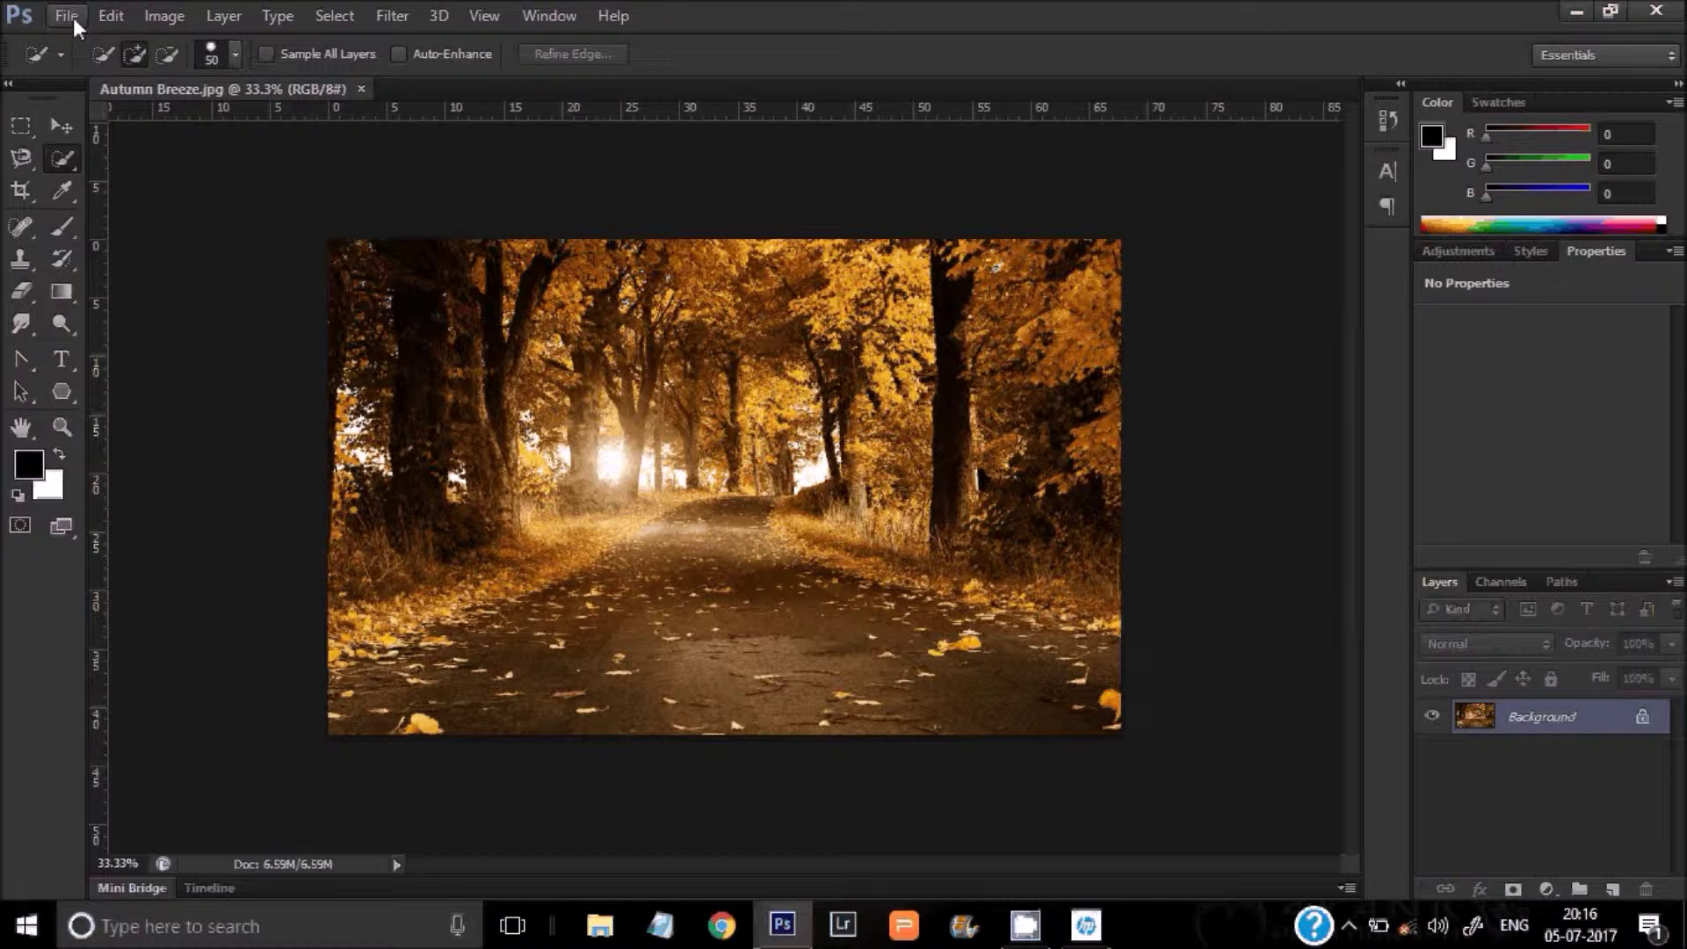
Step: Open DSC07337.jpg from the photoshop lessons folder and duplicate its Background as Layer 1
left_click(72, 17)
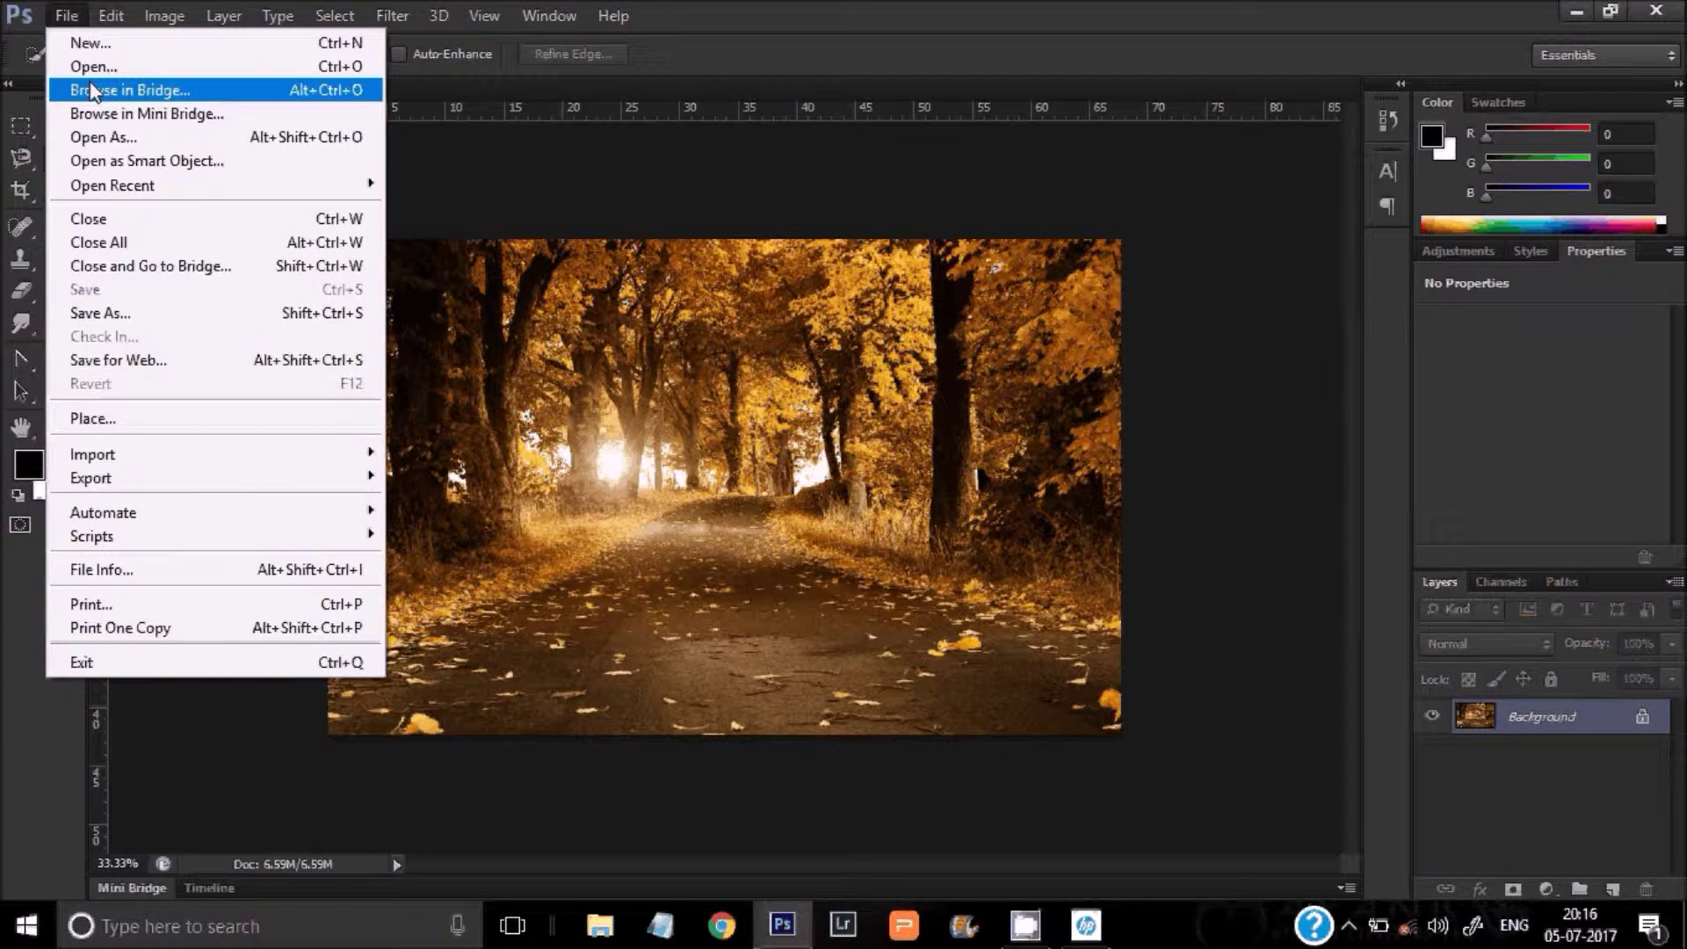
left_click(93, 66)
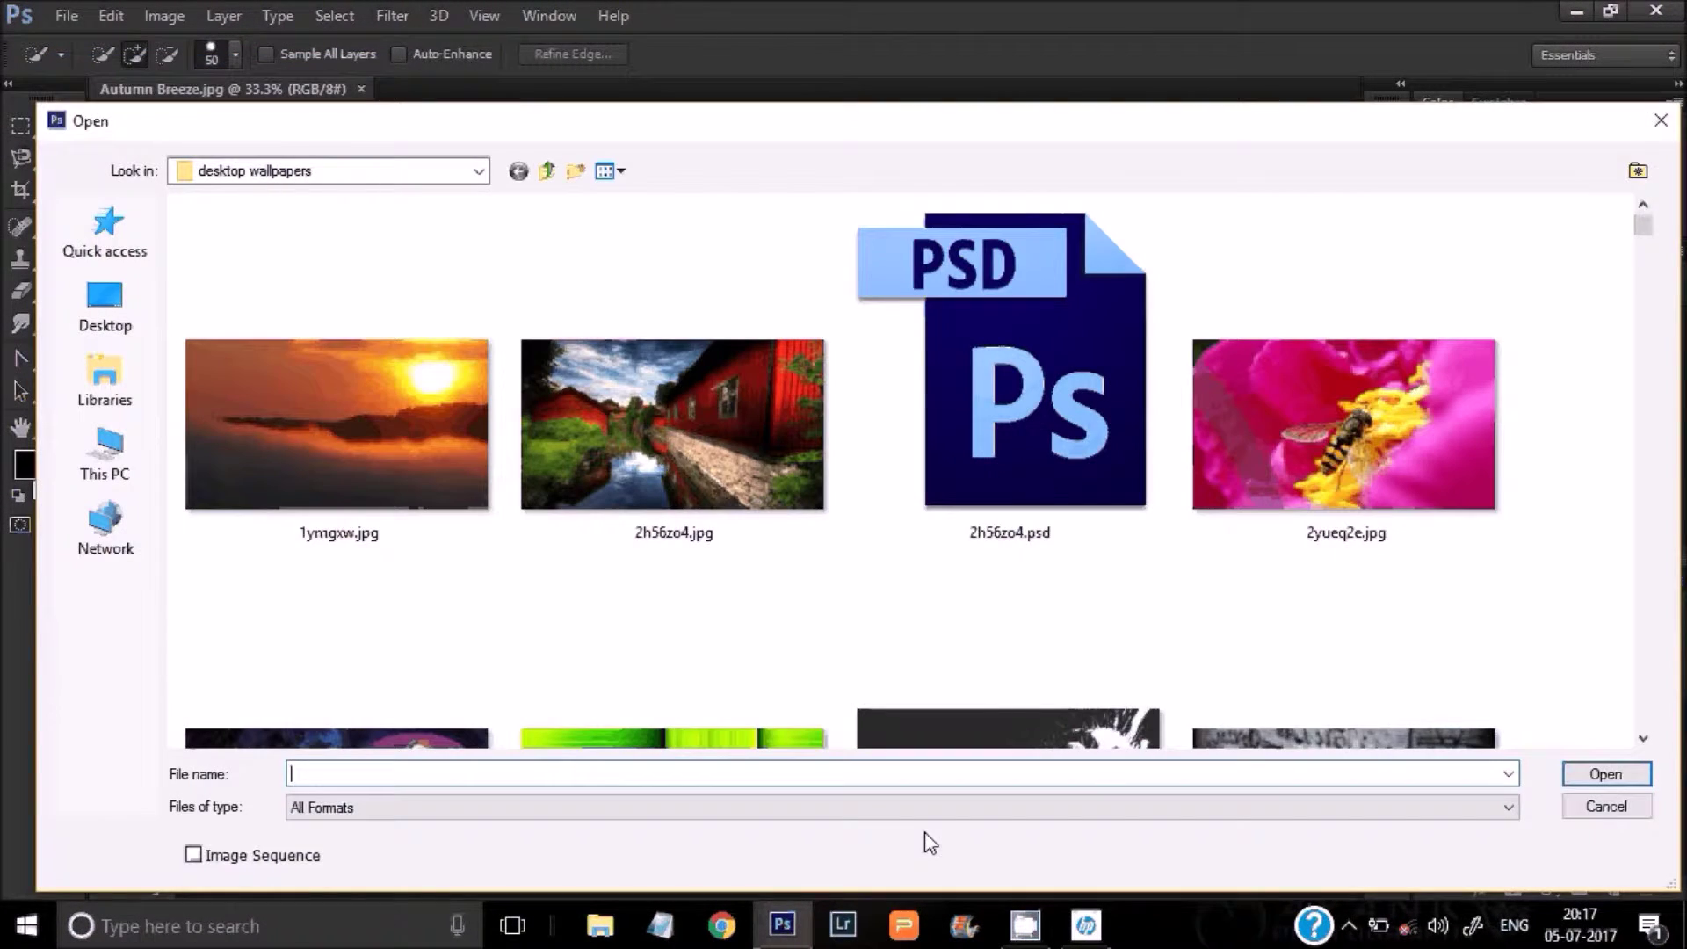
left_click(611, 292)
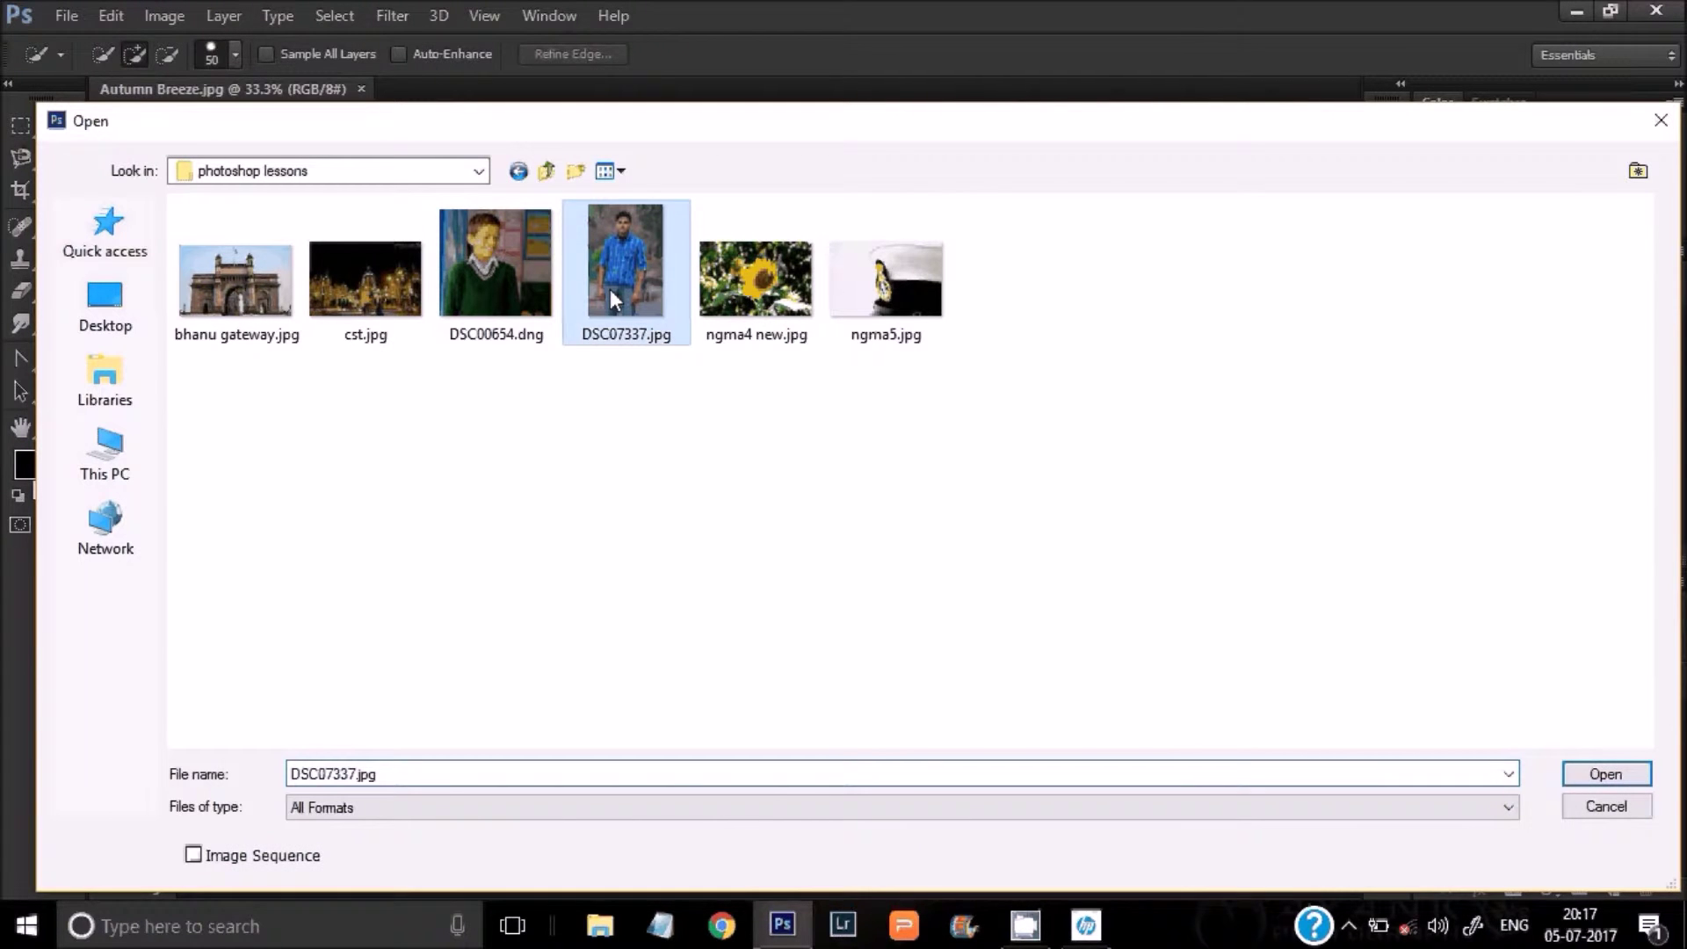
left_click(1617, 779)
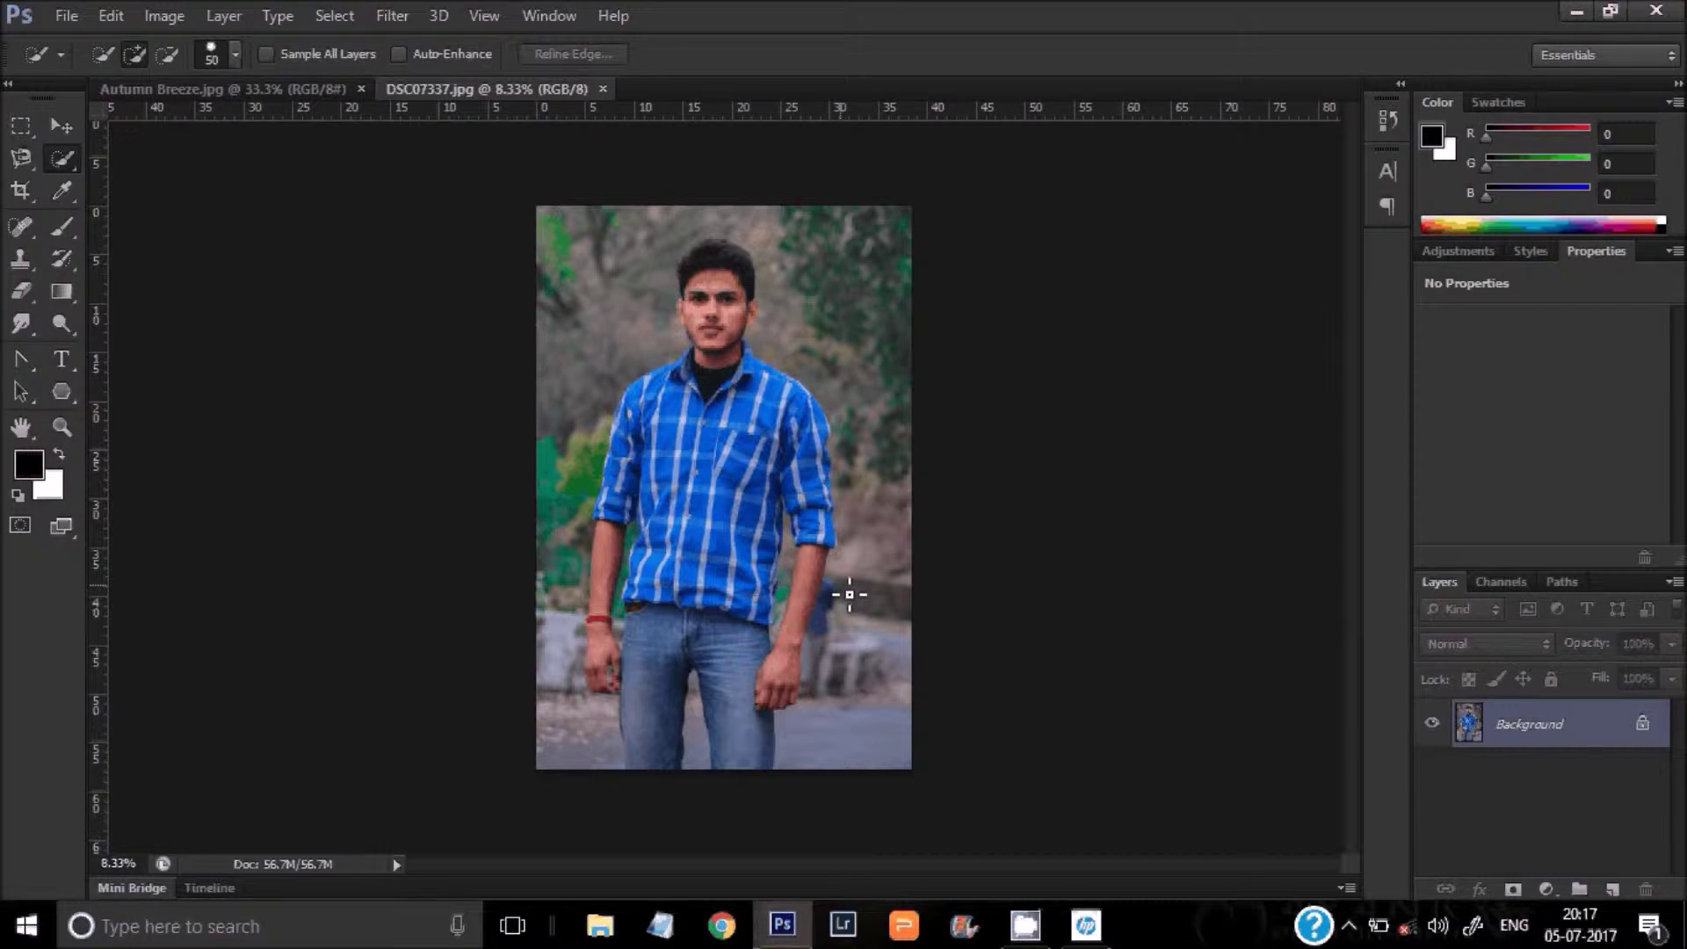
key("ctrl+j")
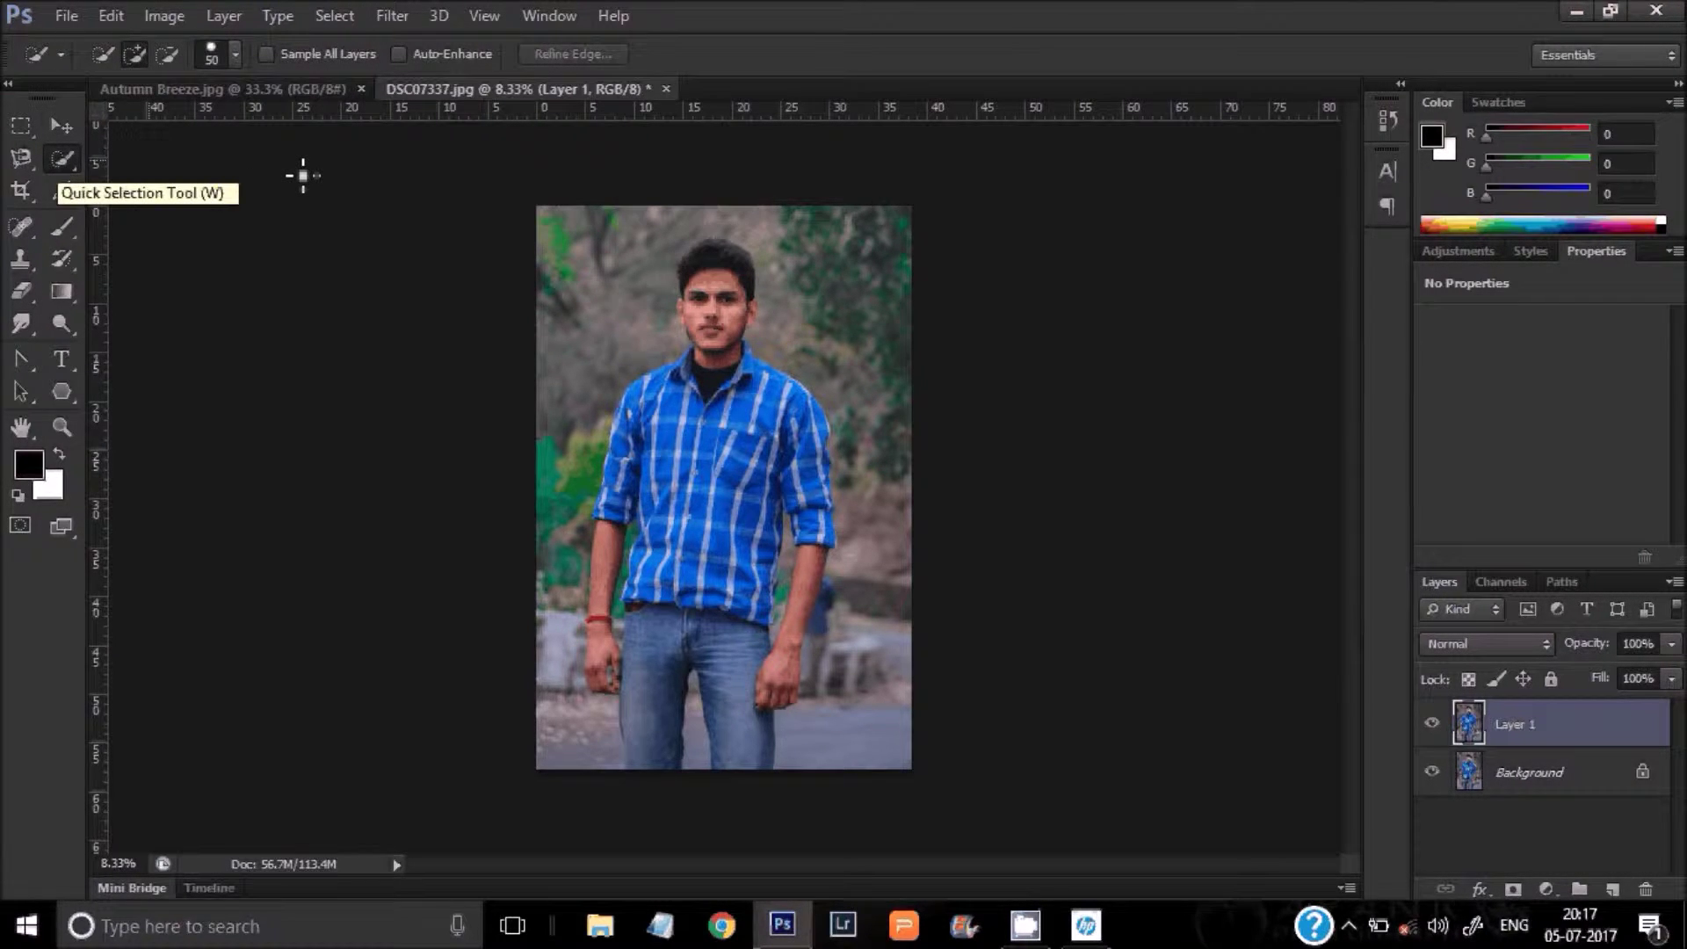
Step: Quick-select the man's head and shirt front, including the pocket and collar
left_click_drag(731, 263, 719, 277)
left_click_drag(728, 406, 761, 768)
left_click_drag(688, 510, 667, 763)
left_click(773, 418)
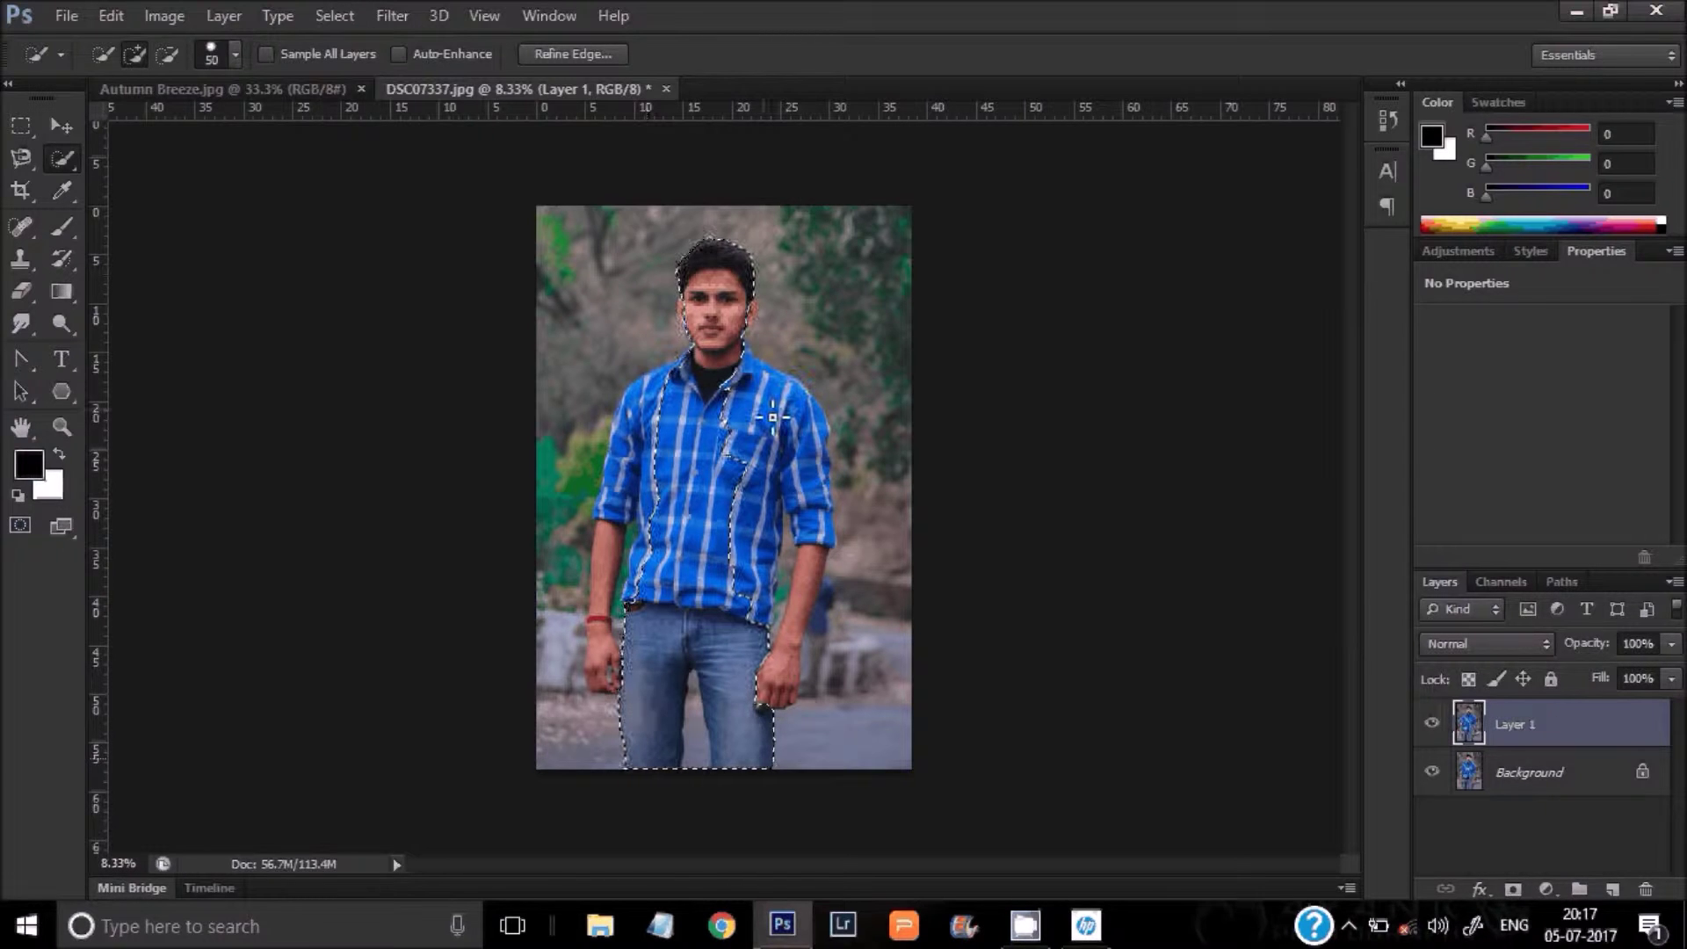
mouse_move(773, 418)
left_mouse_down()
mouse_move(810, 603)
mouse_move(668, 396)
left_mouse_up()
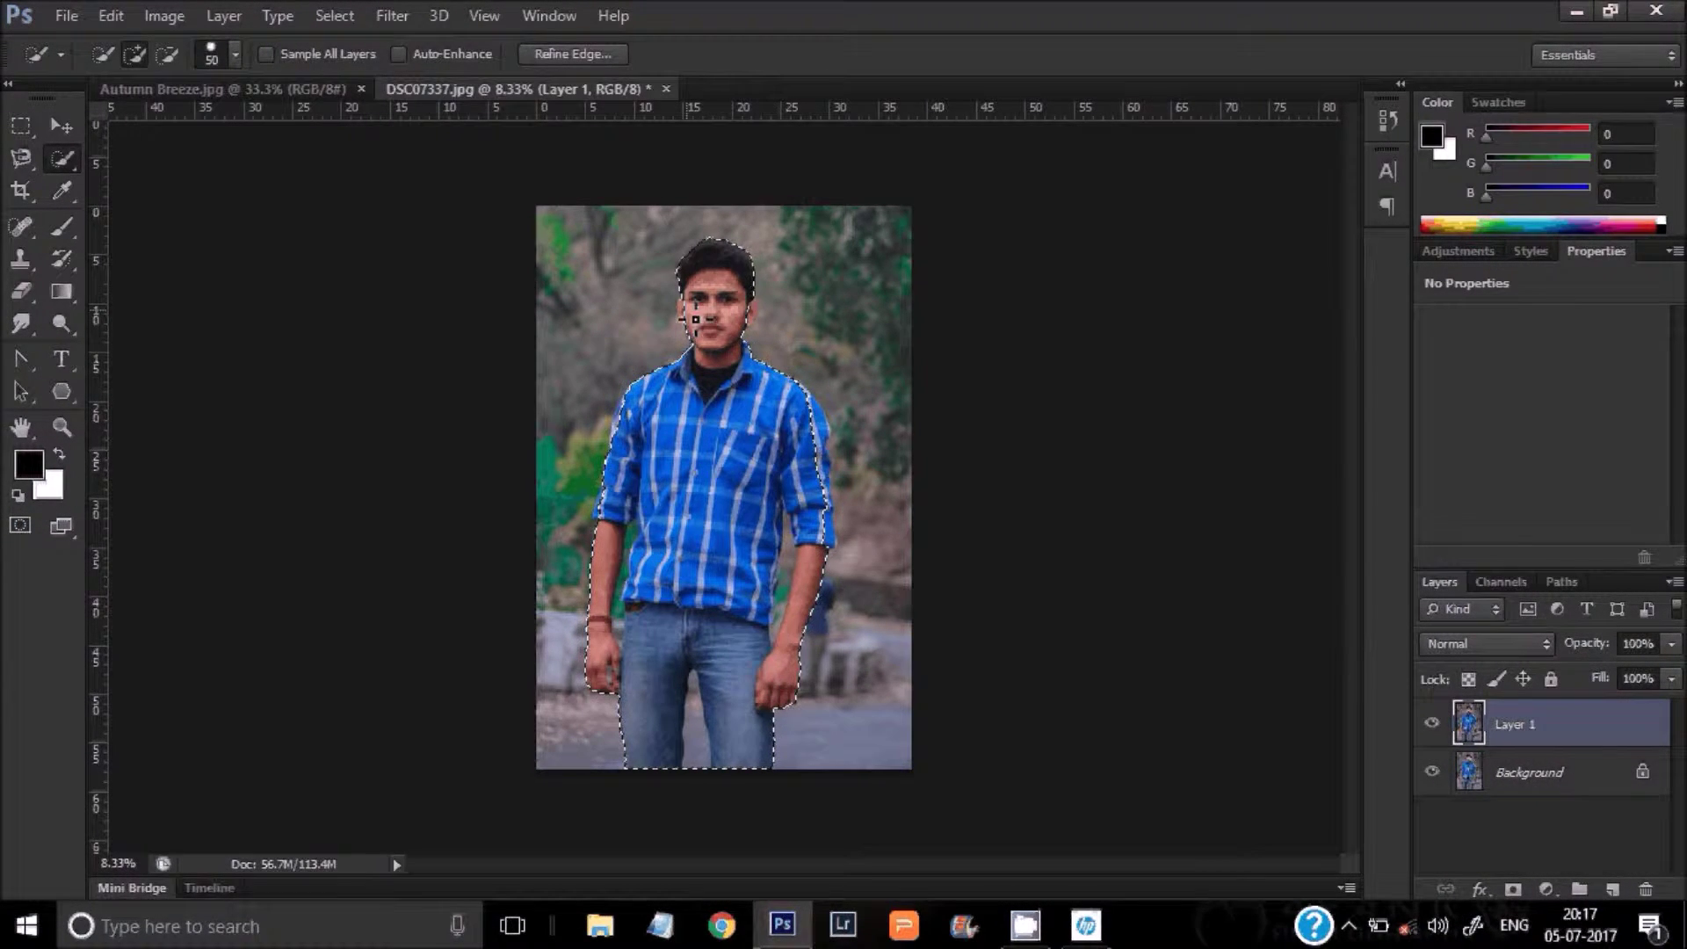
Step: Add the man's ear to the selection while zoomed in
scroll(699, 322, "up", 3)
scroll(665, 275, "up", 3)
mouse_move(666, 276)
left_mouse_down()
mouse_move(666, 248)
mouse_move(911, 263)
left_mouse_up()
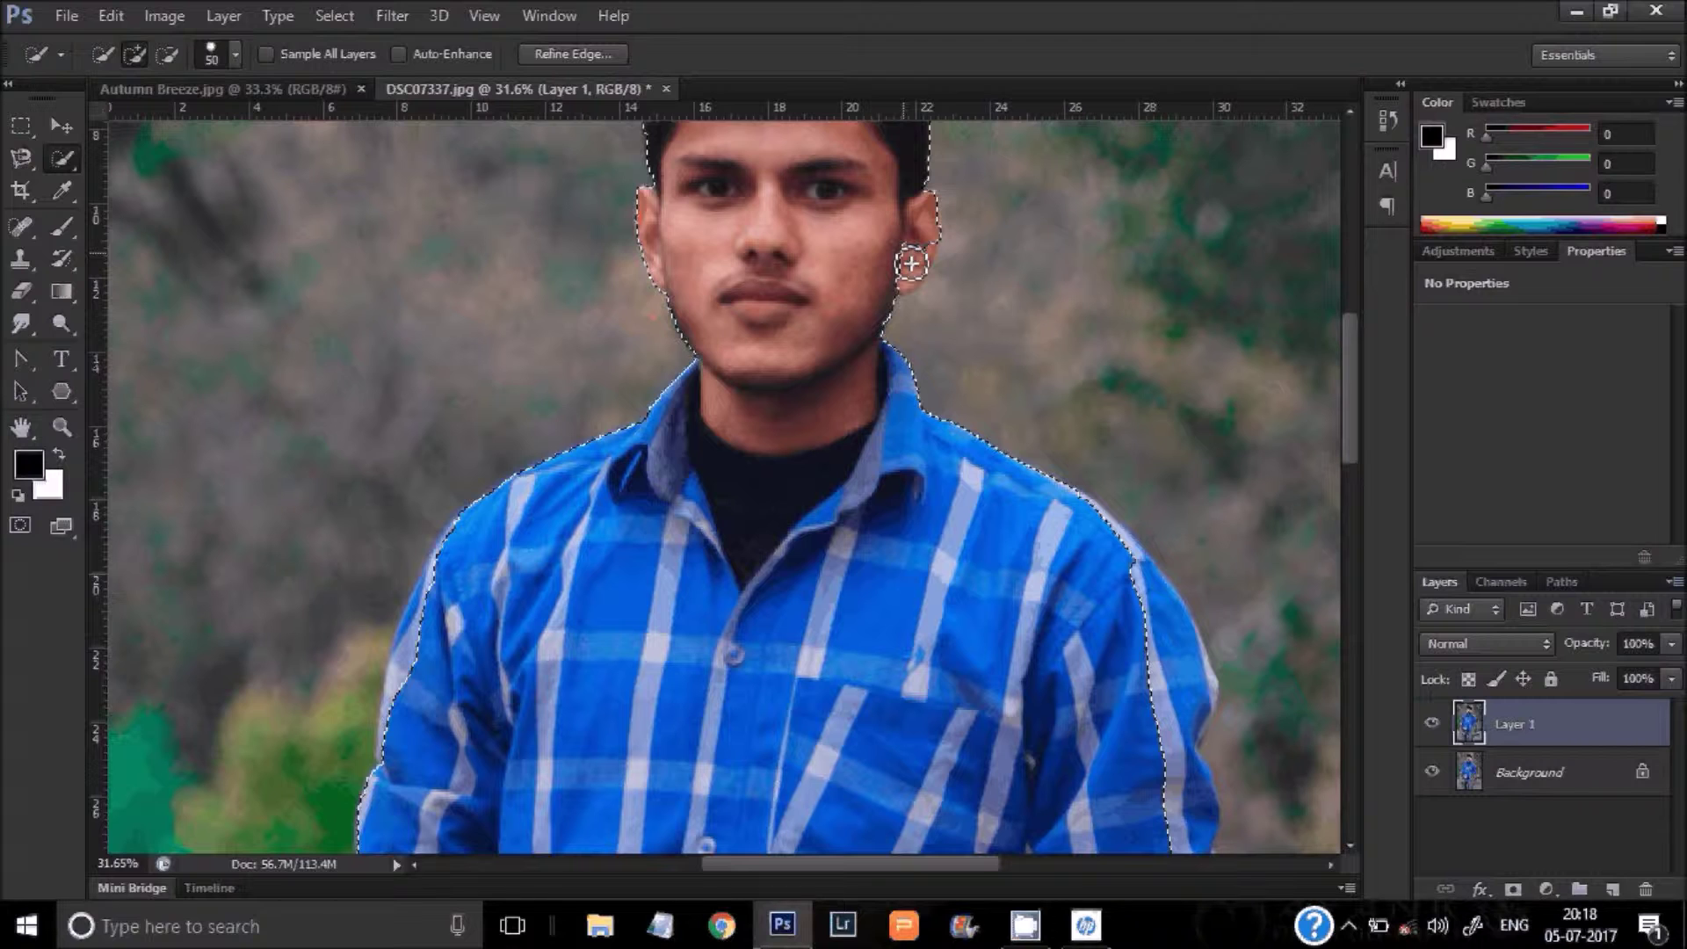
left_click(600, 375)
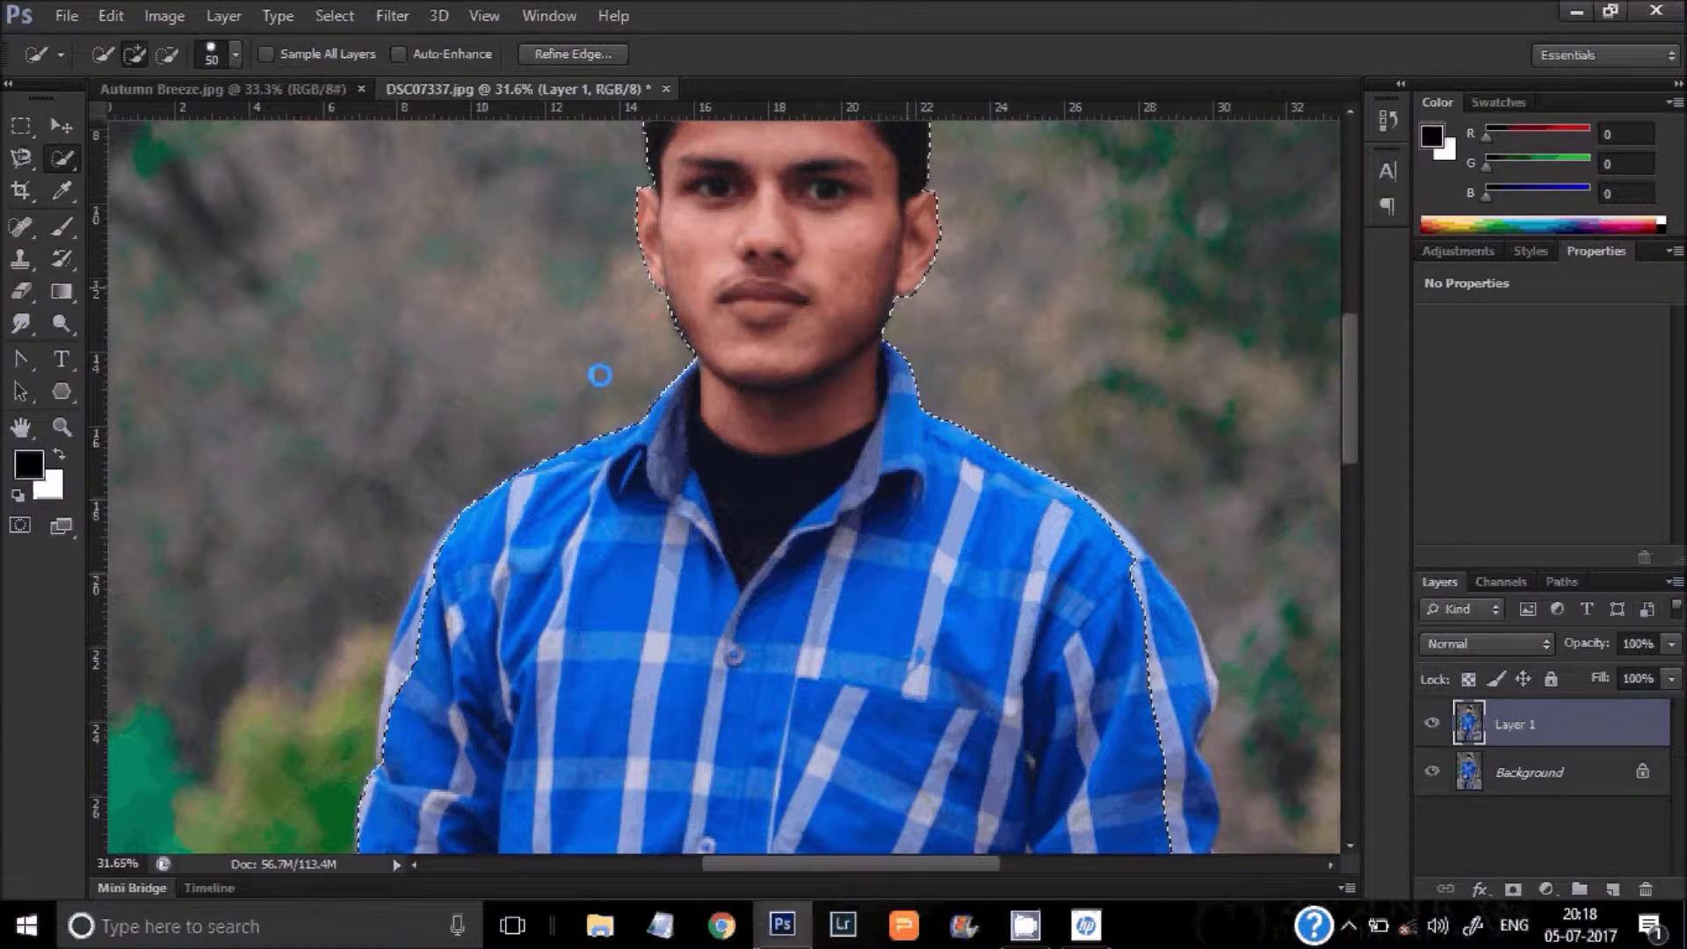
scroll(912, 526, "down", 1)
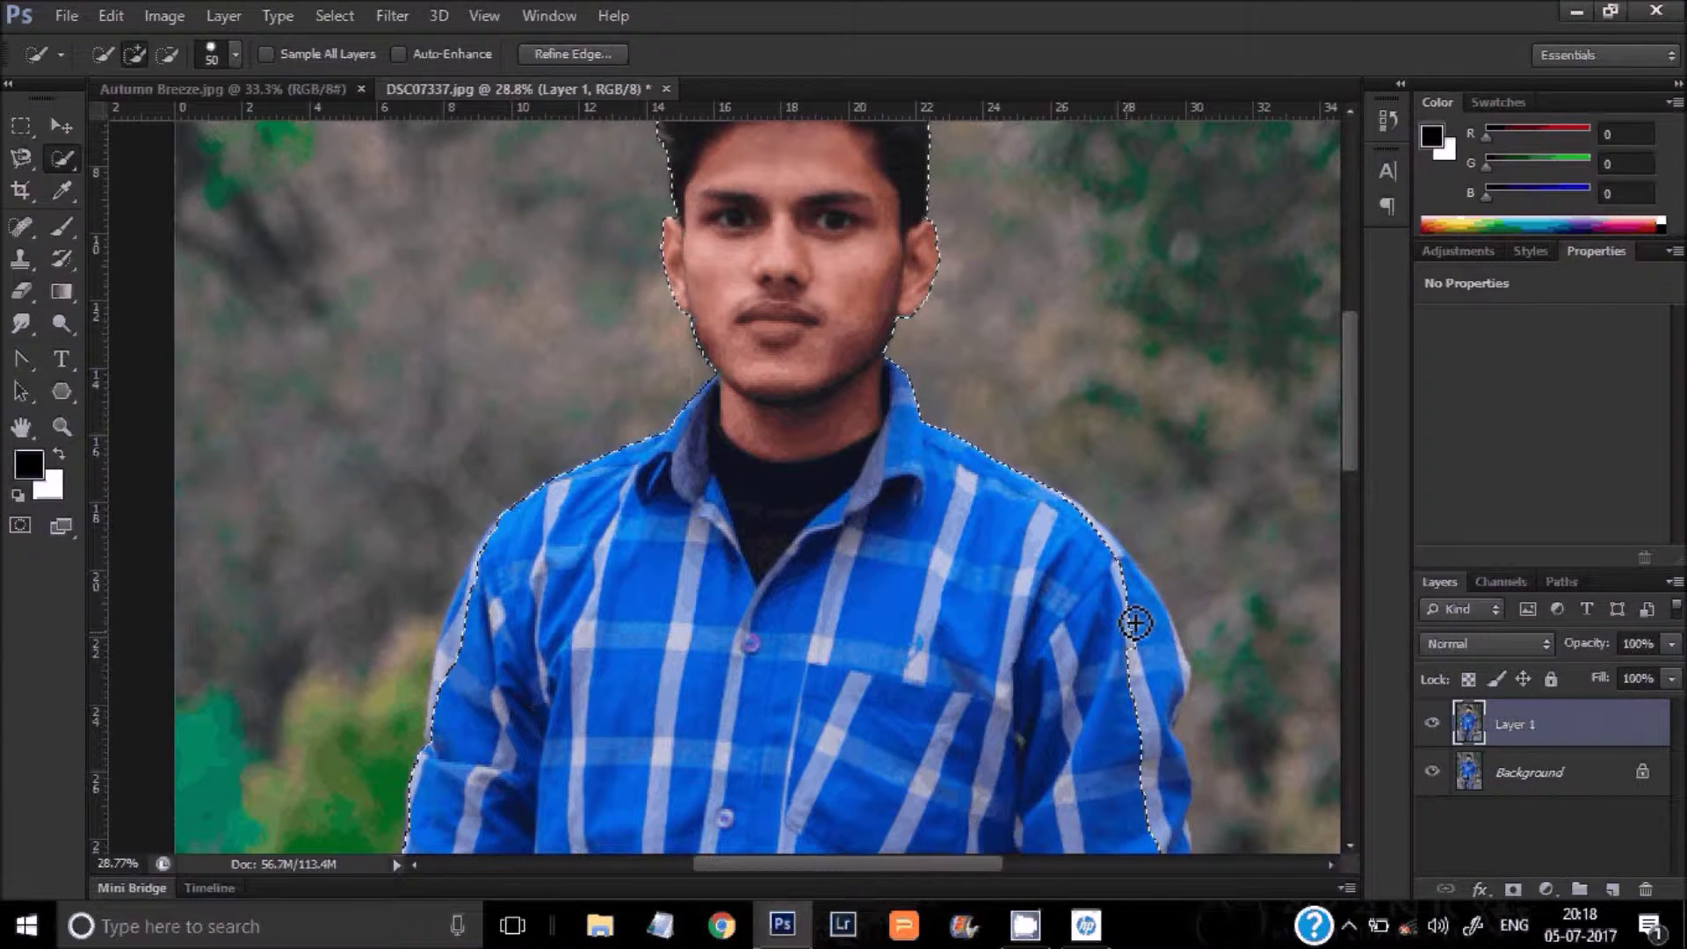
Step: Add the right and left sleeve edges to the man's selection
left_click_drag(1135, 623, 1173, 766)
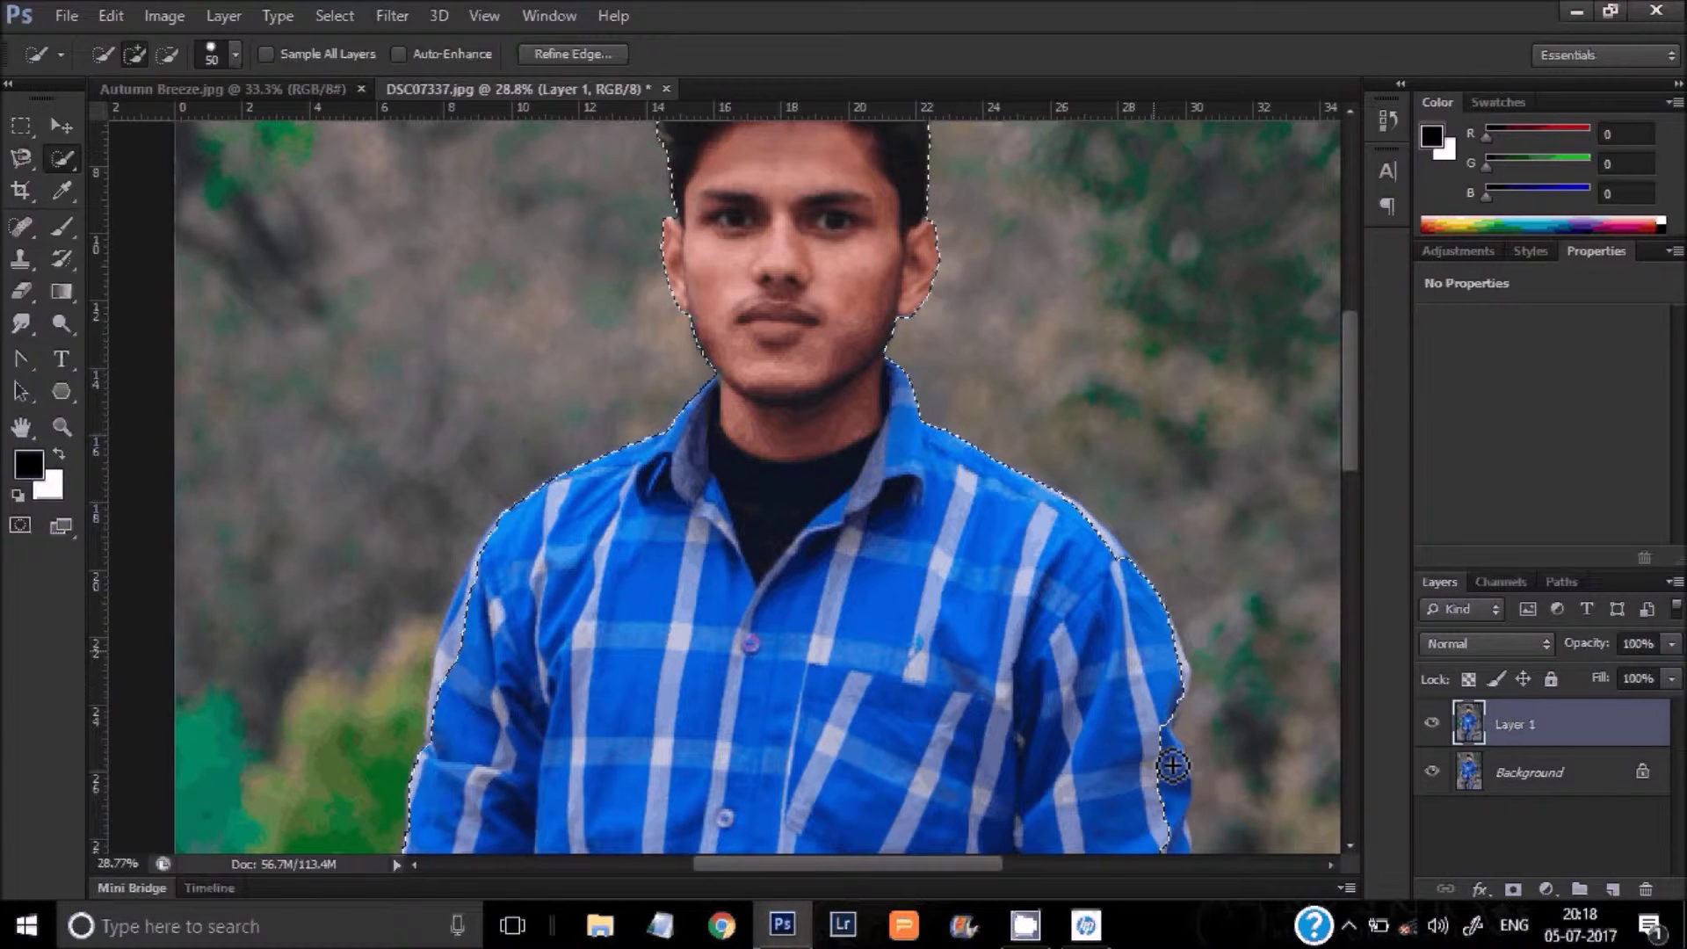
left_click(1172, 766)
left_click_drag(497, 594, 471, 634)
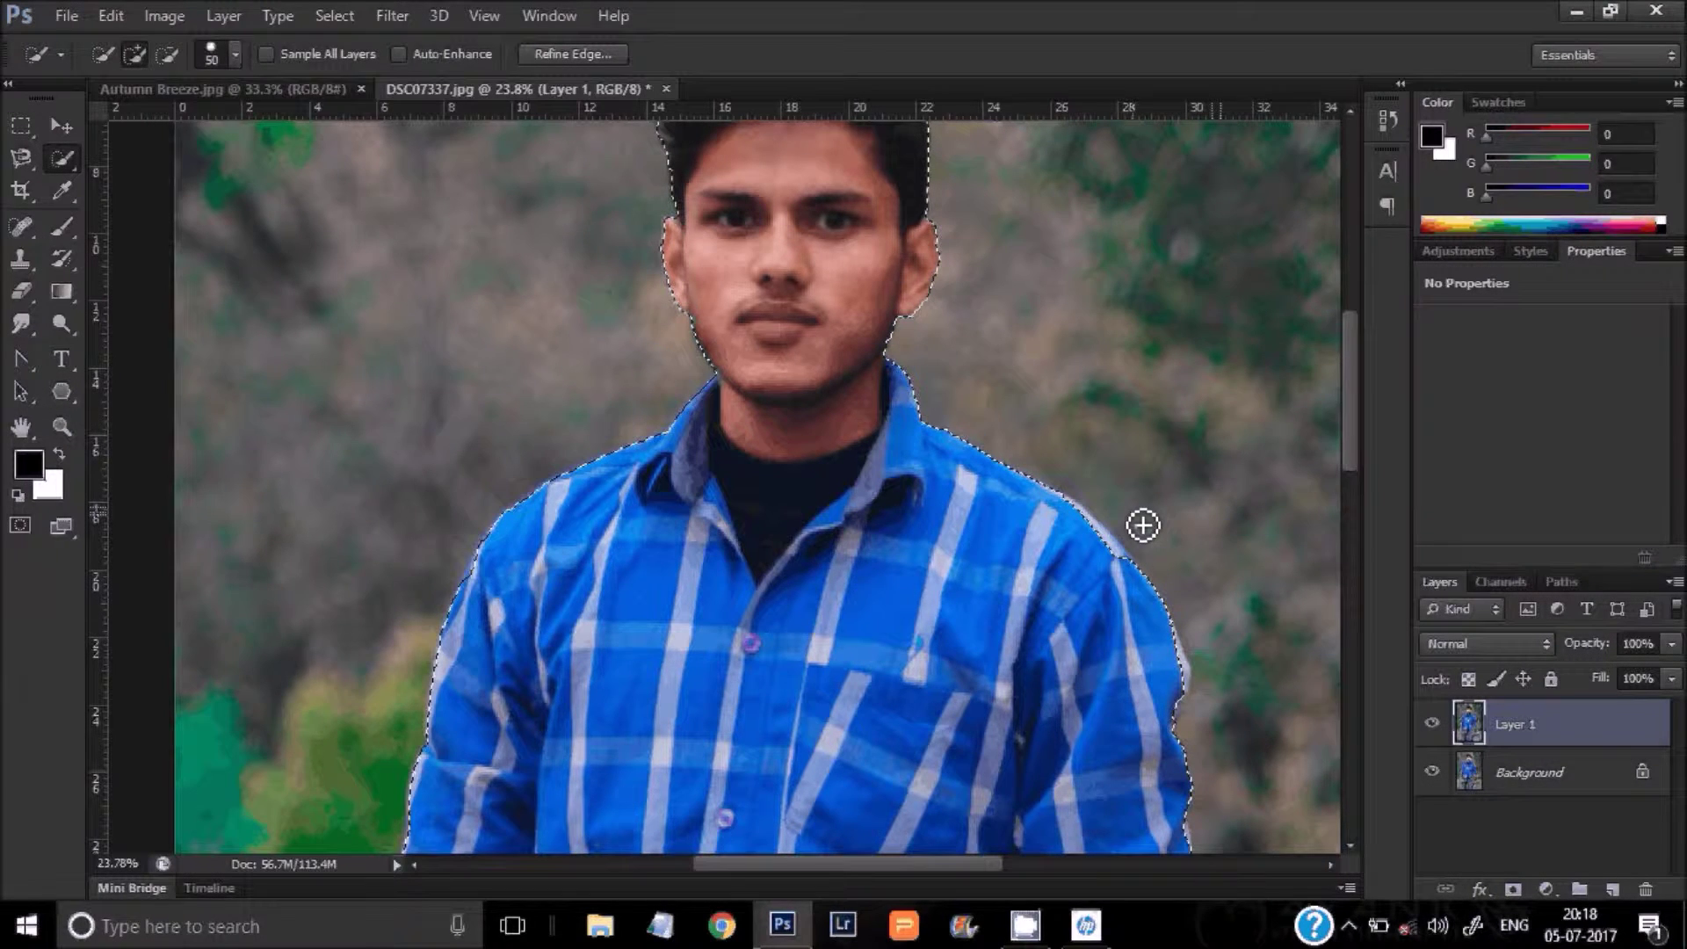
scroll(1143, 526, "down", 3)
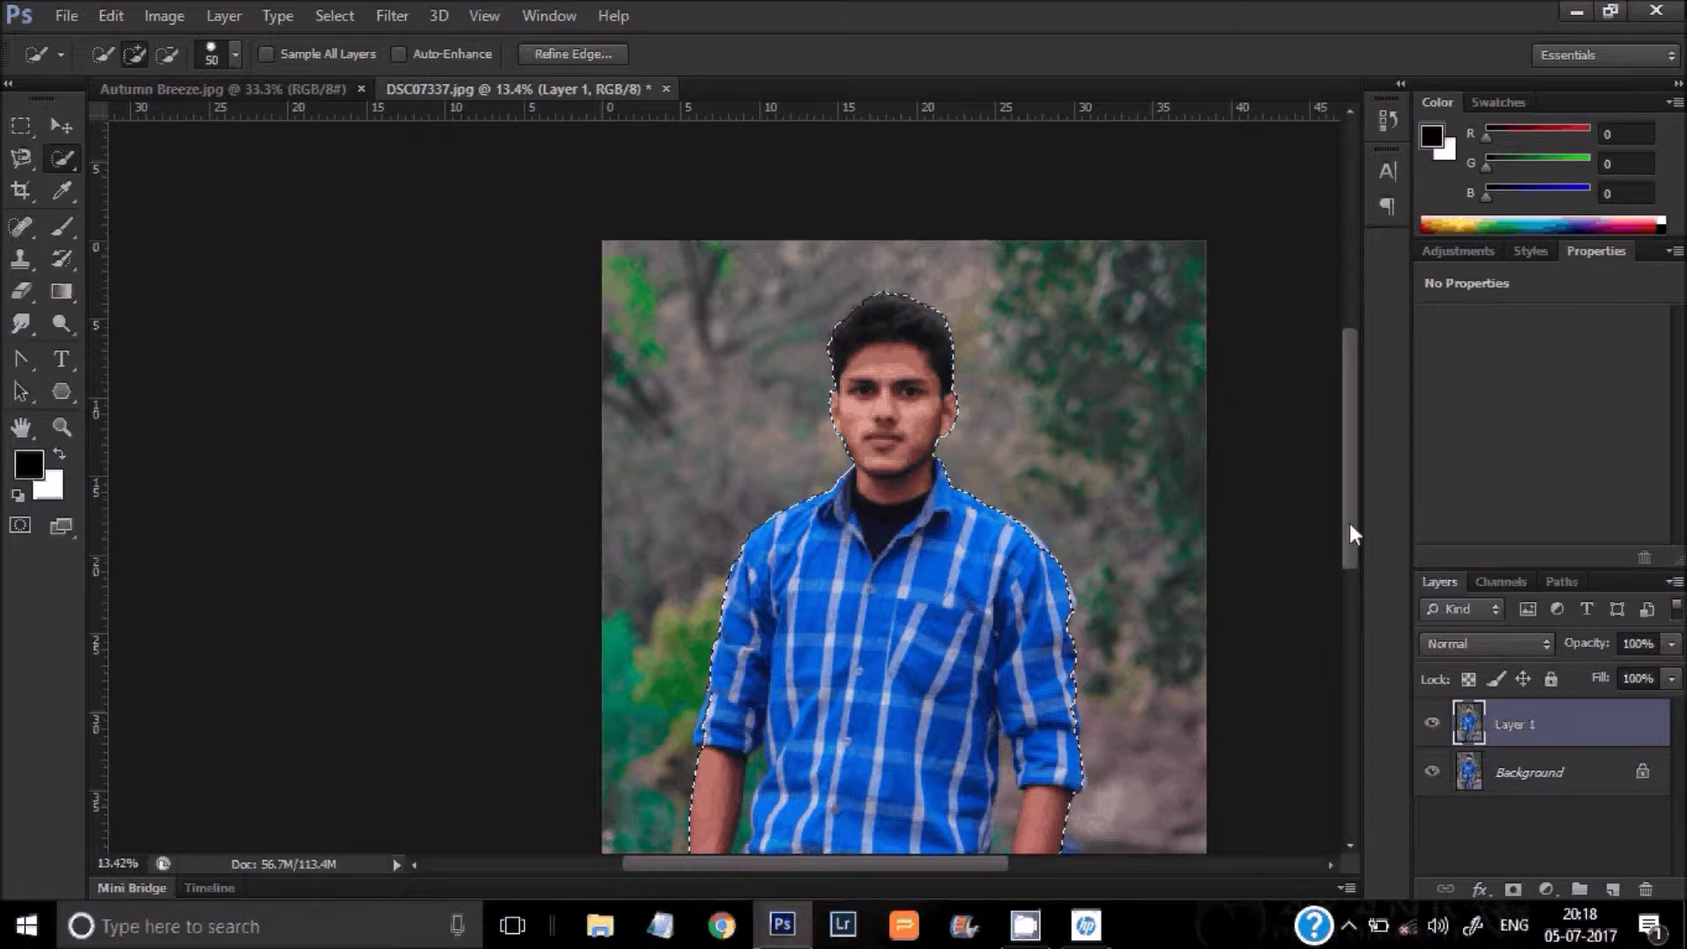
scroll(1350, 524, "down", 3)
left_click_drag(1350, 557, 1348, 462)
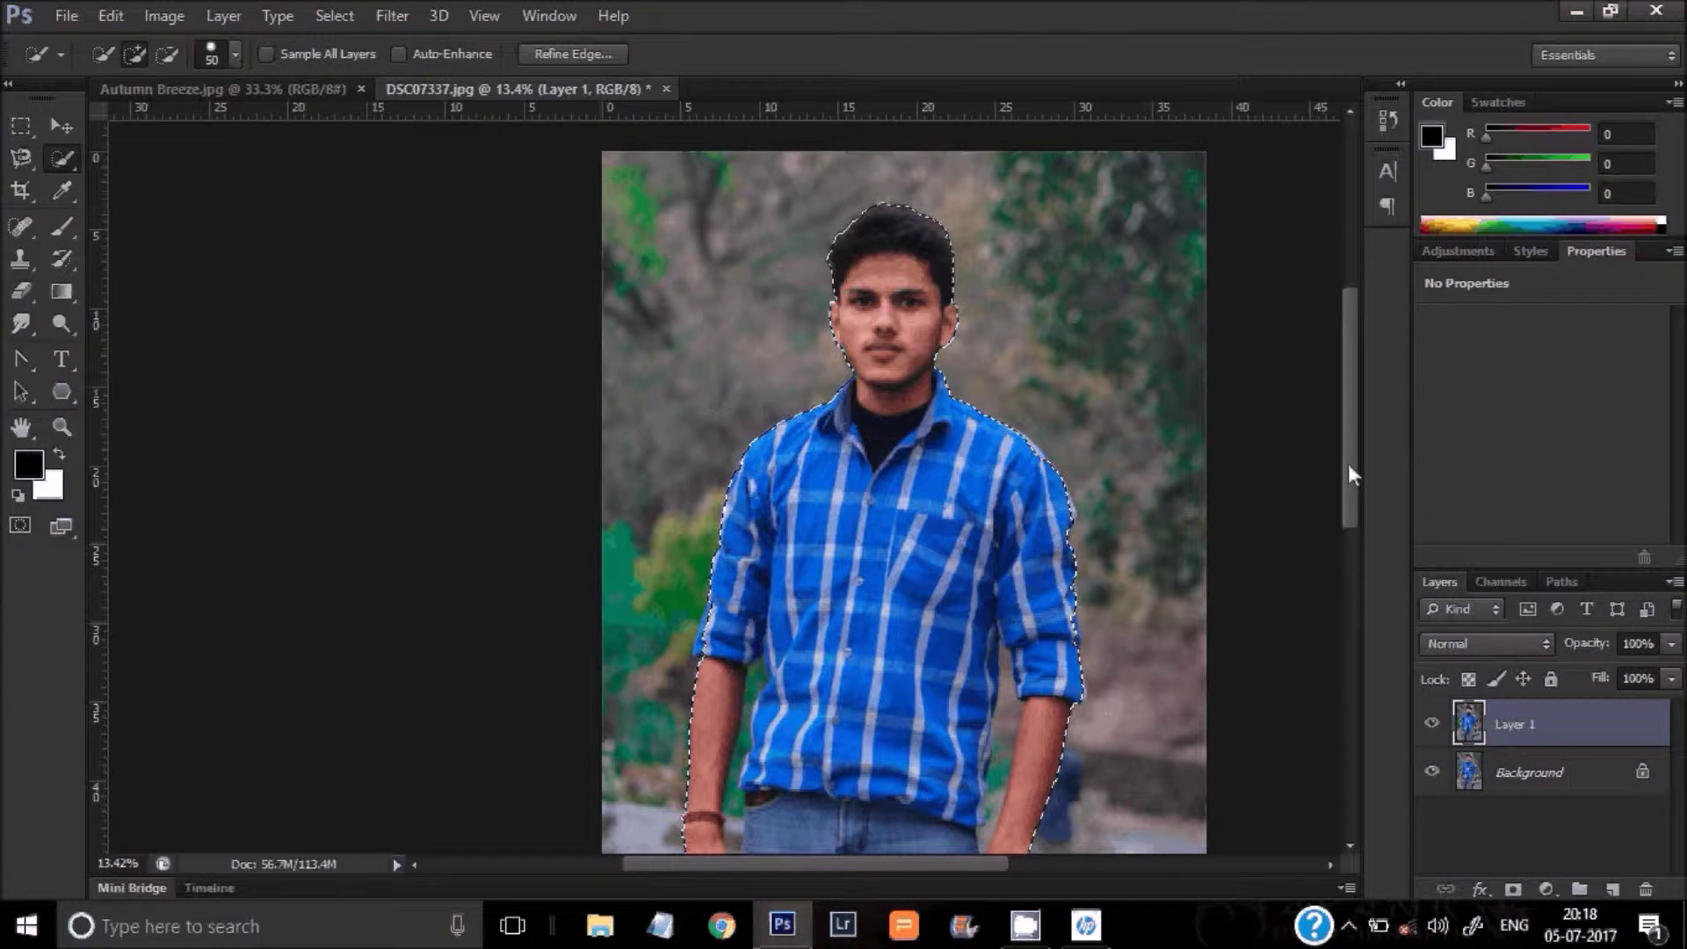
scroll(912, 622, "down", 1)
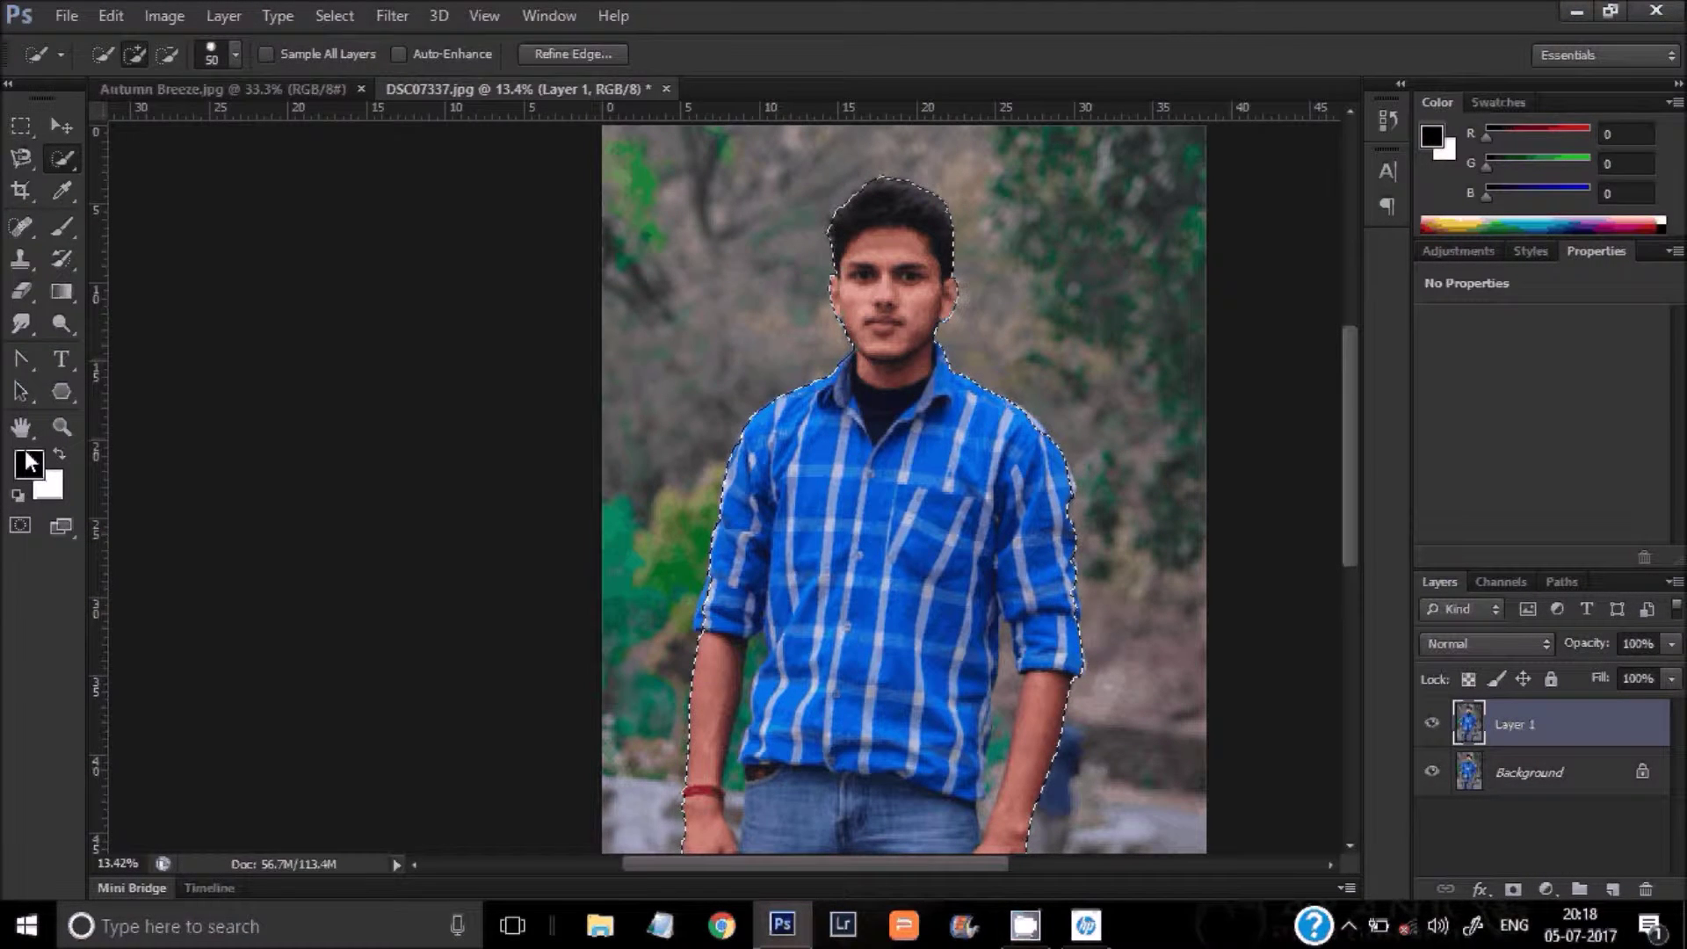
Step: Enter Quick Mask mode so the background shows red, viewing the whole image
key("q")
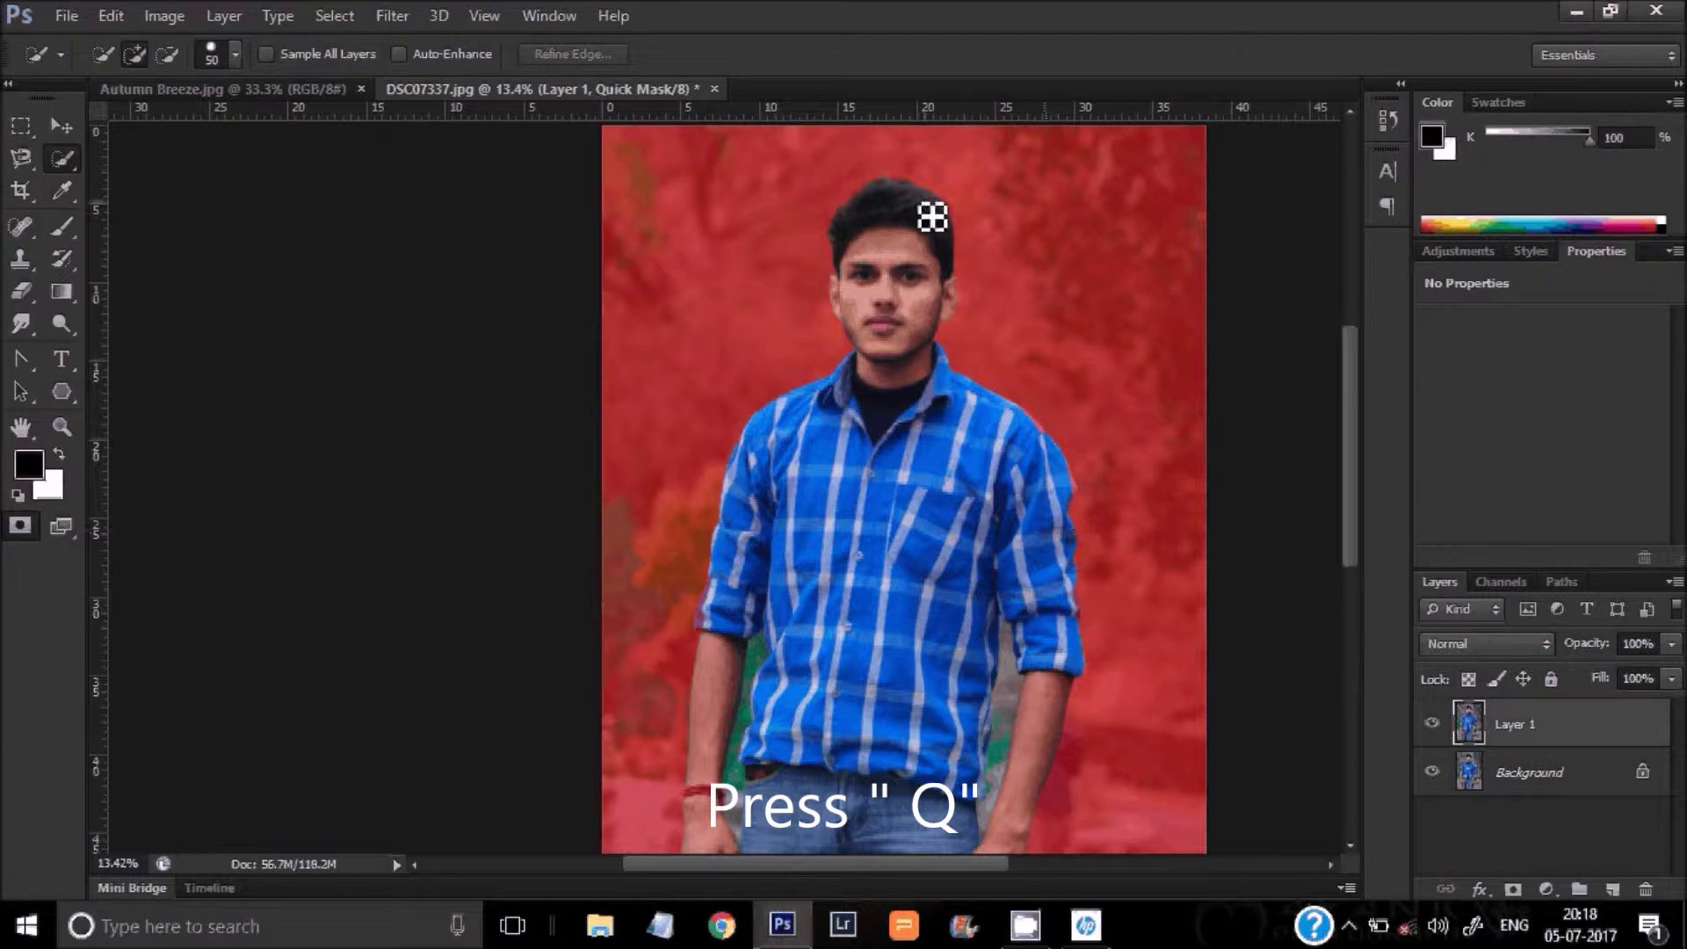
scroll(695, 462, "down", 2)
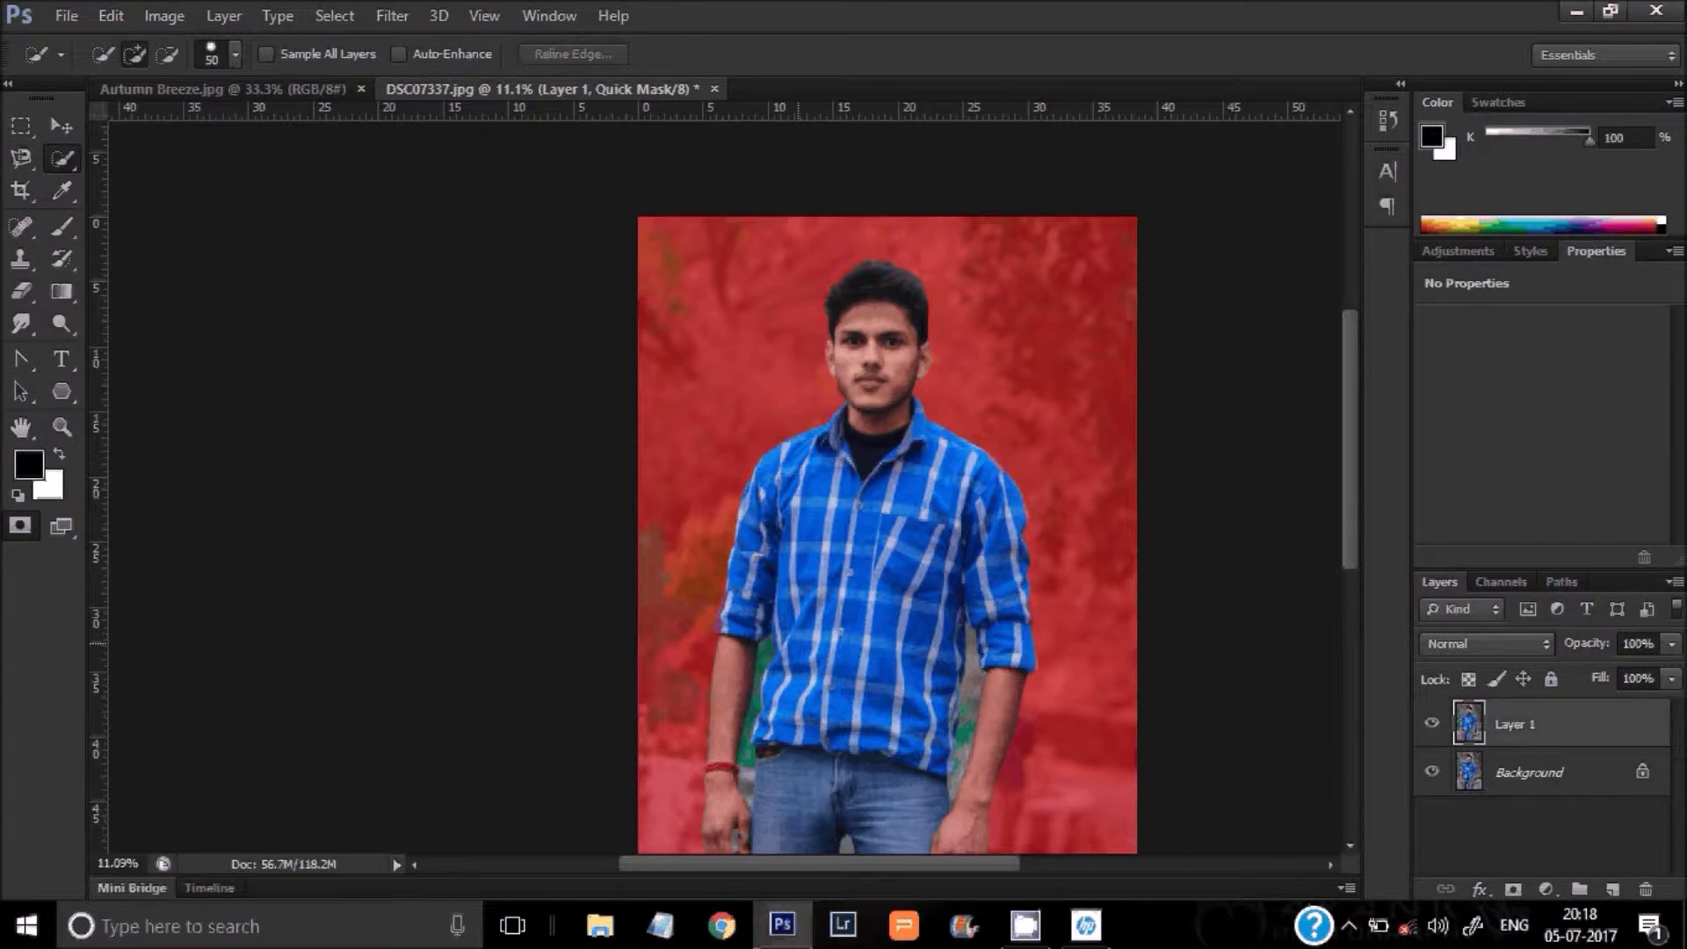
scroll(955, 534, "down", 1)
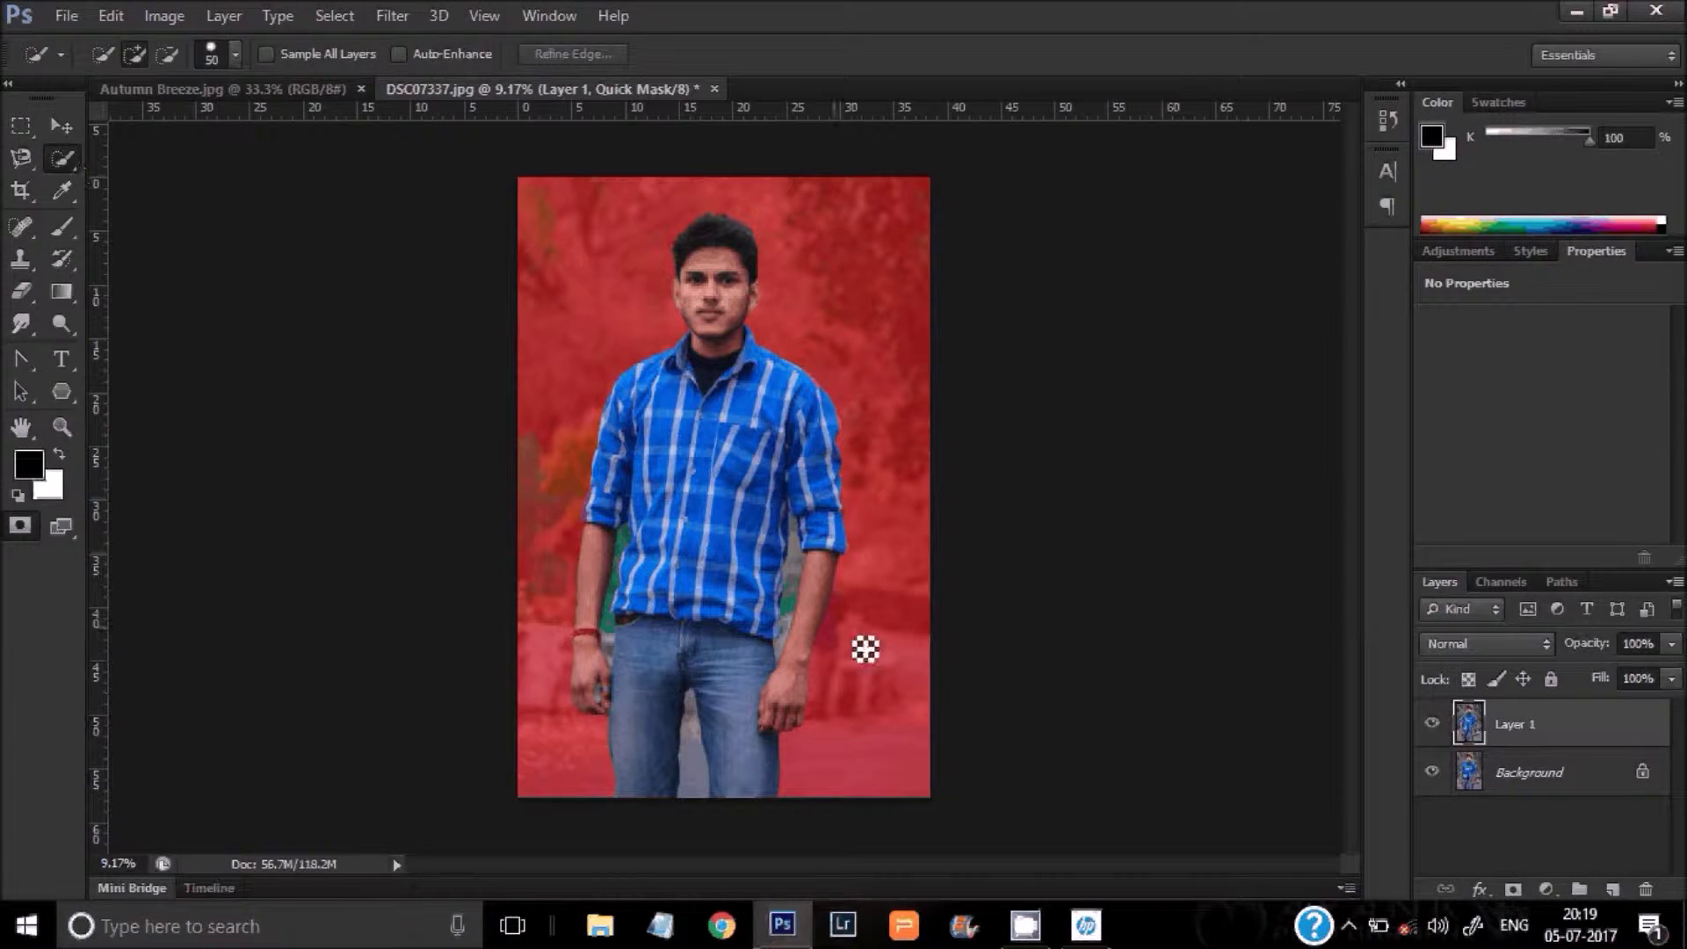
Step: Brush red mask tint over the green gap beside the shirt edge
left_click(74, 235)
scroll(739, 610, "up", 2)
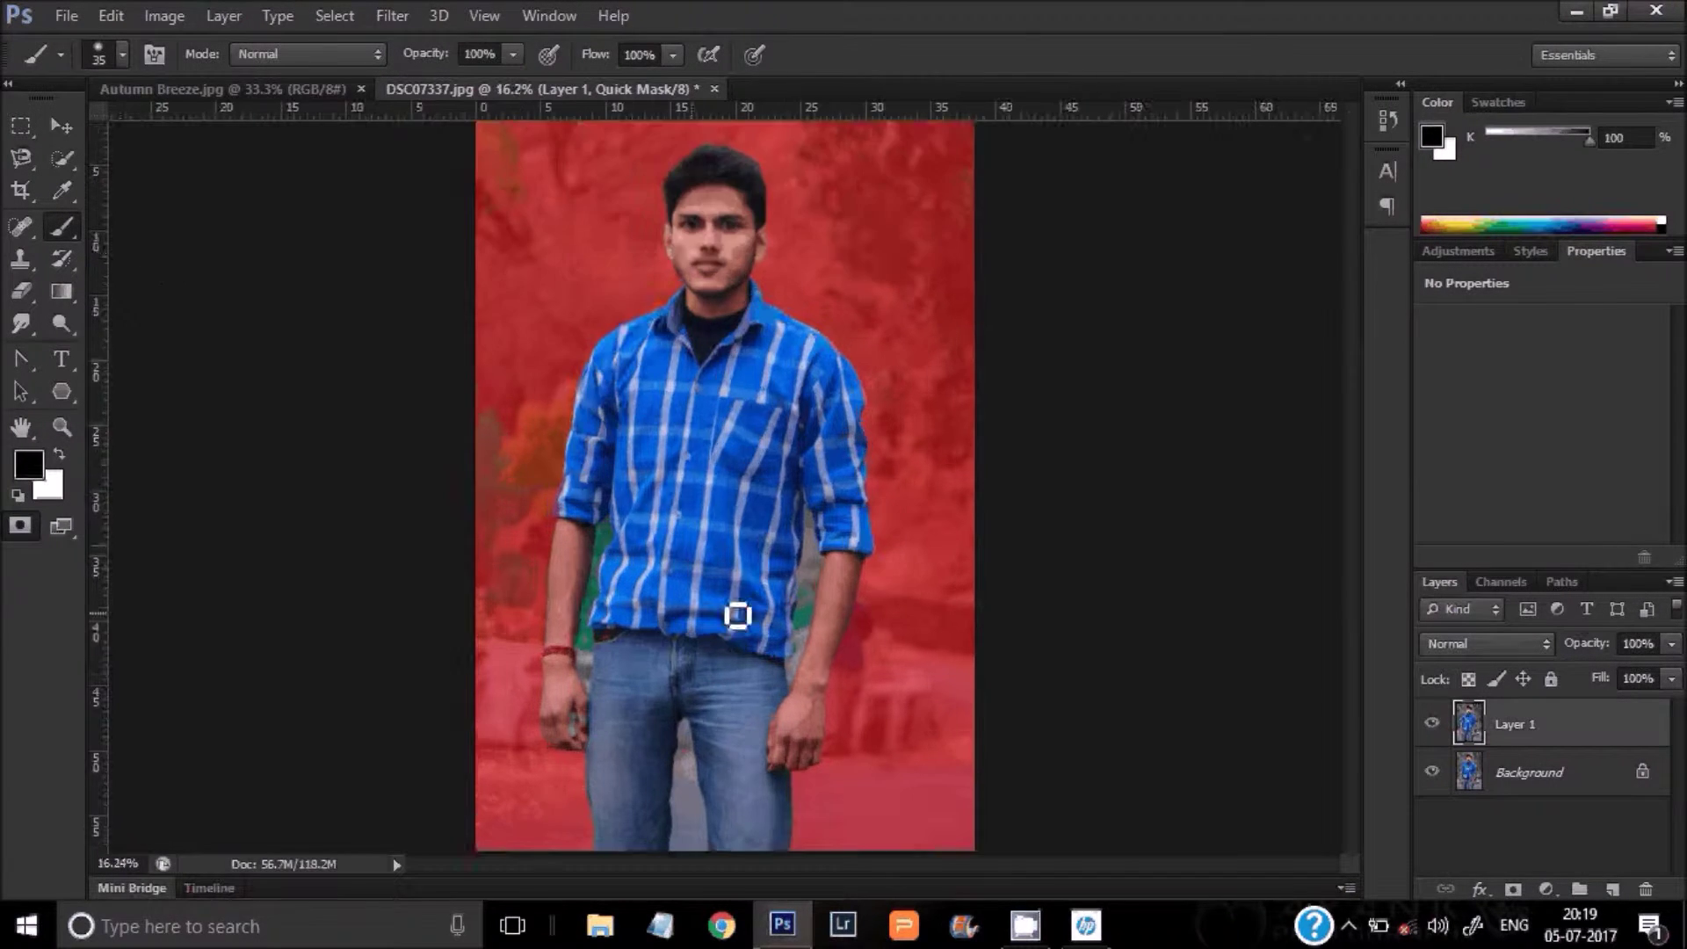
scroll(738, 610, "up", 4)
mouse_move(298, 290)
left_mouse_down()
mouse_move(286, 336)
mouse_move(290, 278)
mouse_move(324, 322)
mouse_move(303, 363)
left_mouse_up()
left_click_drag(304, 364, 306, 297)
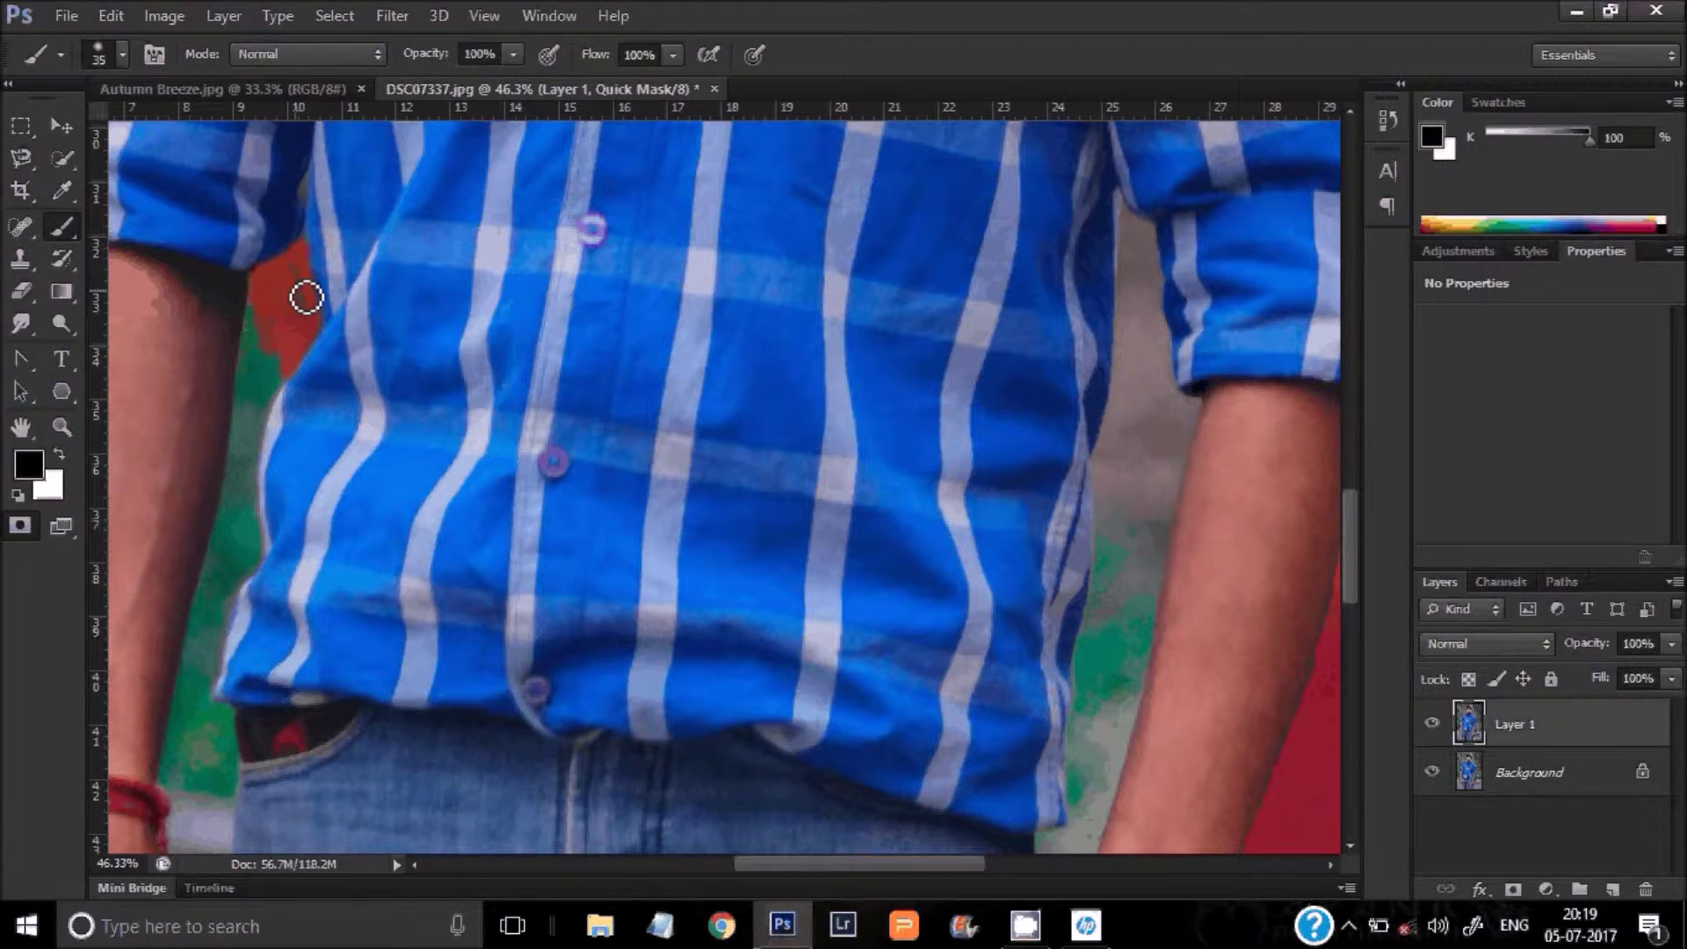
left_click_drag(274, 358, 232, 666)
Step: Paint mask tint into the gap along the left forearm
scroll(536, 540, "down", 3)
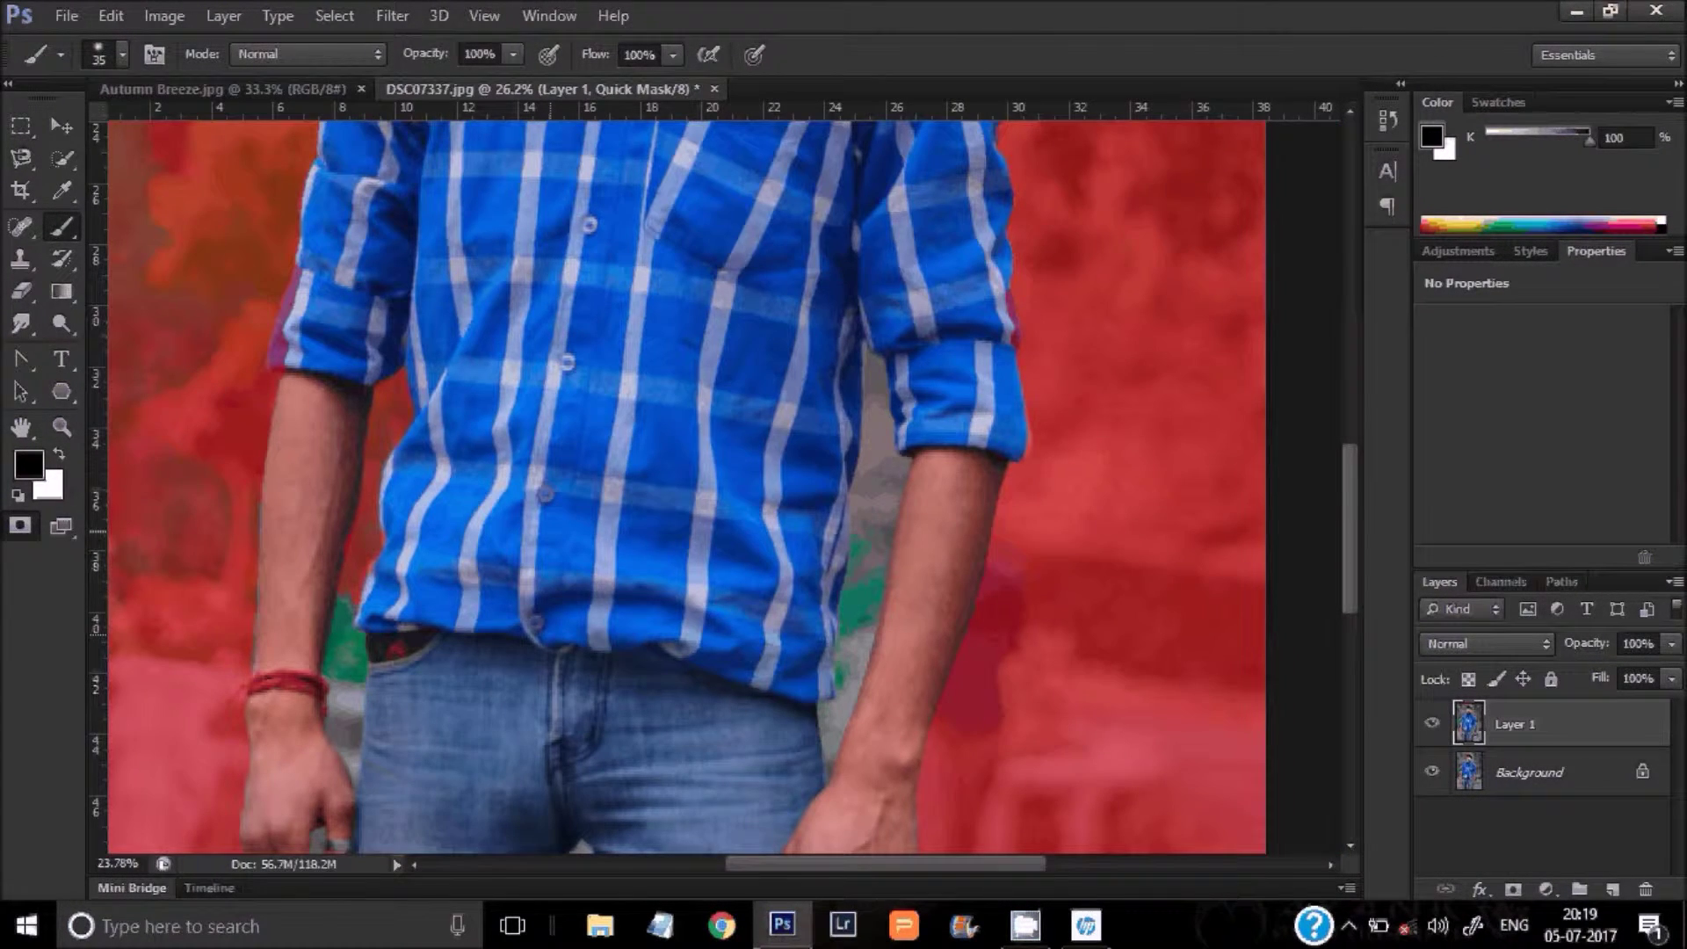
scroll(334, 606, "up", 2)
scroll(334, 606, "up", 4)
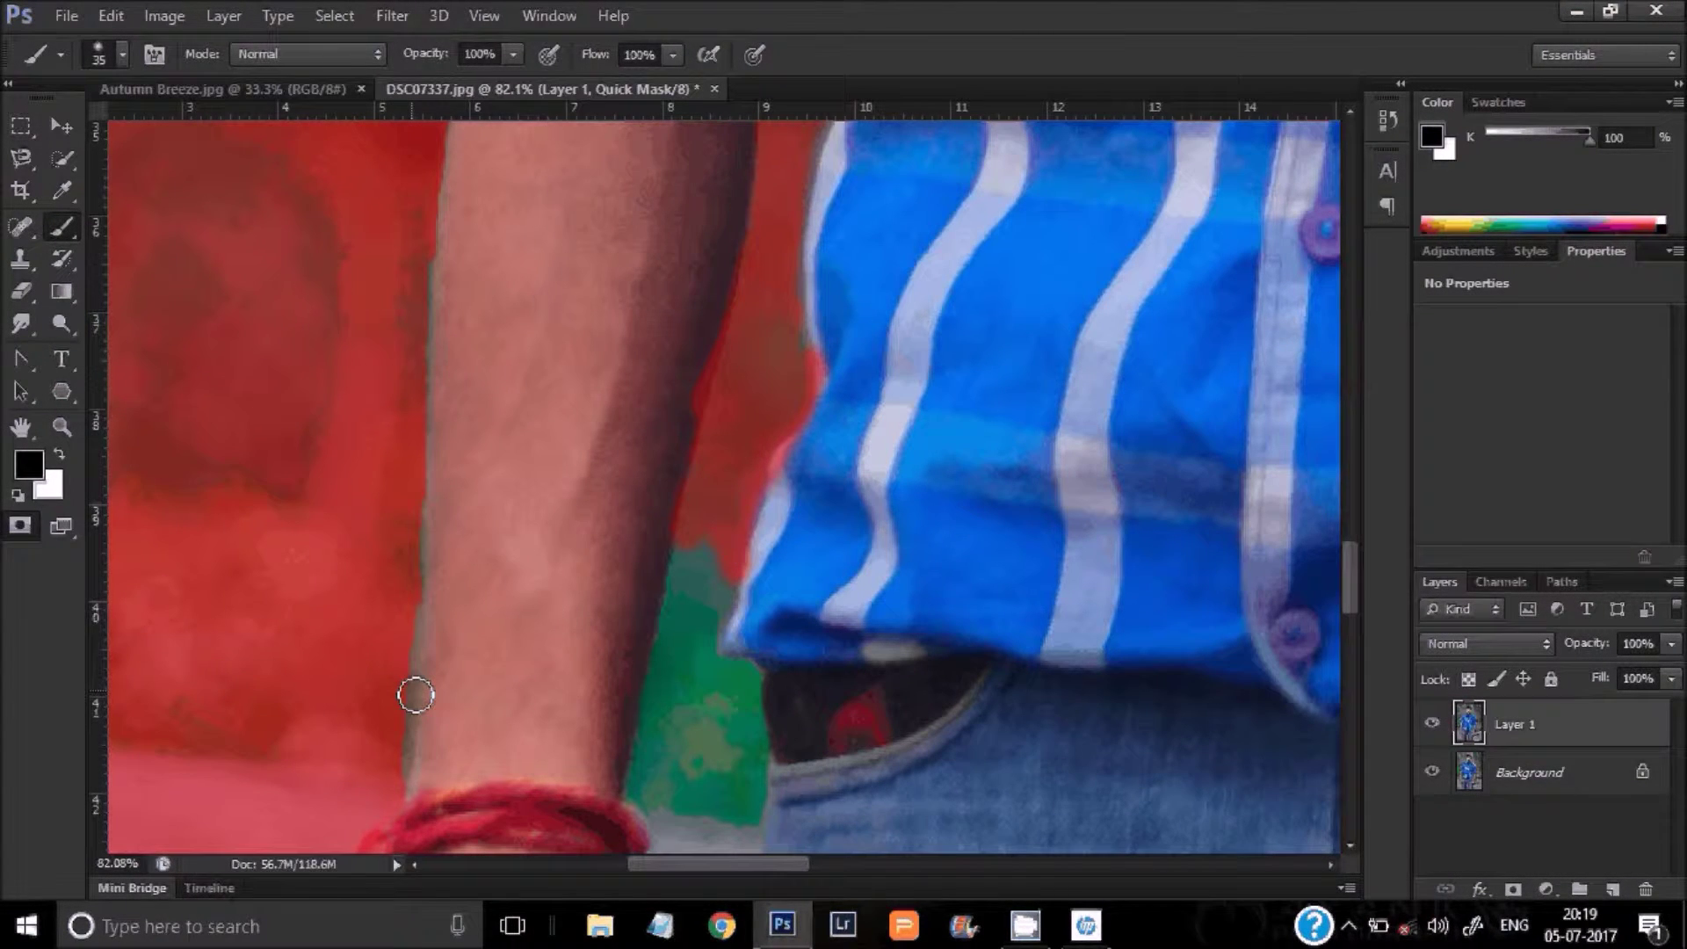
mouse_move(405, 304)
left_mouse_down()
mouse_move(427, 270)
mouse_move(407, 814)
left_mouse_up()
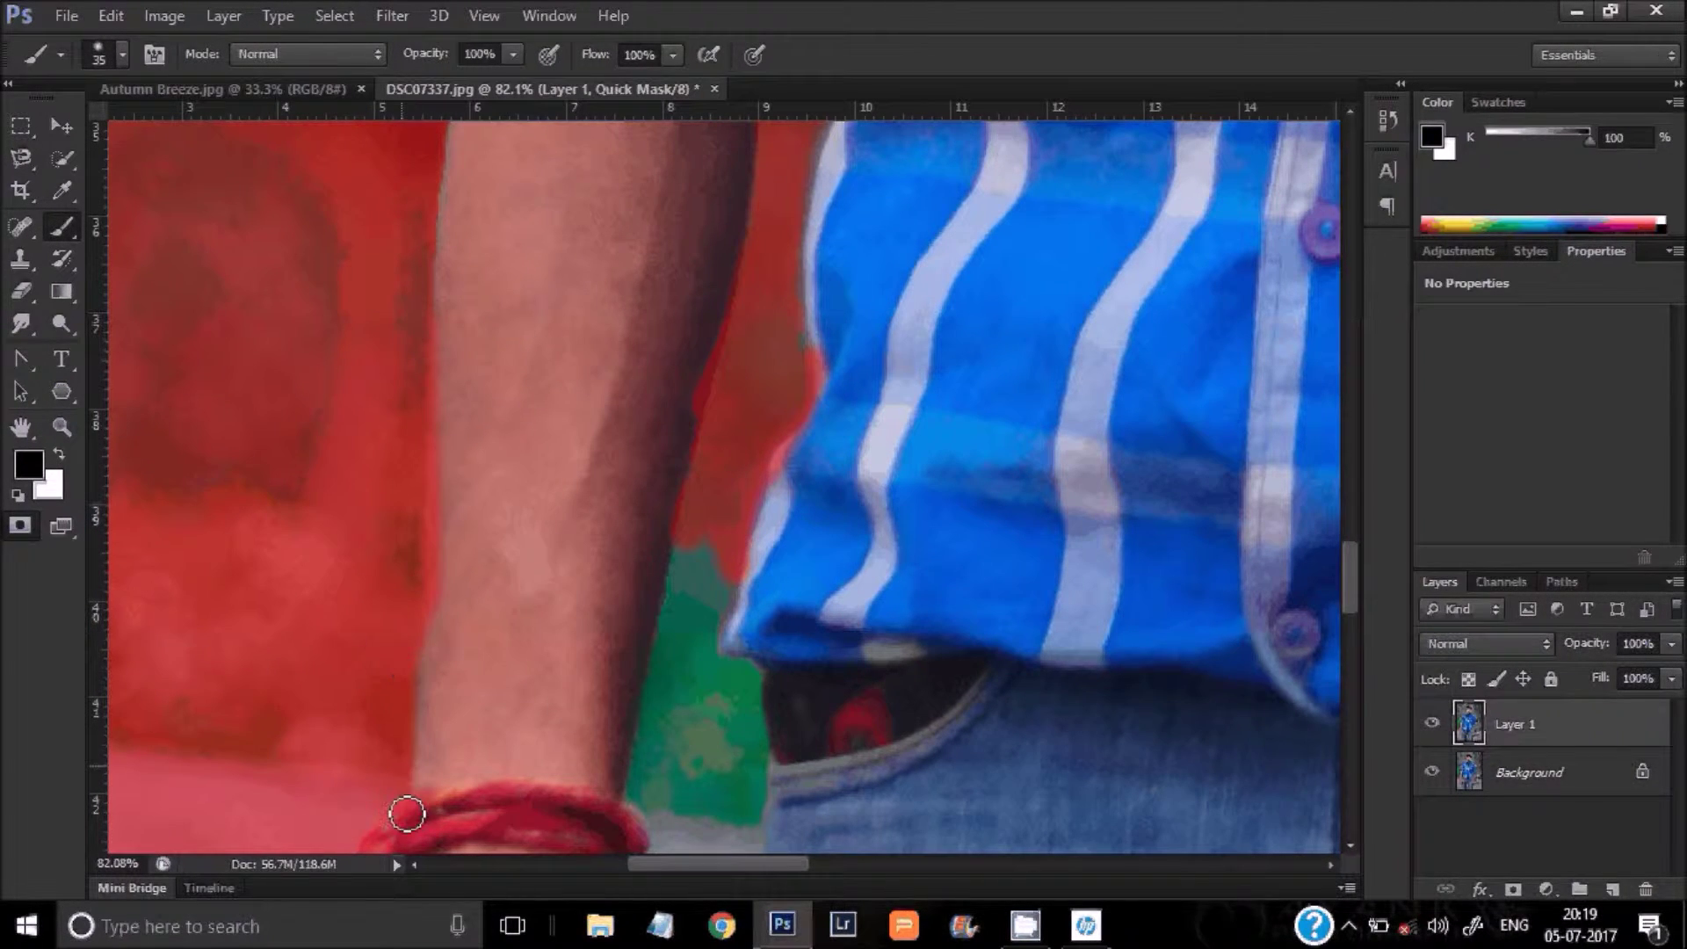
scroll(407, 814, "down", 3)
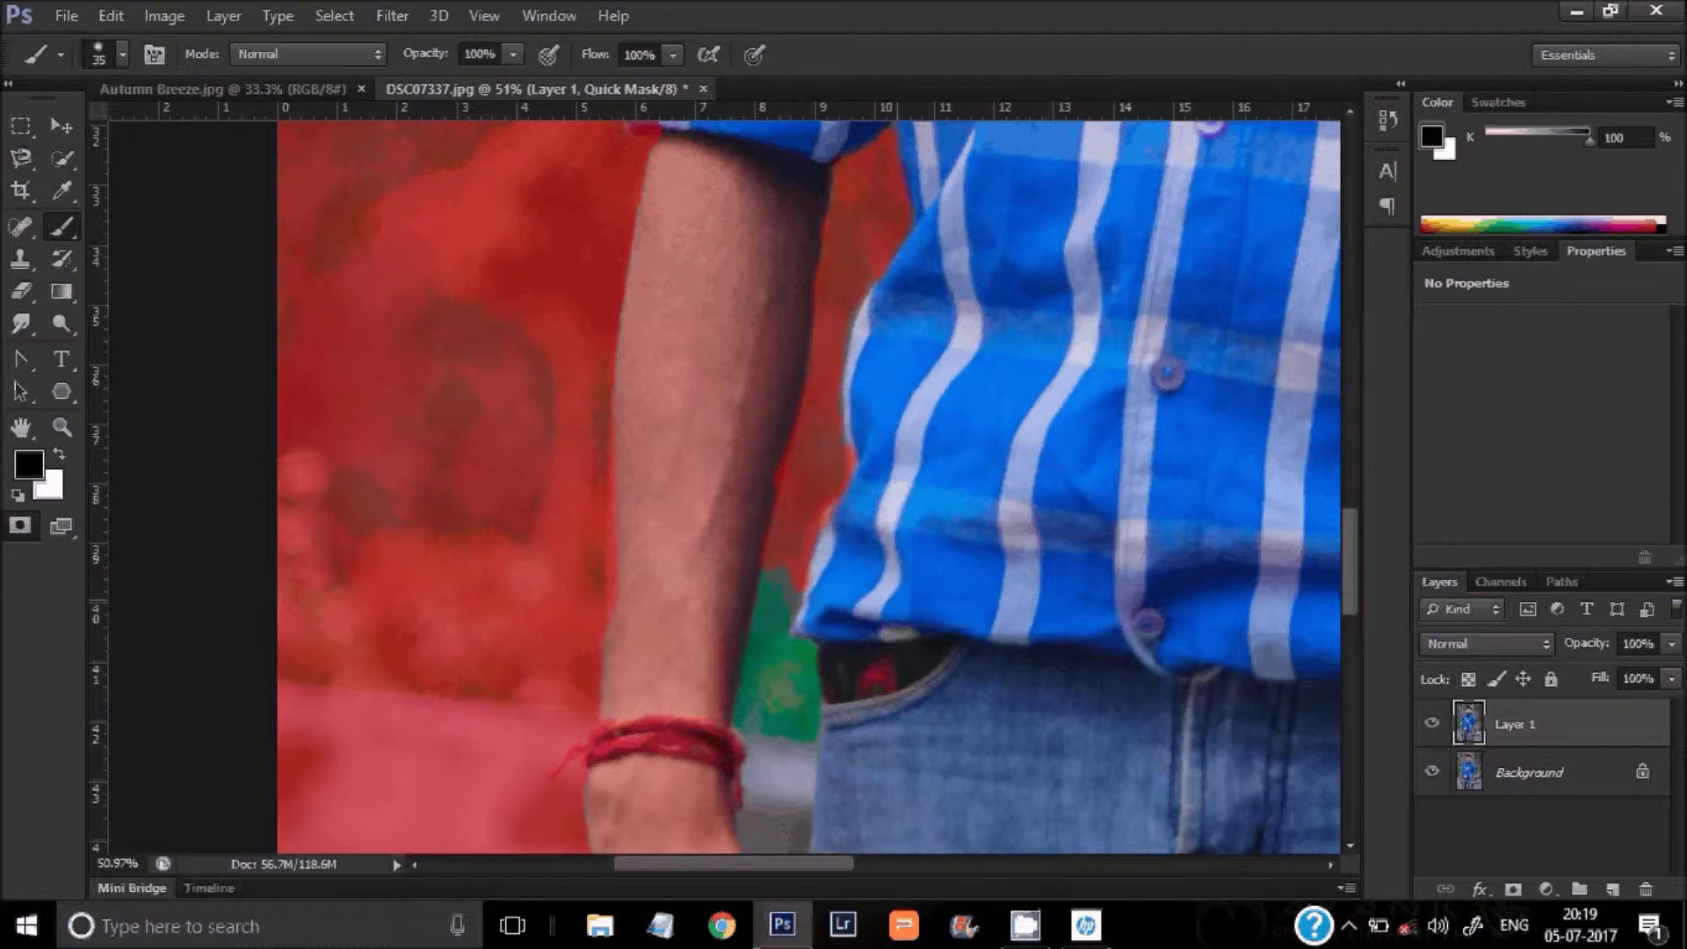
scroll(939, 622, "down", 5)
scroll(868, 417, "up", 2)
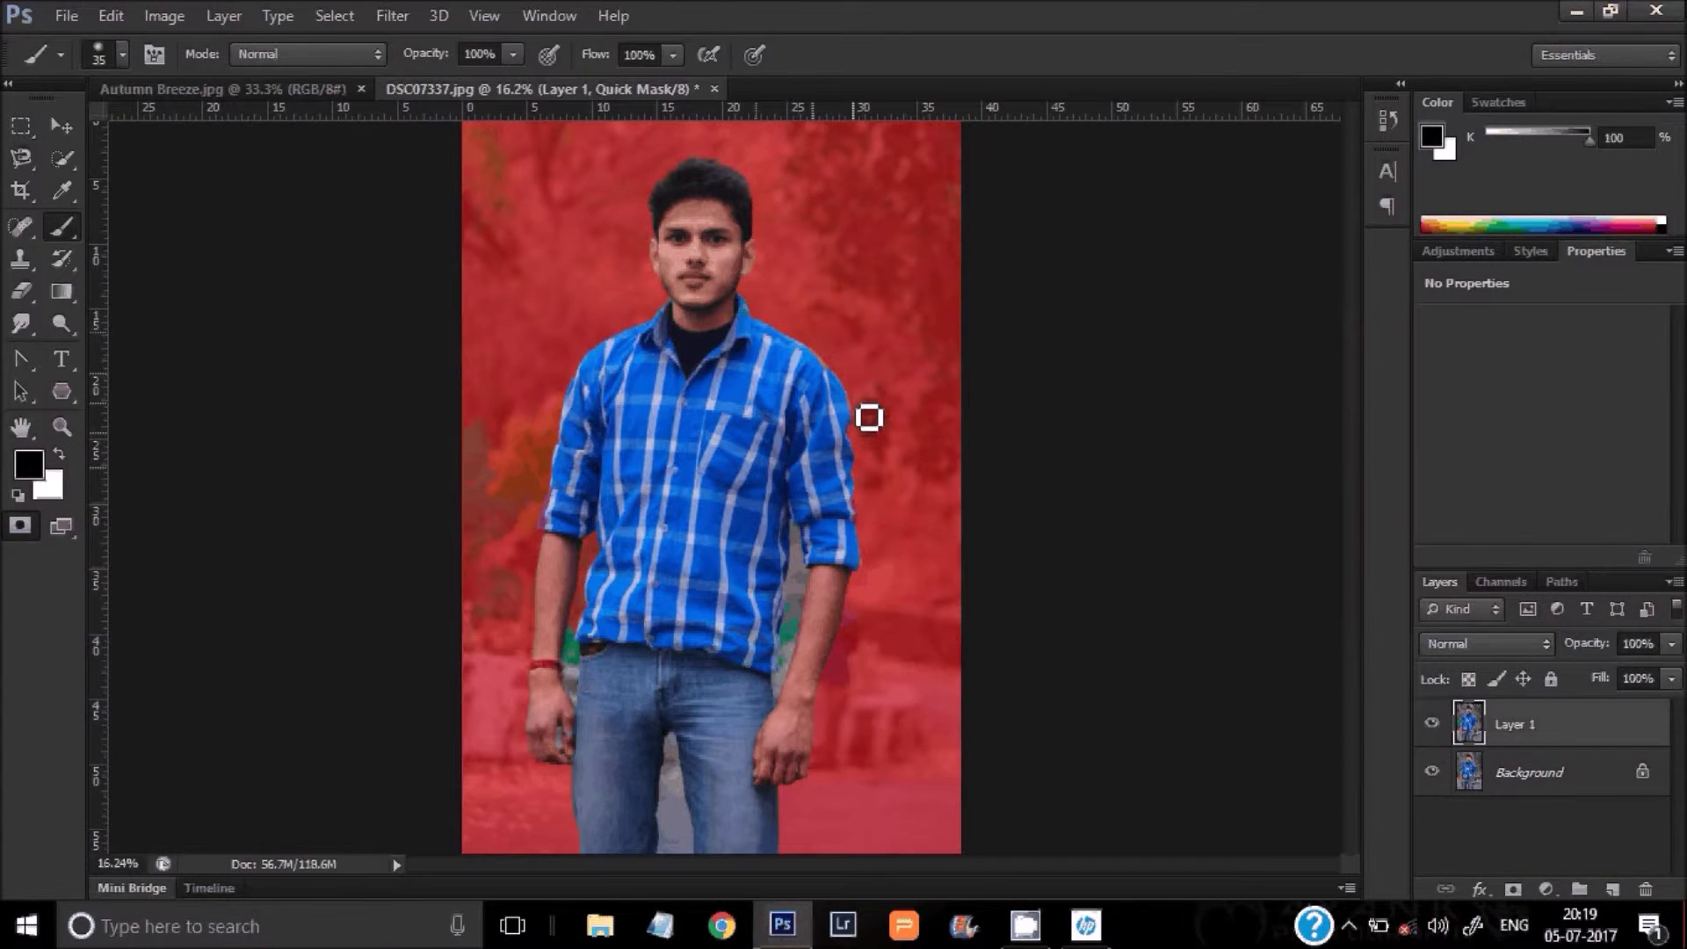
scroll(868, 418, "up", 4)
scroll(868, 422, "up", 1)
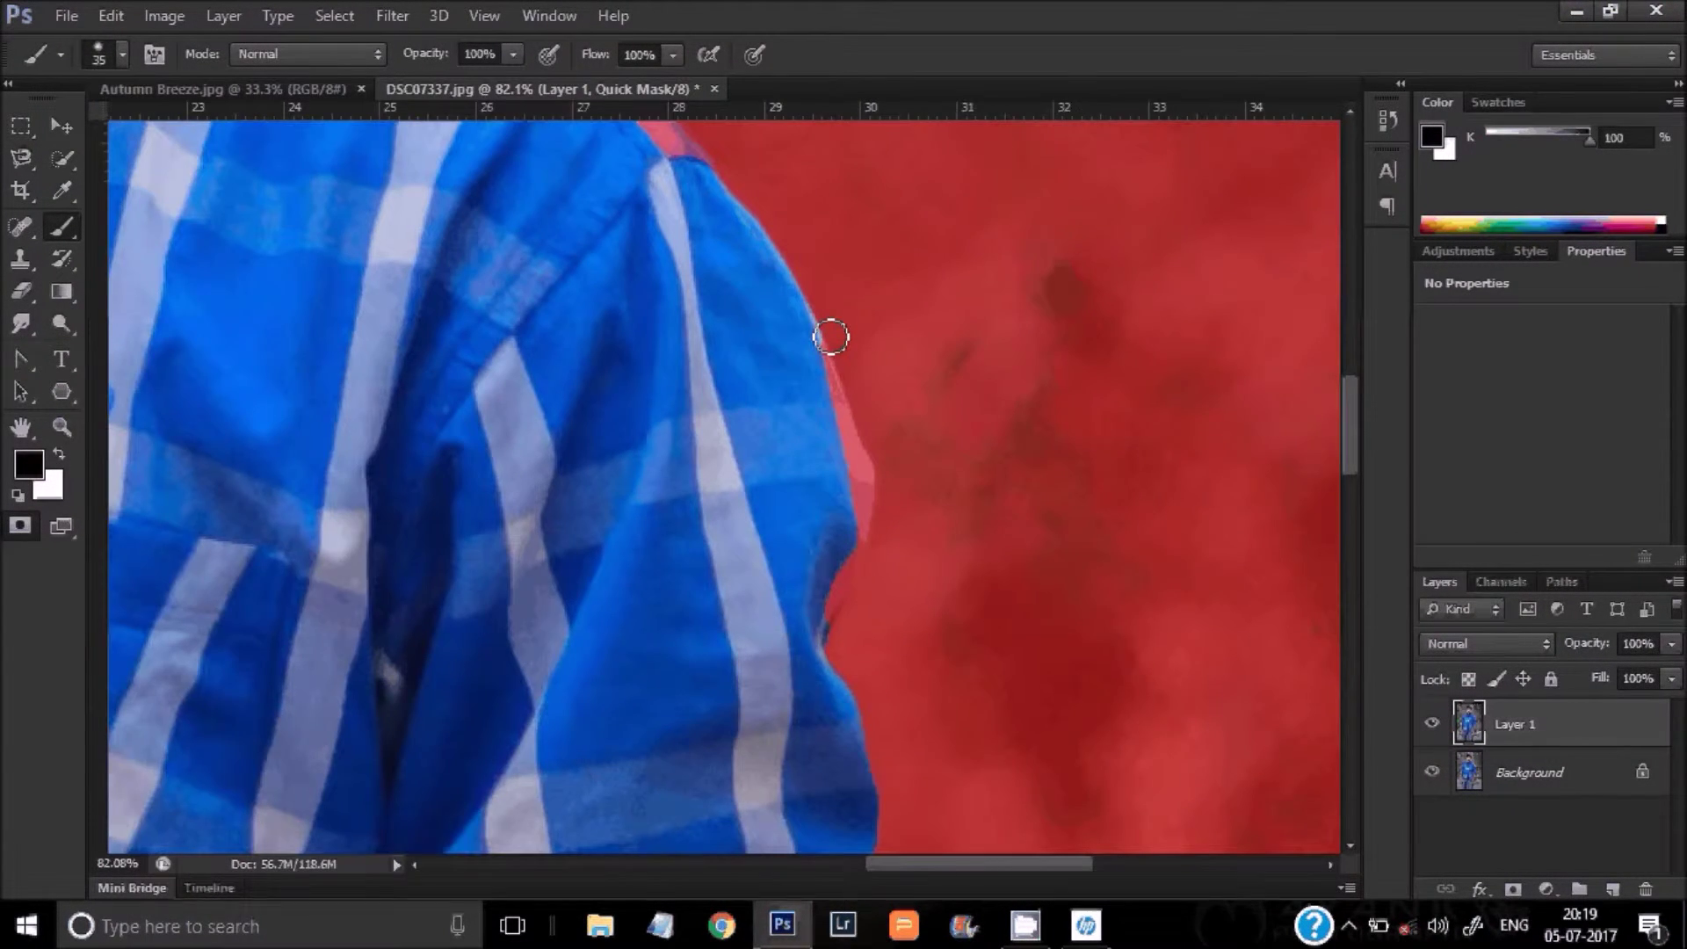
scroll(900, 492, "up", 1)
scroll(935, 644, "down", 4)
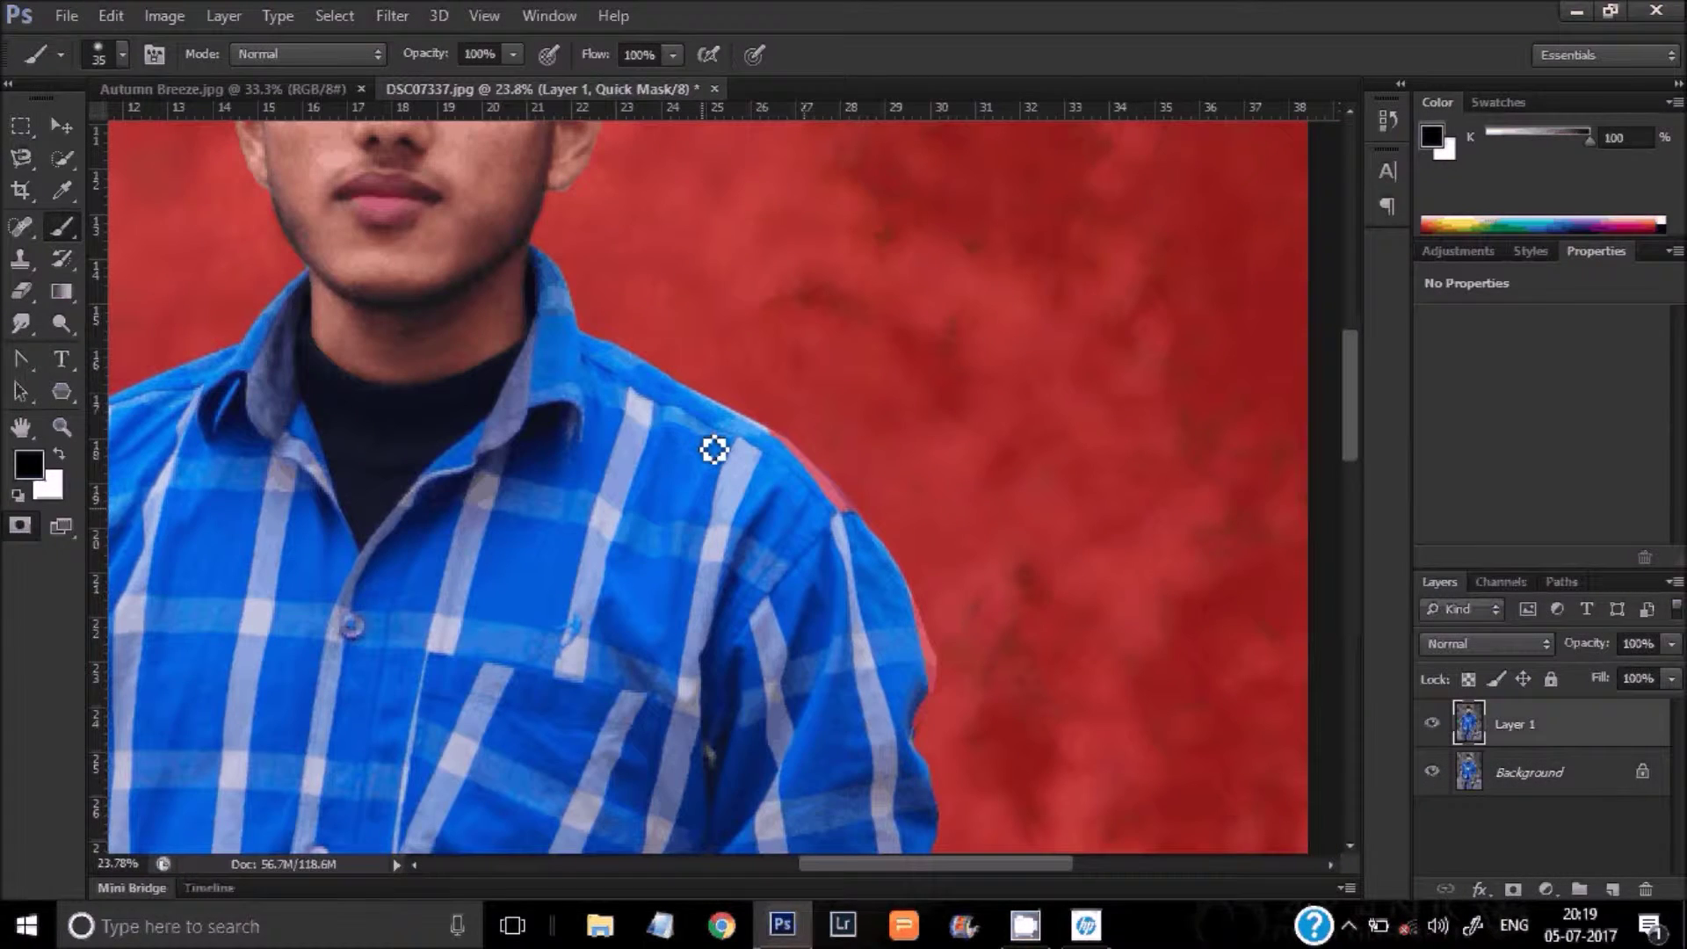
scroll(714, 450, "down", 1)
scroll(428, 295, "up", 3)
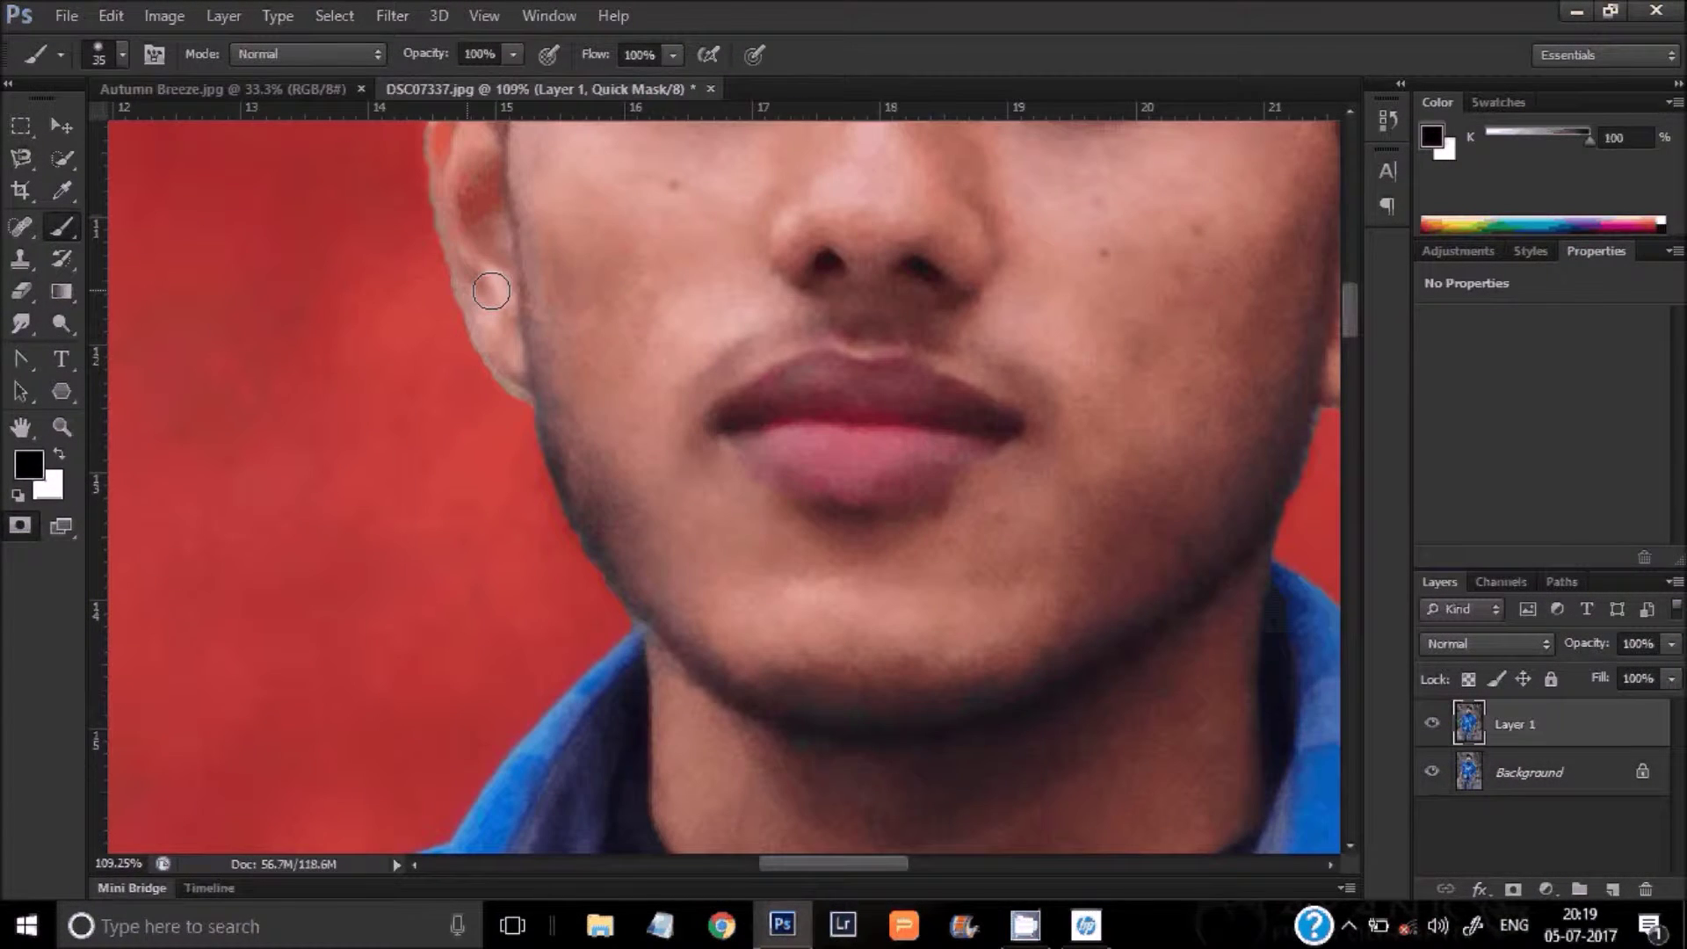
scroll(491, 290, "up", 4)
scroll(353, 426, "down", 3)
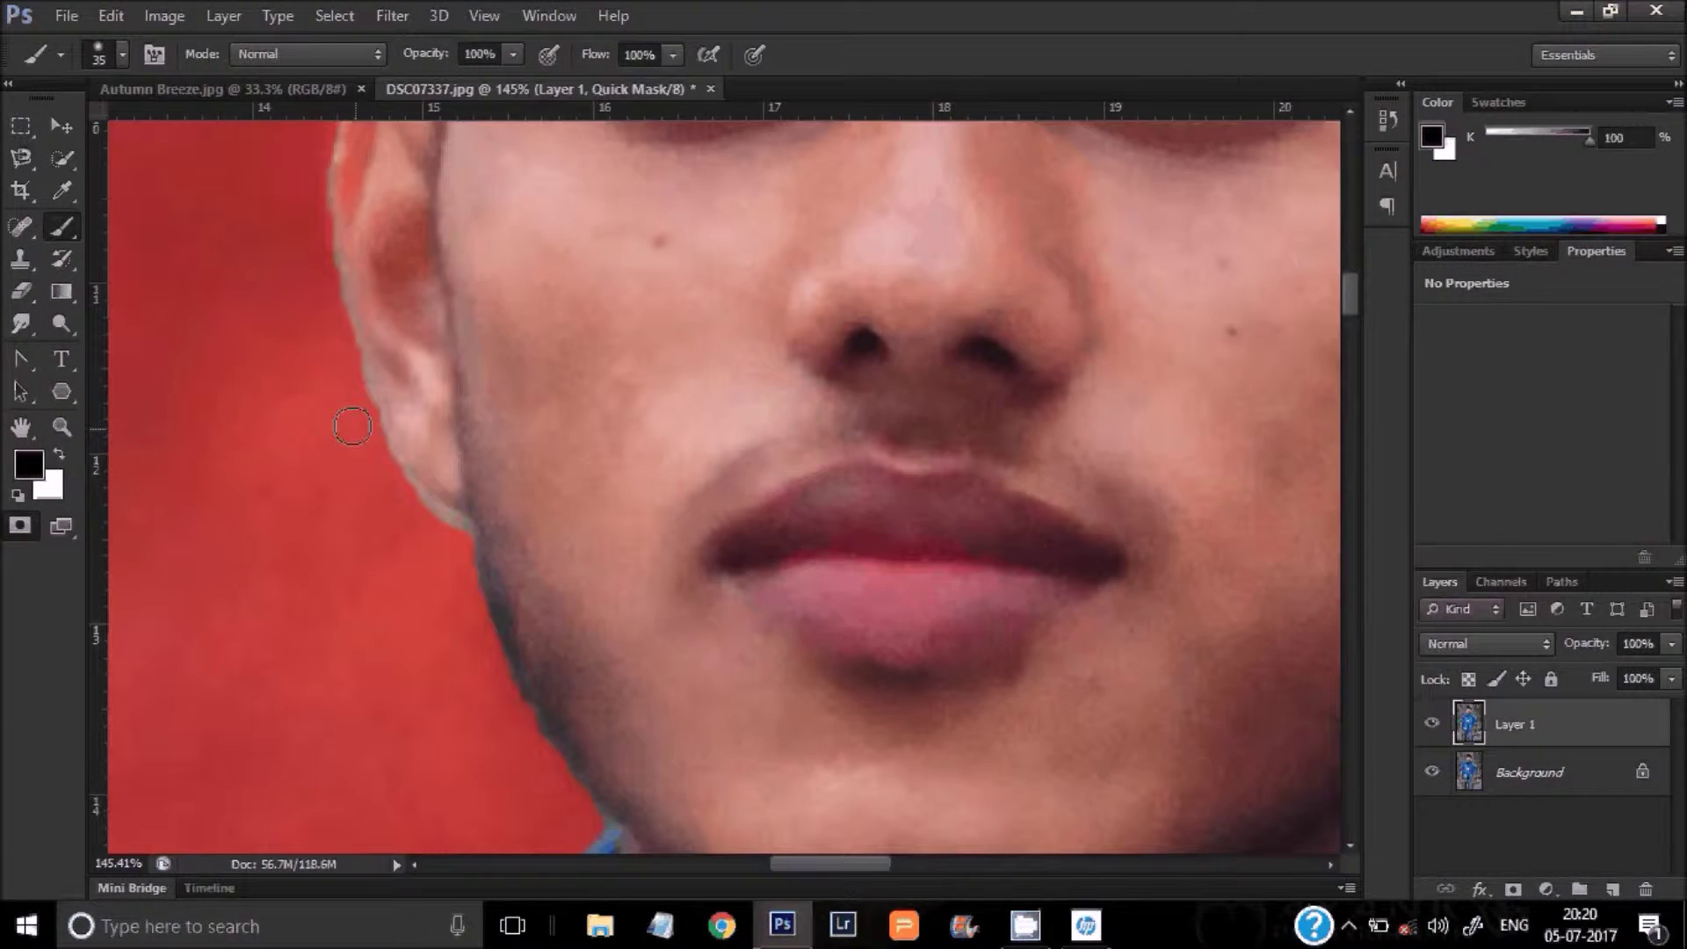
scroll(352, 427, "down", 2)
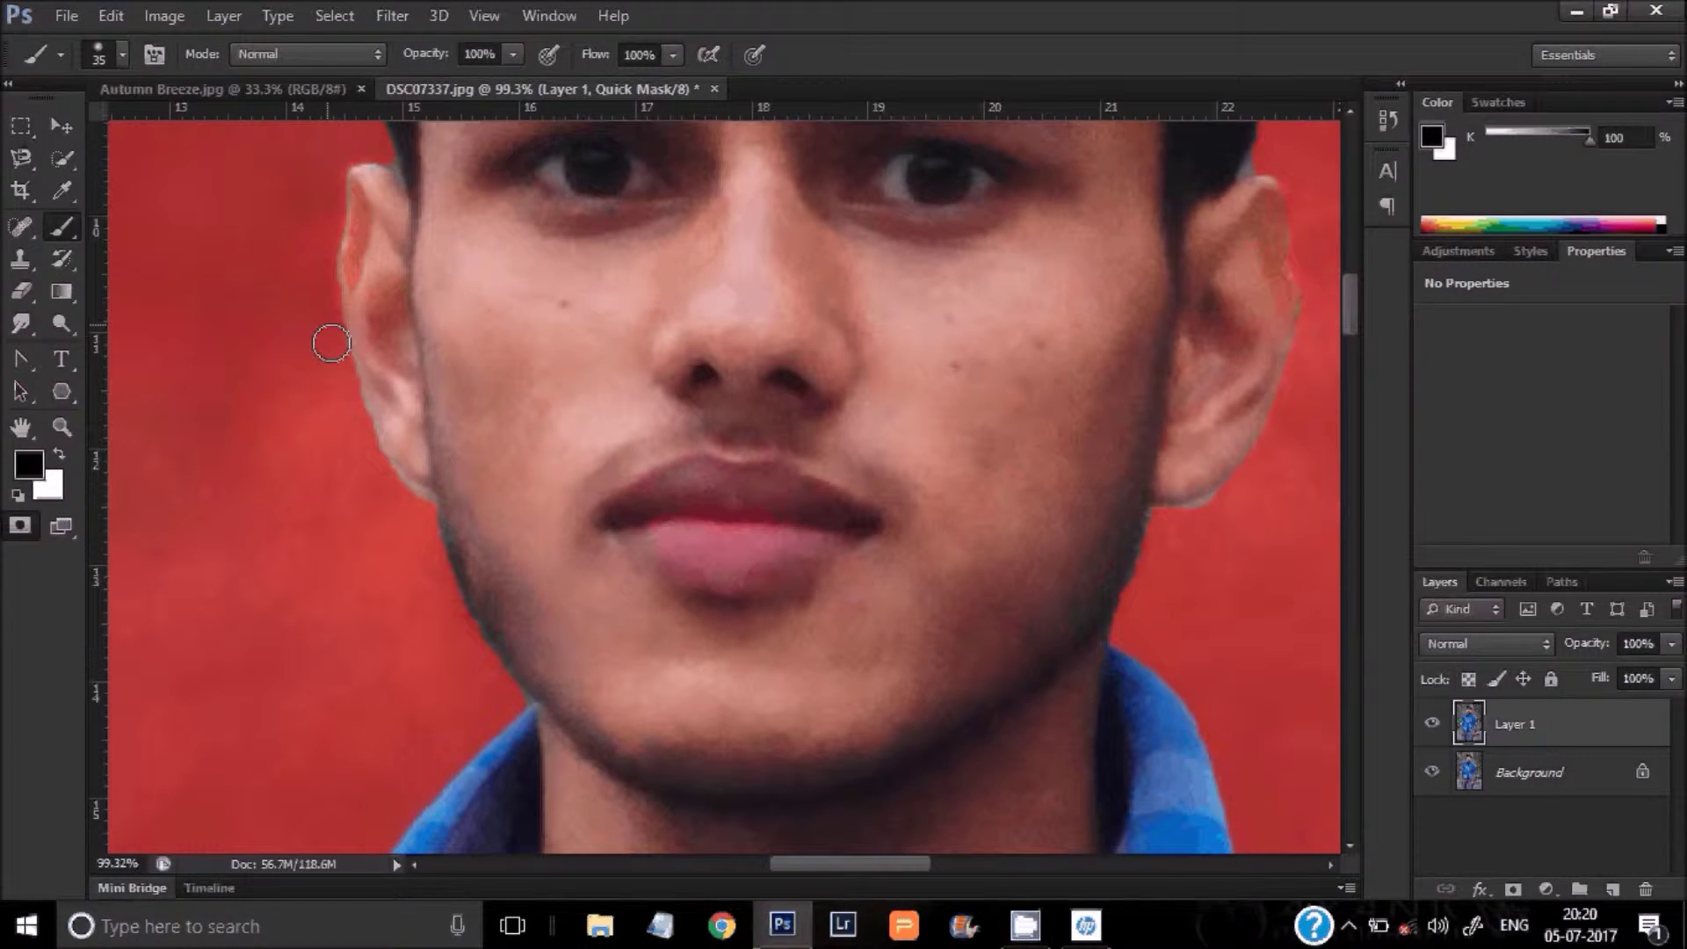
Step: Mask the ear lobe fringe and the ear's top edge with a size-10 brush
left_click_drag(361, 435, 420, 504)
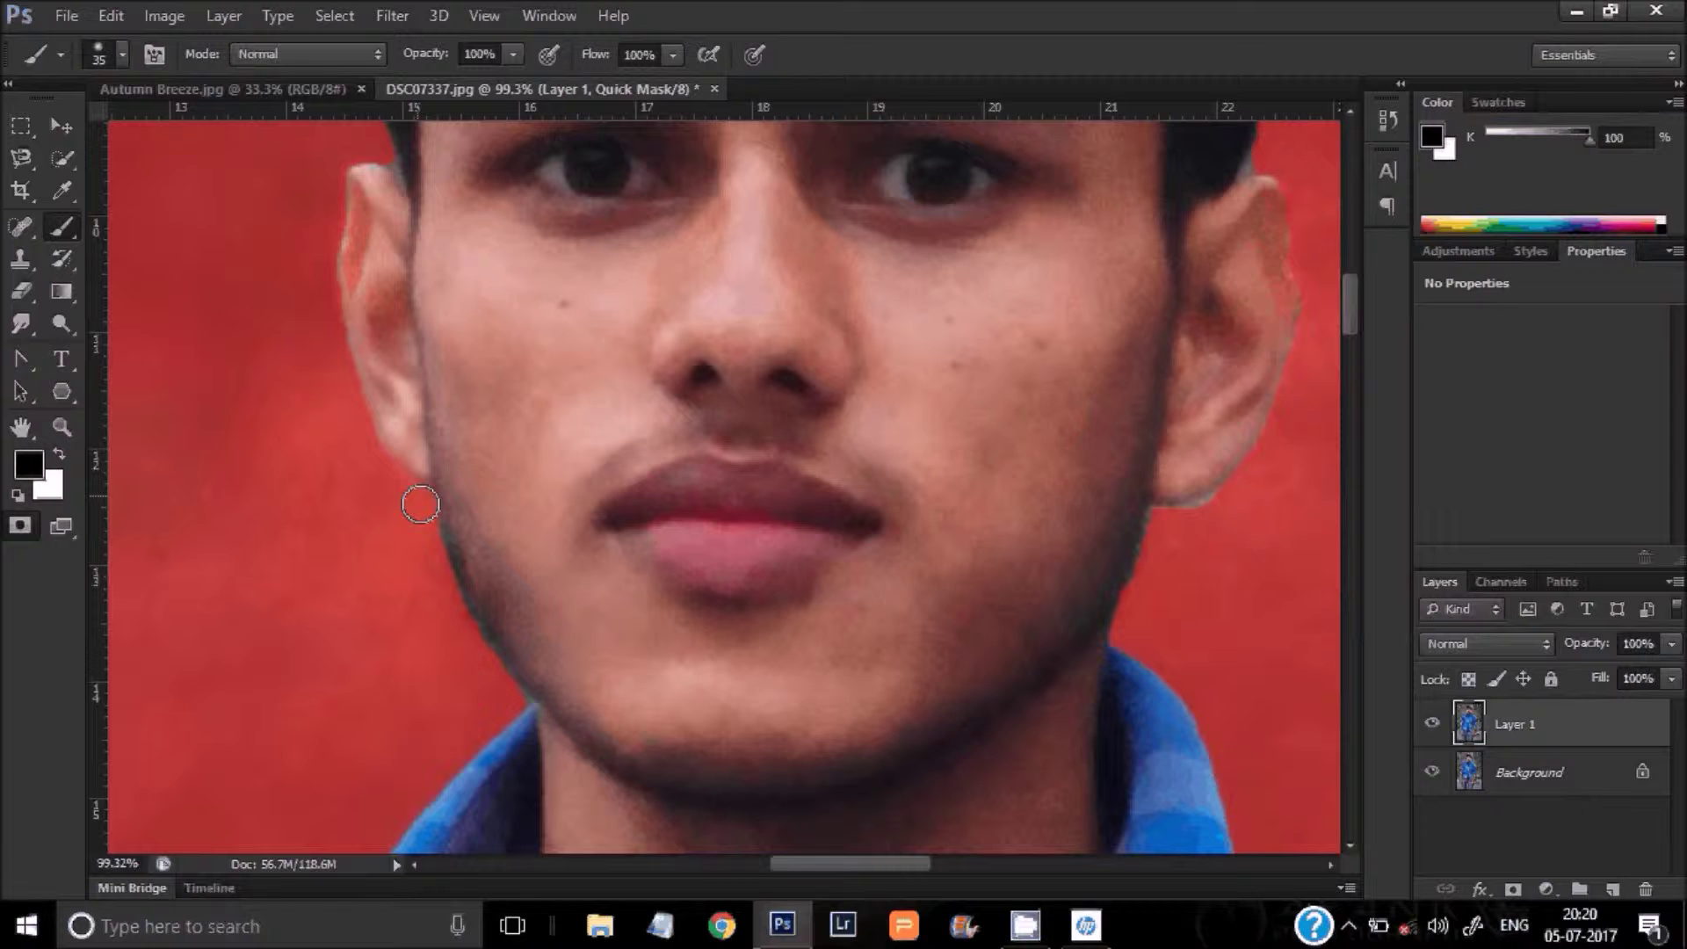
left_click_drag(356, 167, 324, 345)
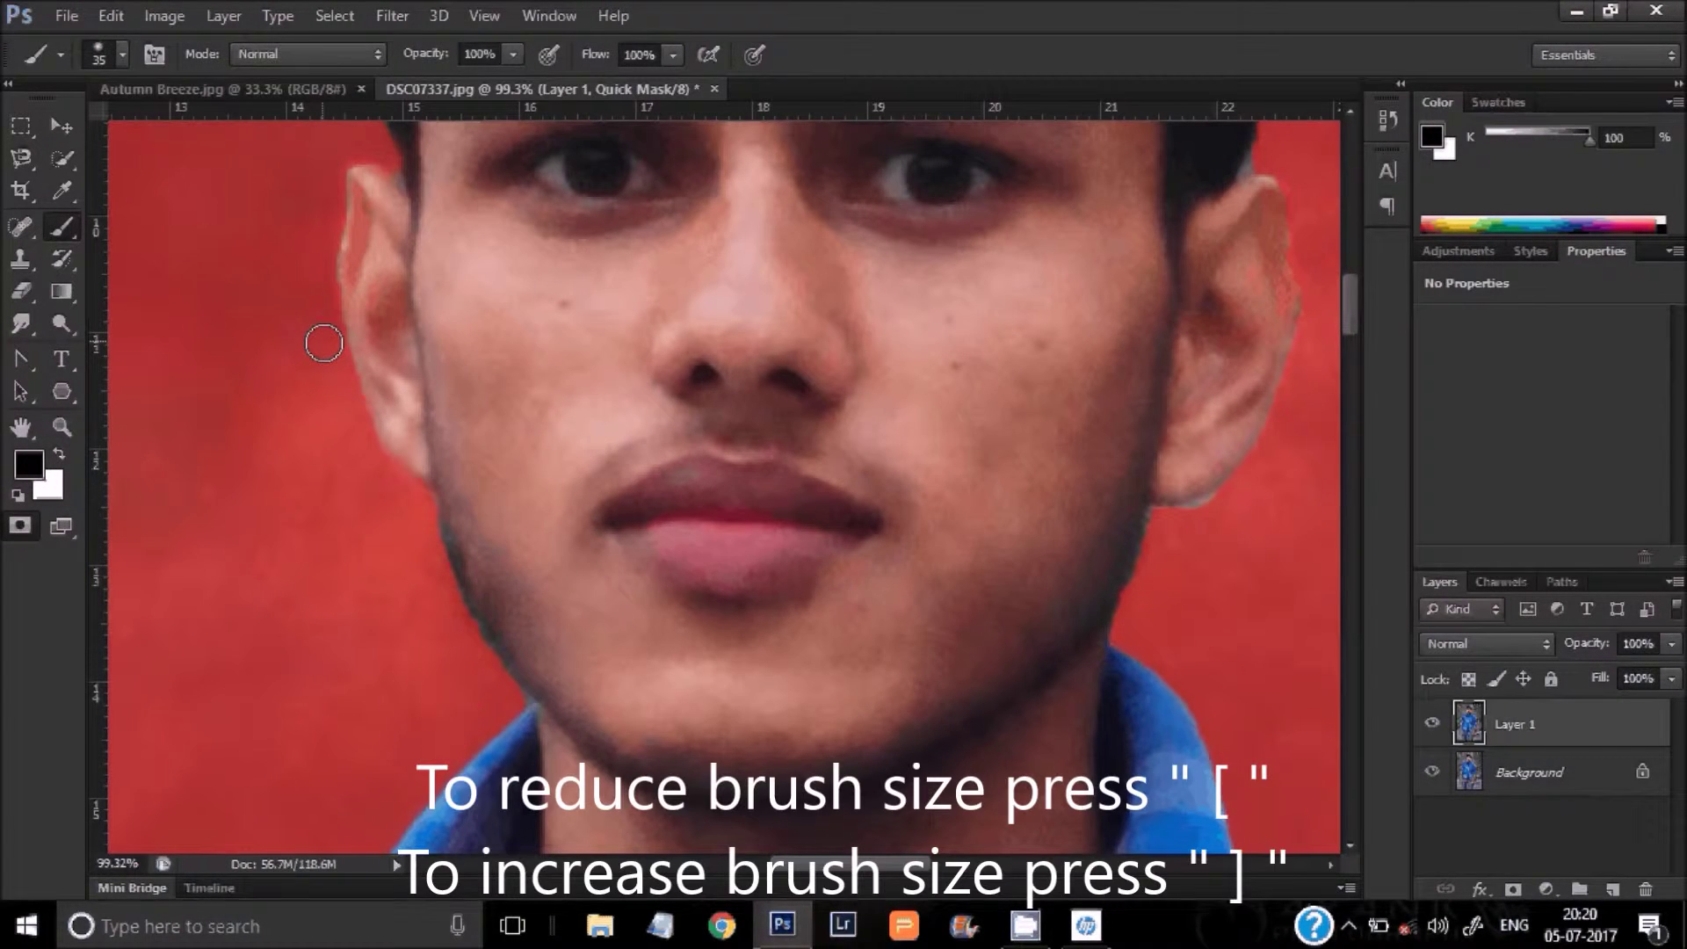
key("bracketleft")
key("bracketleft")
key("bracketleft")
key("bracketleft")
key("bracketleft")
key("bracketleft")
key("bracketright")
key("bracketright")
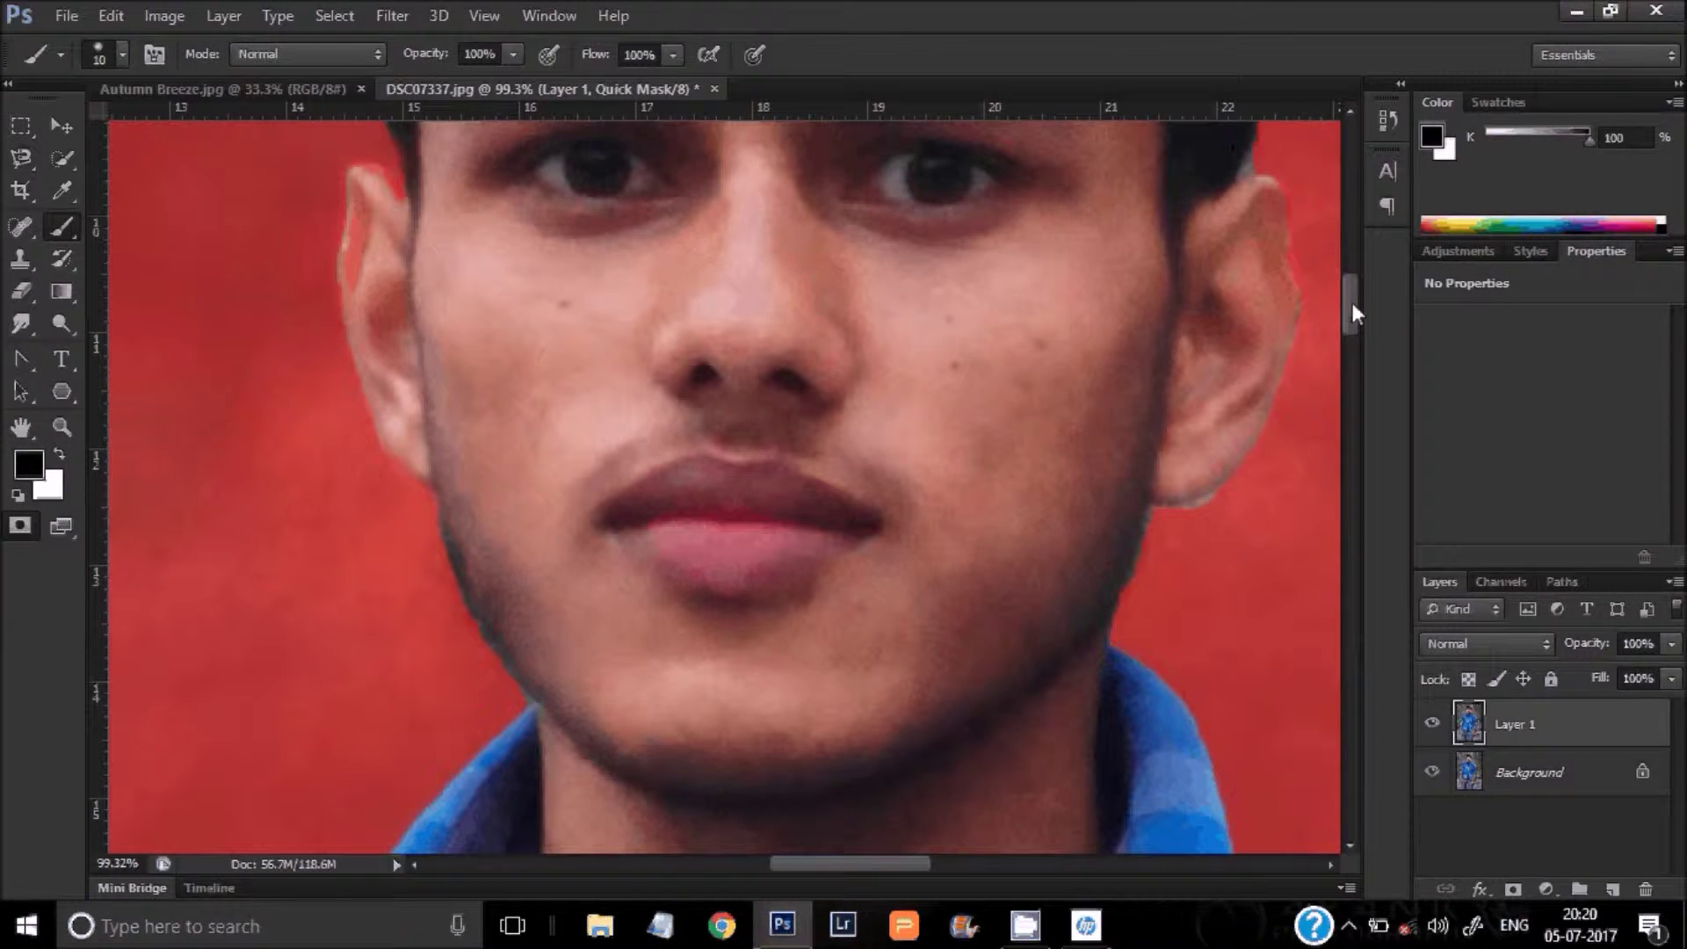
scroll(1352, 302, "up", 1)
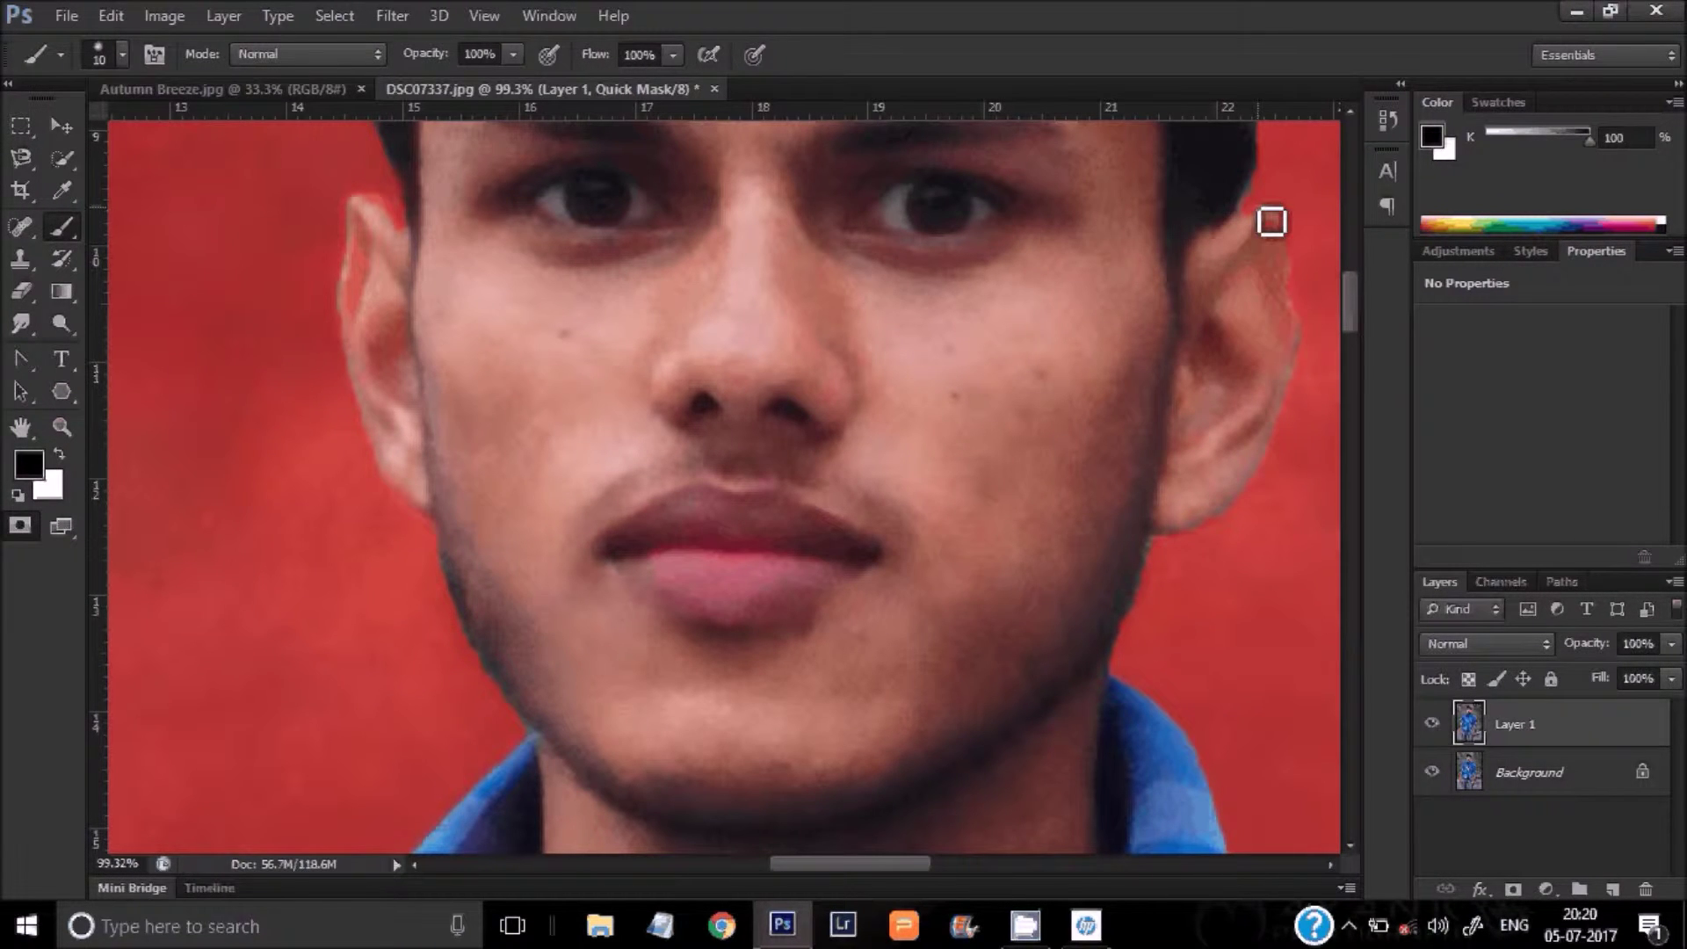
scroll(1084, 264, "down", 3)
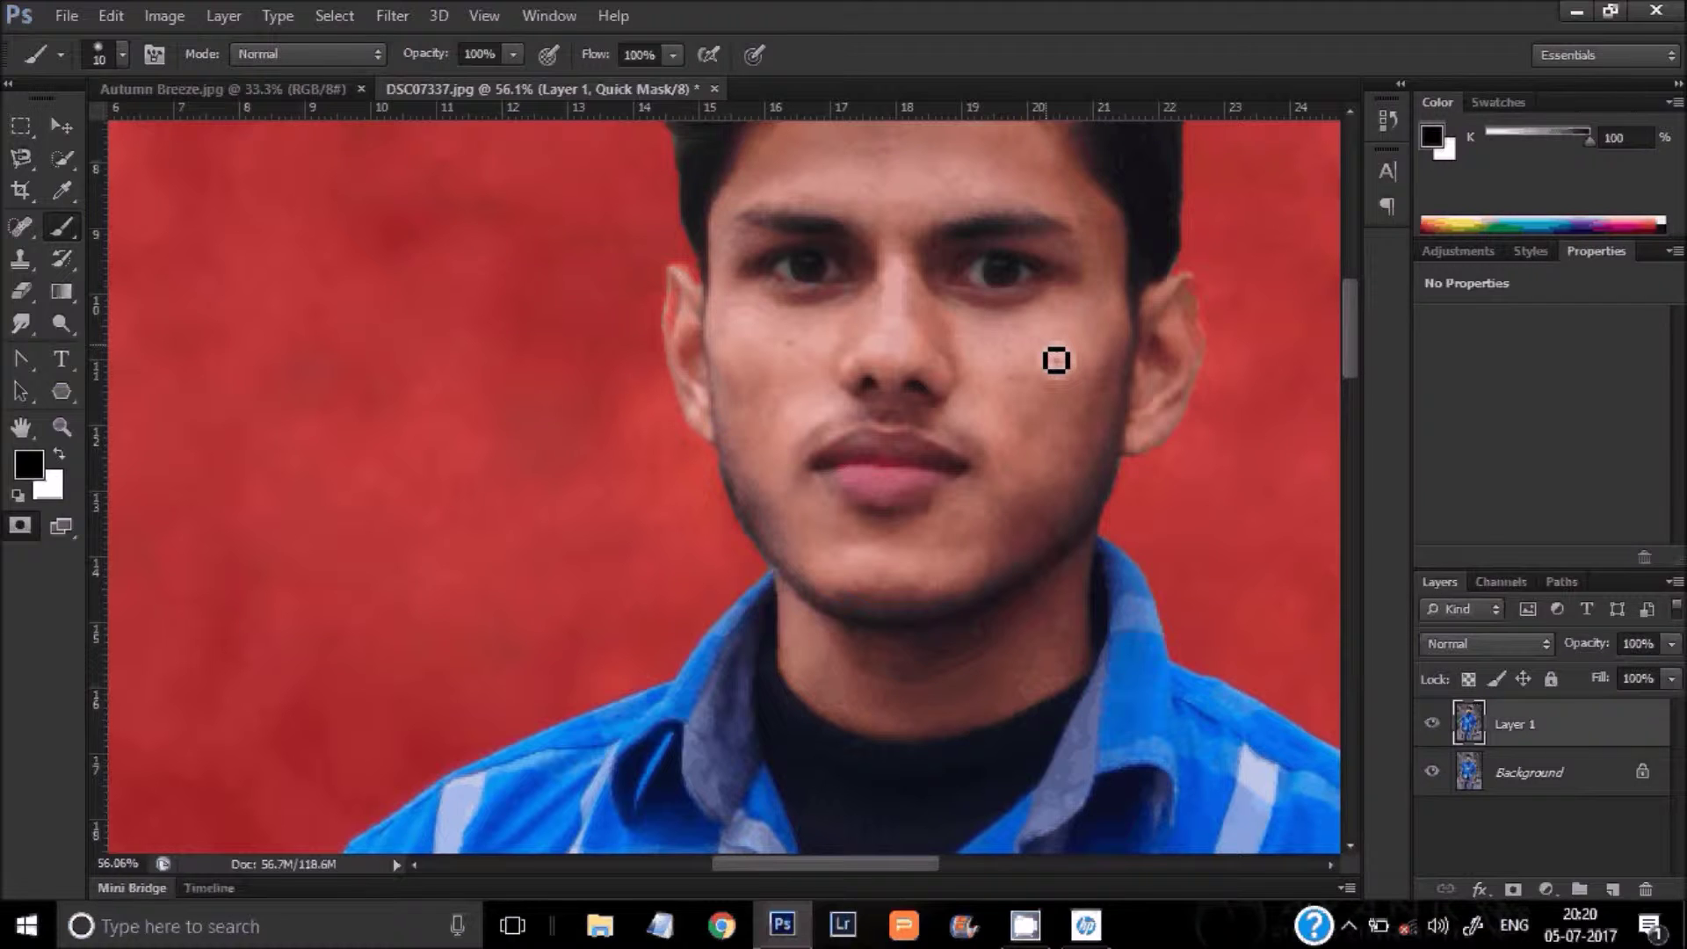
scroll(1056, 360, "up", 3)
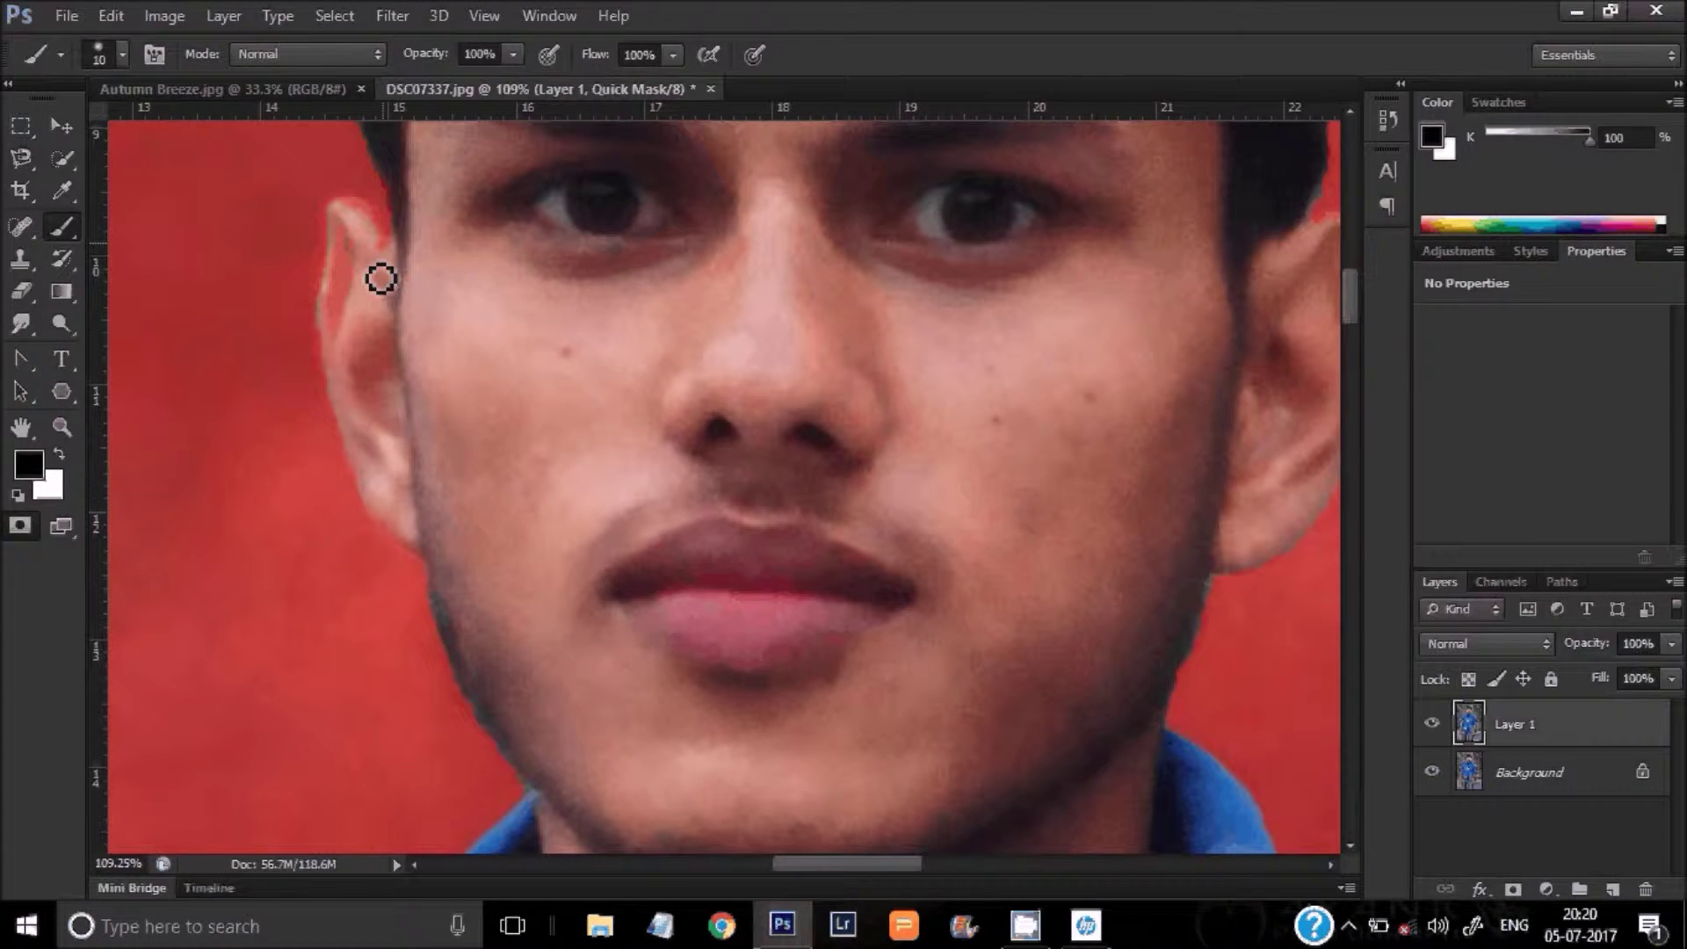
mouse_move(380, 279)
left_mouse_down()
mouse_move(351, 261)
mouse_move(361, 239)
mouse_move(355, 283)
mouse_move(356, 237)
mouse_move(332, 338)
left_mouse_up()
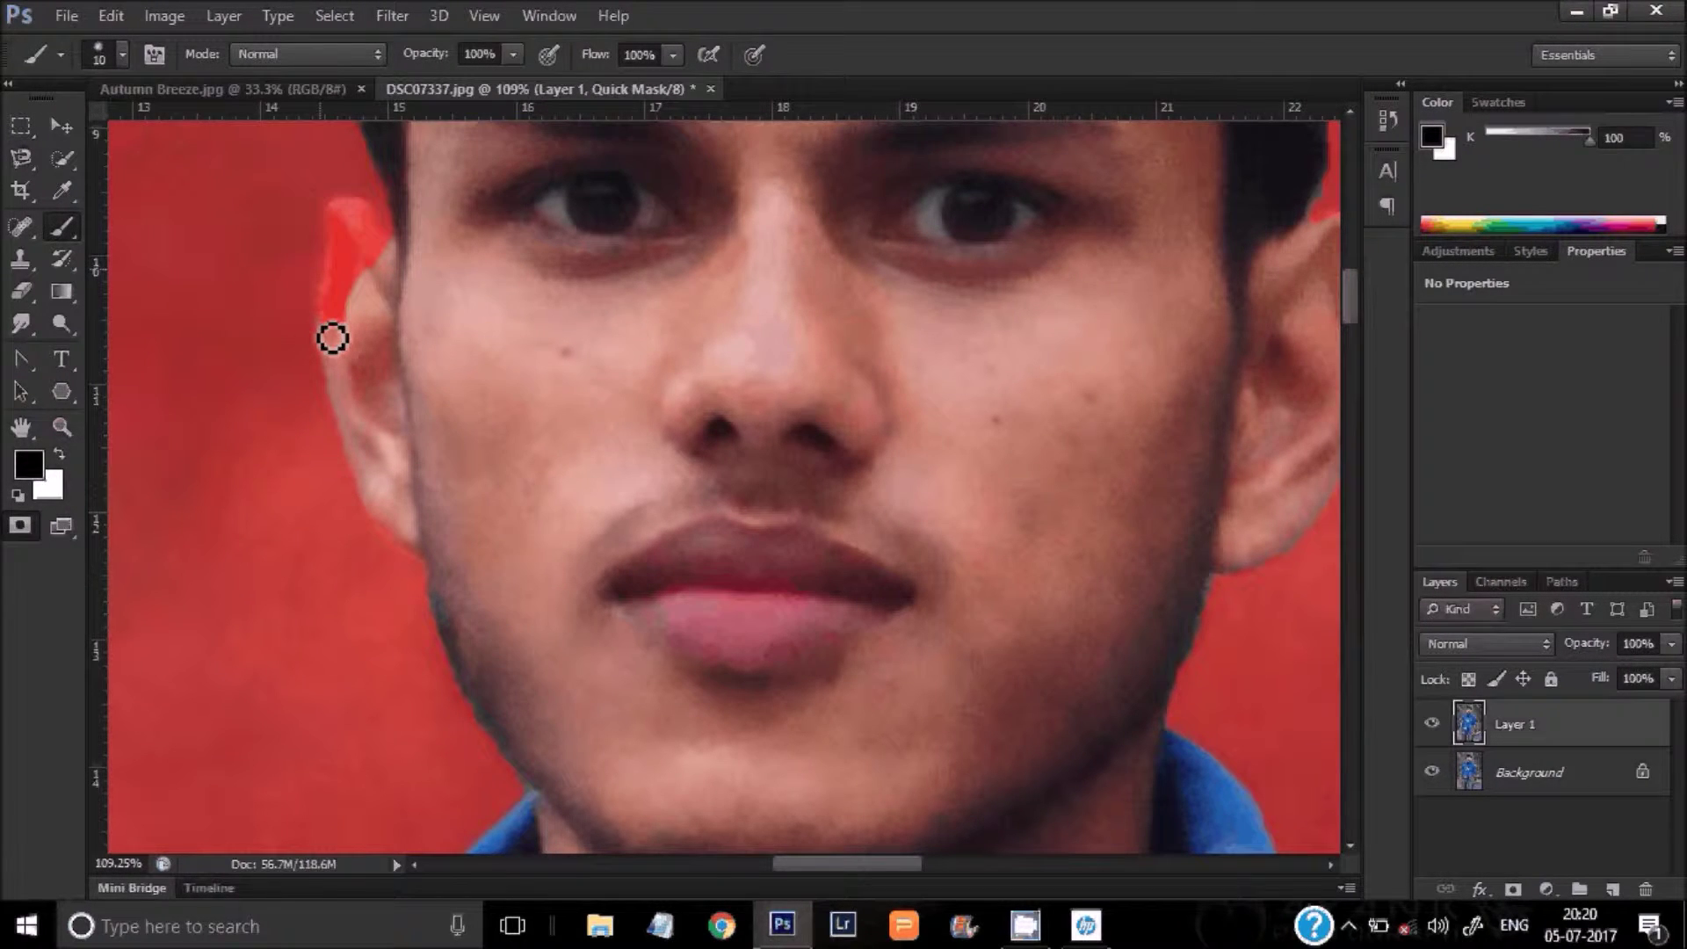
left_click(23, 293)
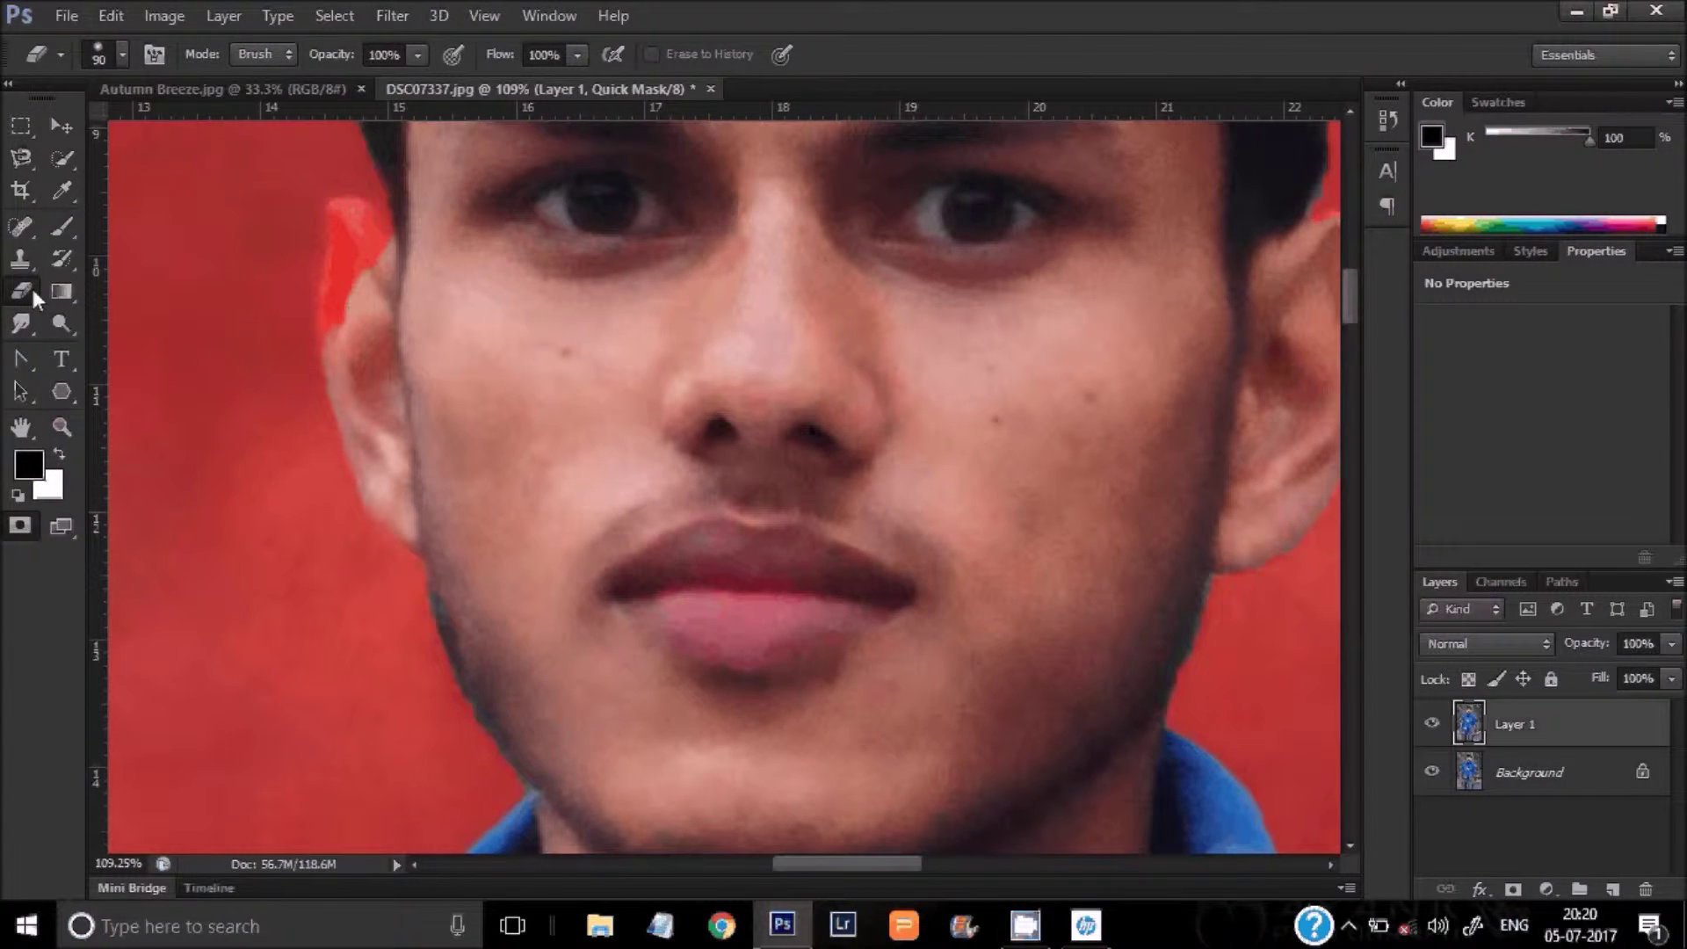
Step: Erase stray mask tint along the top of the ear with a smaller eraser
mouse_move(360, 239)
left_mouse_down()
mouse_move(342, 276)
mouse_move(339, 226)
mouse_move(371, 287)
left_mouse_up()
key("bracketleft")
key("bracketleft")
key("bracketleft")
key("bracketleft")
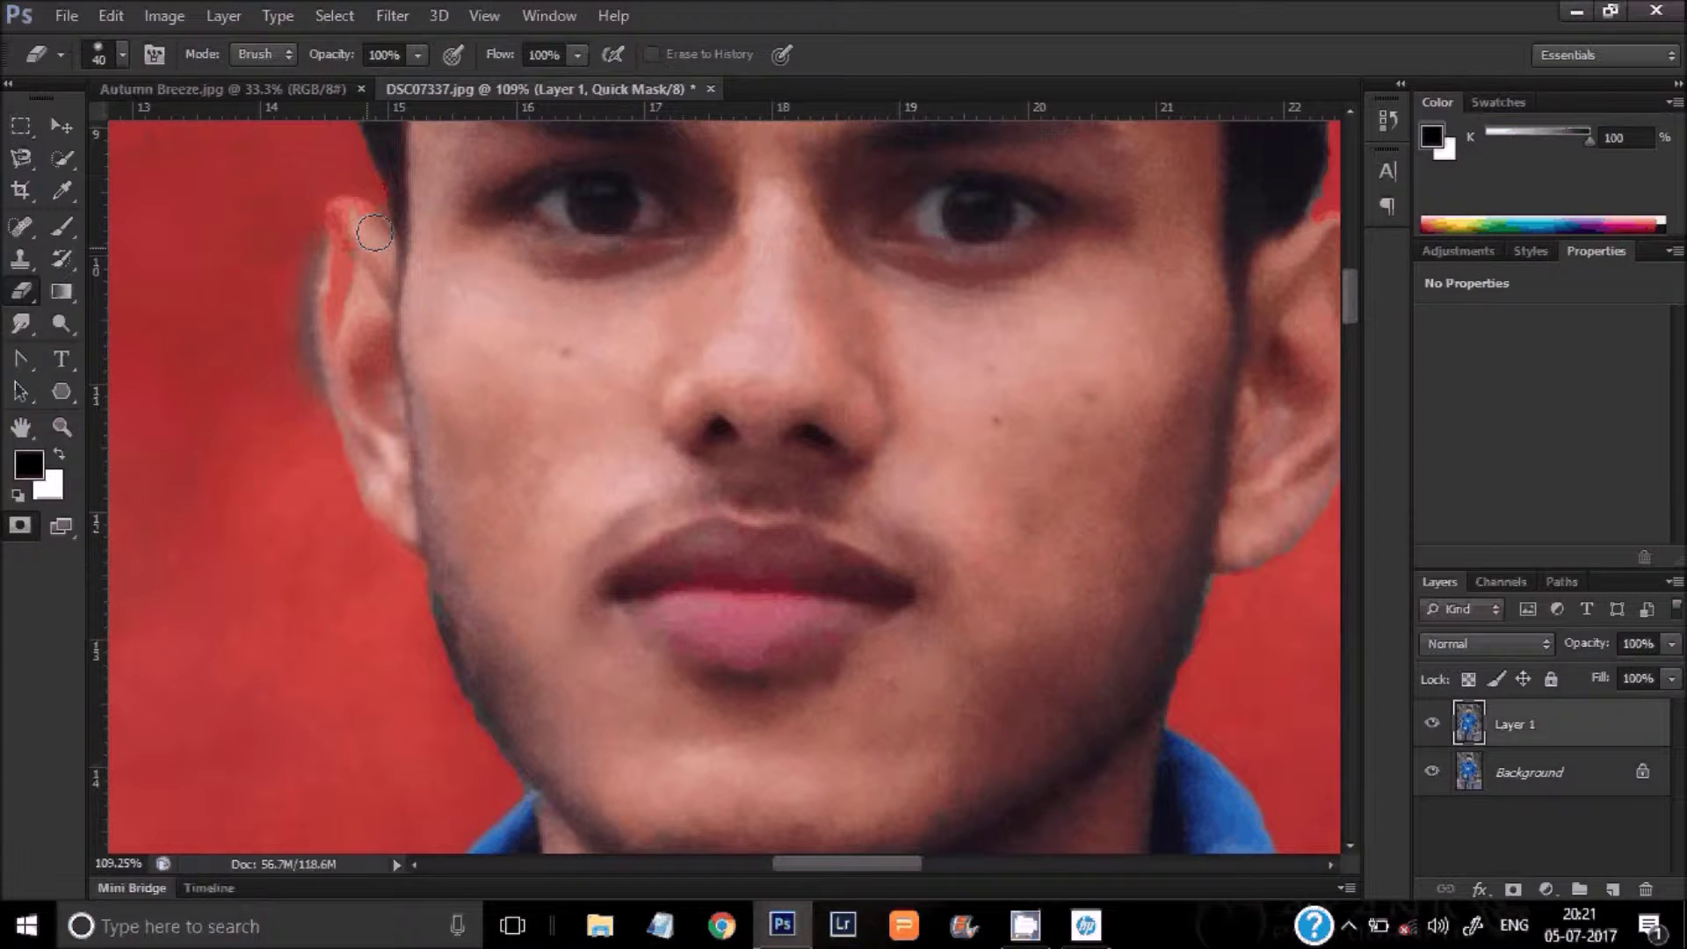
left_click_drag(373, 232, 340, 229)
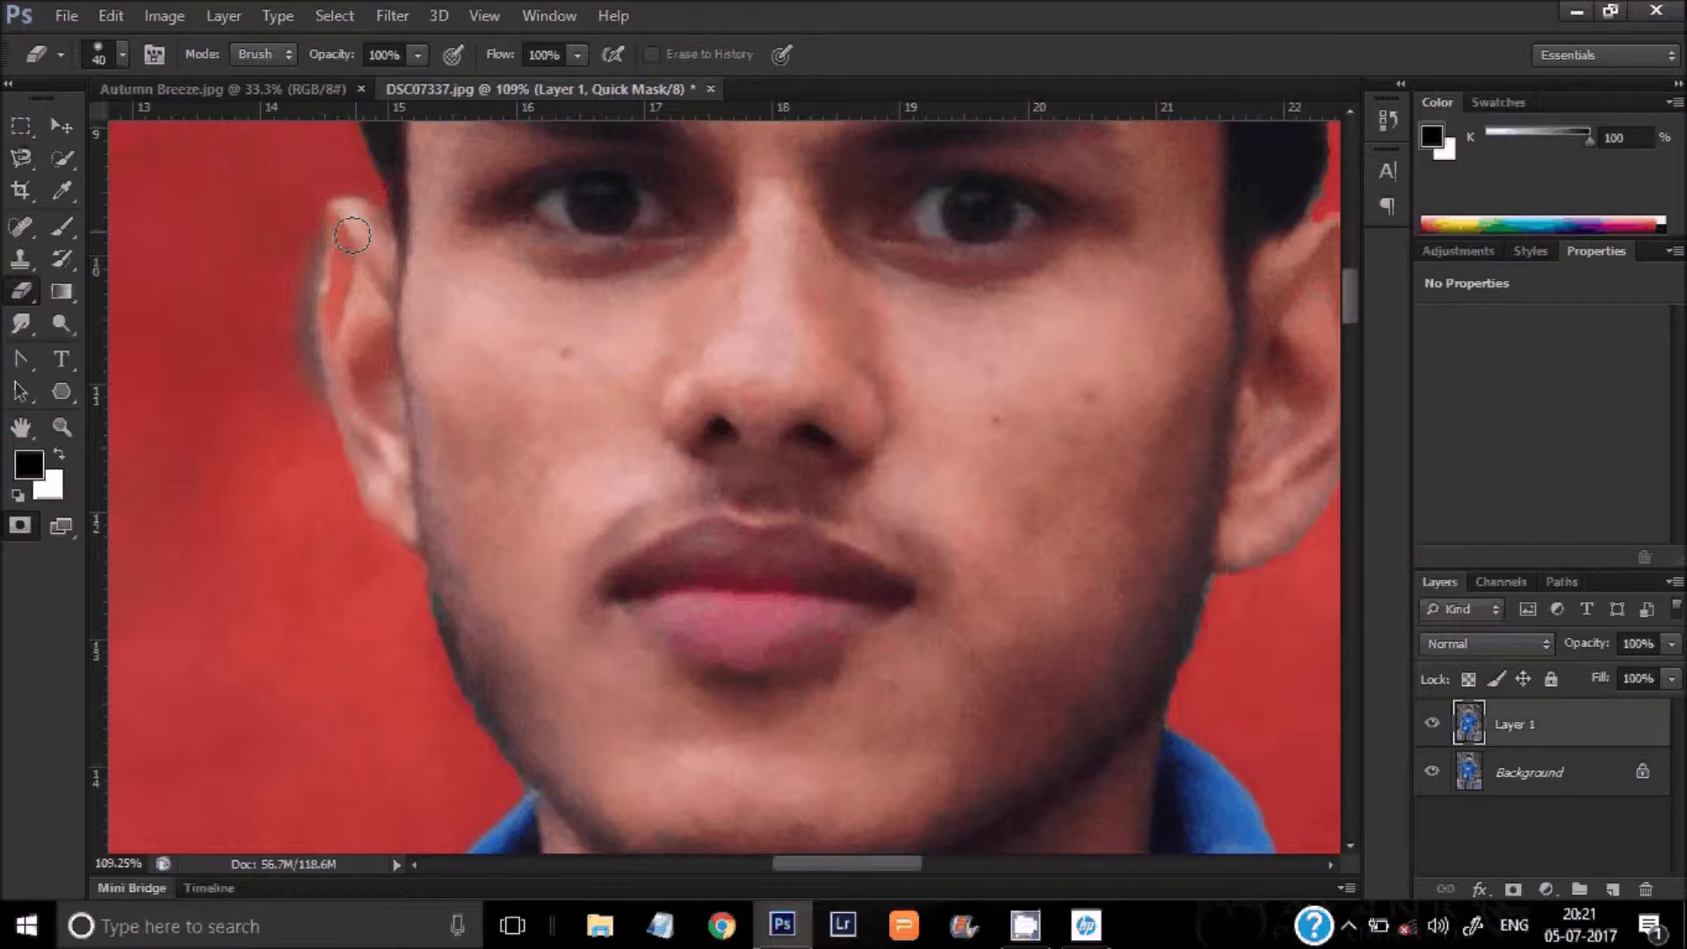
scroll(1105, 684, "down", 5)
scroll(1105, 685, "up", 3)
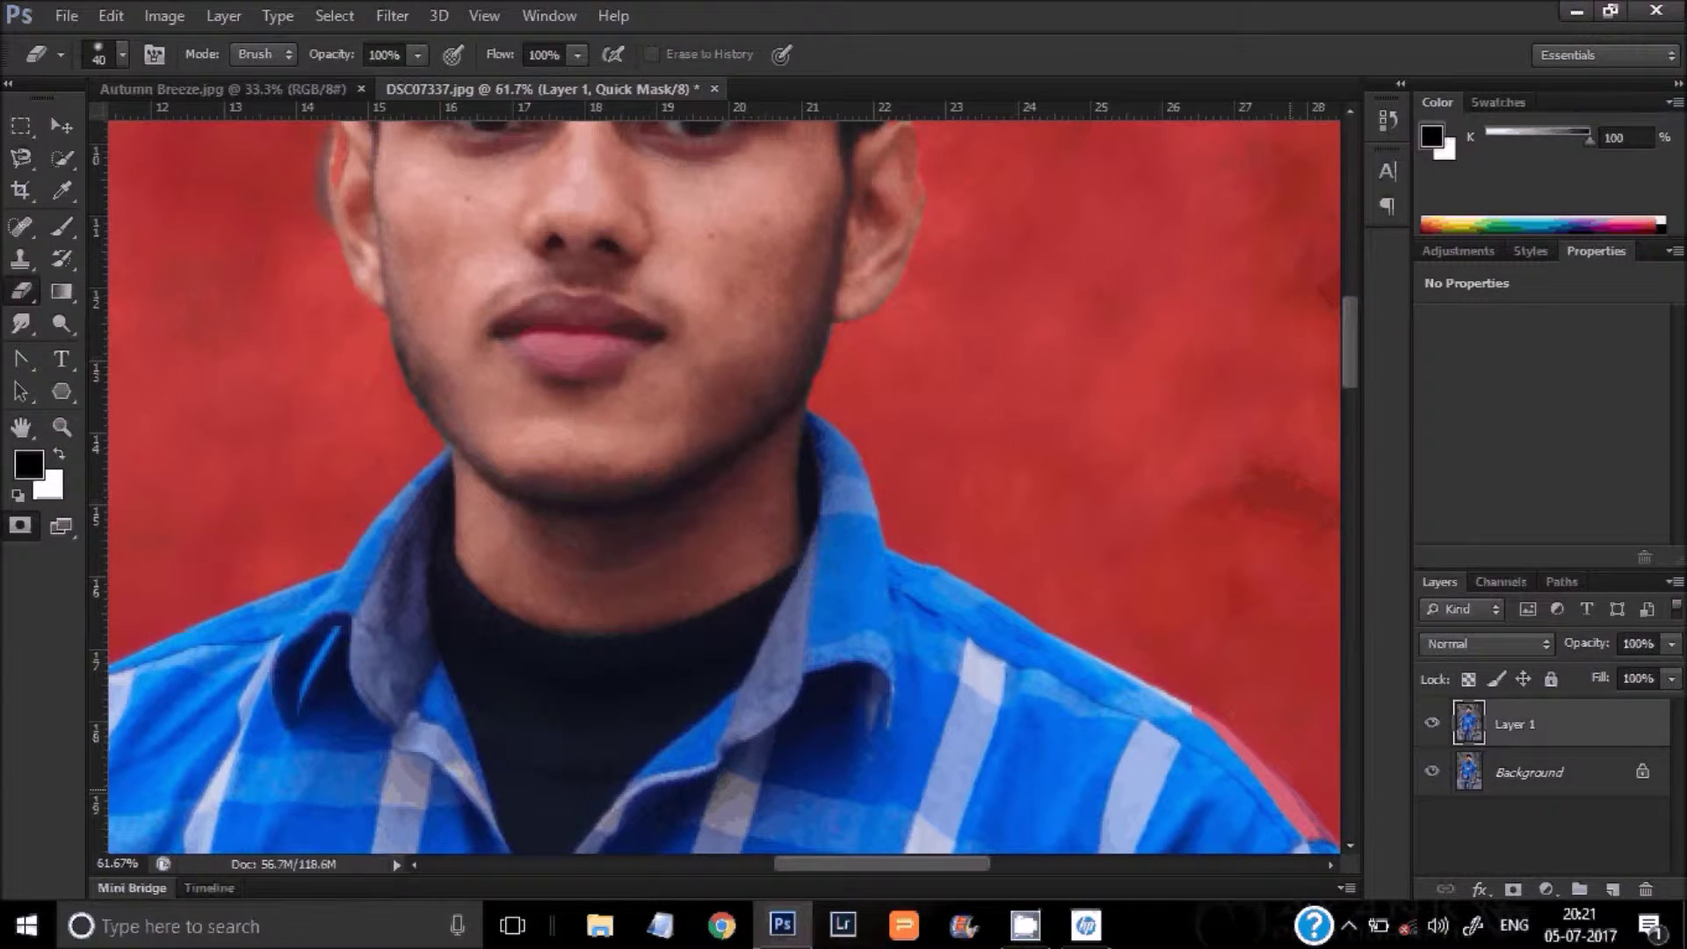
scroll(1076, 647, "up", 3)
Step: Erase stray mask tint along the shirt shoulder and sleeve edges
mouse_move(1075, 647)
left_mouse_down()
mouse_move(1167, 684)
mouse_move(1297, 820)
left_mouse_up()
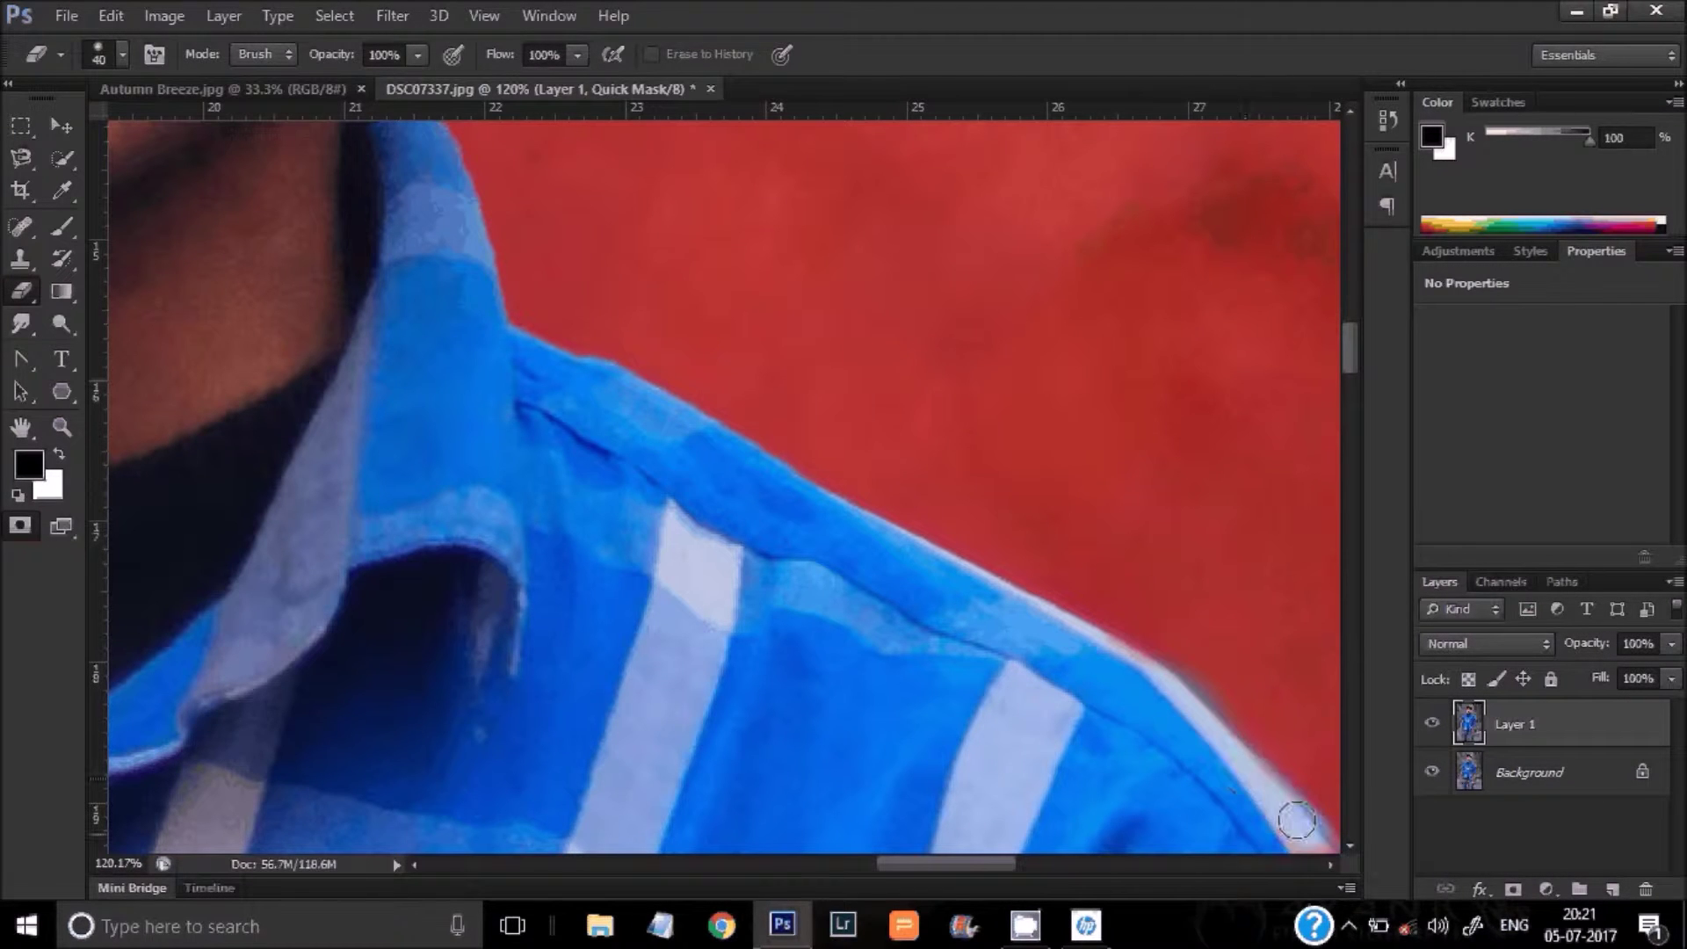
key("ctrl+0")
scroll(1323, 846, "up", 5)
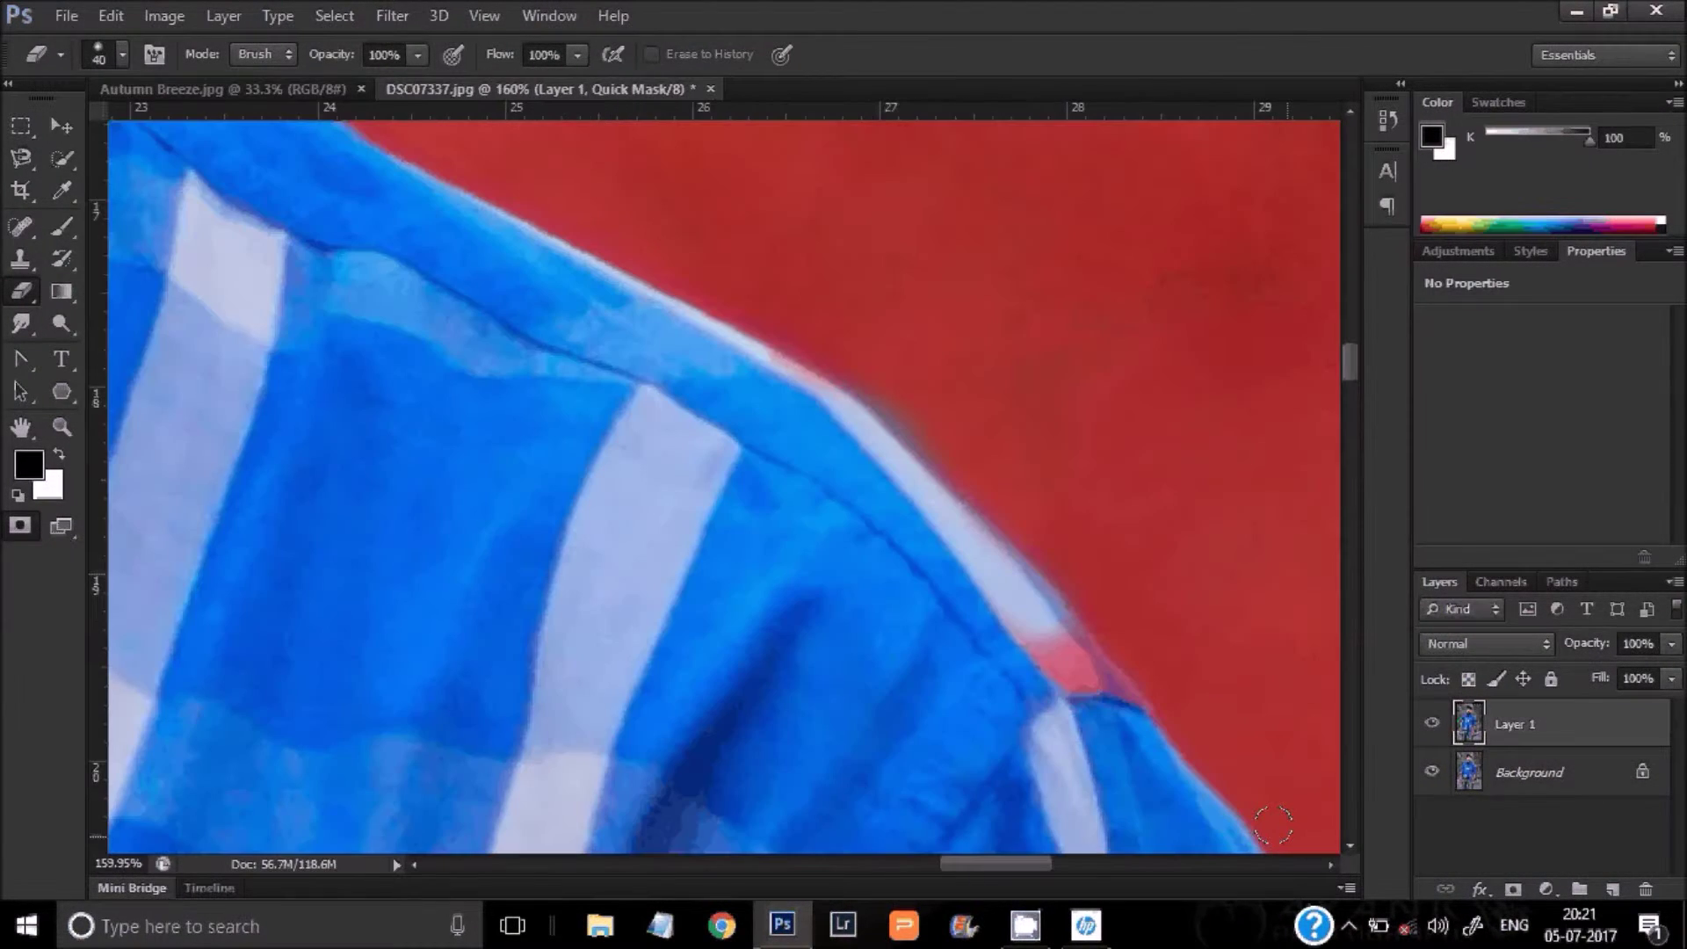
scroll(1273, 825, "up", 2)
mouse_move(870, 479)
left_mouse_down()
mouse_move(948, 540)
mouse_move(992, 649)
mouse_move(936, 580)
left_mouse_up()
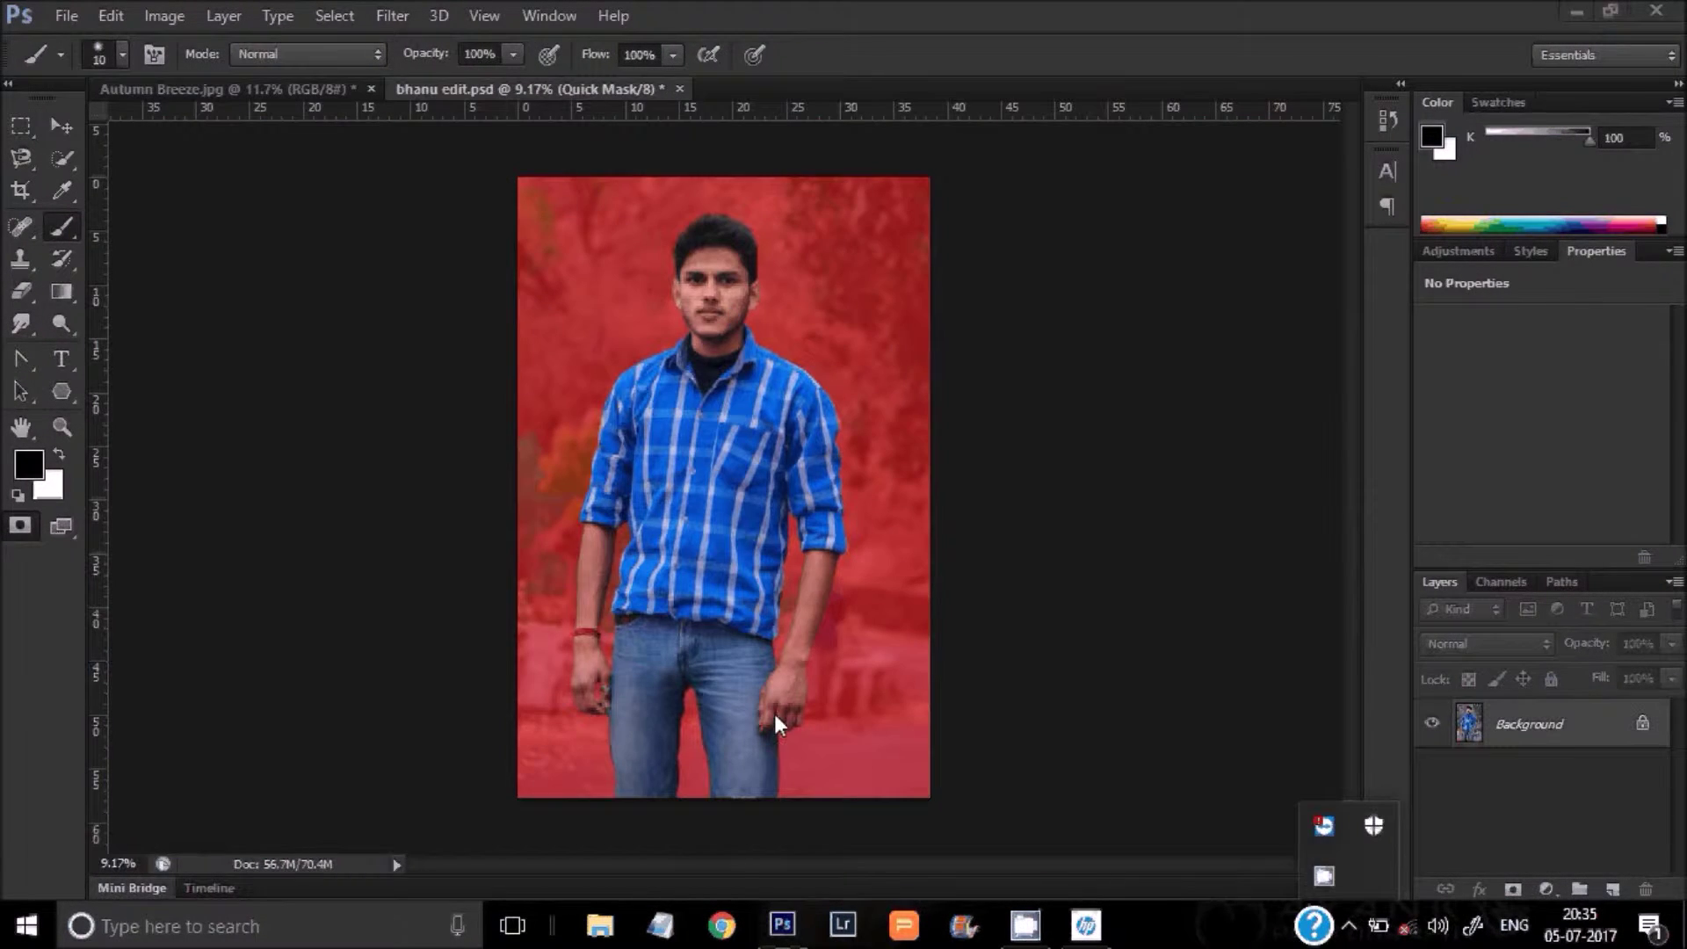
scroll(774, 713, "up", 3)
scroll(945, 713, "up", 2)
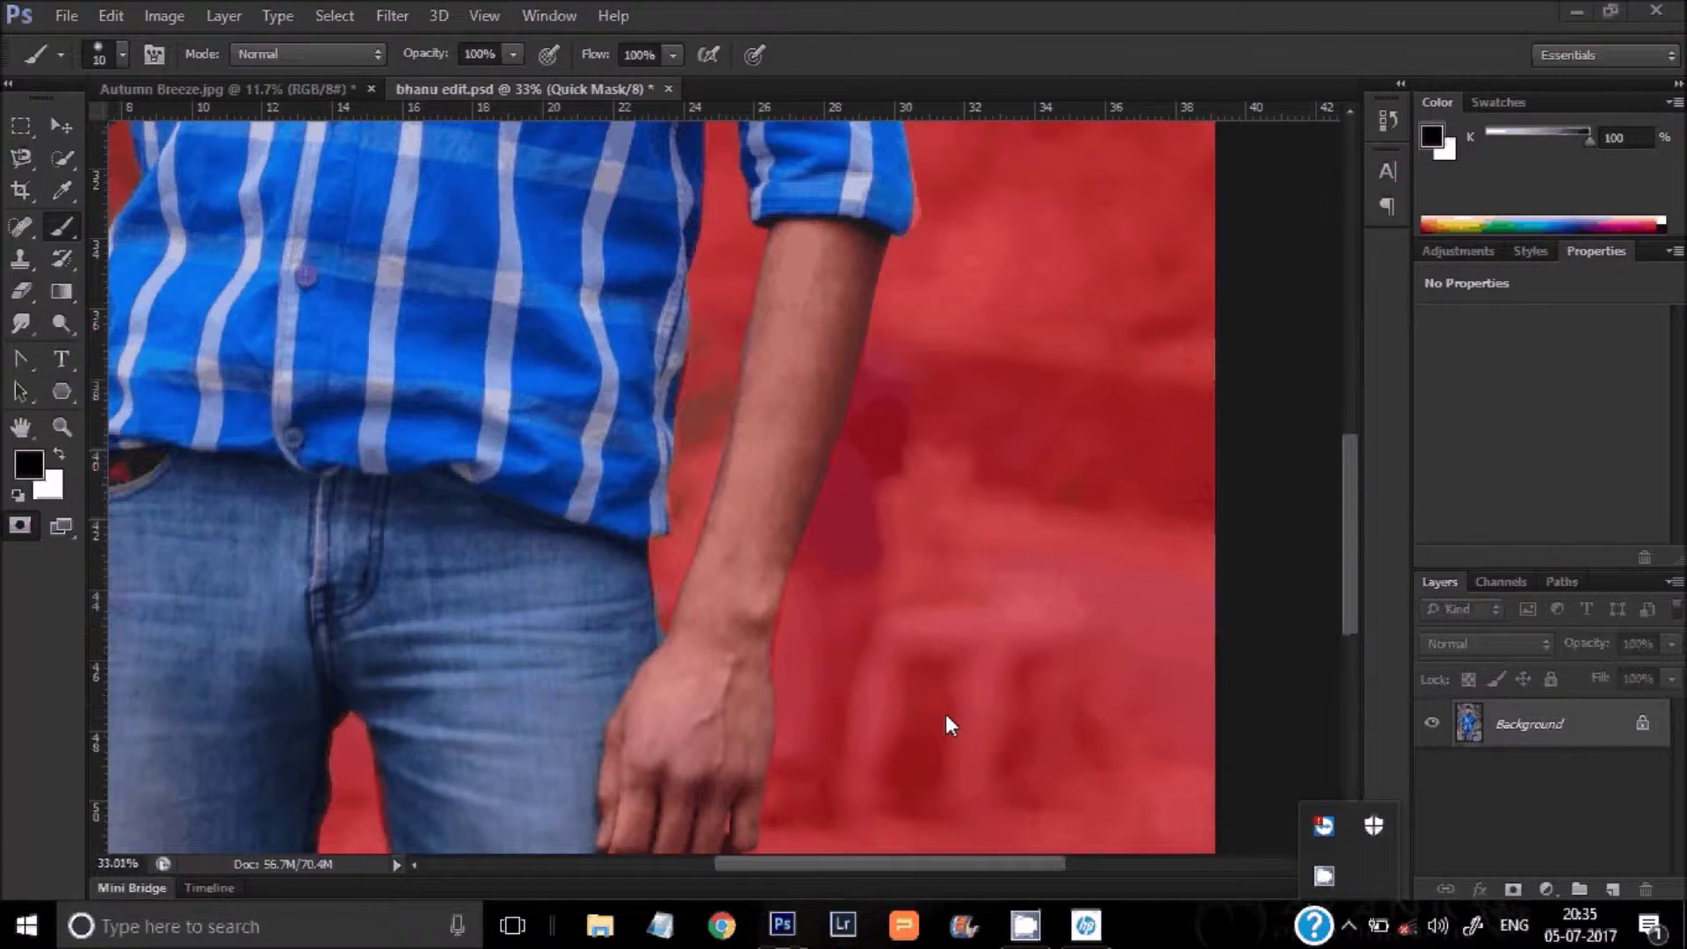
scroll(945, 713, "up", 2)
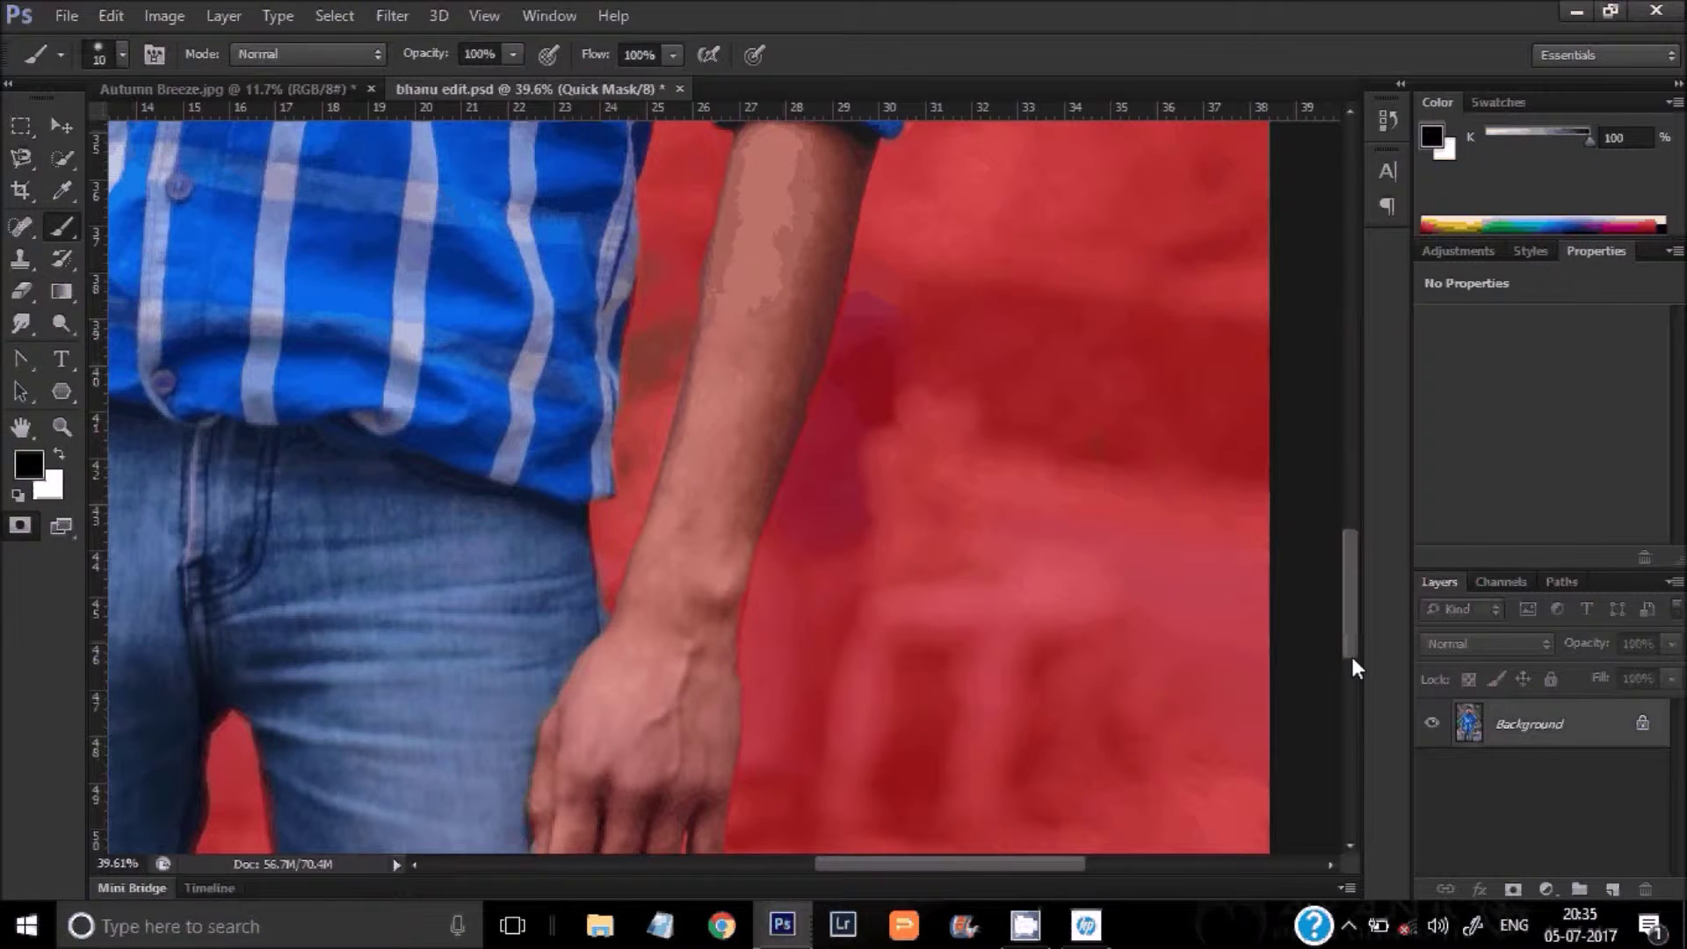
left_click_drag(1353, 667, 1353, 742)
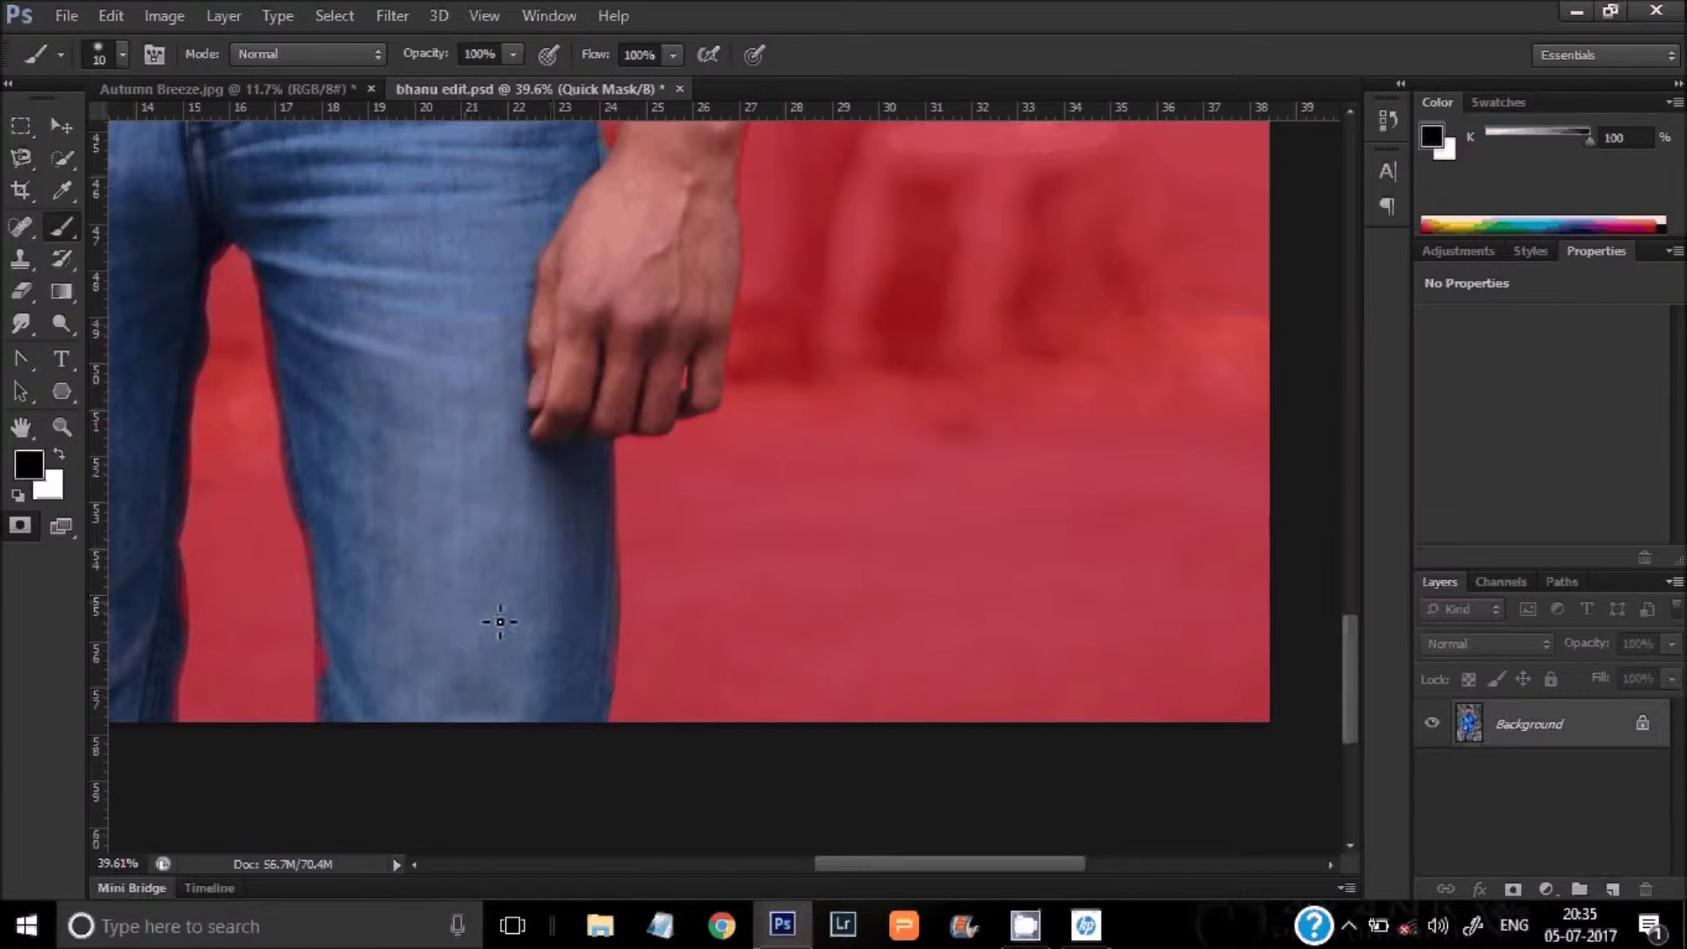
left_click_drag(846, 864, 716, 870)
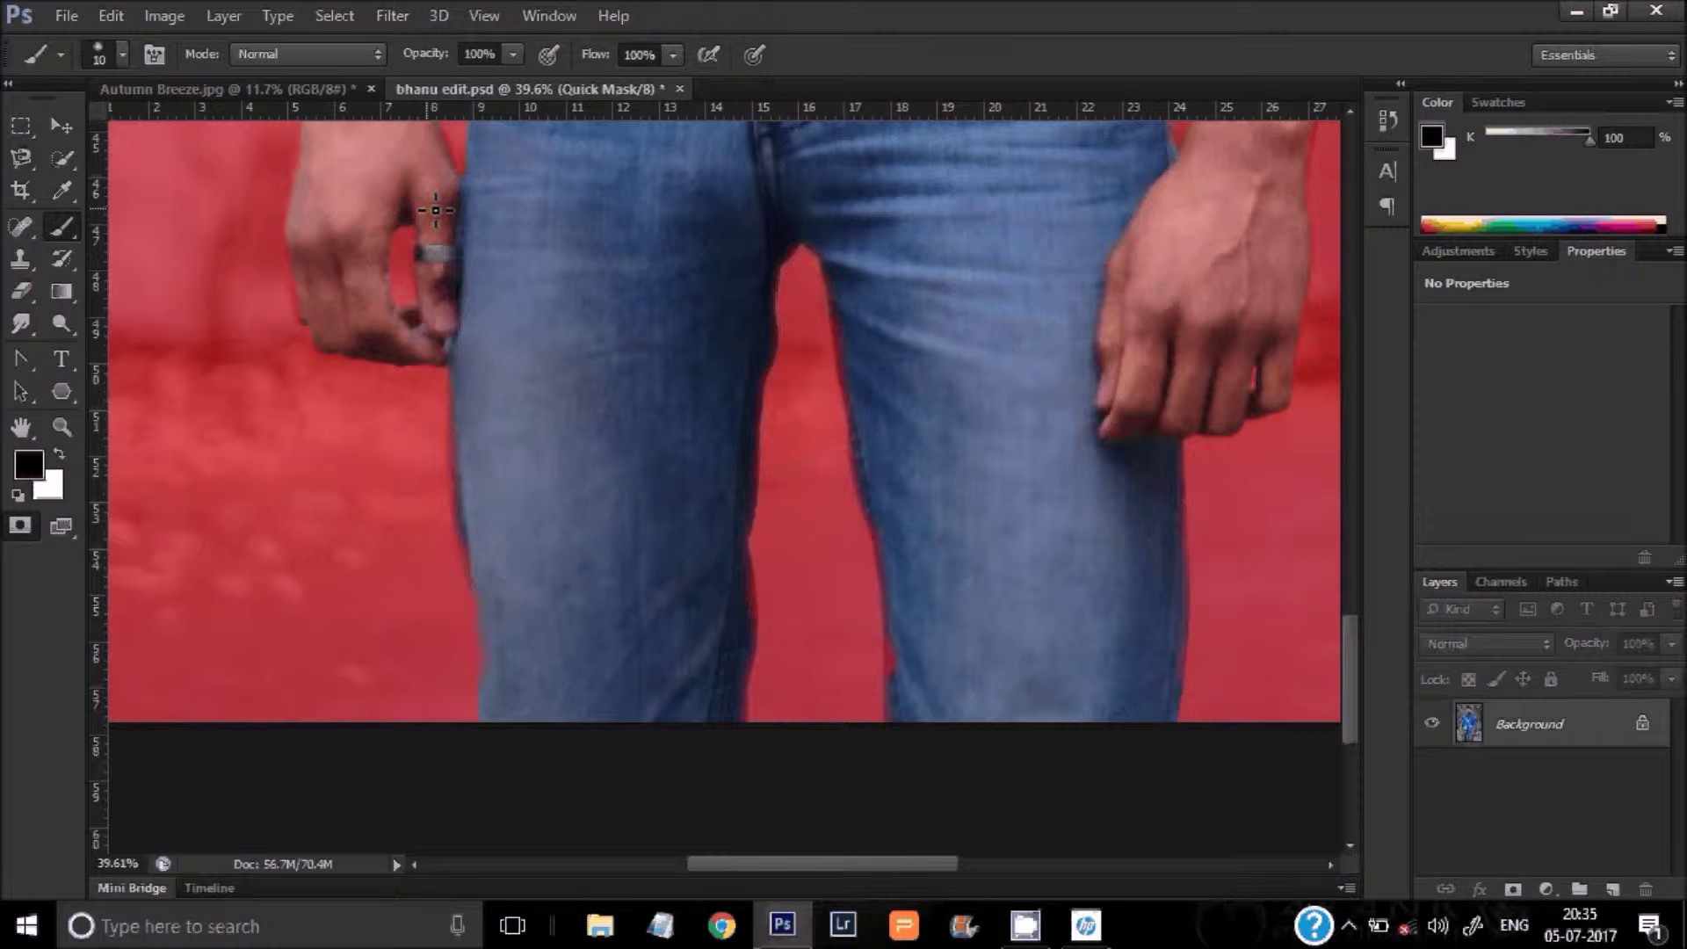
left_click_drag(1352, 610, 1366, 587)
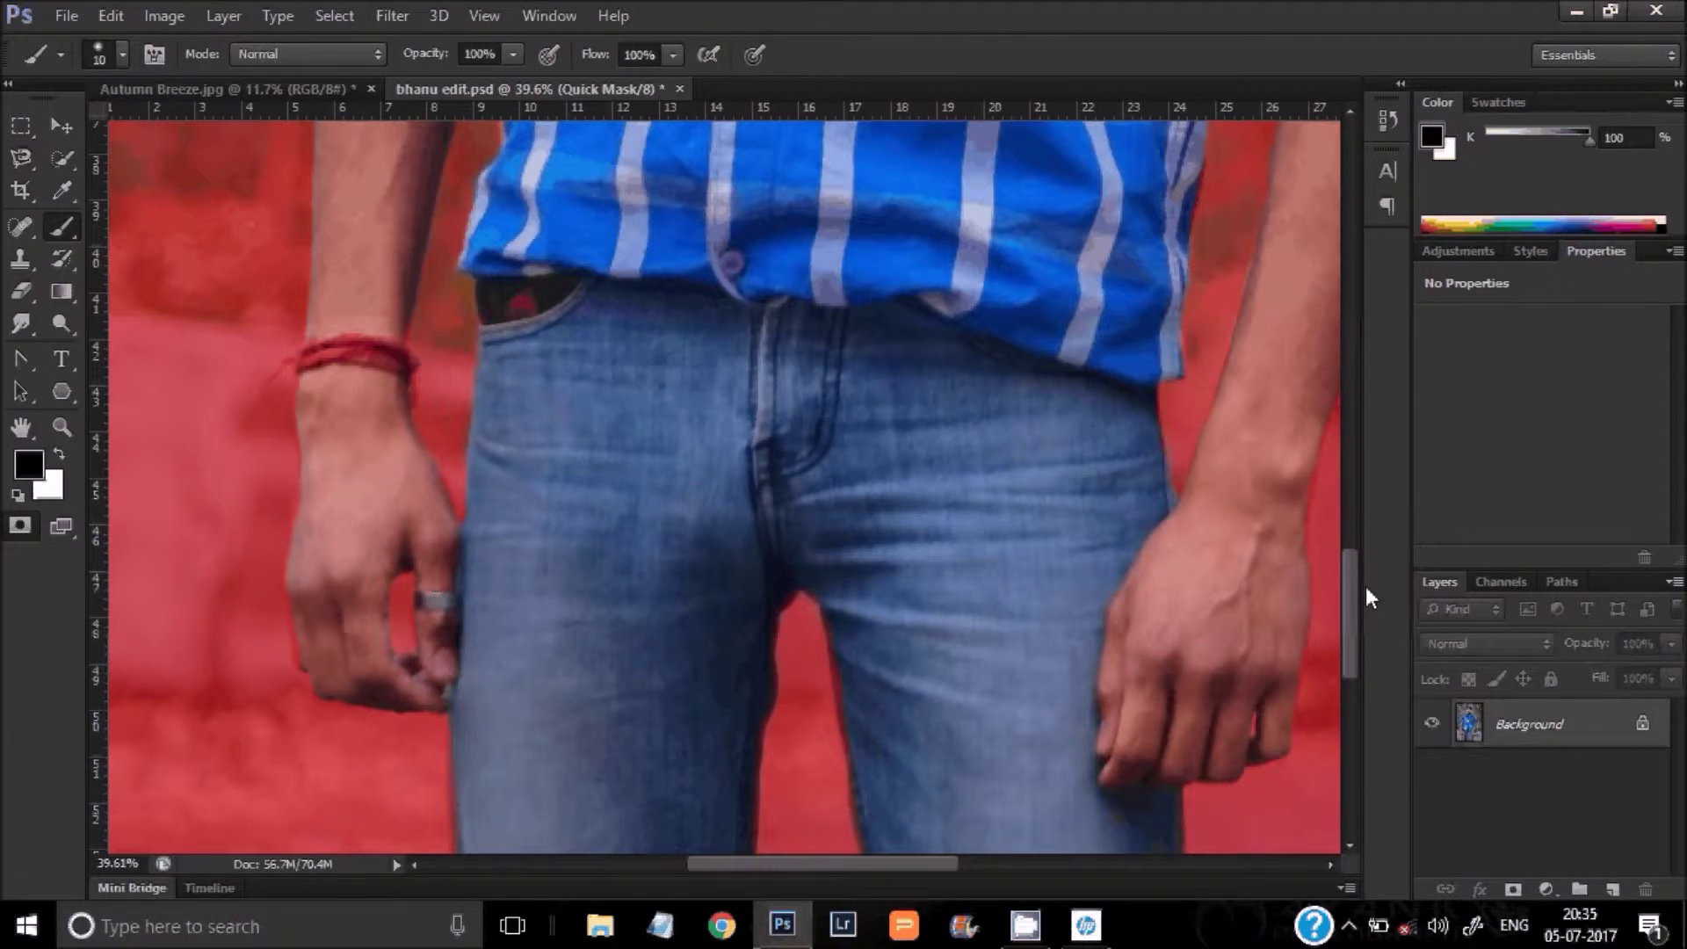
Step: Exit Quick Mask mode to turn the refined mask into a selection
scroll(509, 528, "up", 5)
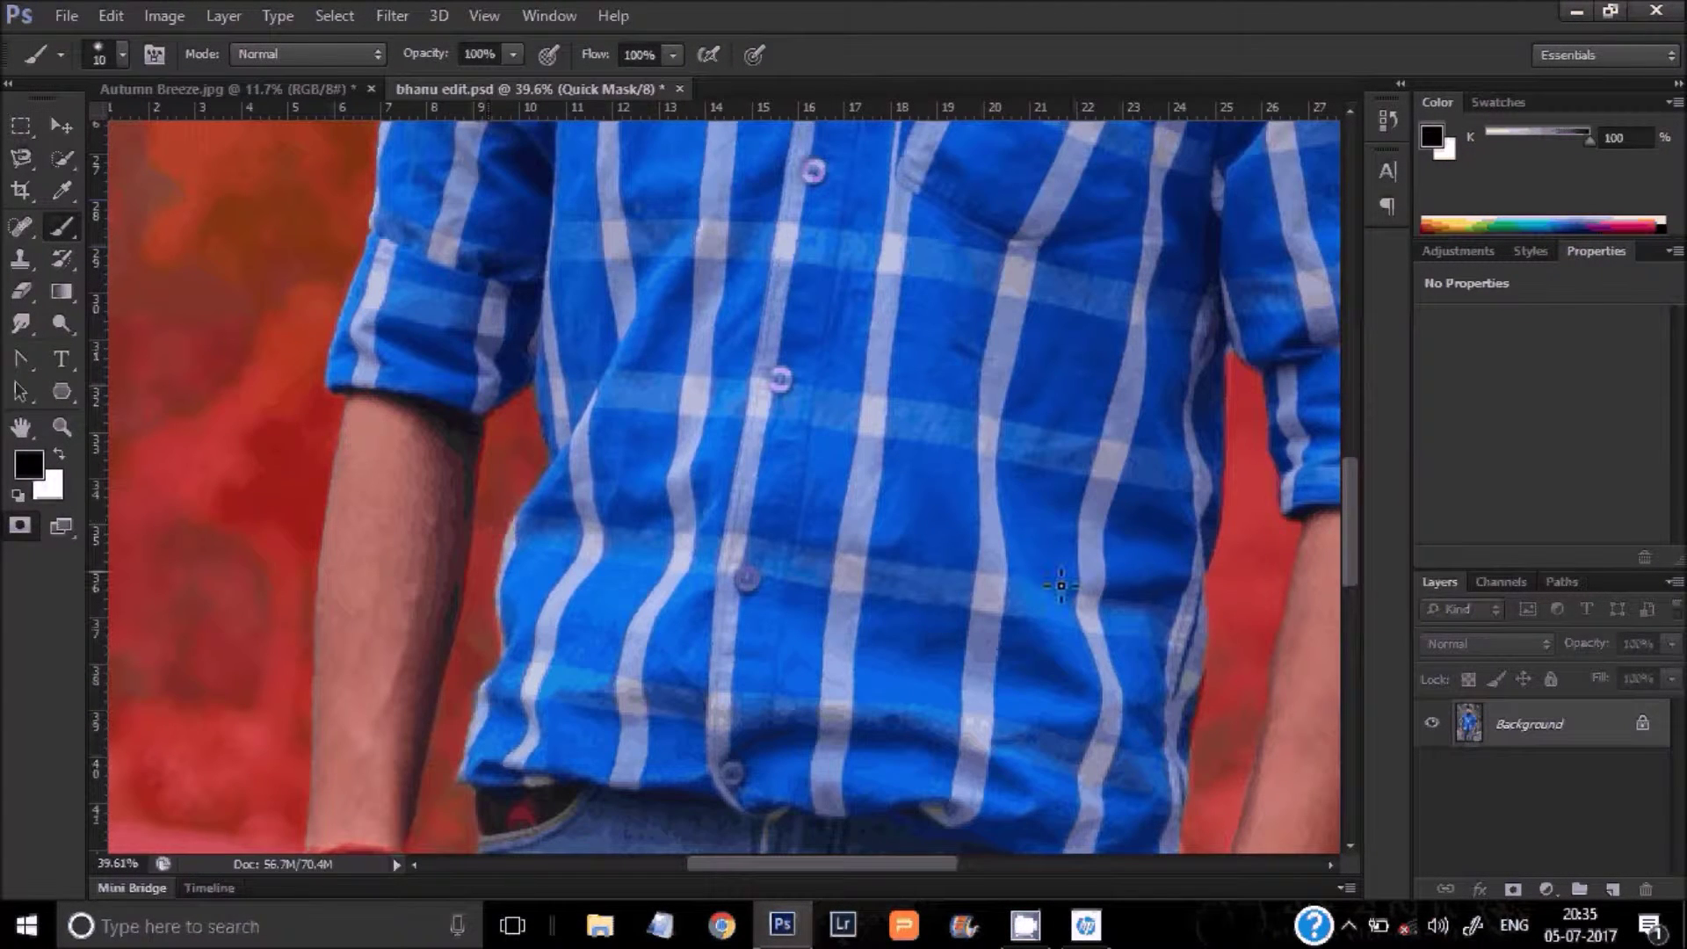
scroll(1062, 585, "down", 5)
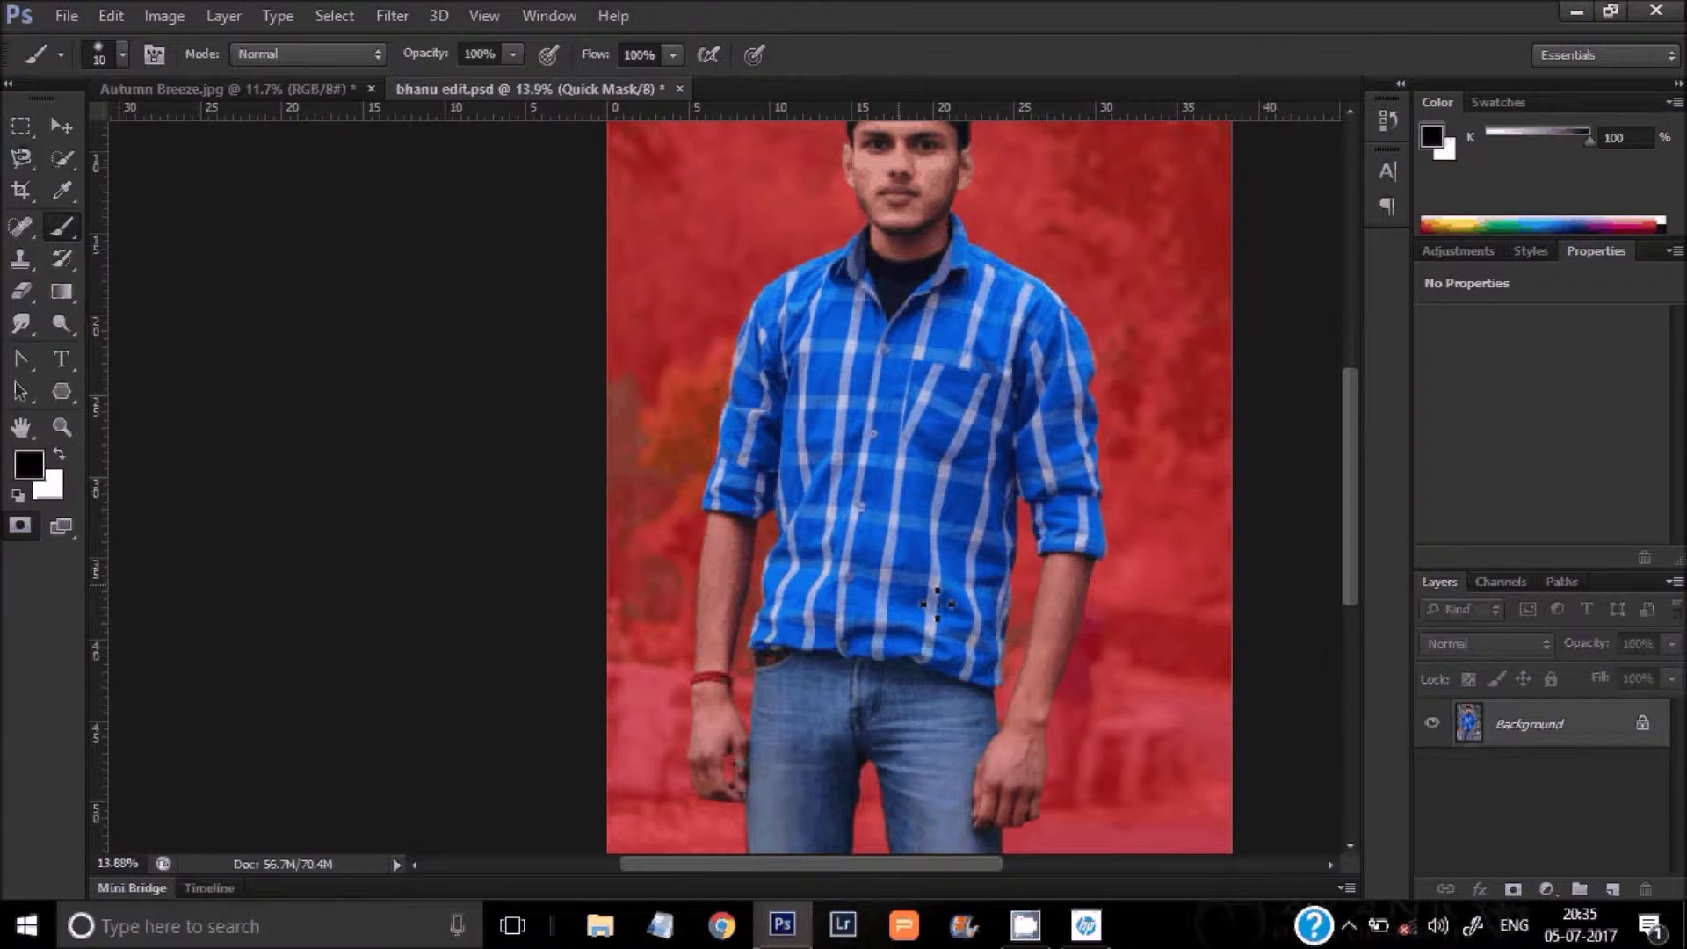
scroll(888, 254, "down", 2)
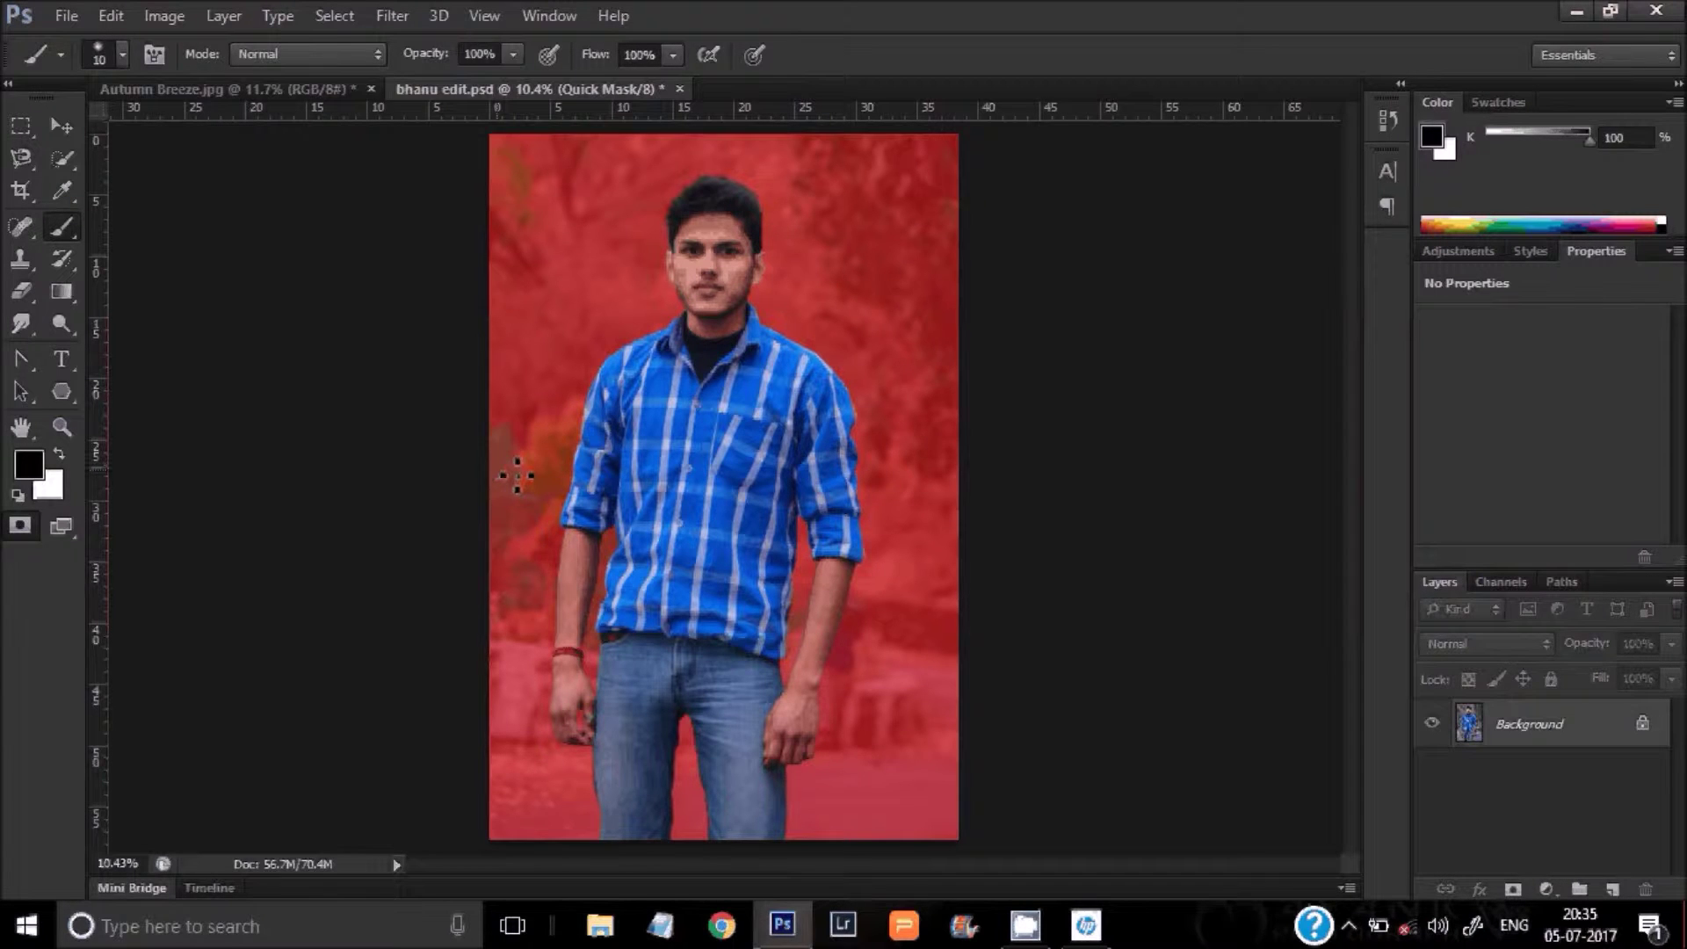
key("q")
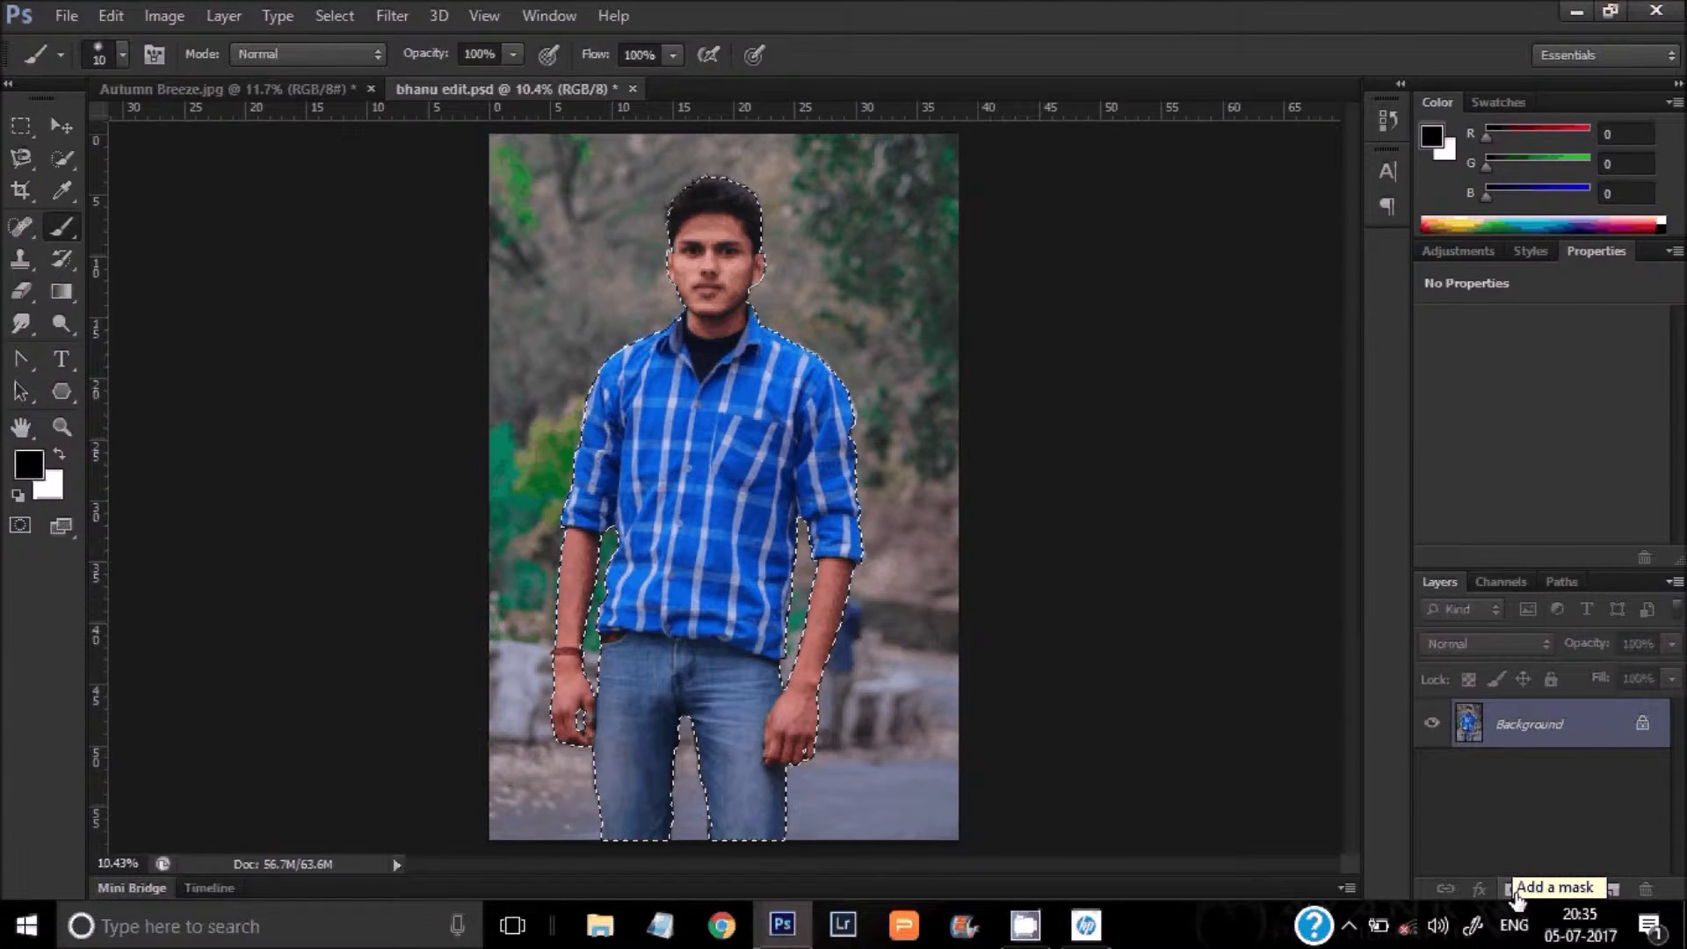
Step: Add a layer mask from the selection so the man stands on transparency
left_click(1514, 889)
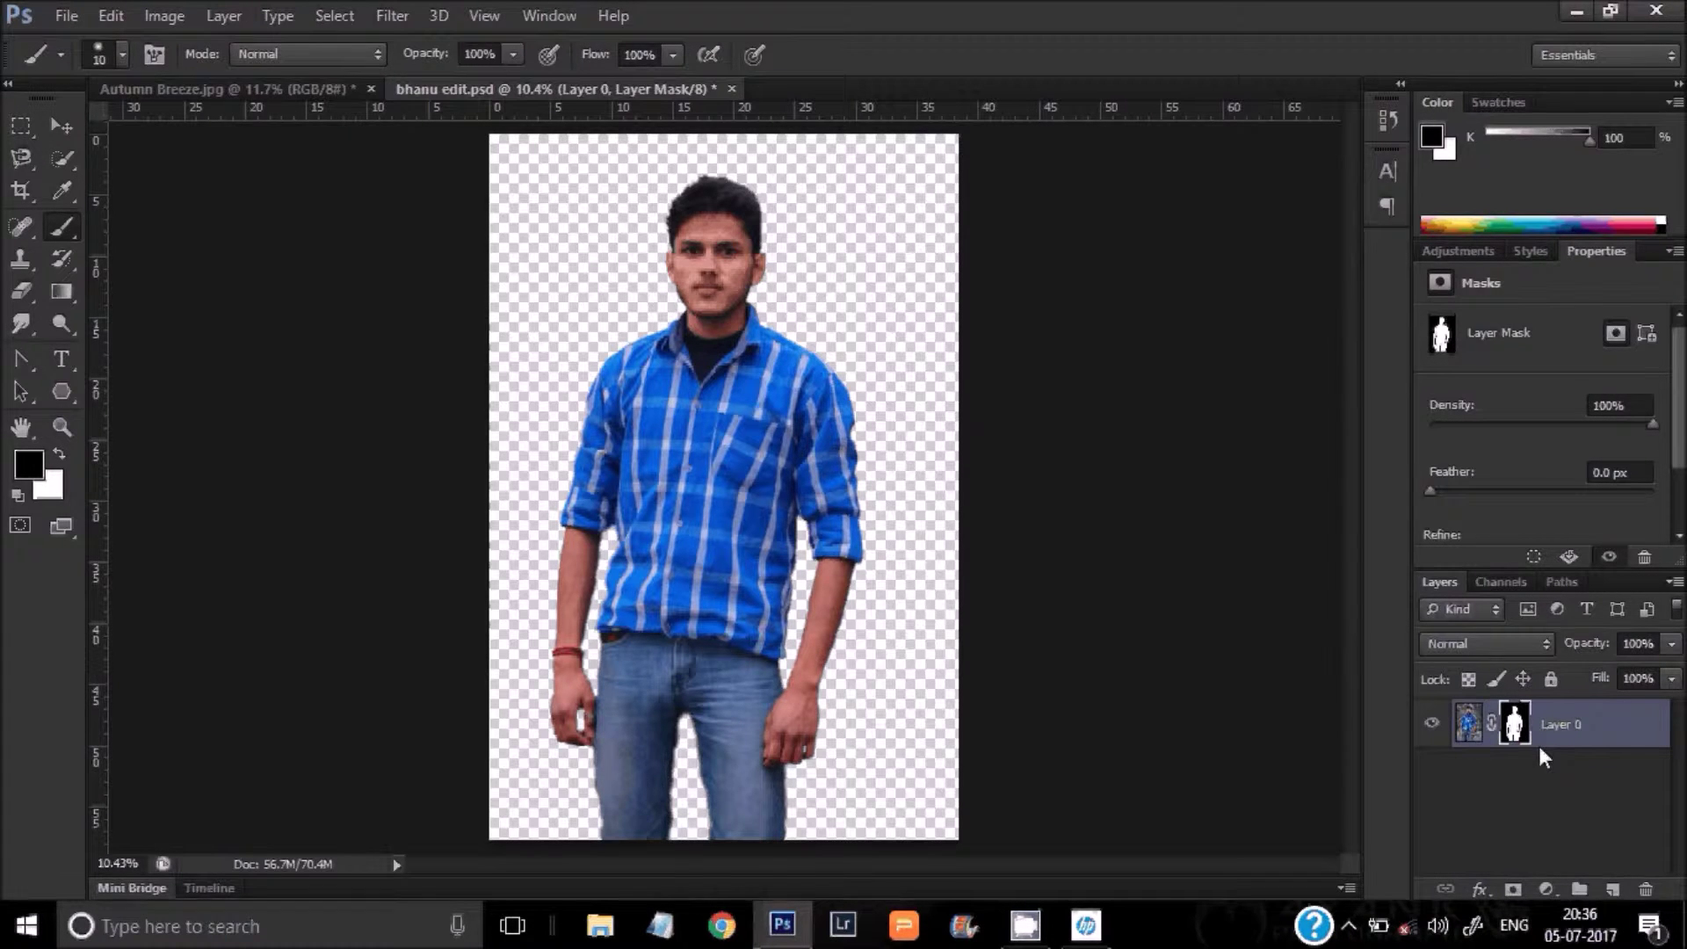
left_click(218, 90)
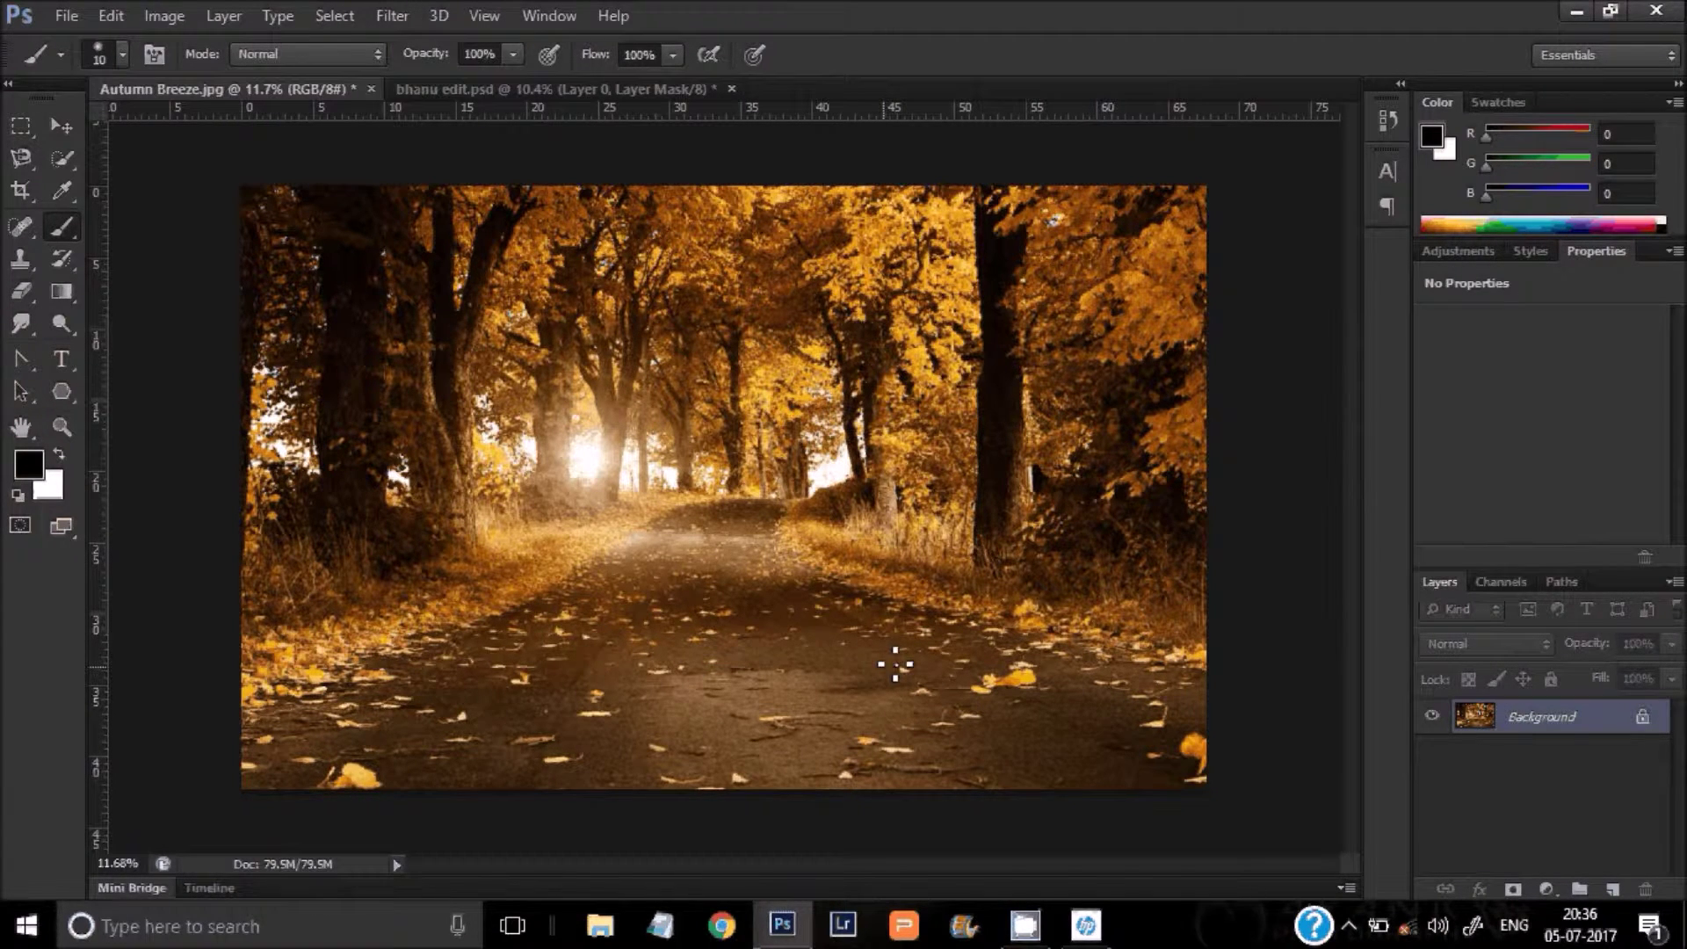
Step: Compare Autumn Breeze.jpg's size with the 3632 × 5456 px, 240 ppi cutout document
left_click(285, 863)
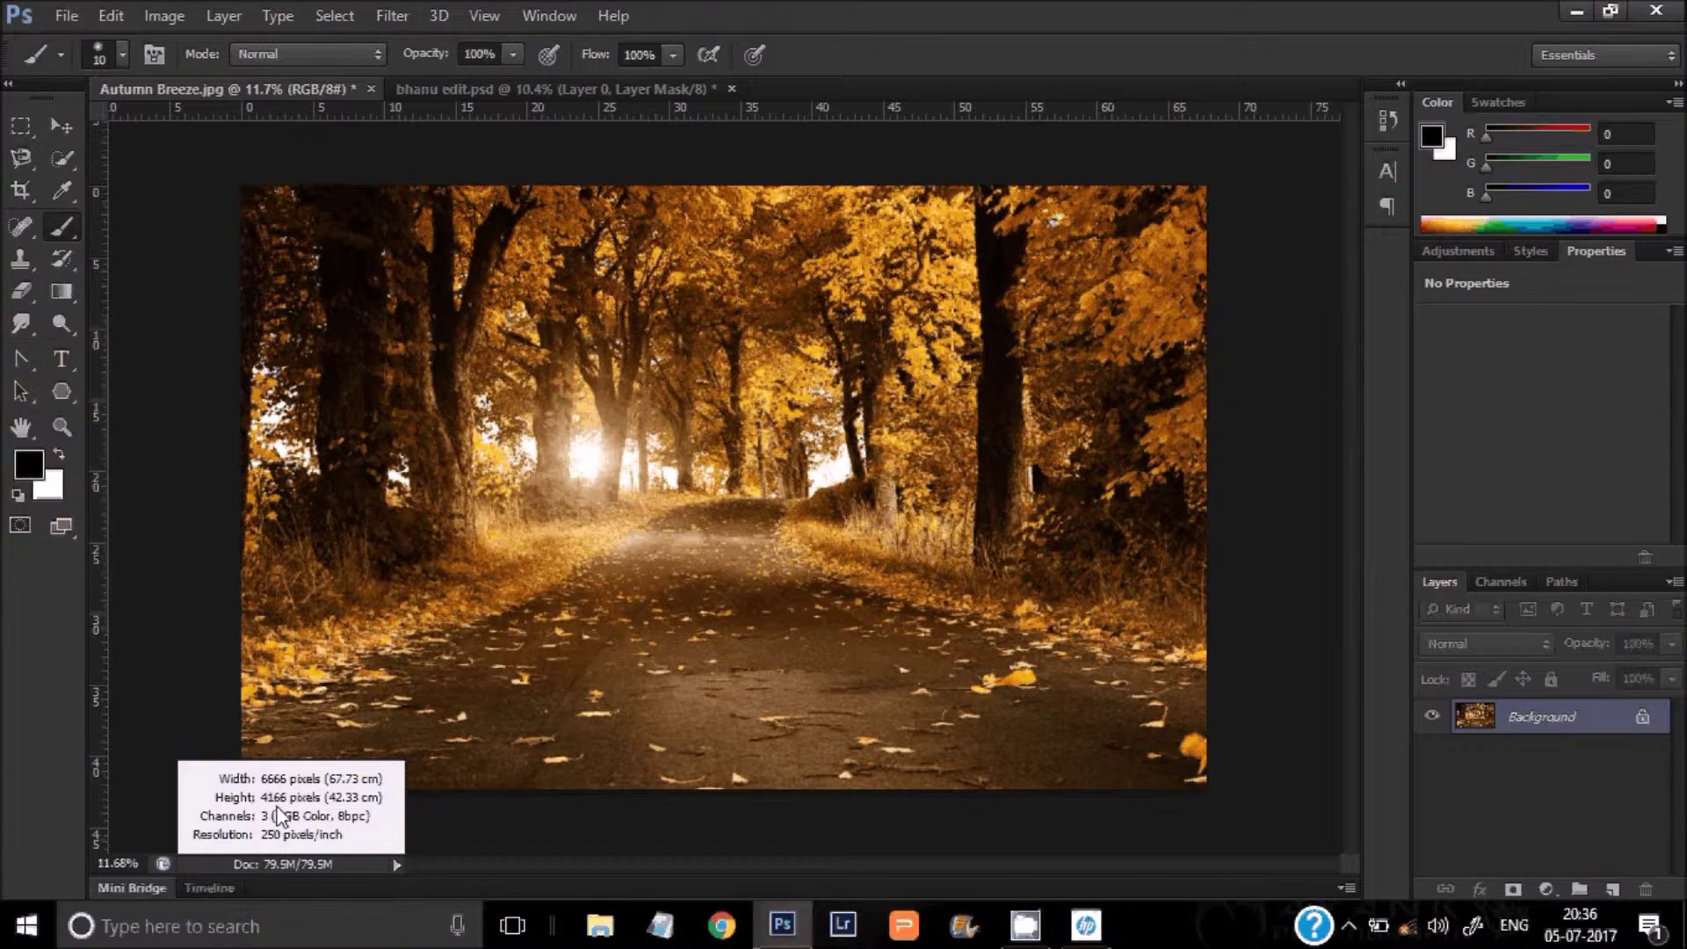
left_click_drag(280, 816, 283, 815)
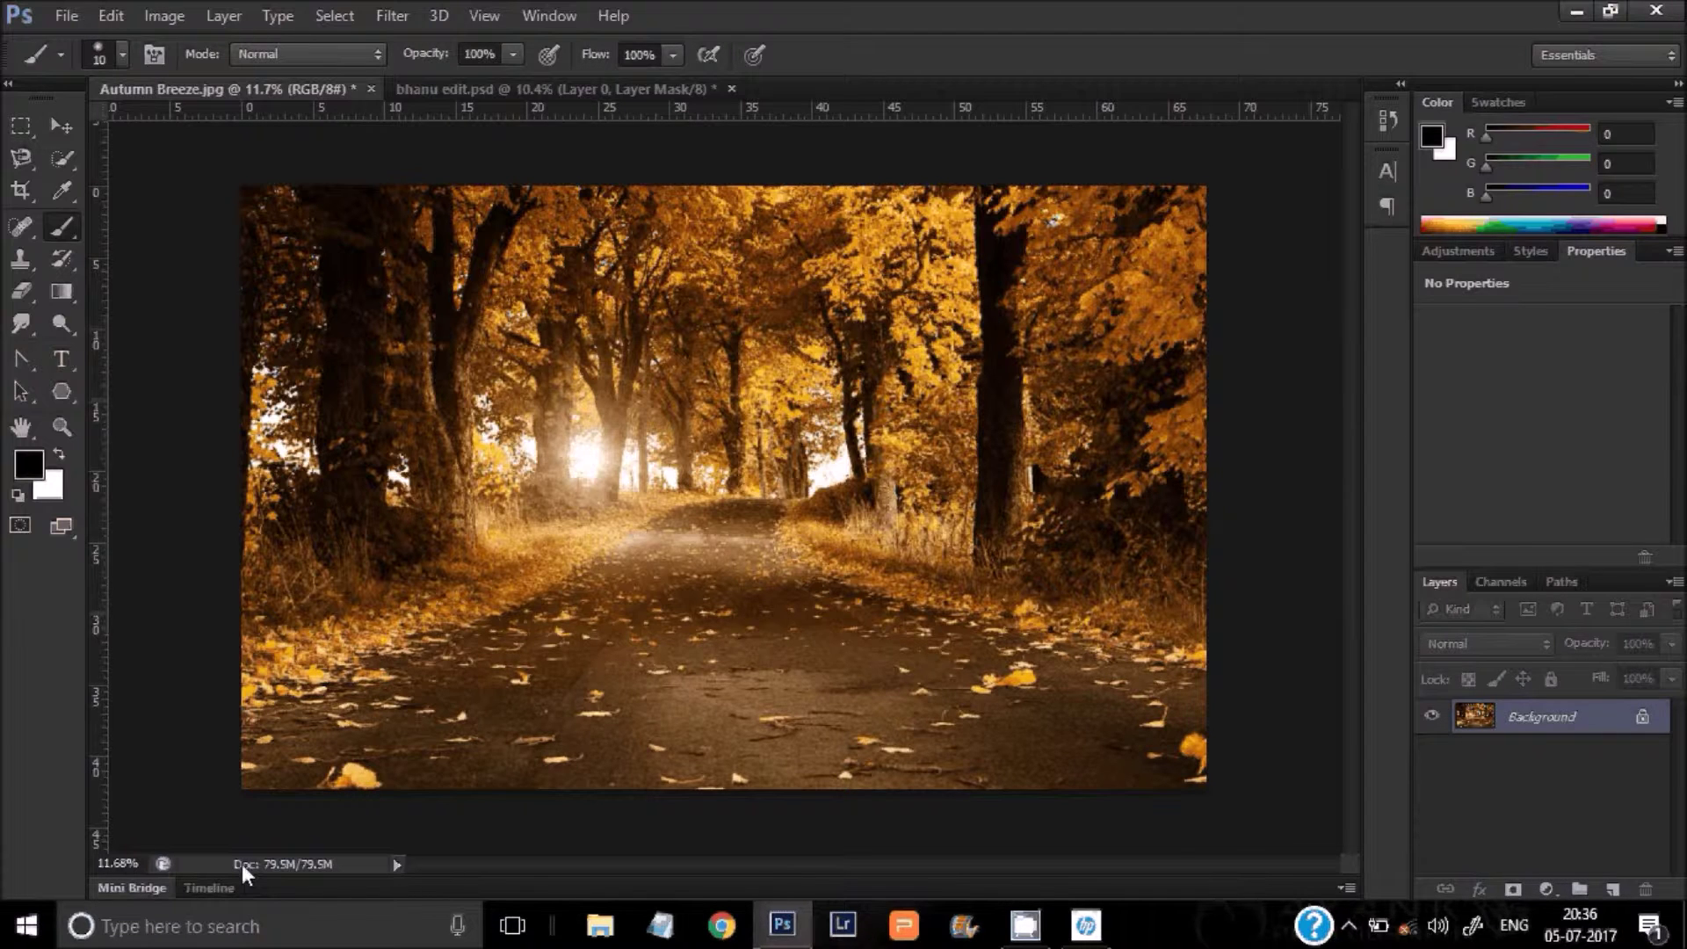
left_click(294, 863)
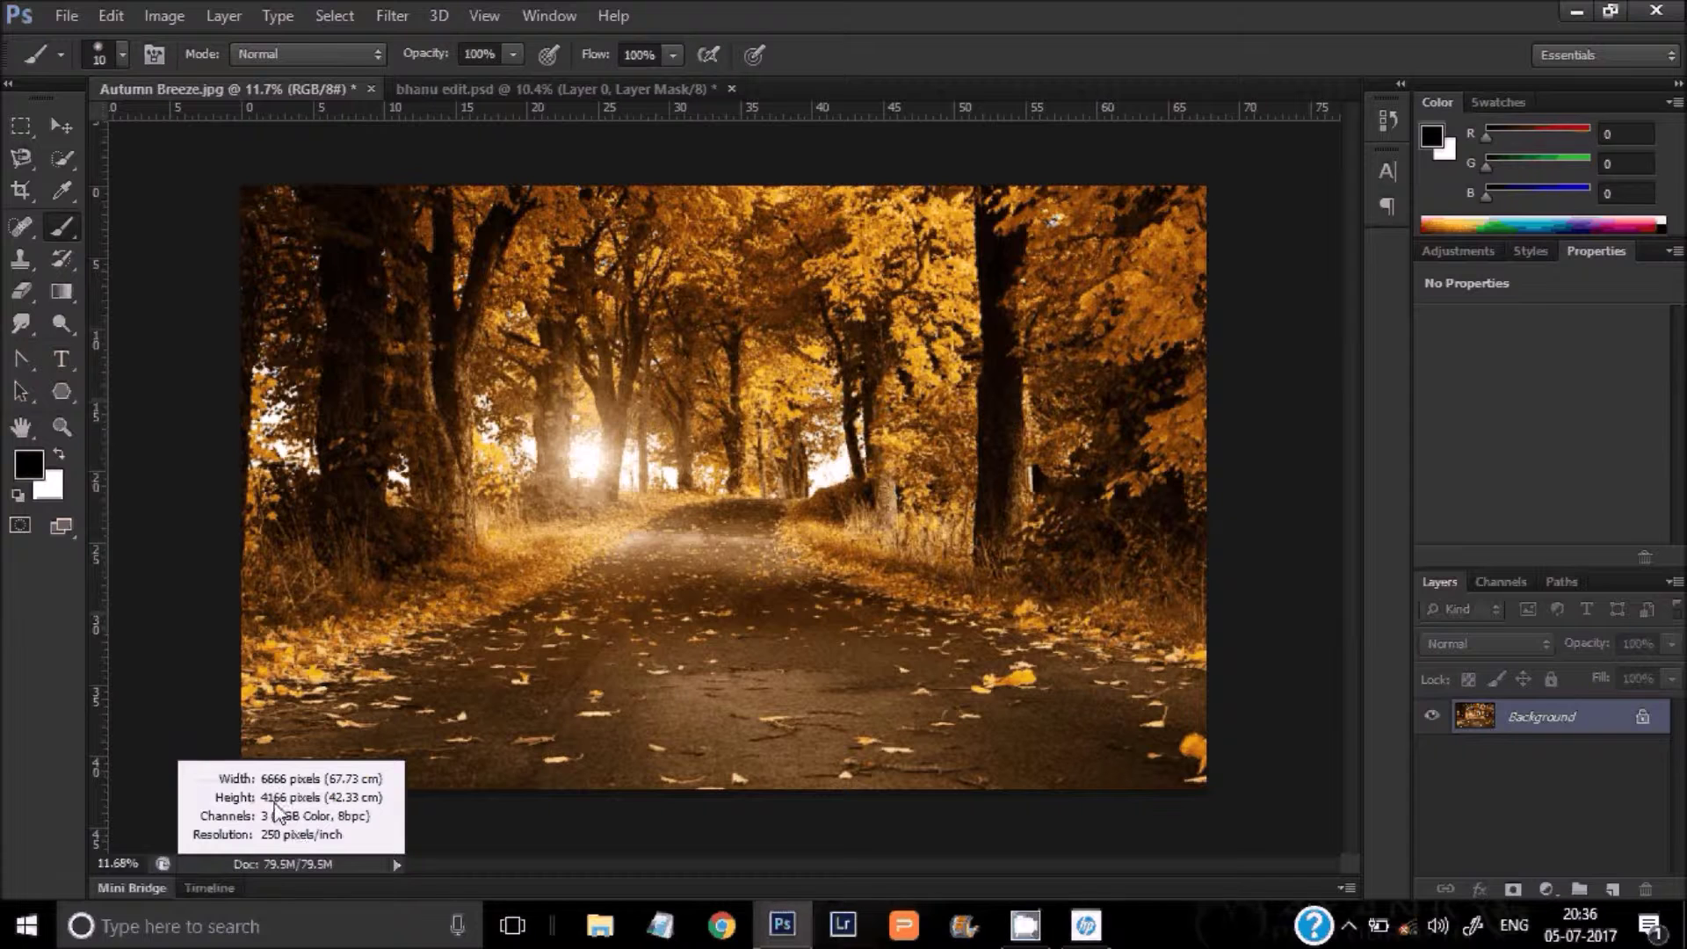
left_click(300, 827)
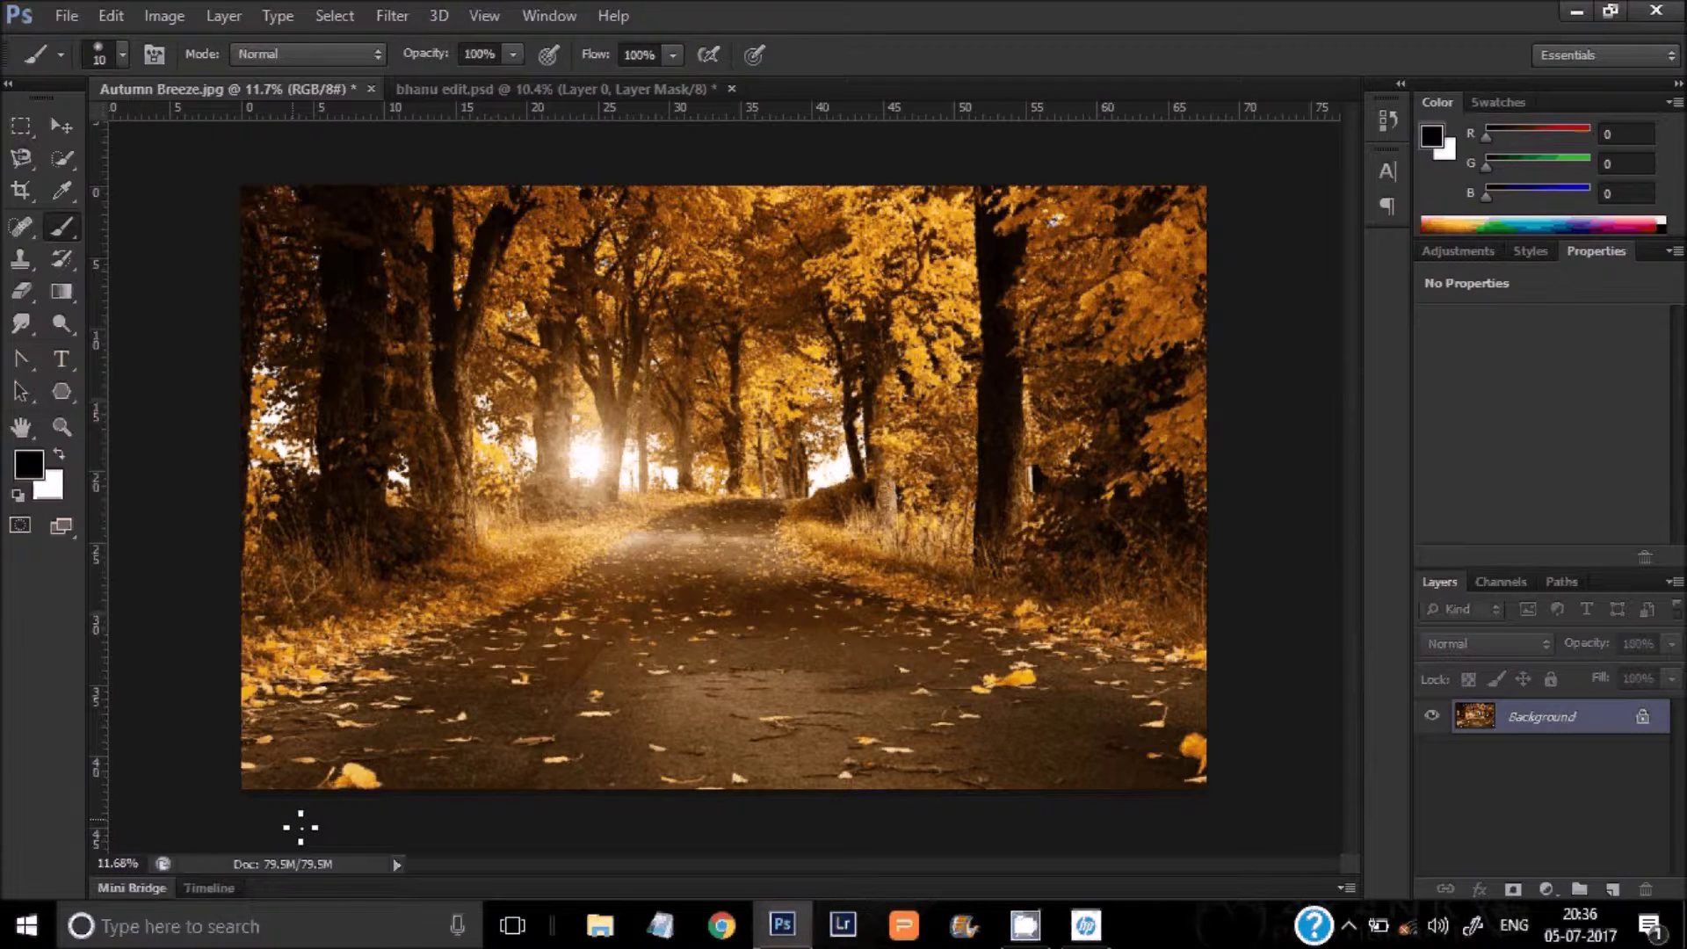
key("ctrl+Tab")
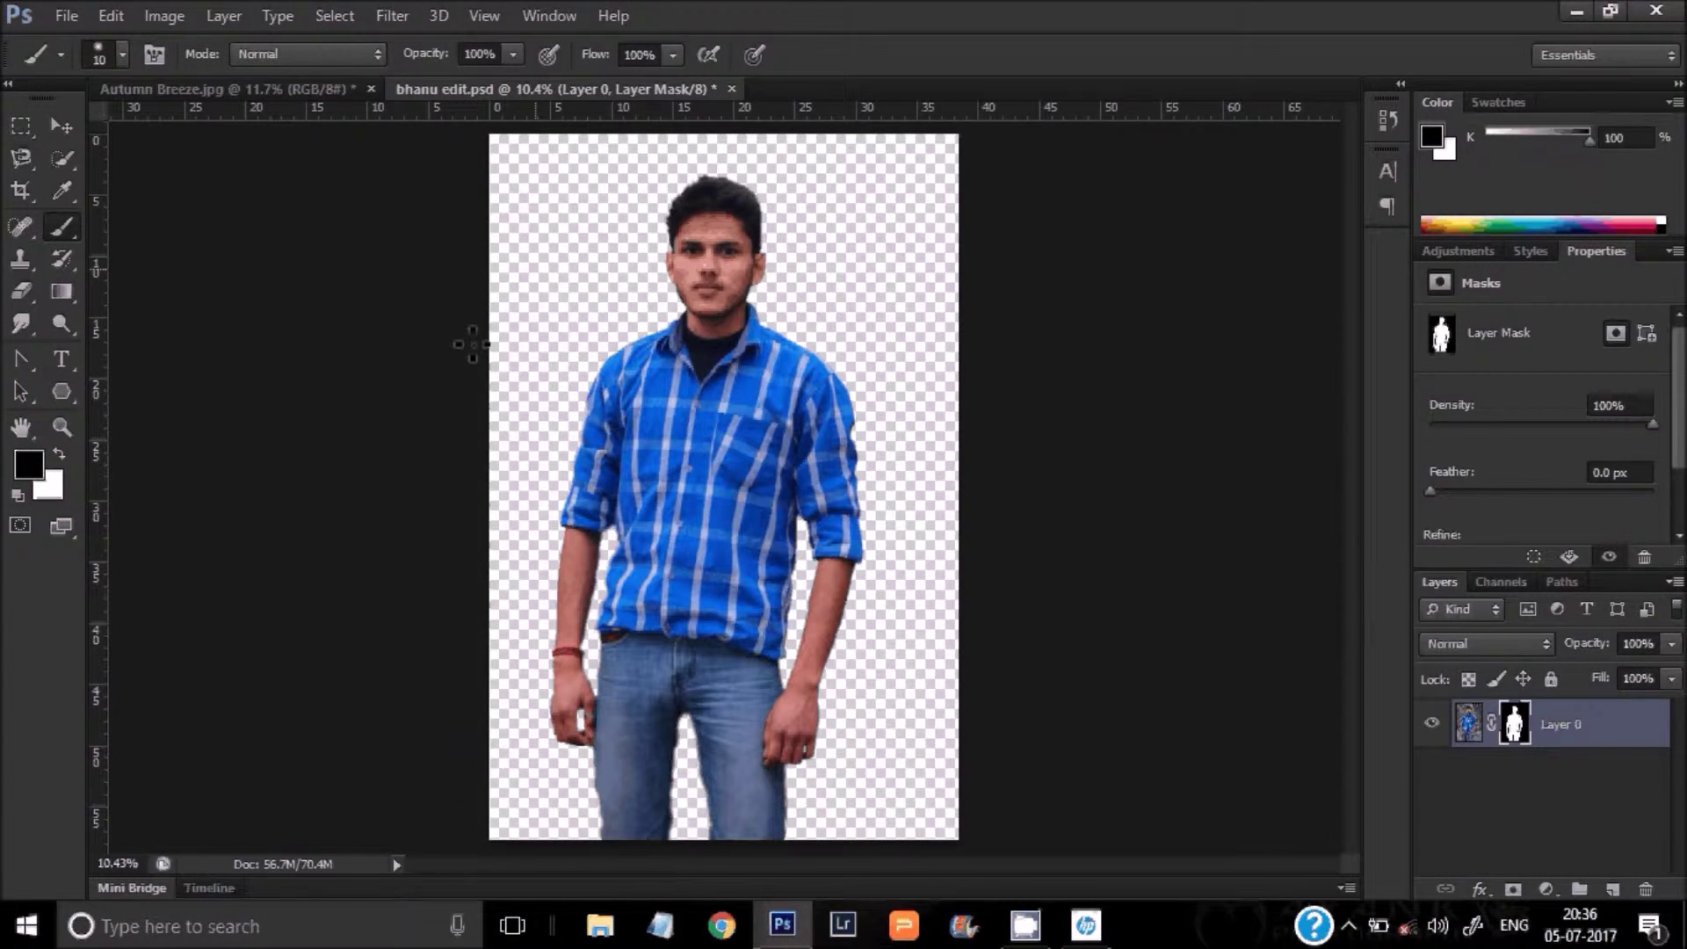
left_click(276, 863)
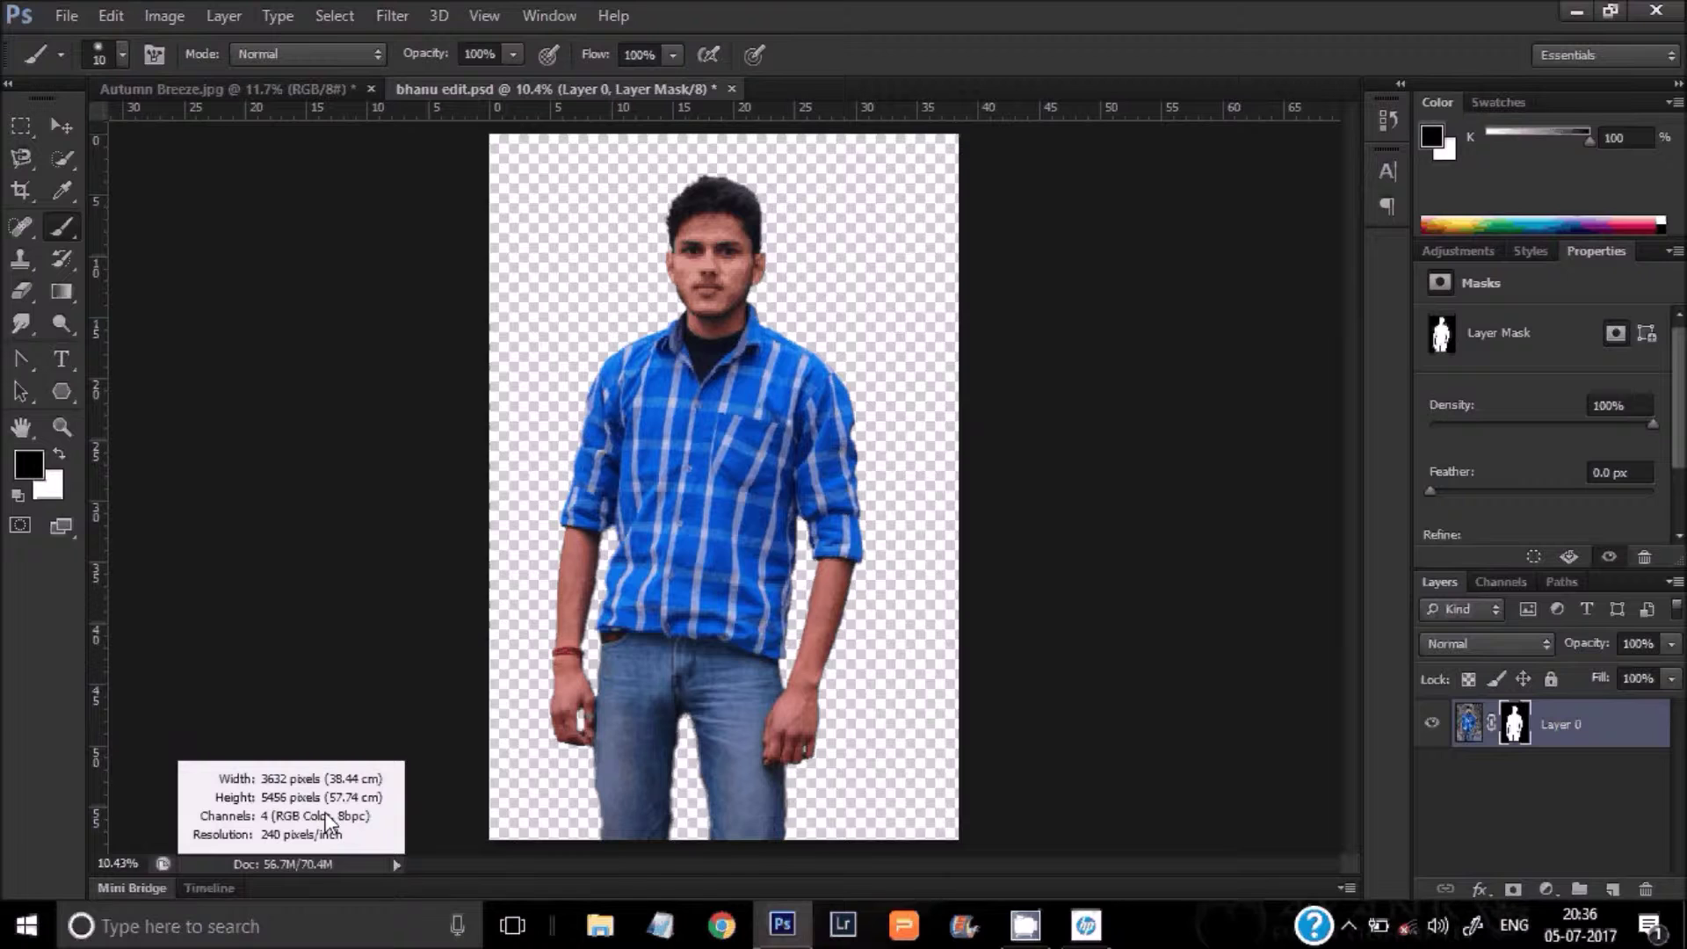
left_click_drag(310, 824, 247, 849)
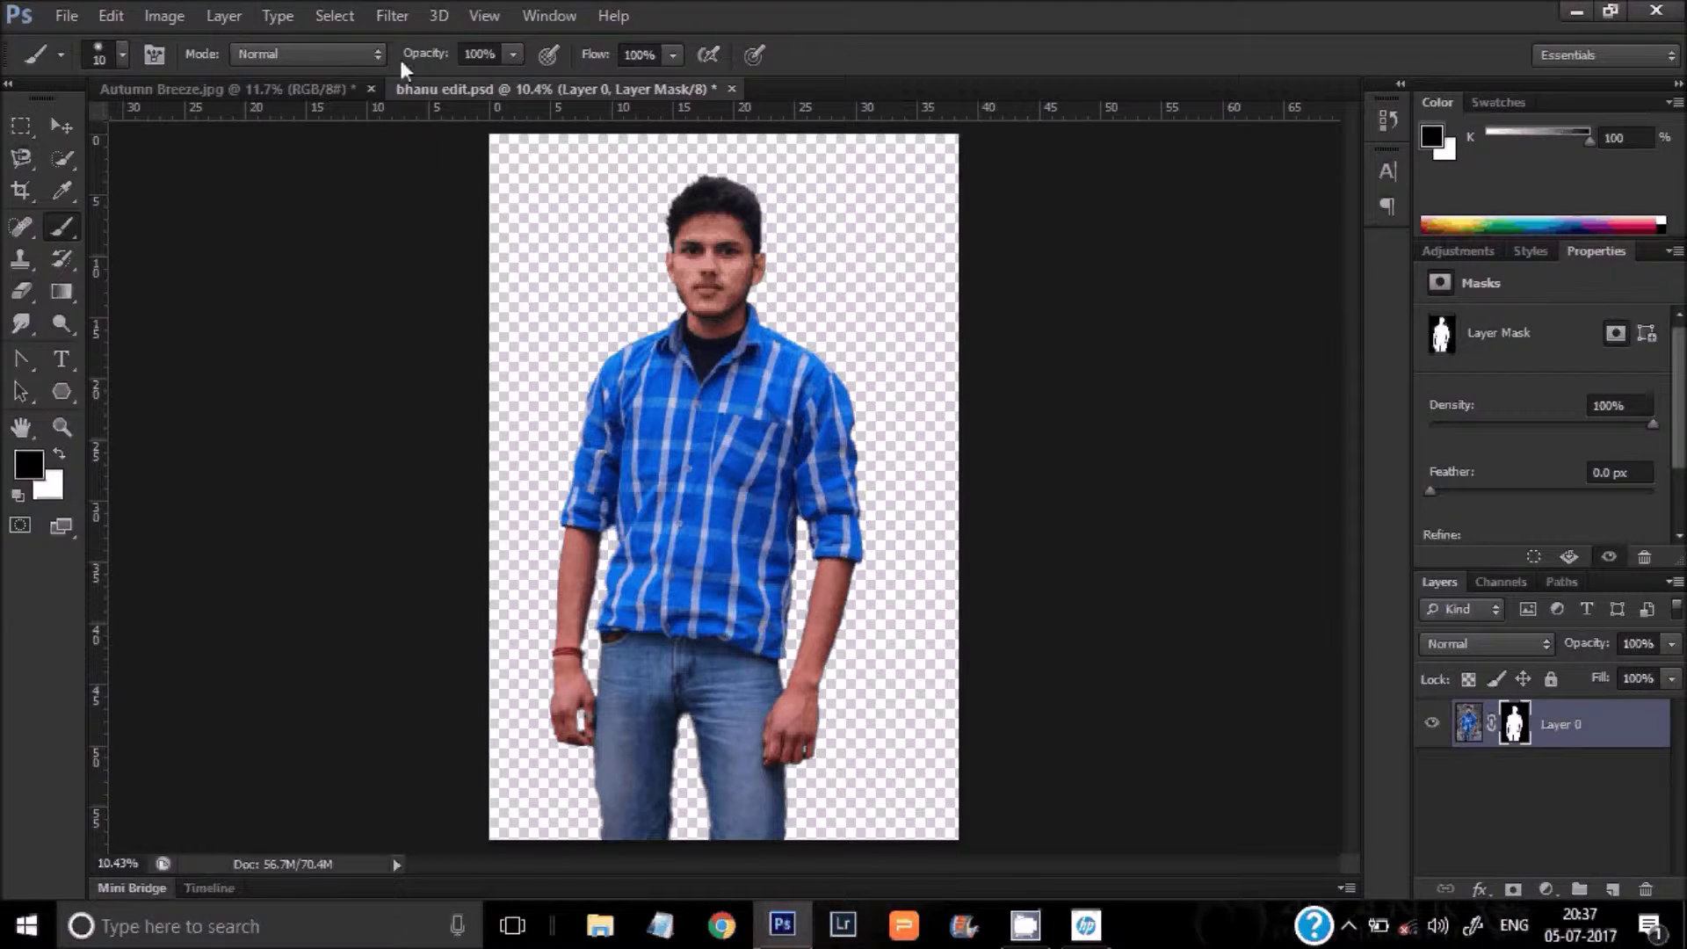
left_click(318, 88)
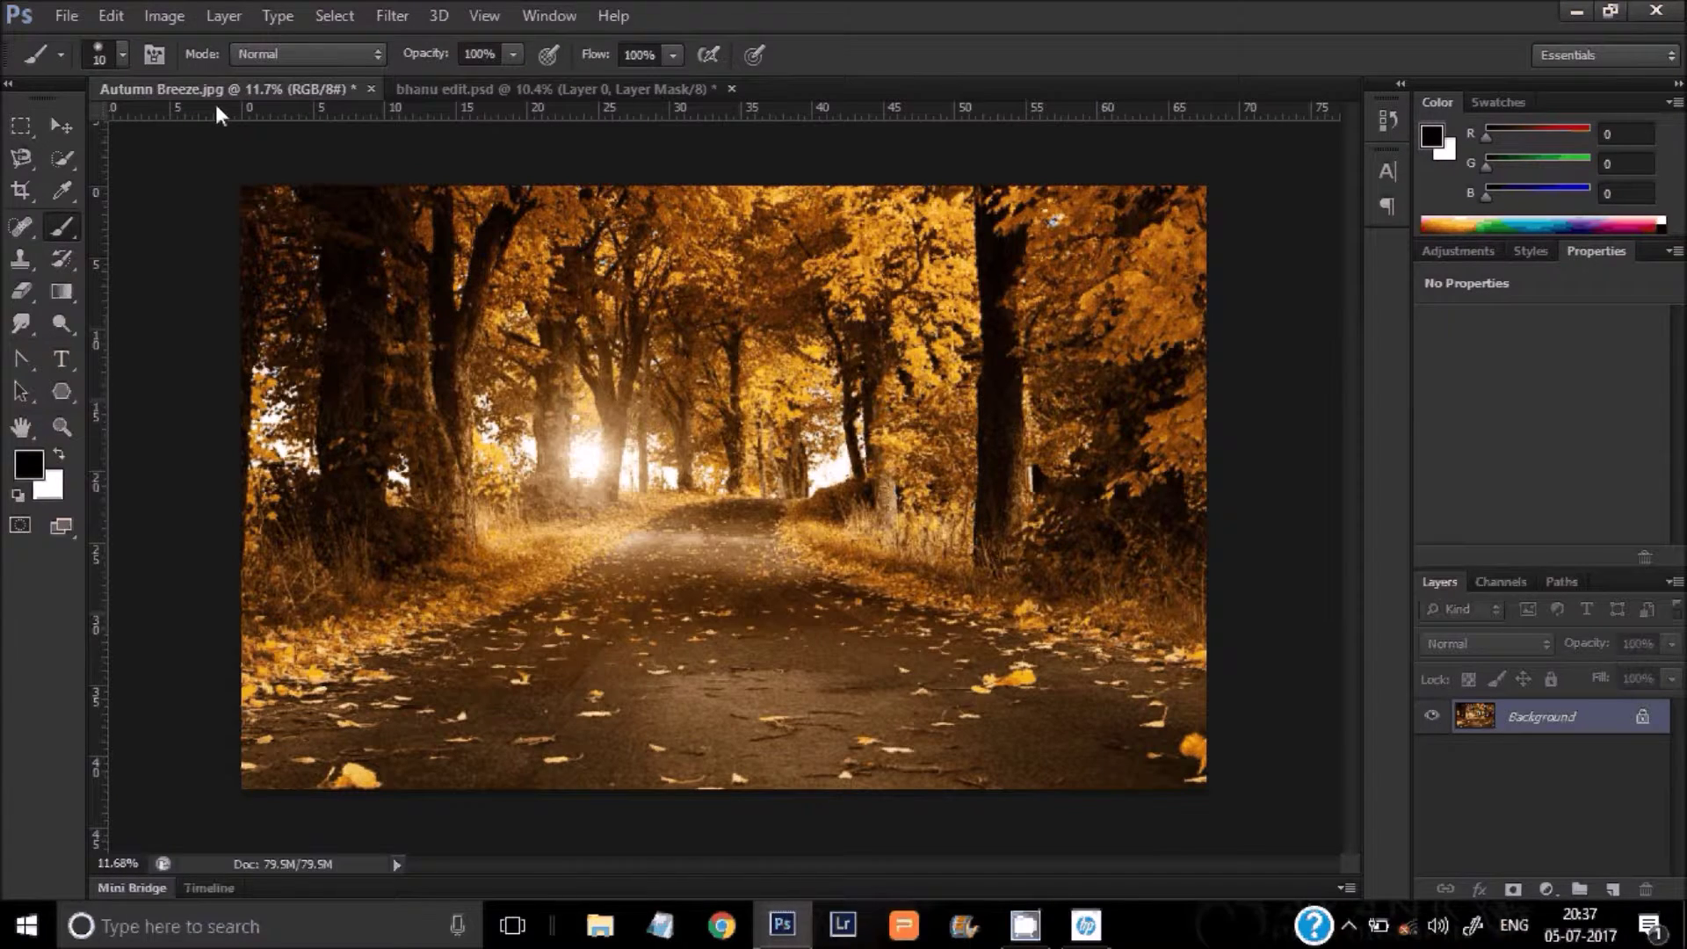
left_click(164, 15)
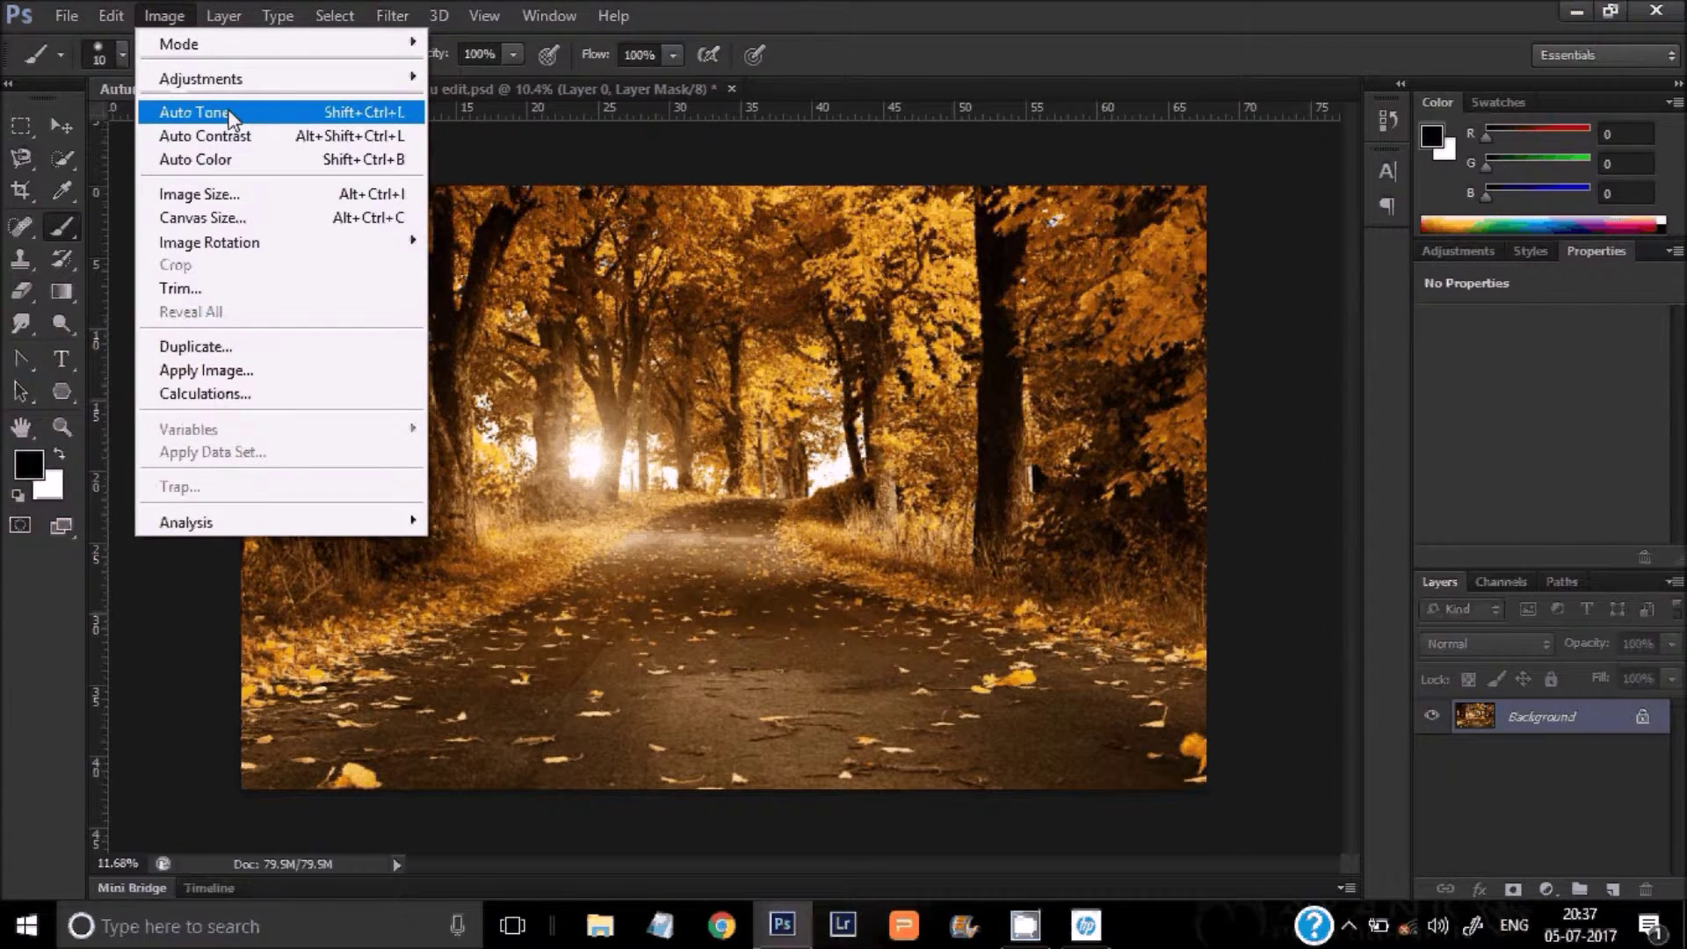
left_click(244, 197)
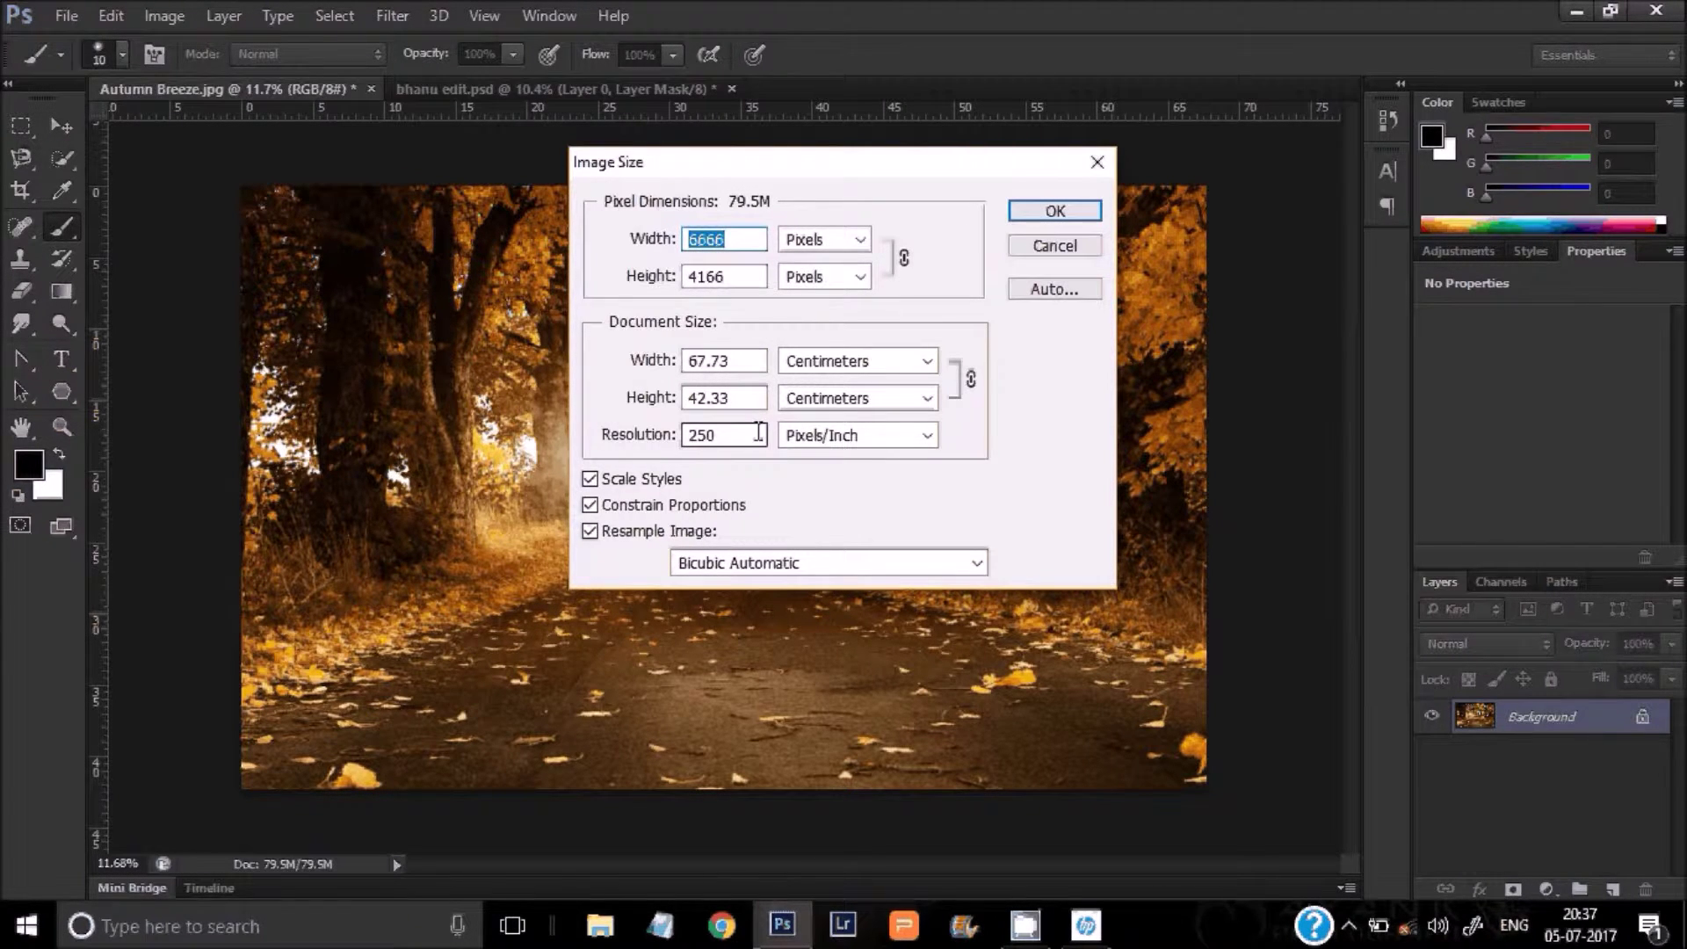
left_click(936, 358)
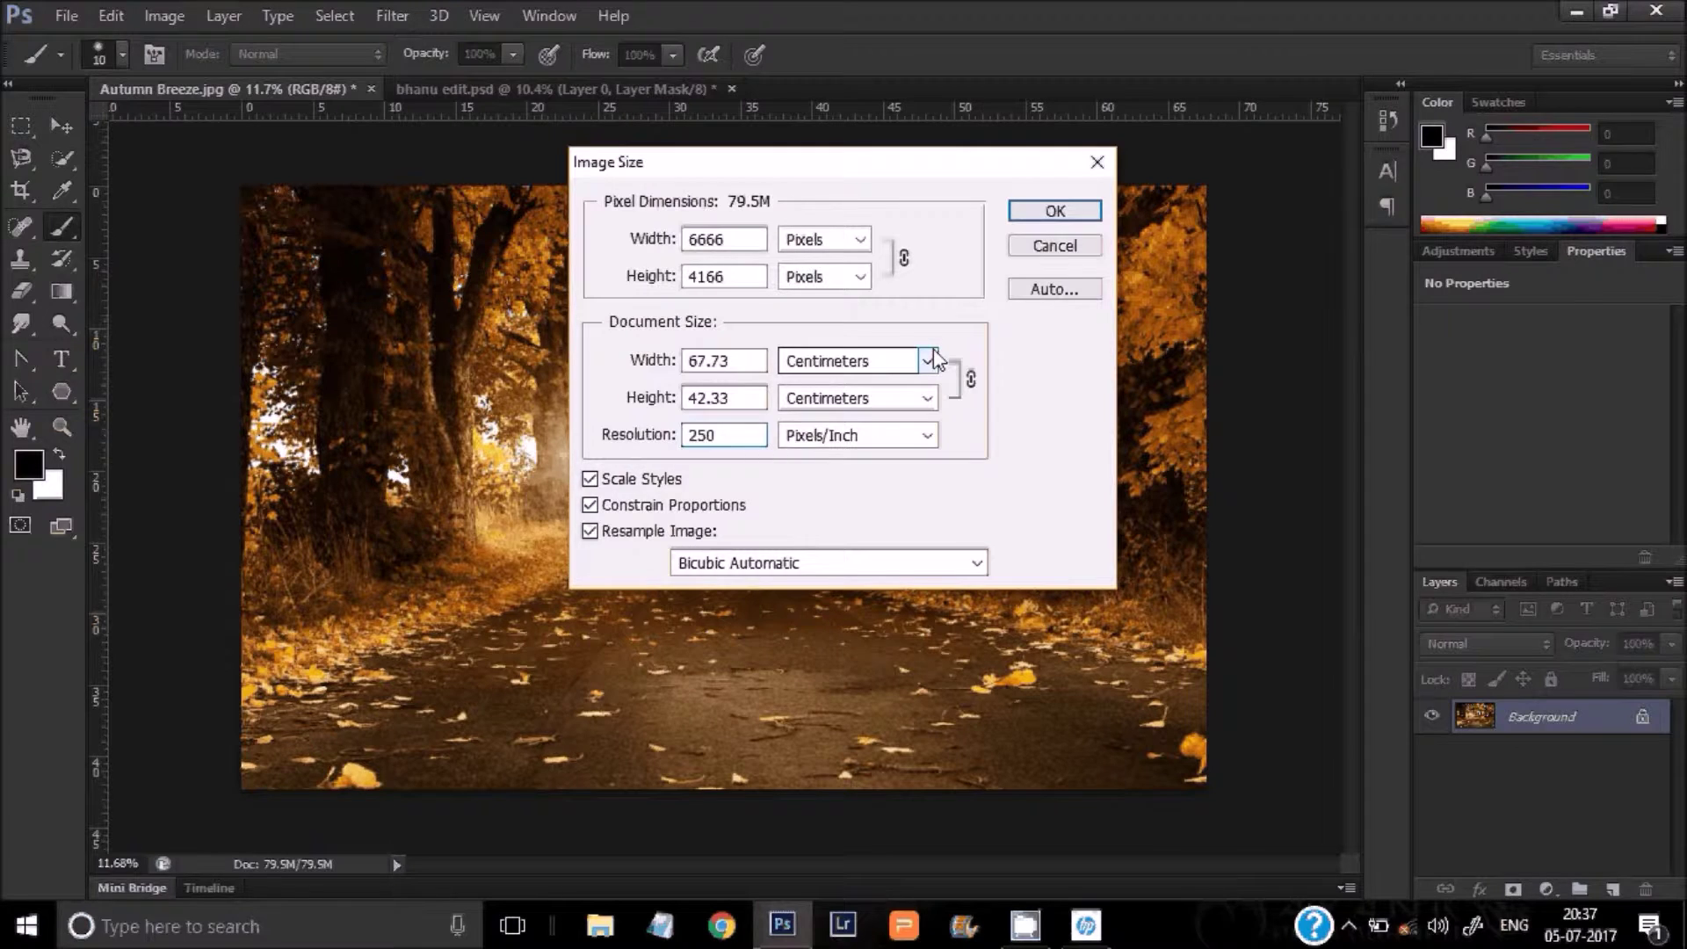
key("BackSpace")
key("BackSpace")
key("BackSpace")
type("3")
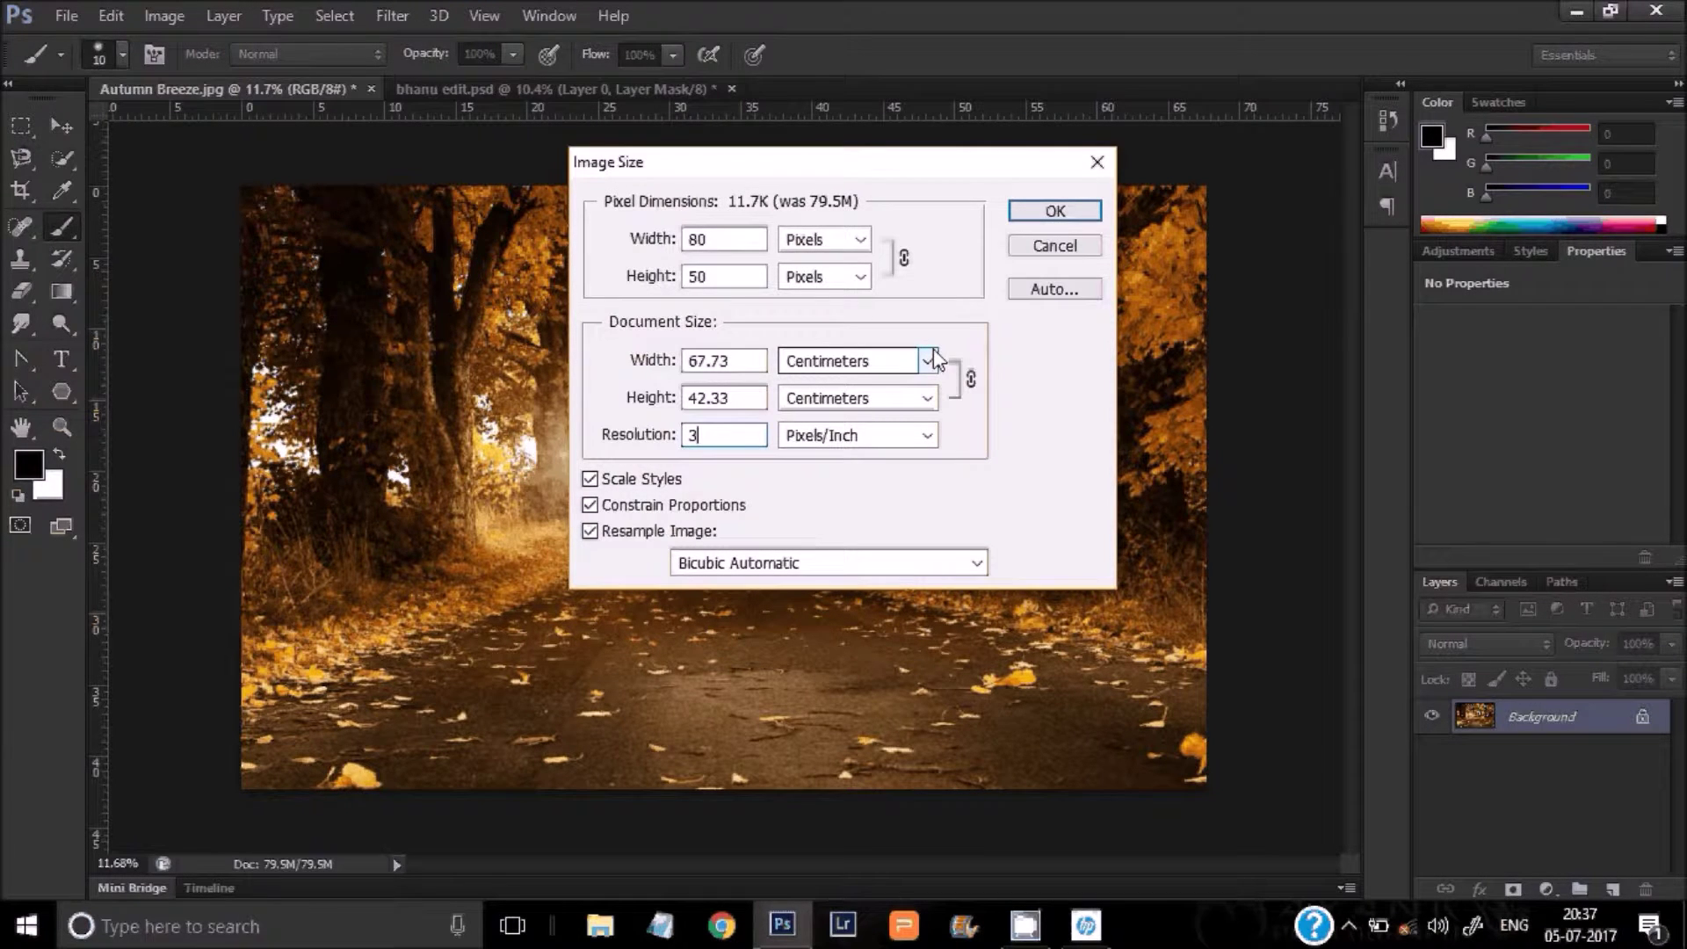
type("00")
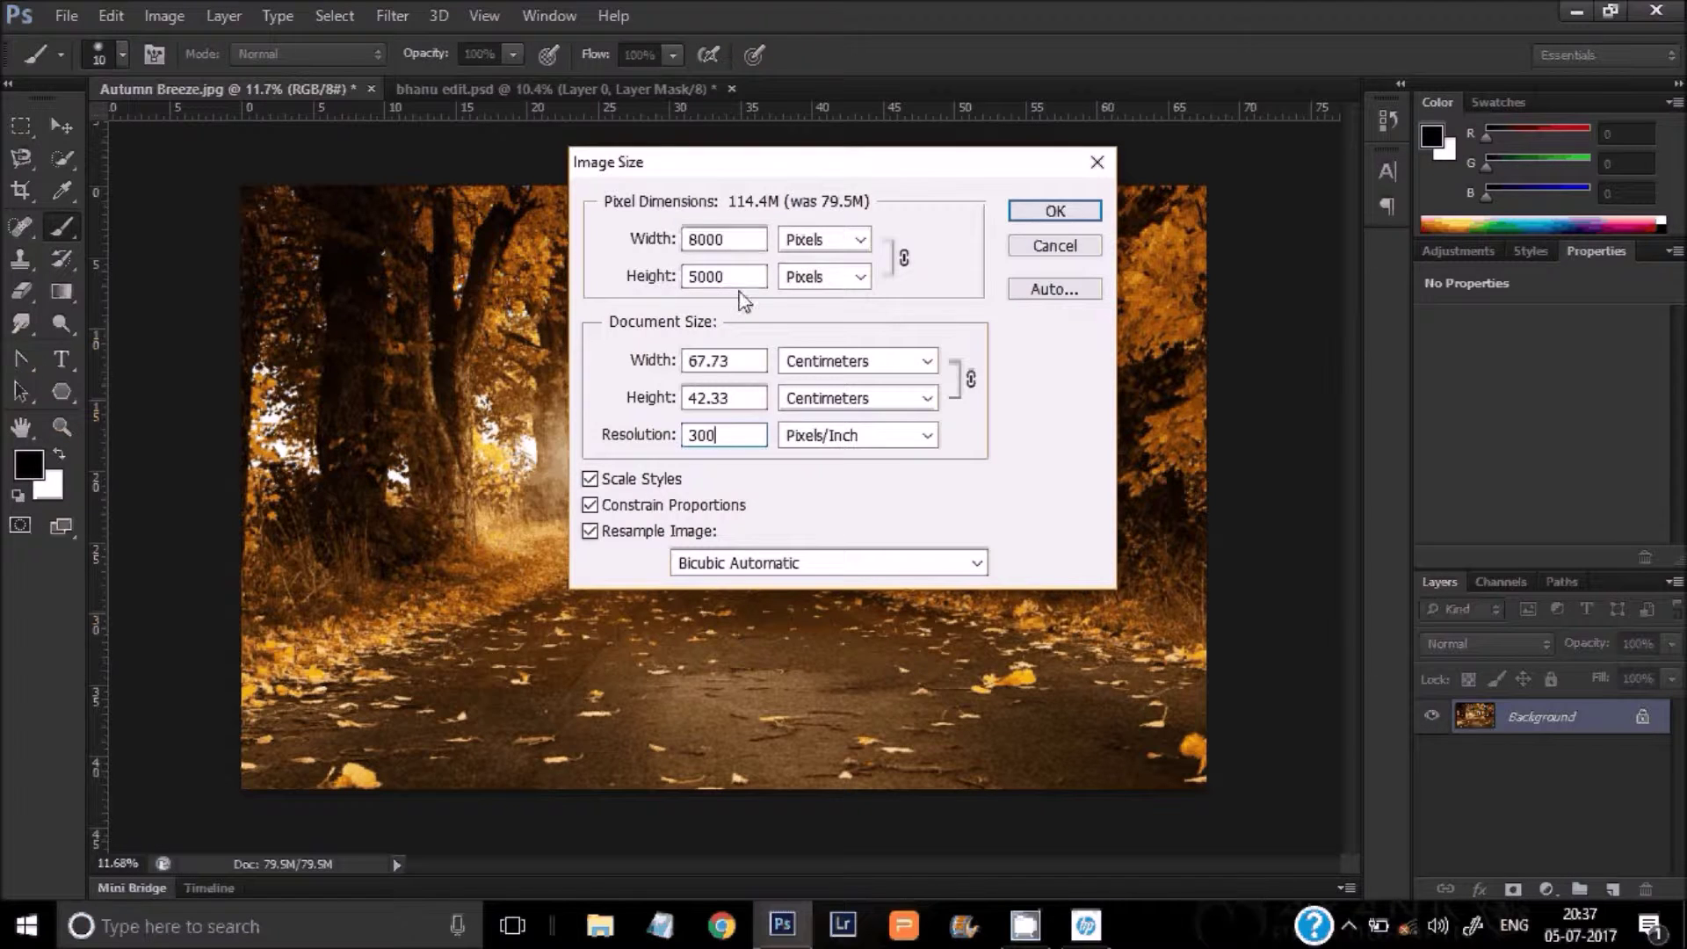
key("BackSpace")
key("BackSpace")
key("BackSpace")
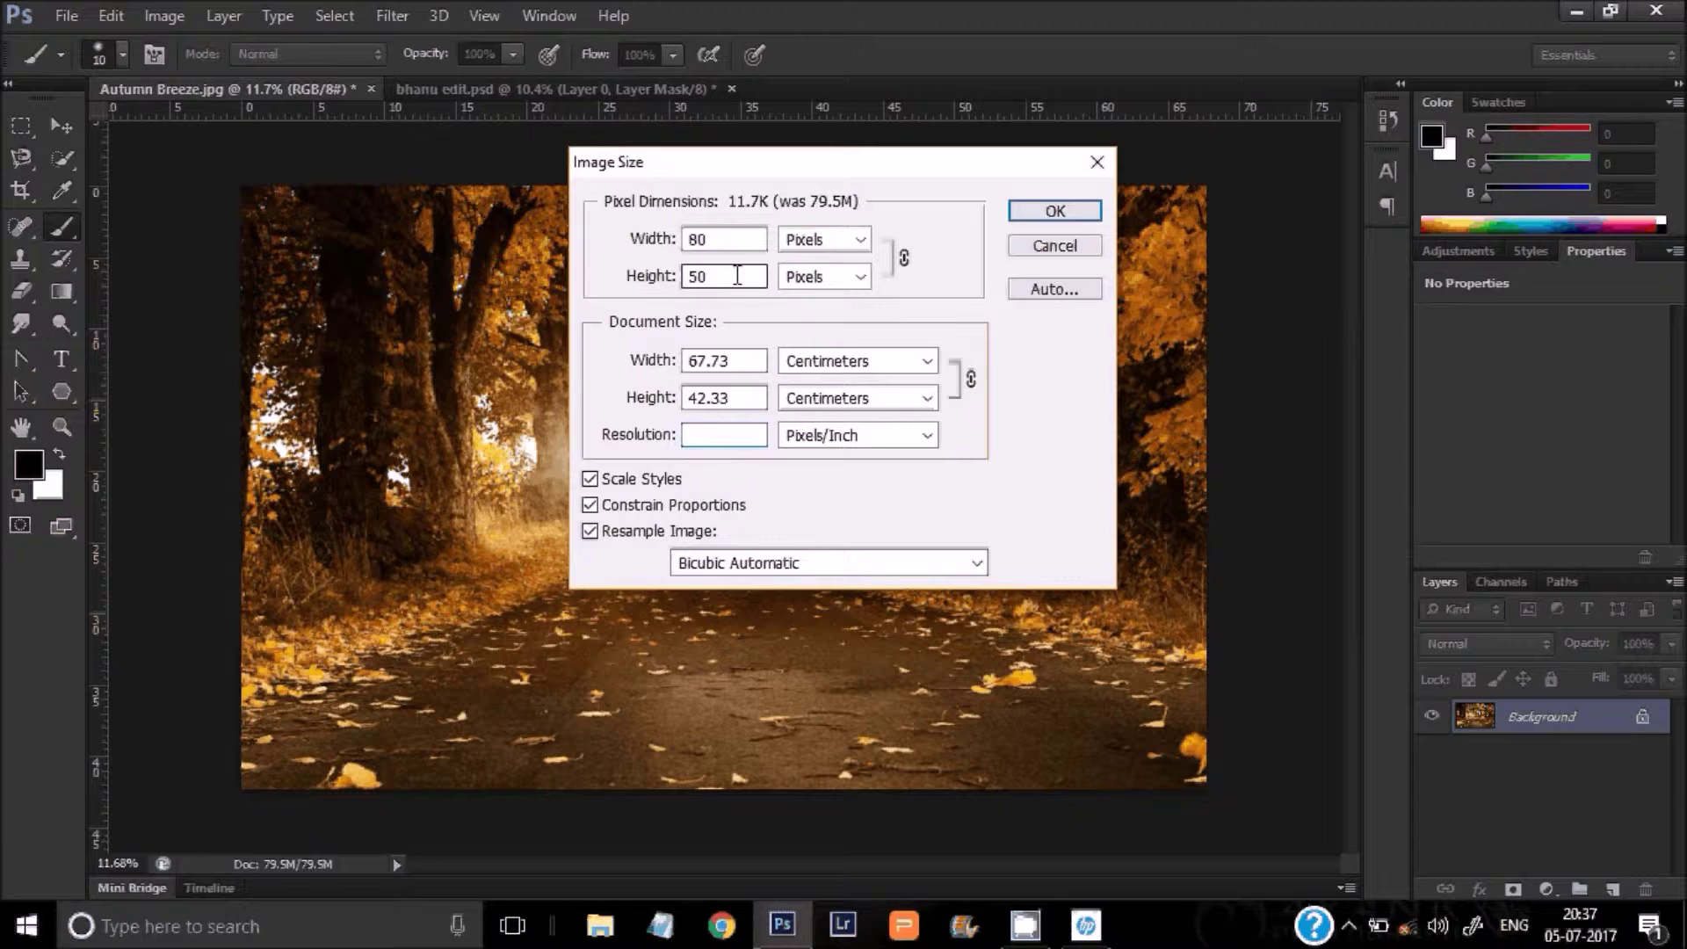
type("250")
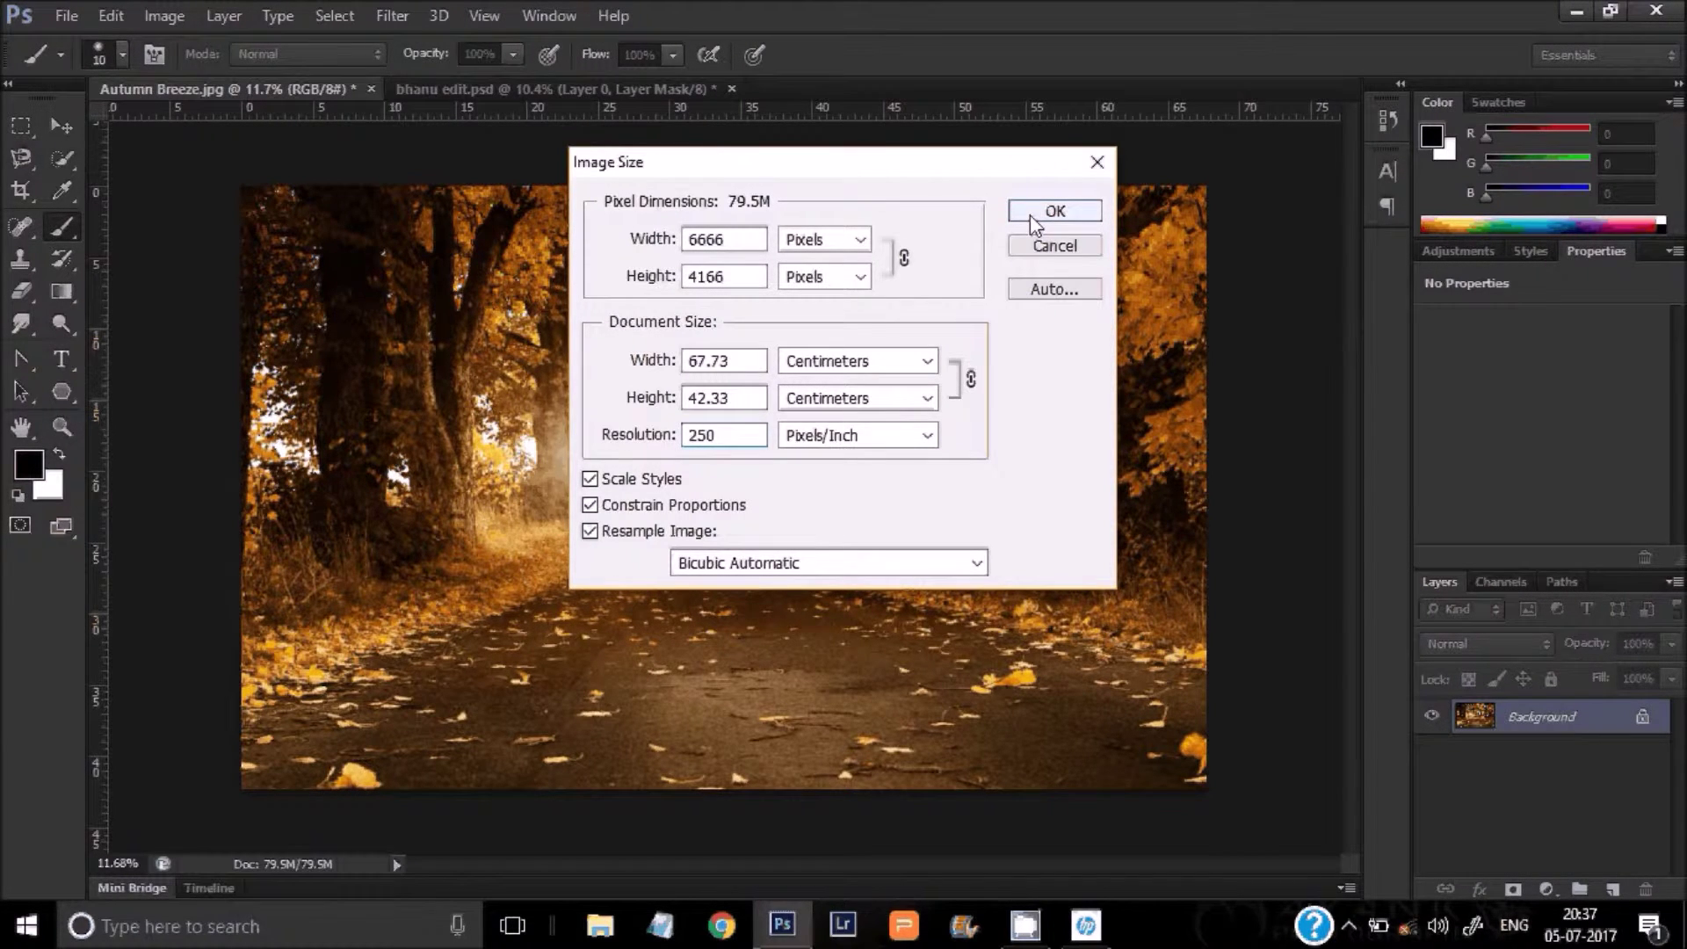
left_click(1030, 215)
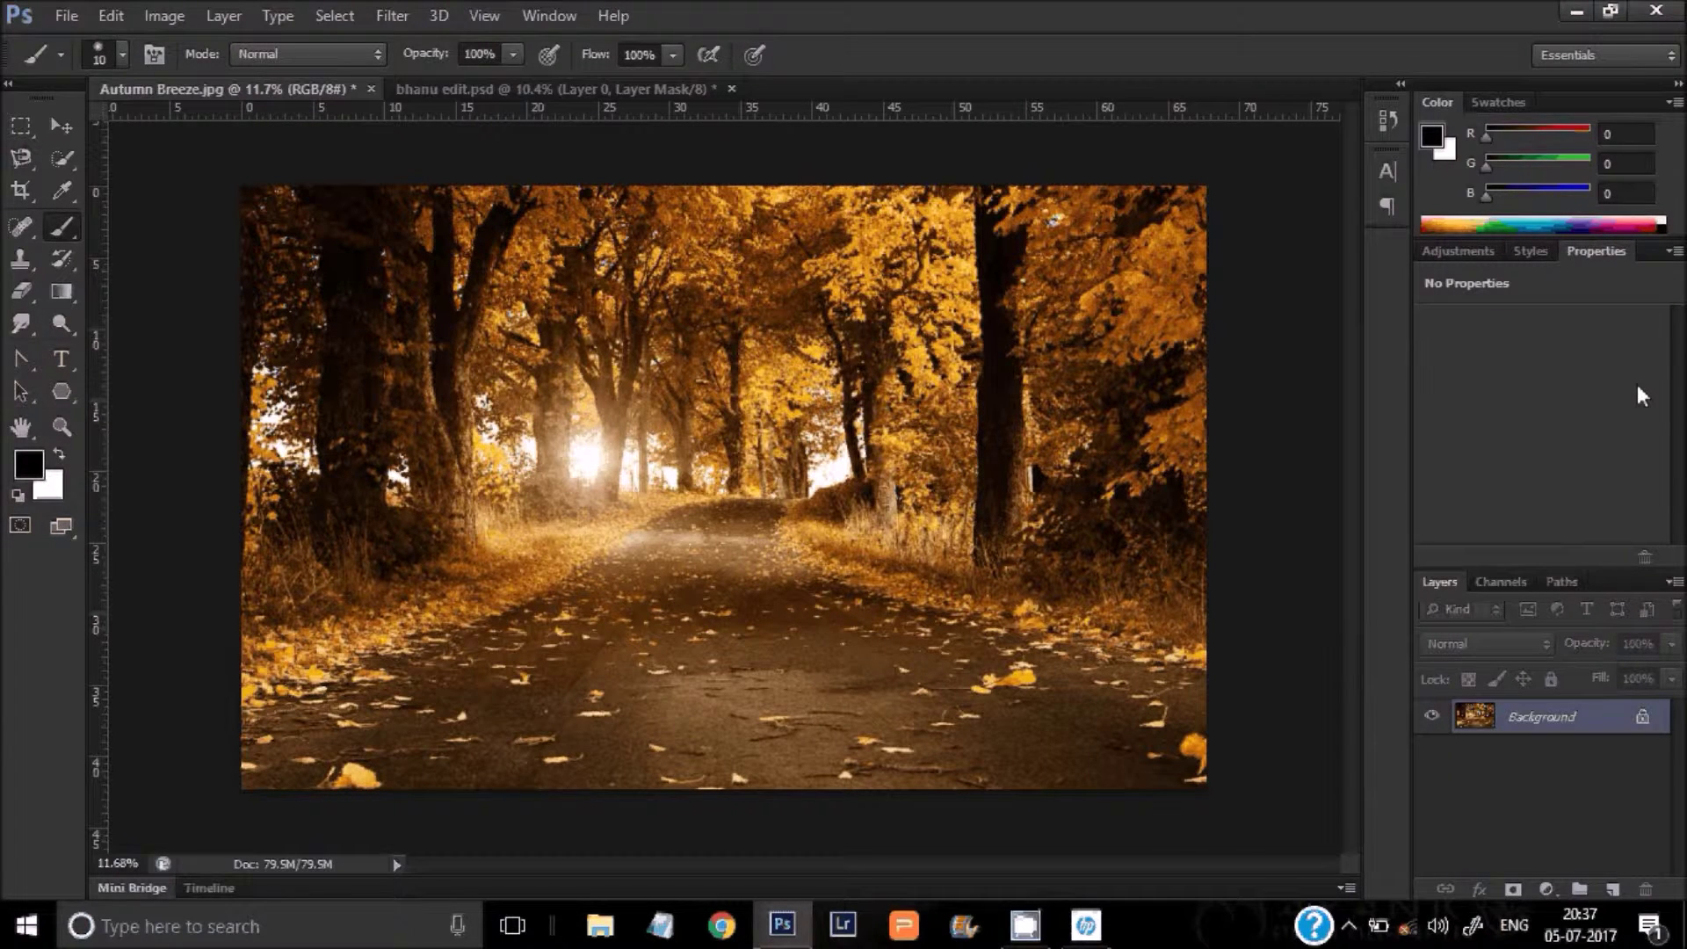
left_click(61, 127)
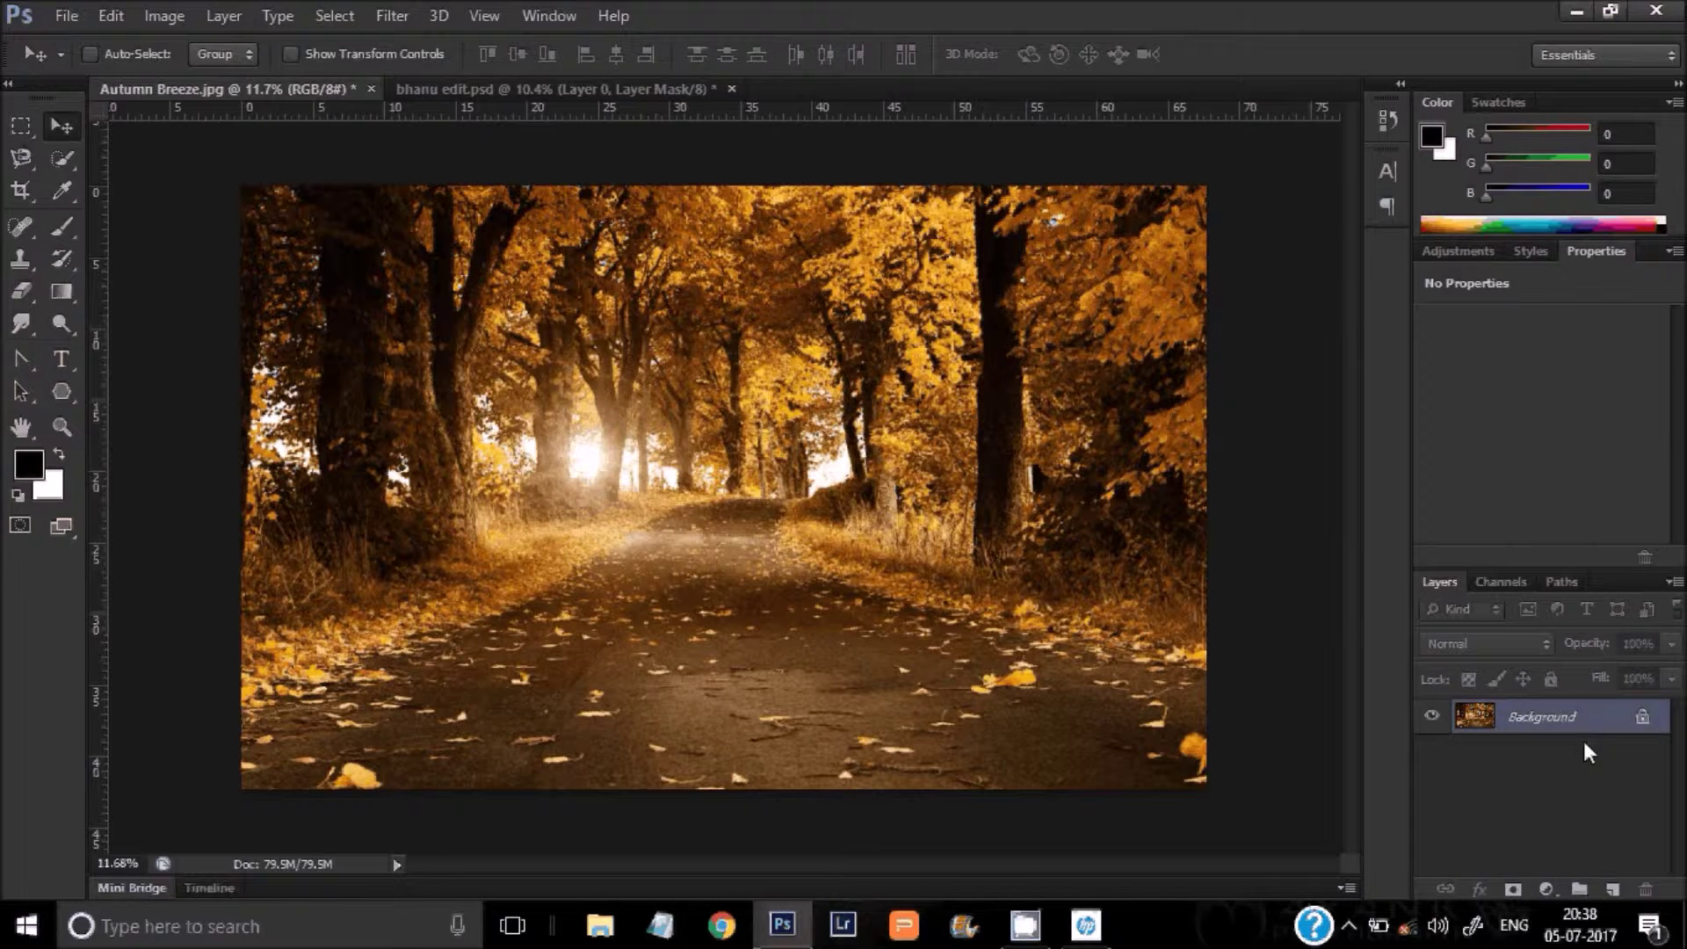
Step: Duplicate the autumn road layer into bhanu edit.psd and place it below Layer 0
key("ctrl+j")
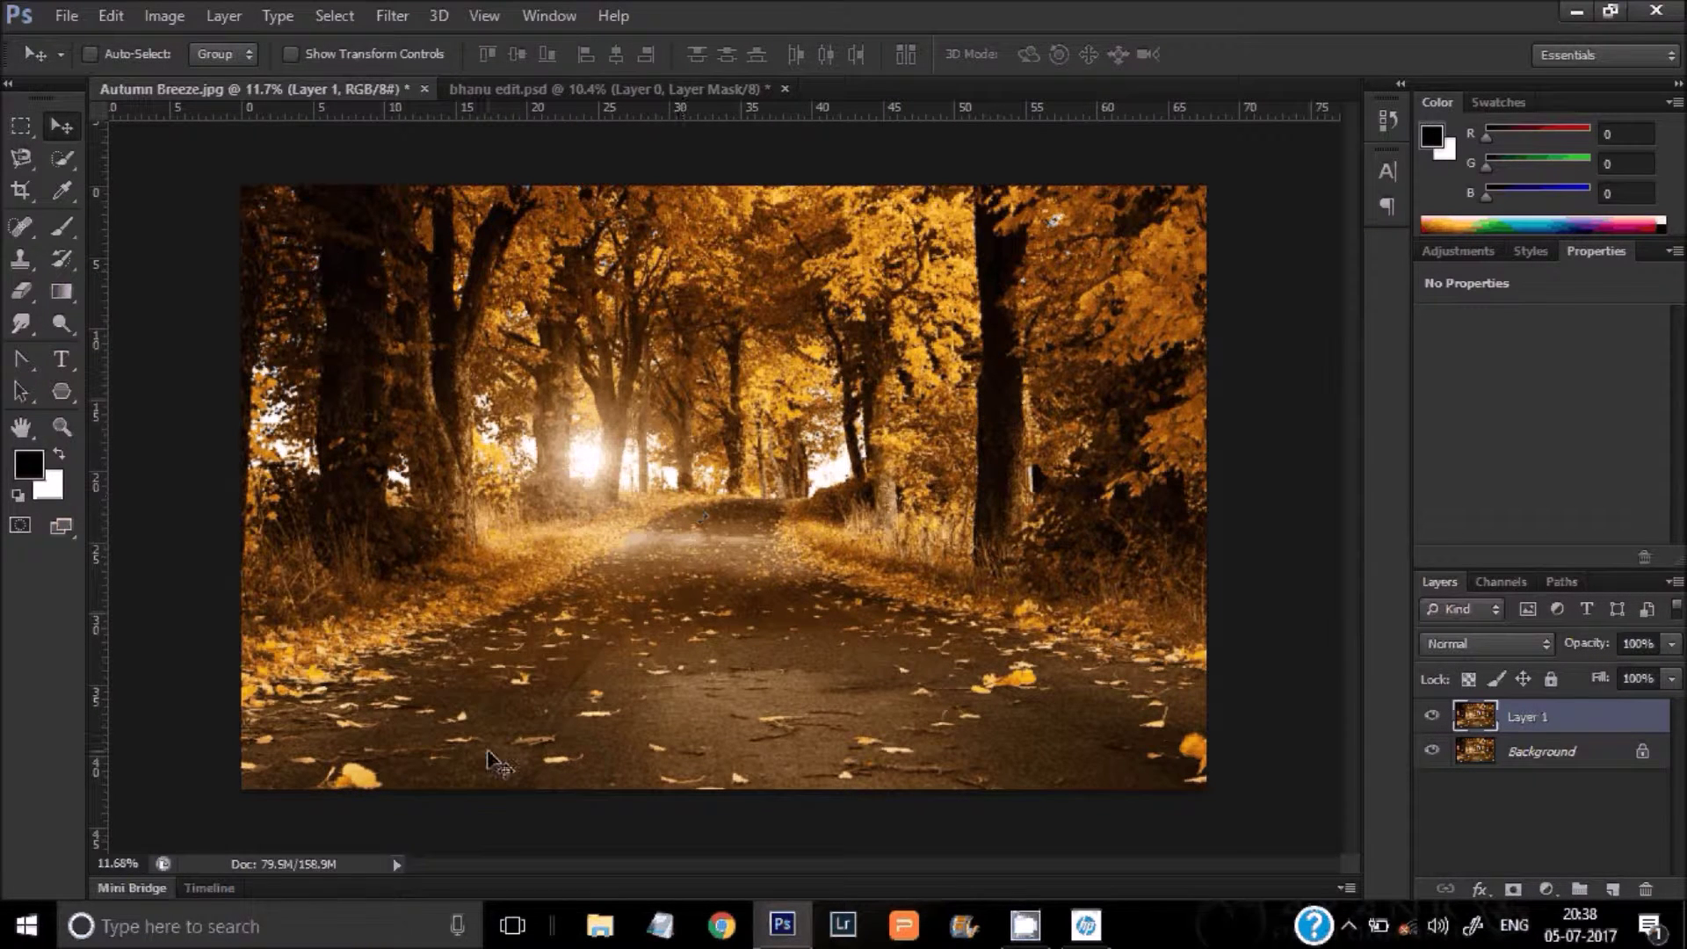
mouse_move(492, 763)
left_mouse_down()
mouse_move(579, 94)
mouse_move(675, 429)
left_mouse_up()
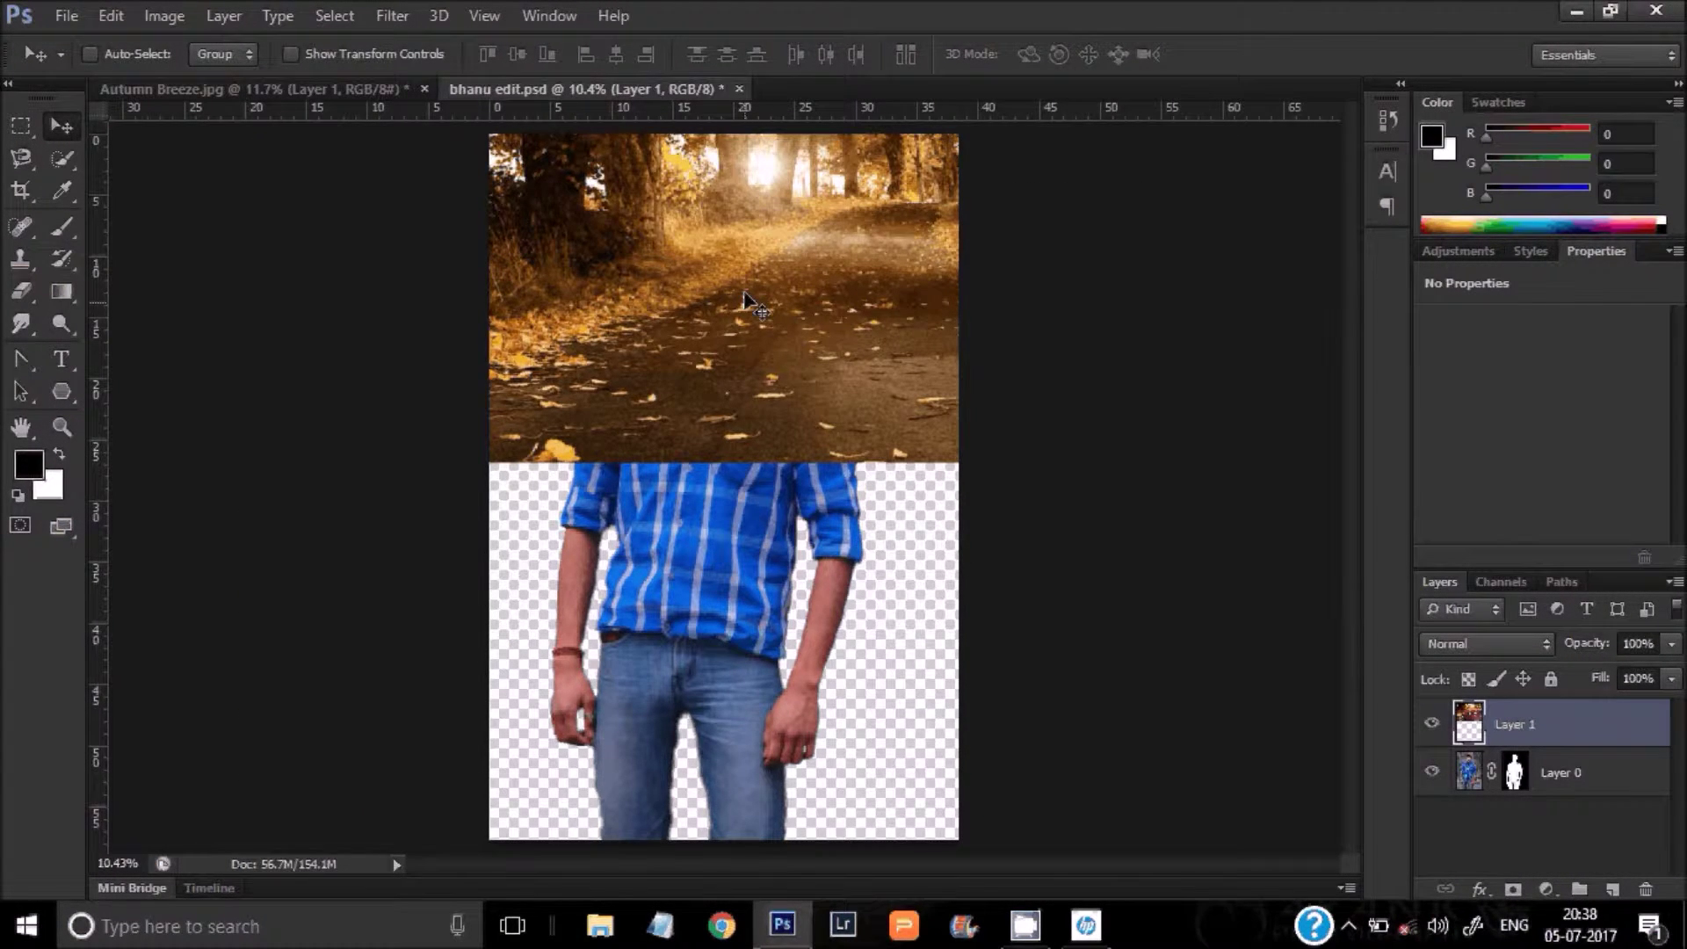
mouse_move(744, 301)
left_mouse_down()
mouse_move(748, 589)
mouse_move(740, 464)
left_mouse_up()
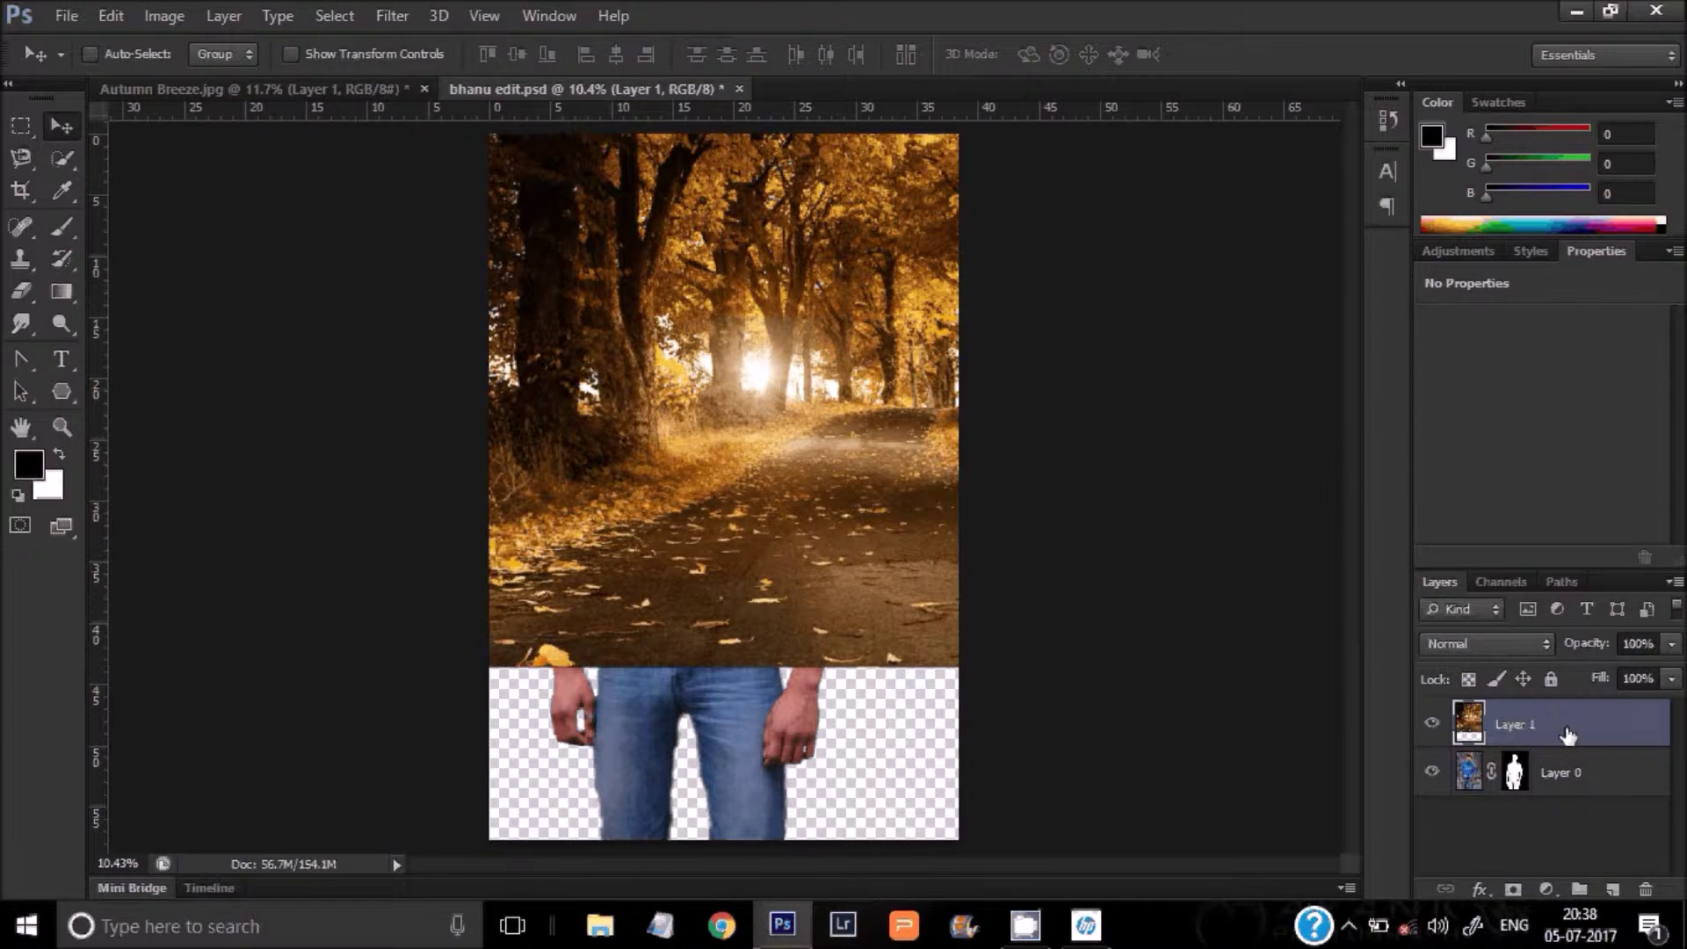
left_click_drag(1569, 725, 1568, 816)
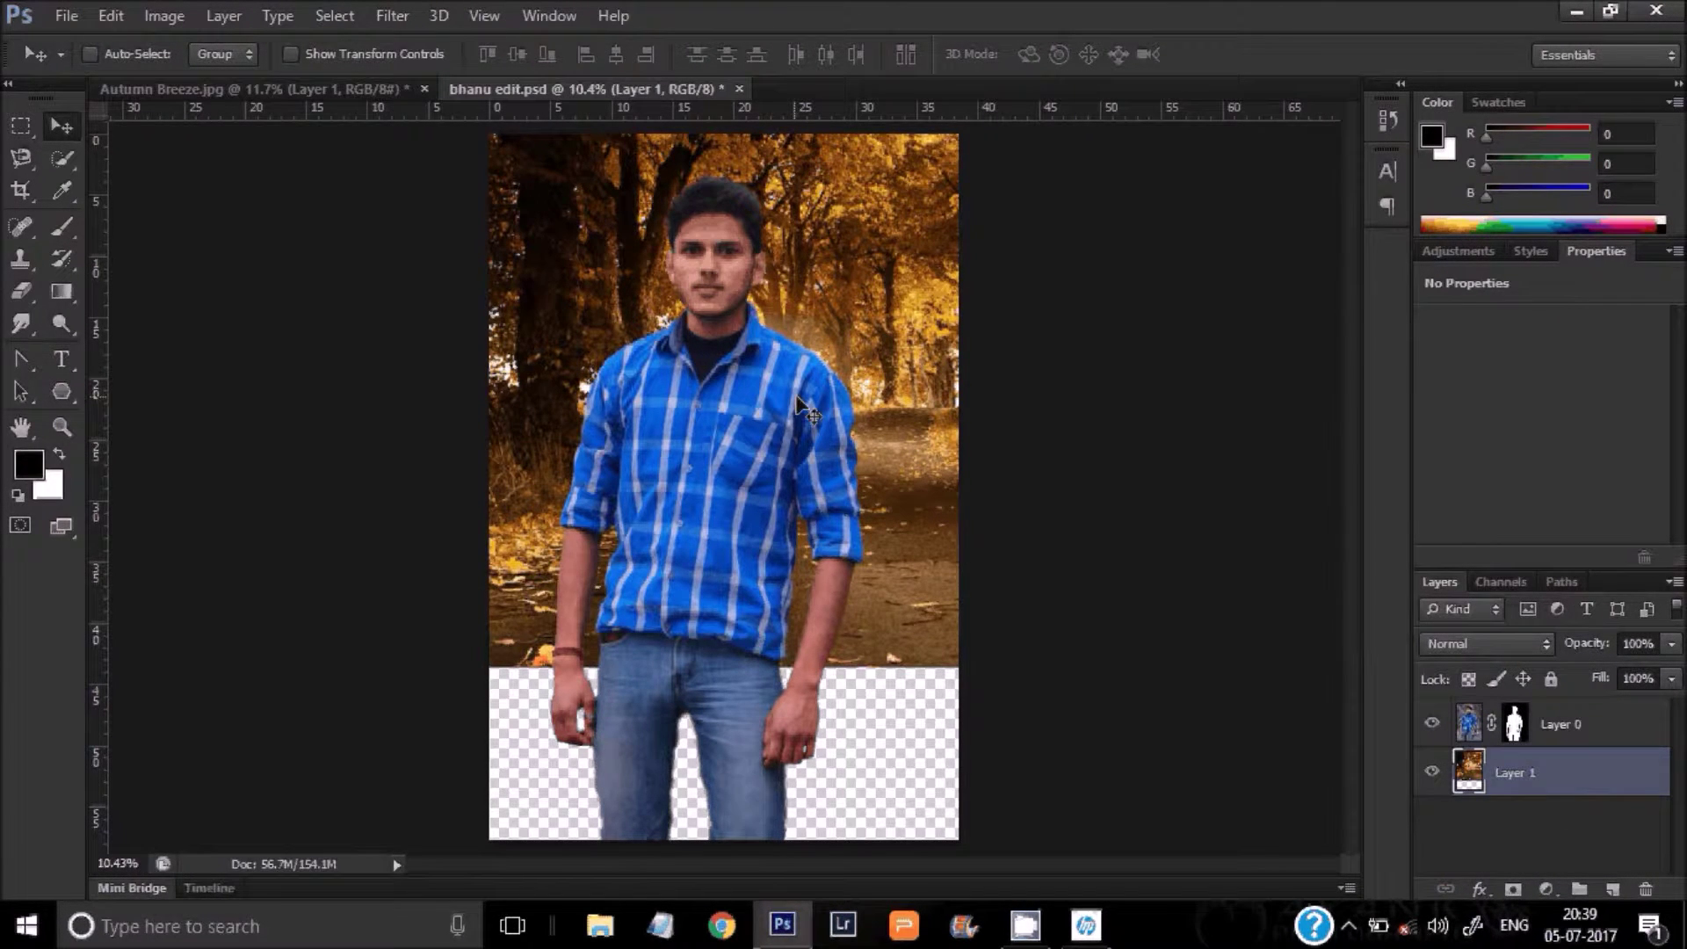
left_click(1593, 726)
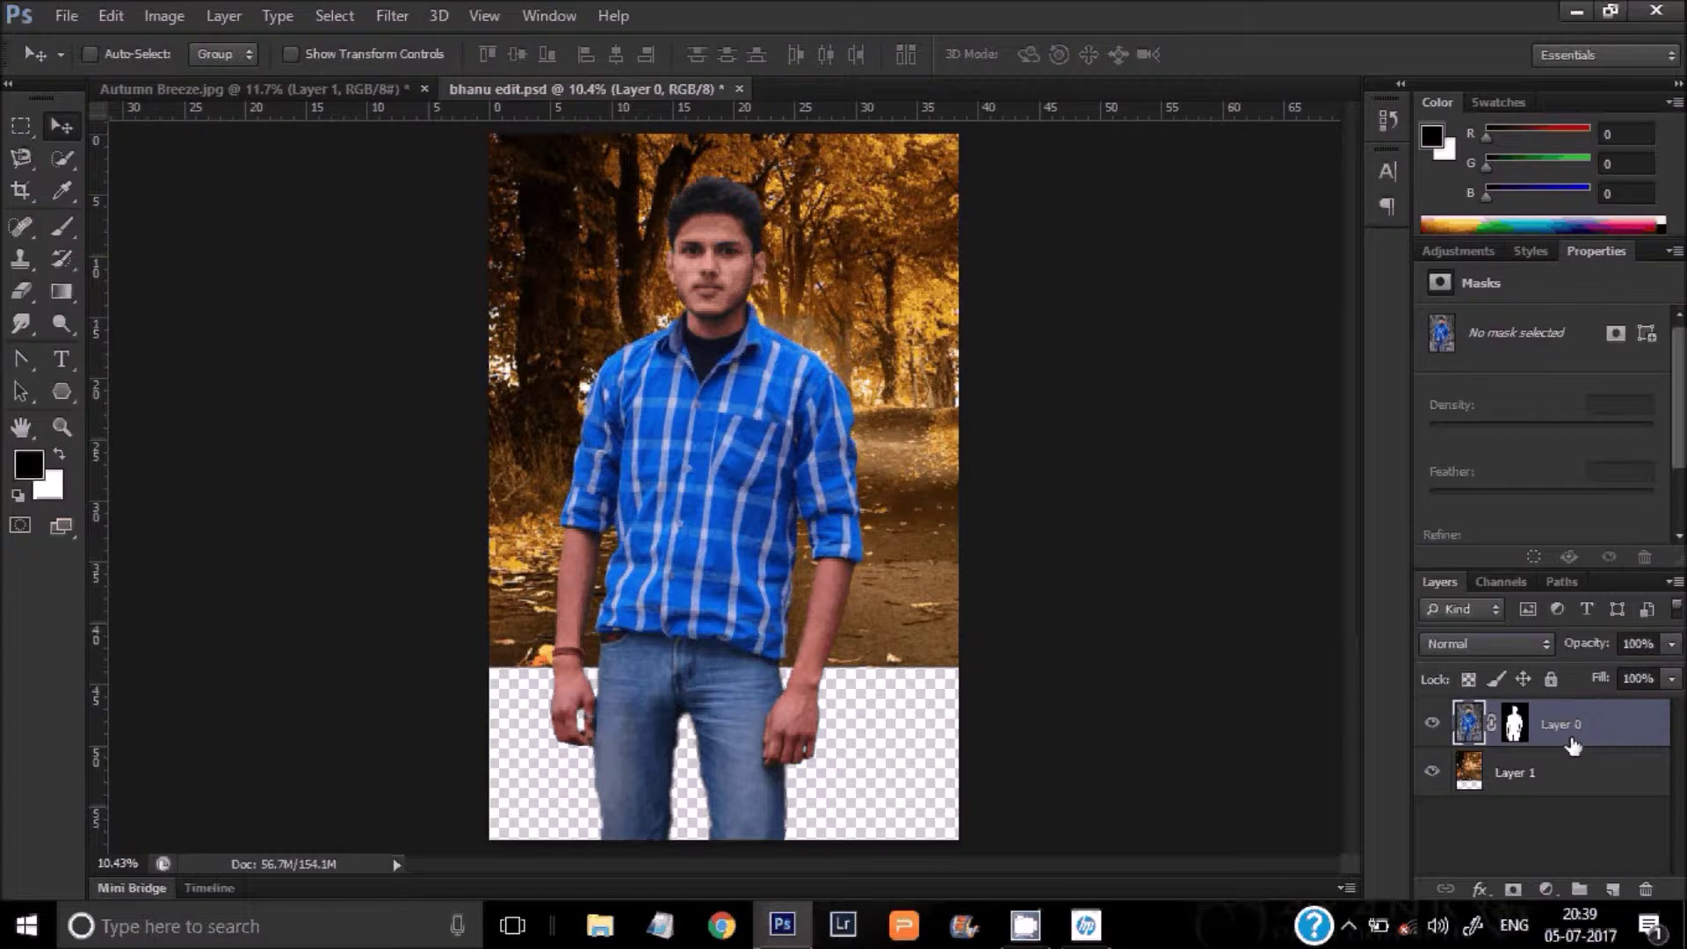
Step: Scale the man's Layer 0 down to about 51.5% and commit the transform
key("ctrl+t")
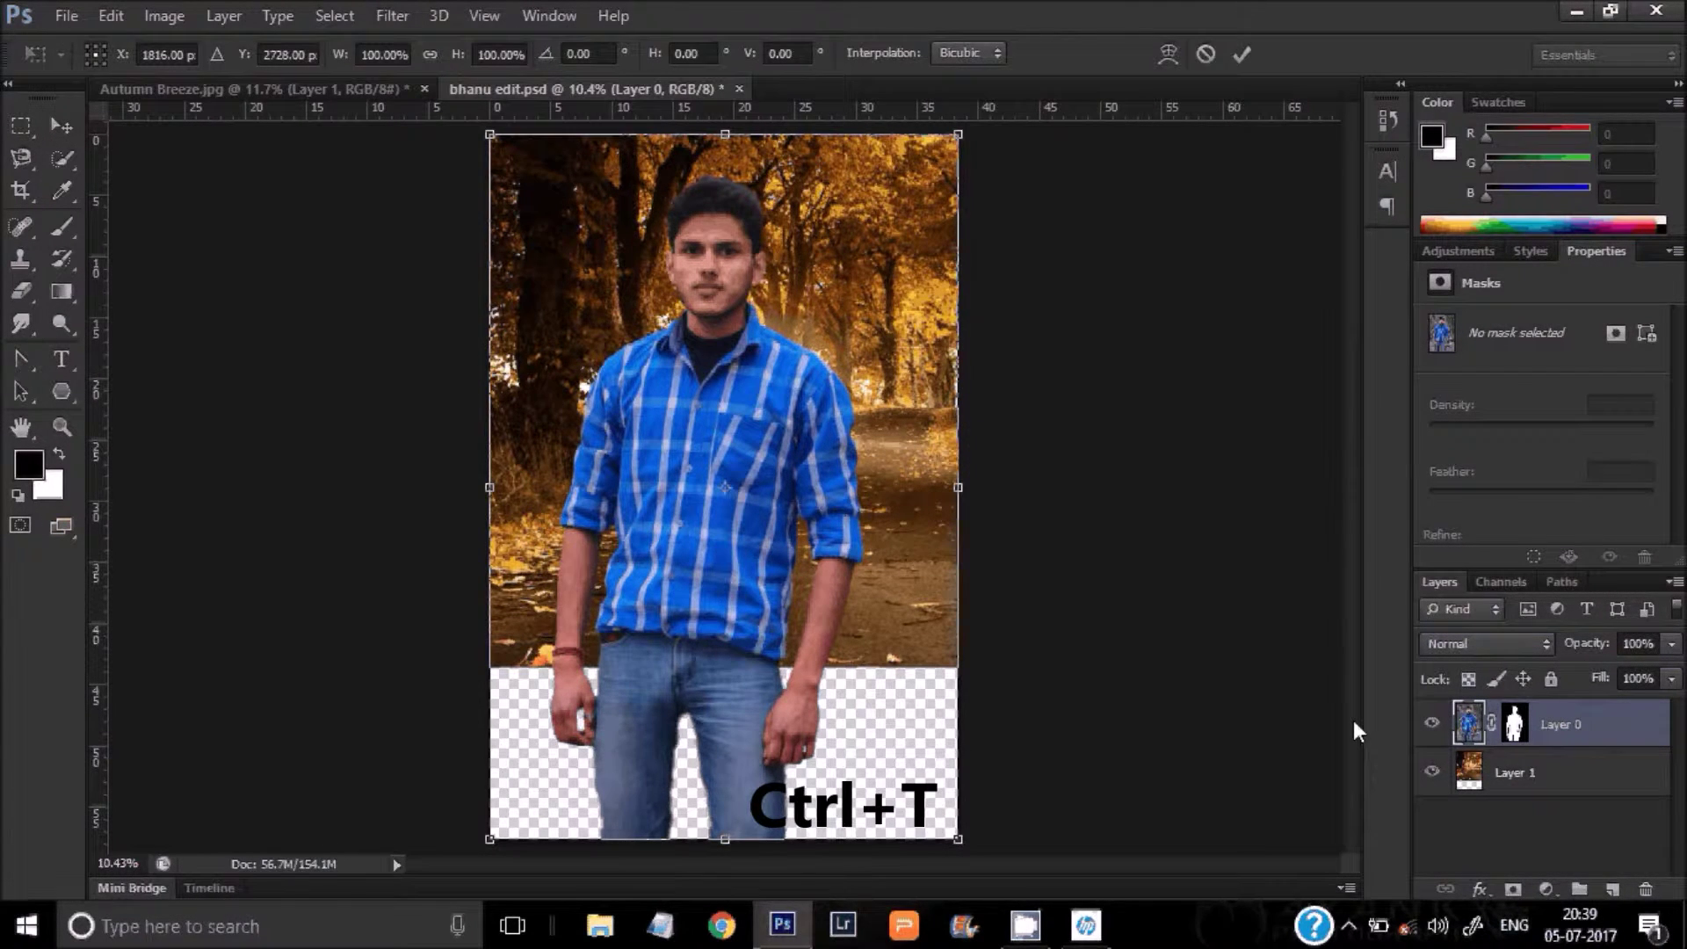
mouse_move(958, 135)
left_mouse_down()
mouse_move(887, 472)
mouse_move(911, 368)
mouse_move(879, 296)
mouse_move(998, 91)
mouse_move(1005, 132)
left_mouse_up()
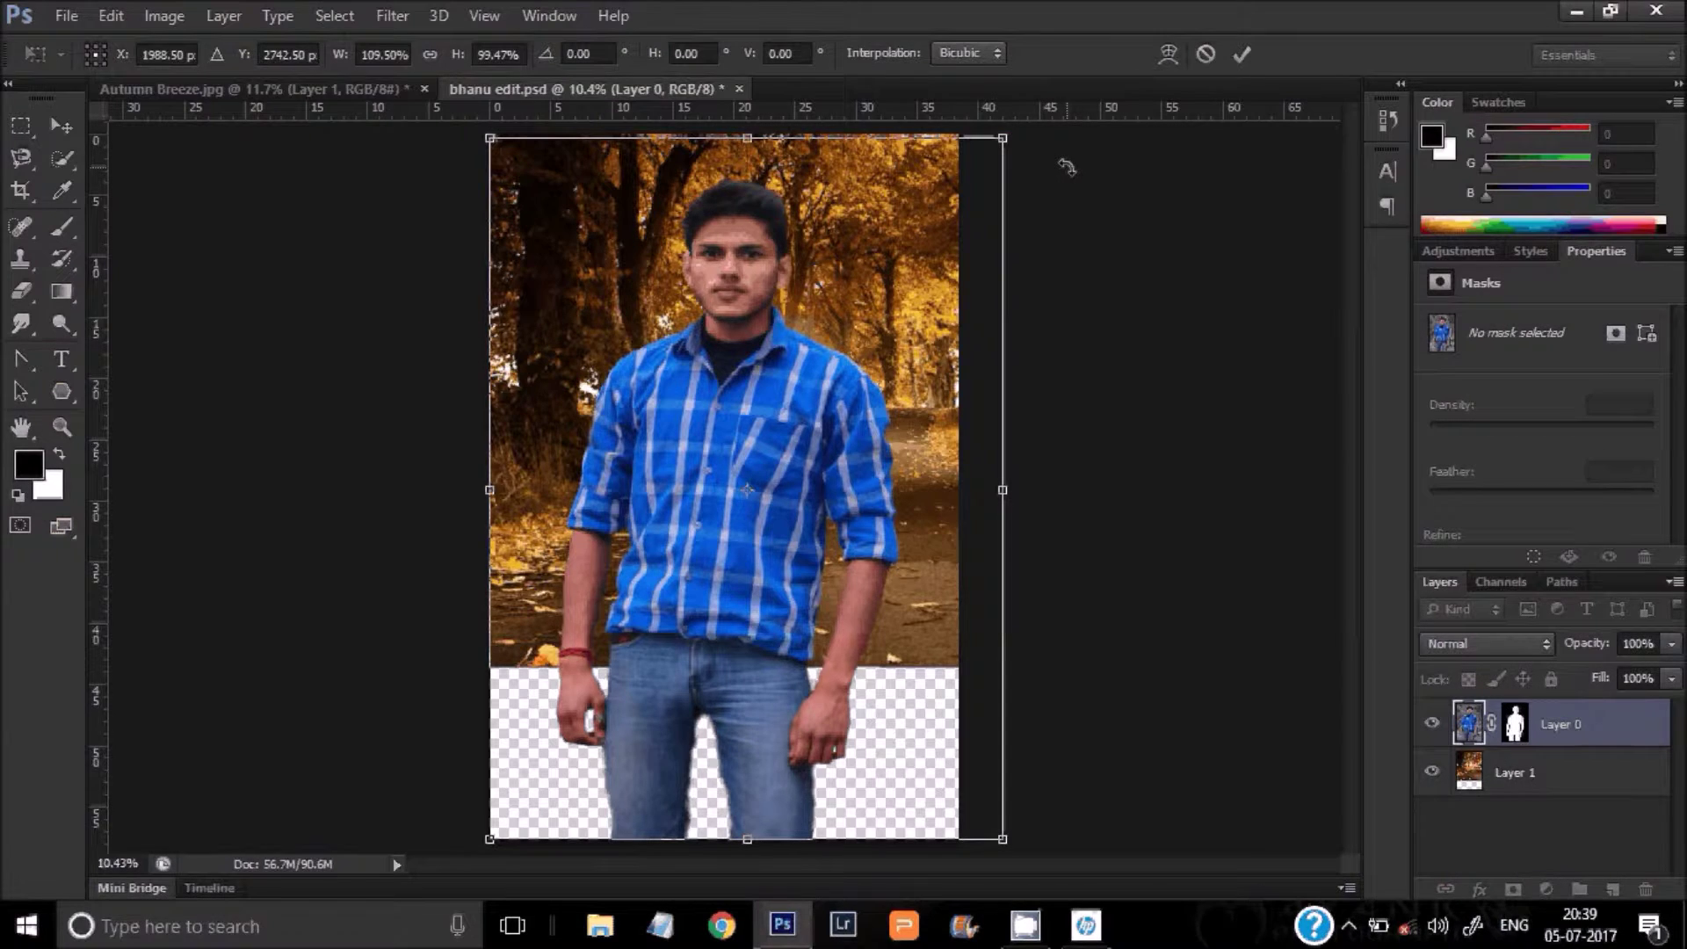
key("ctrl+z")
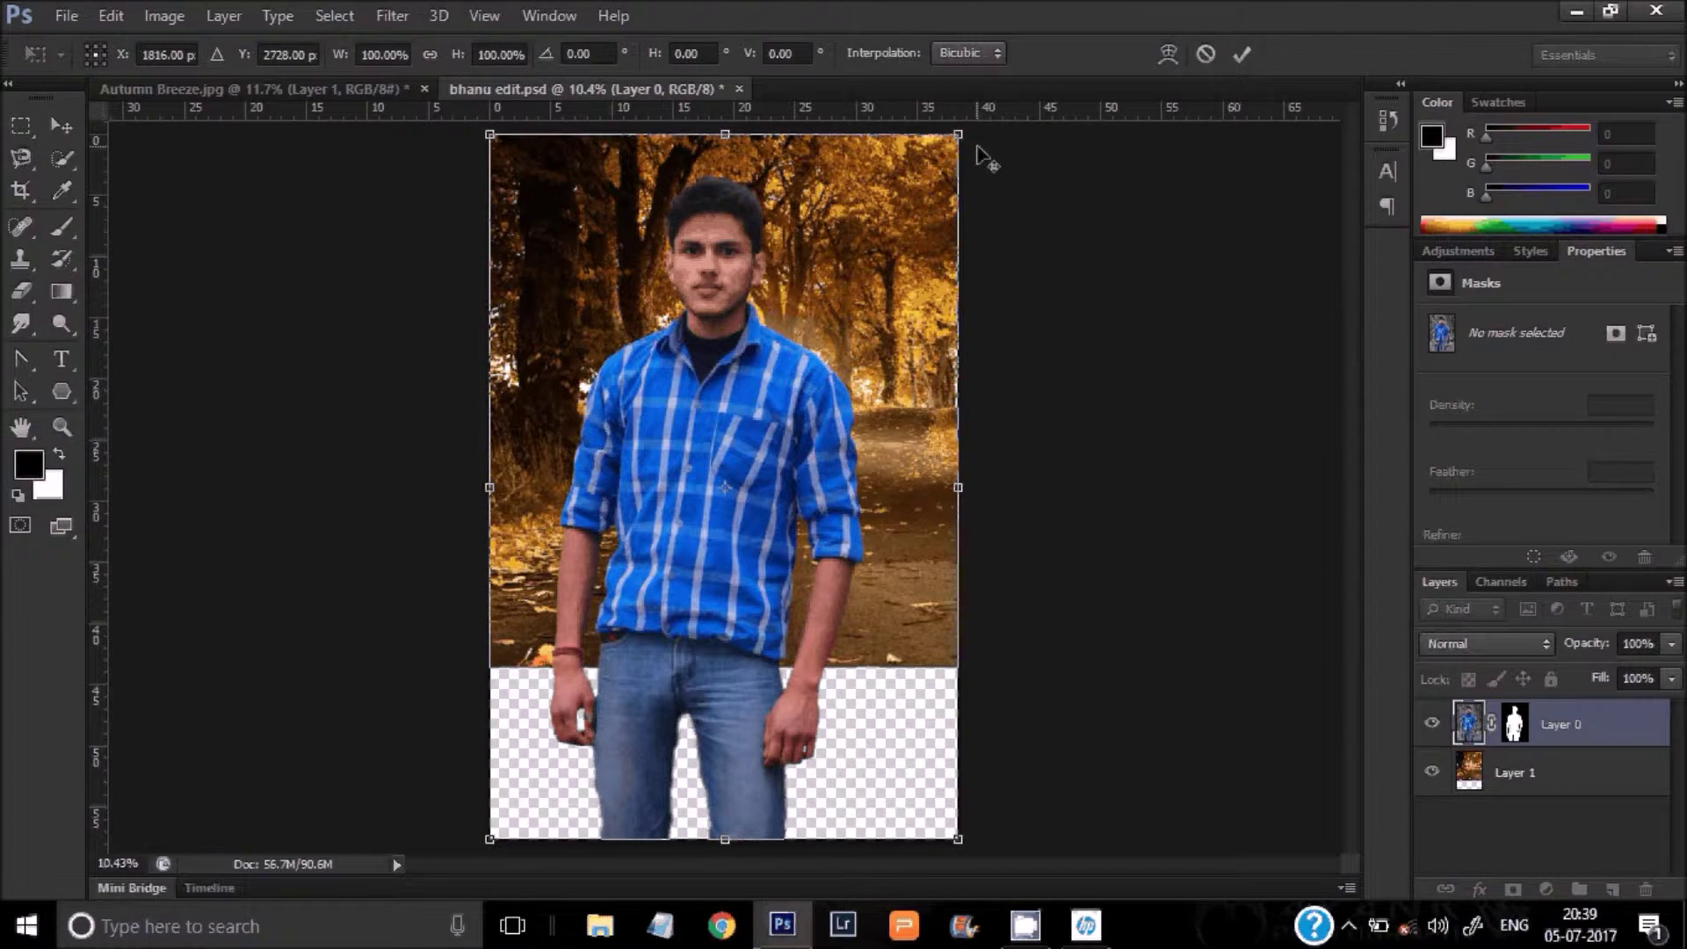
mouse_move(954, 139)
left_mouse_down()
mouse_move(886, 258)
mouse_move(868, 337)
left_mouse_up()
scroll(807, 481, "up", 1)
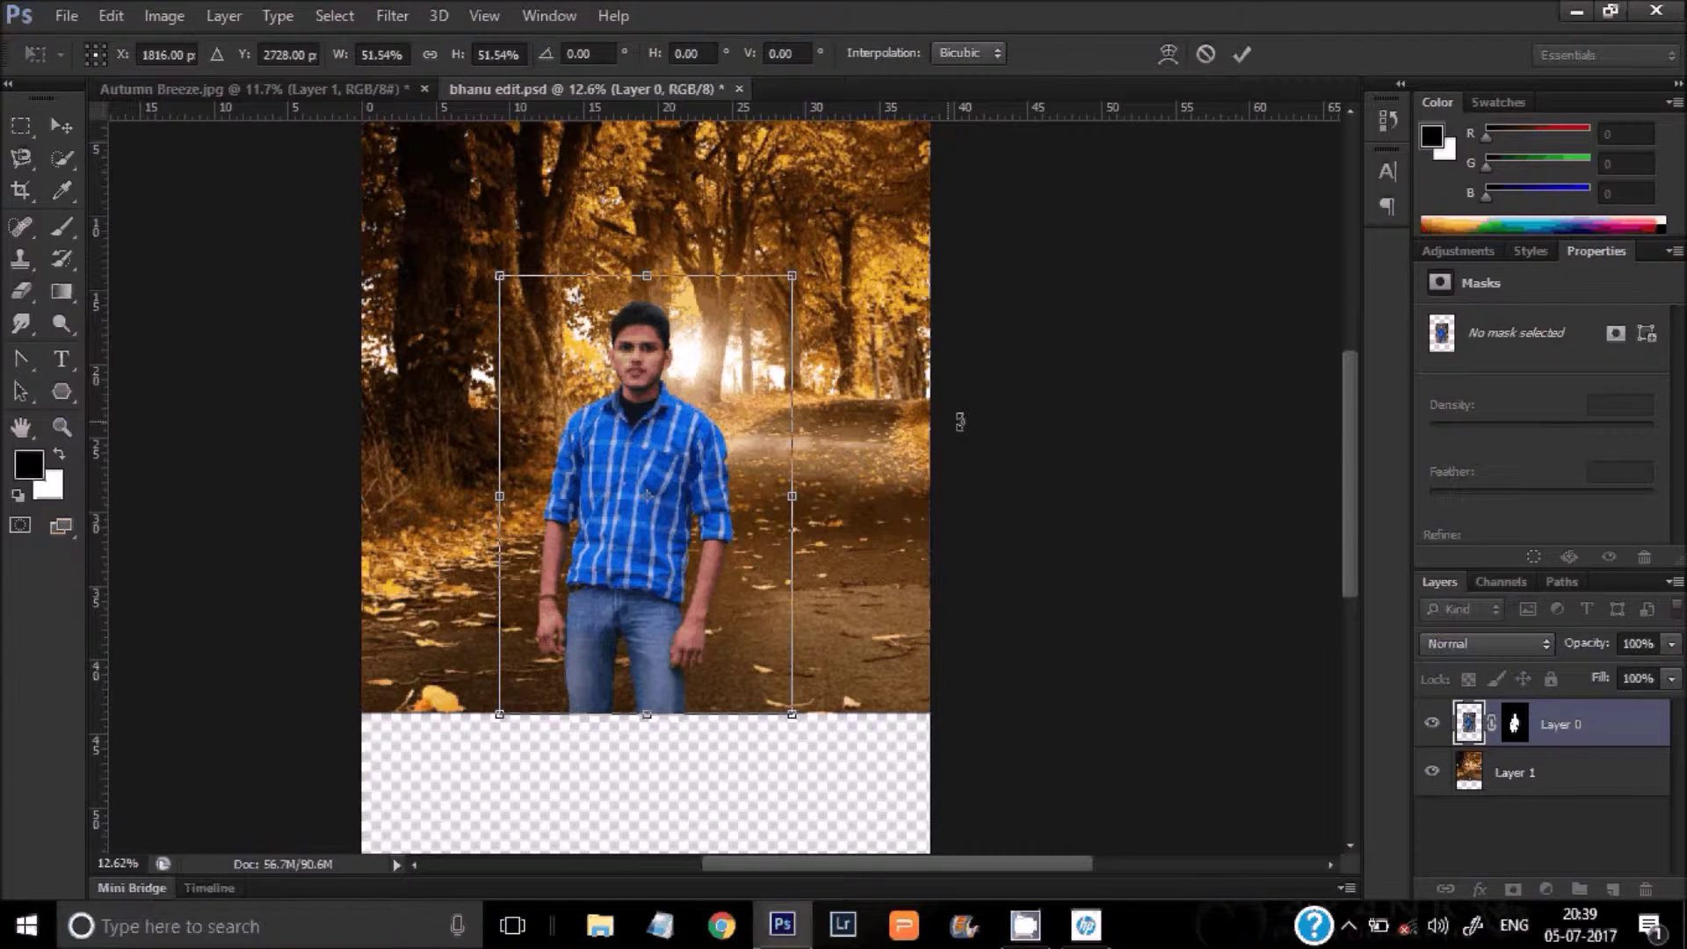
scroll(960, 422, "down", 2)
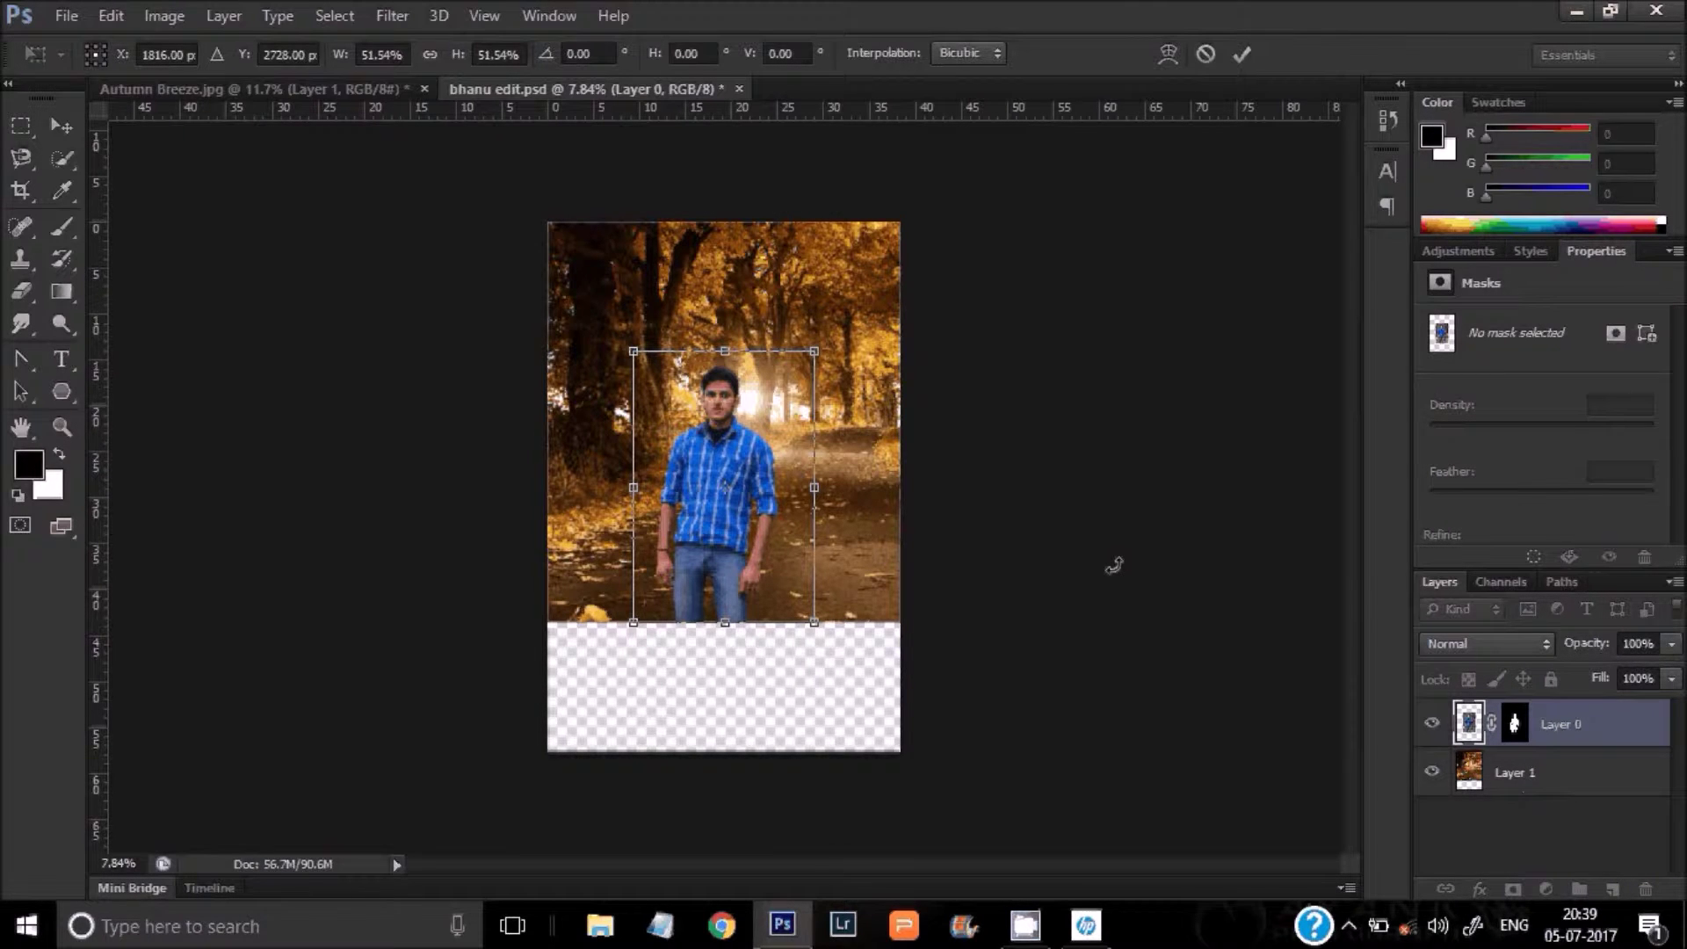
left_click(1242, 53)
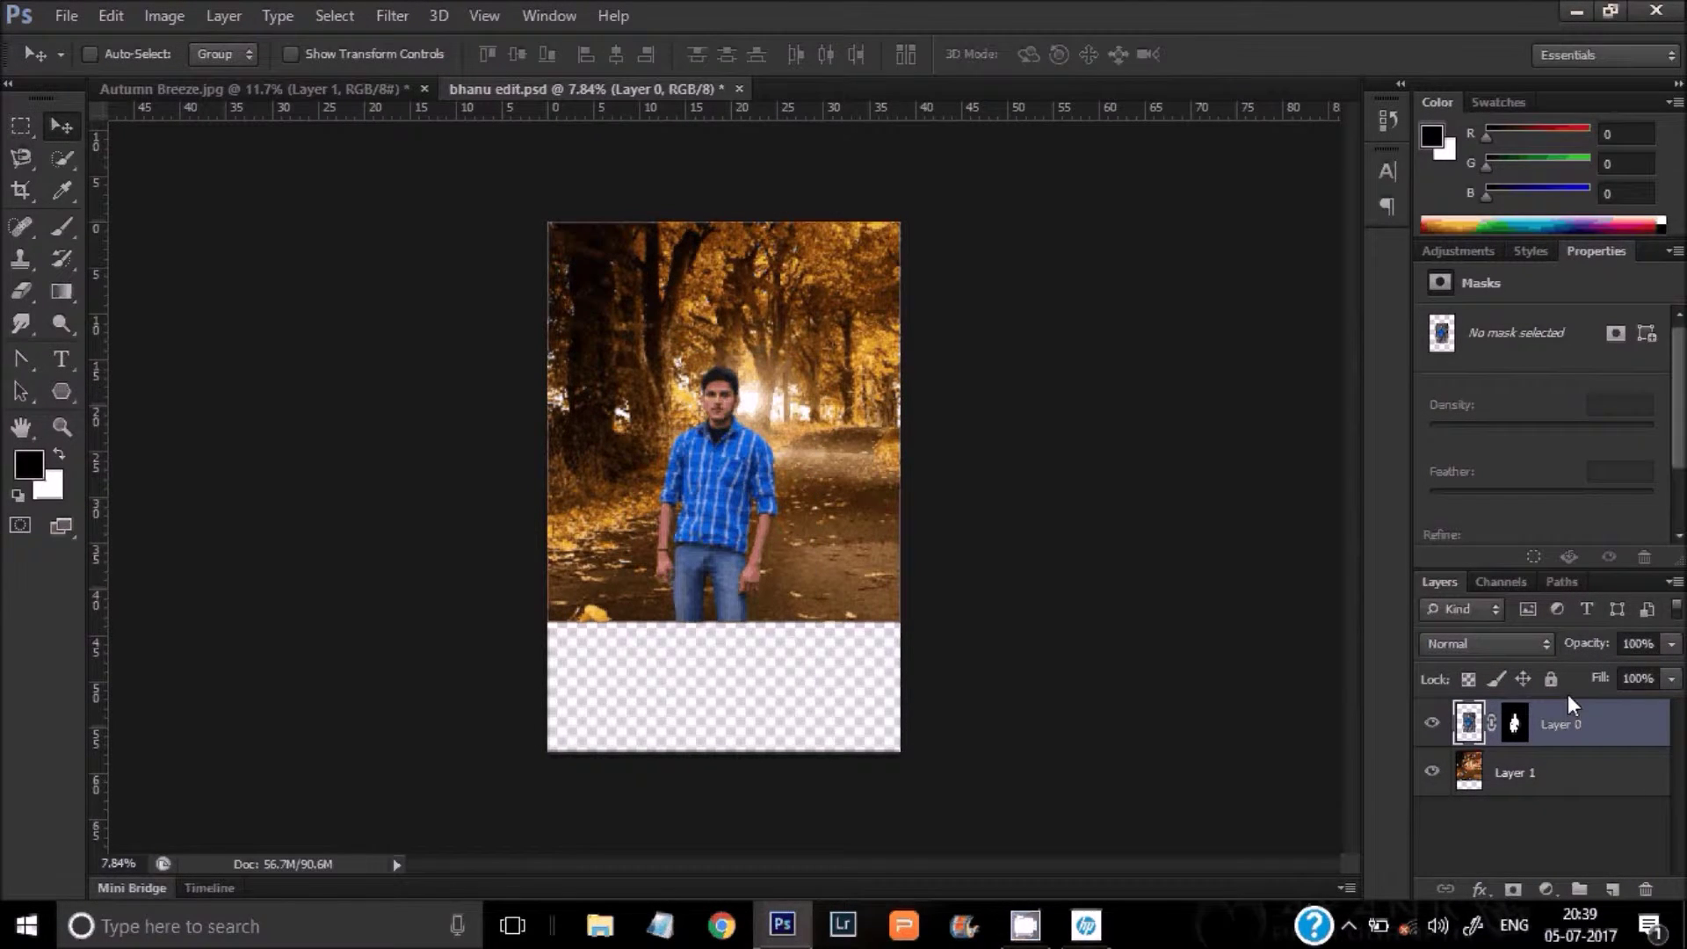
left_click(1539, 771)
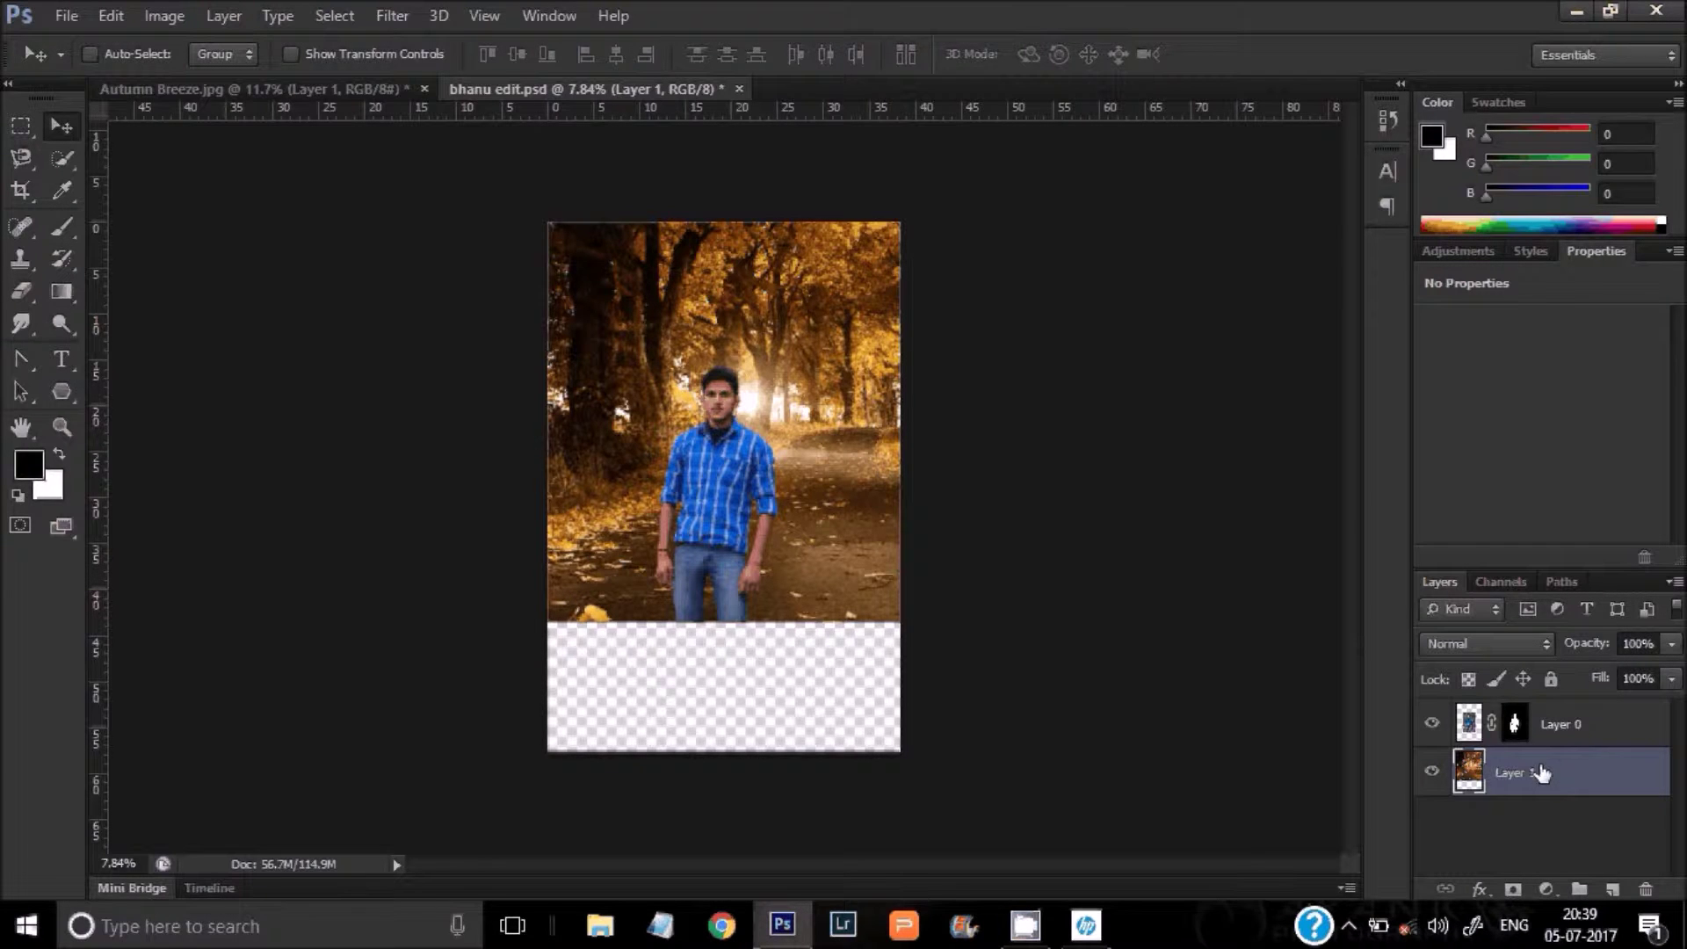
key("ctrl+t")
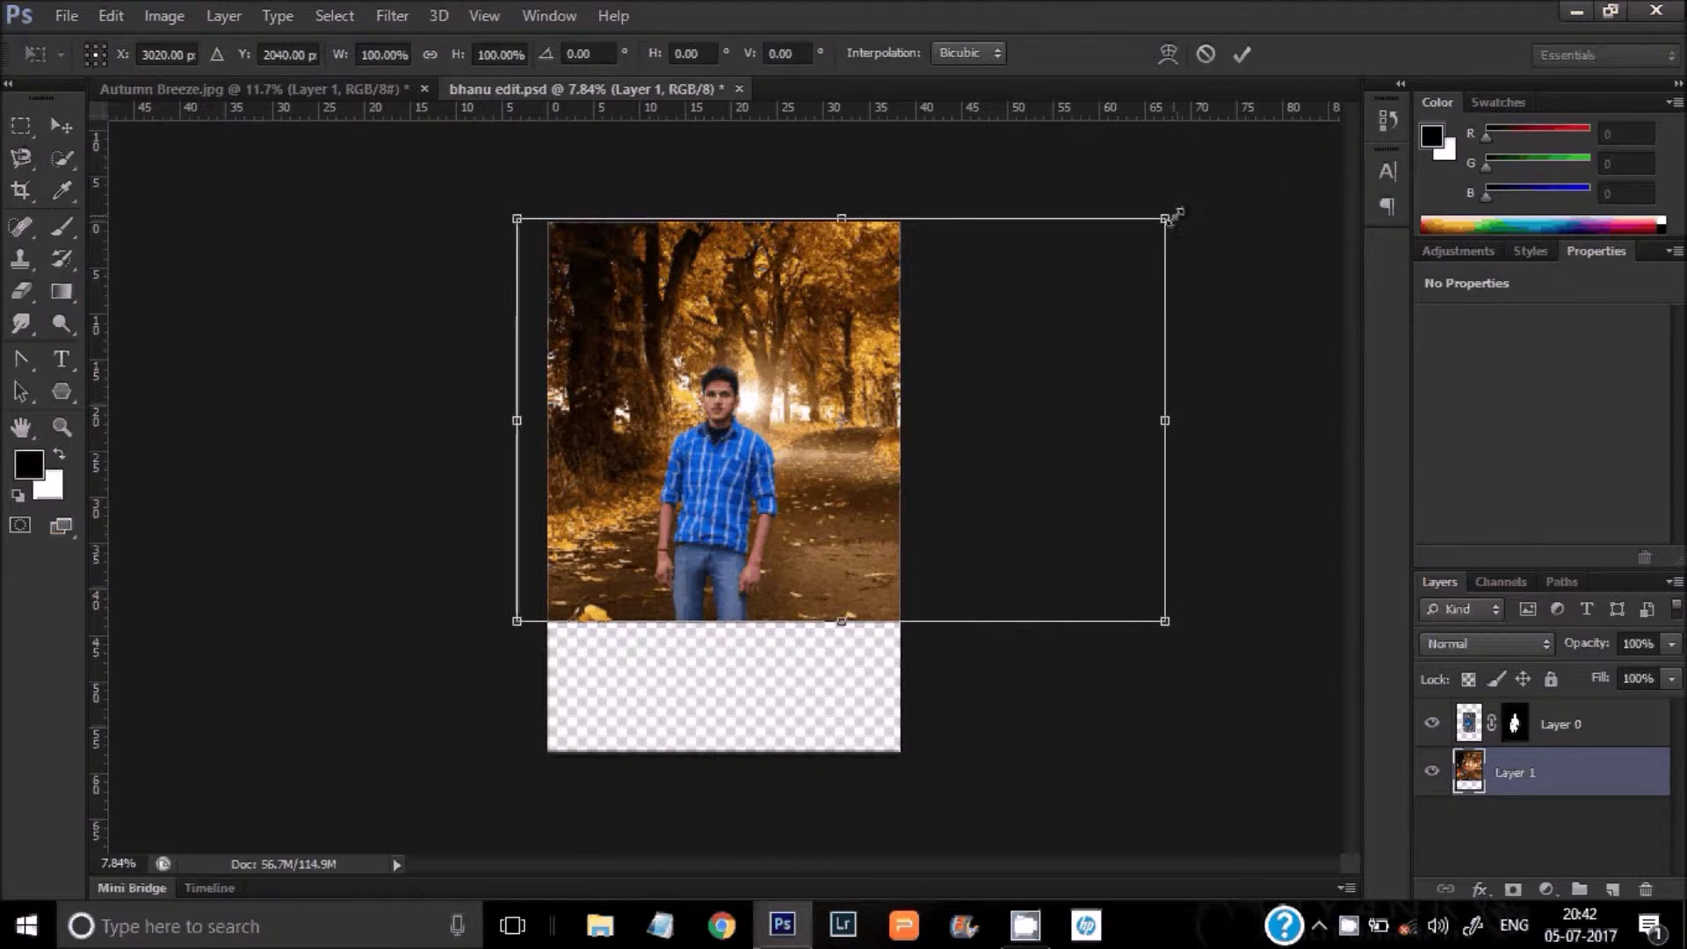
Step: Narrow the autumn forest Layer 1 to about 81% width and commit it
mouse_move(1167, 218)
left_mouse_down()
mouse_move(905, 252)
mouse_move(911, 218)
left_mouse_up()
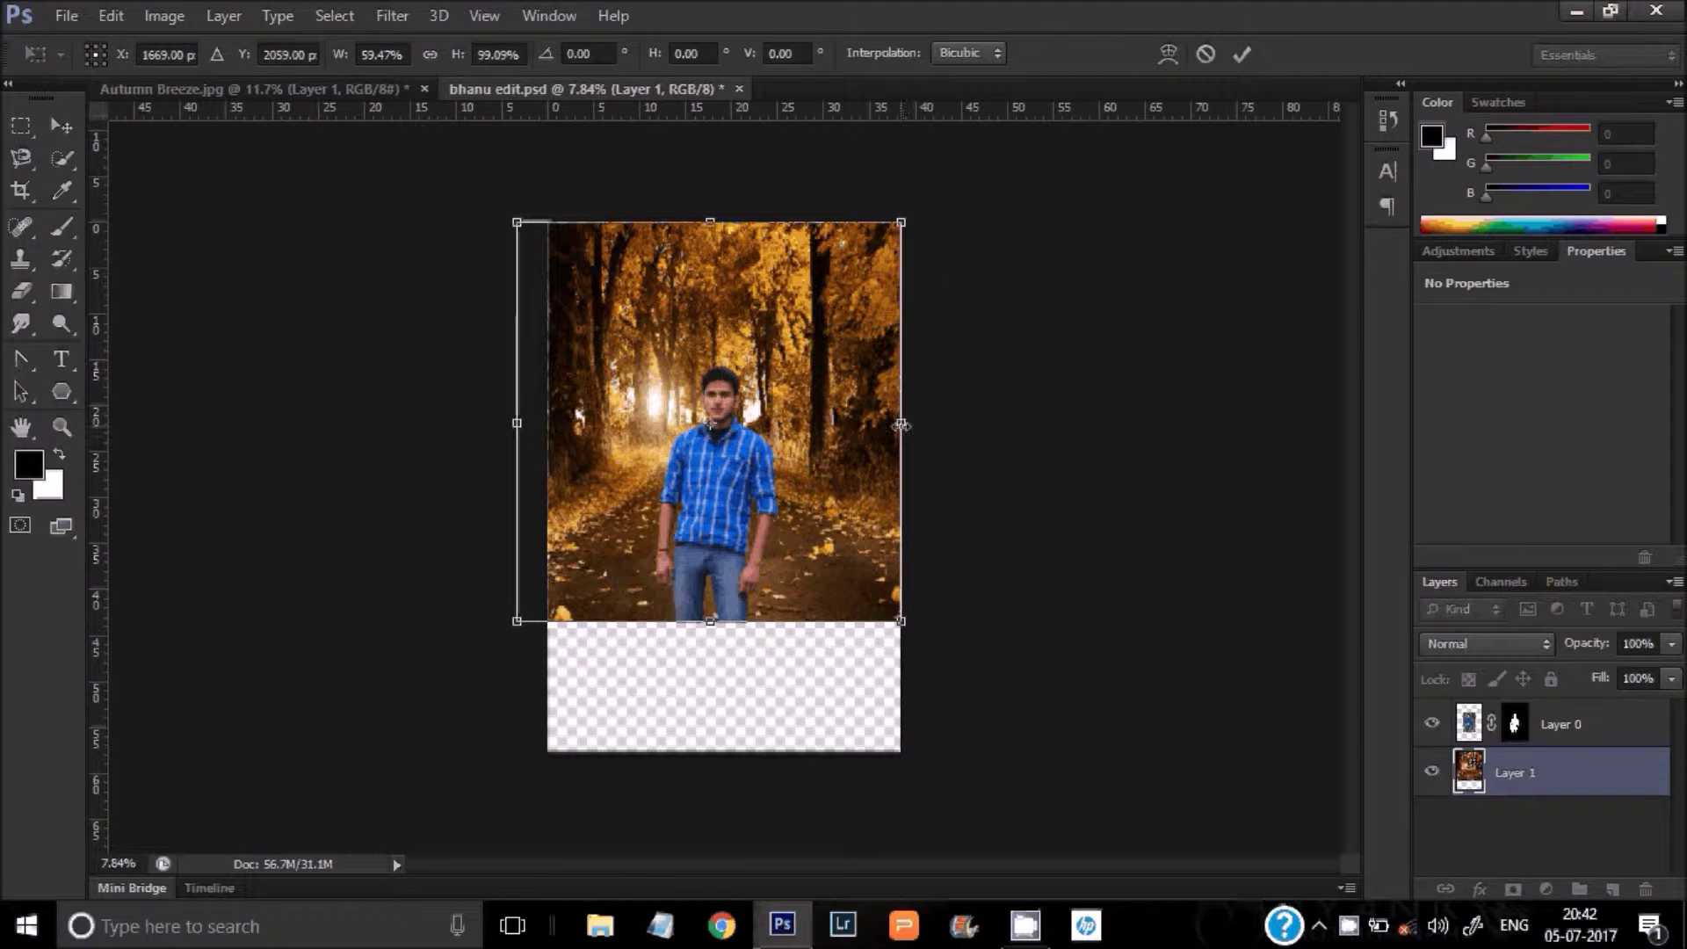
left_click_drag(901, 426, 1069, 436)
left_click_drag(534, 430, 546, 426)
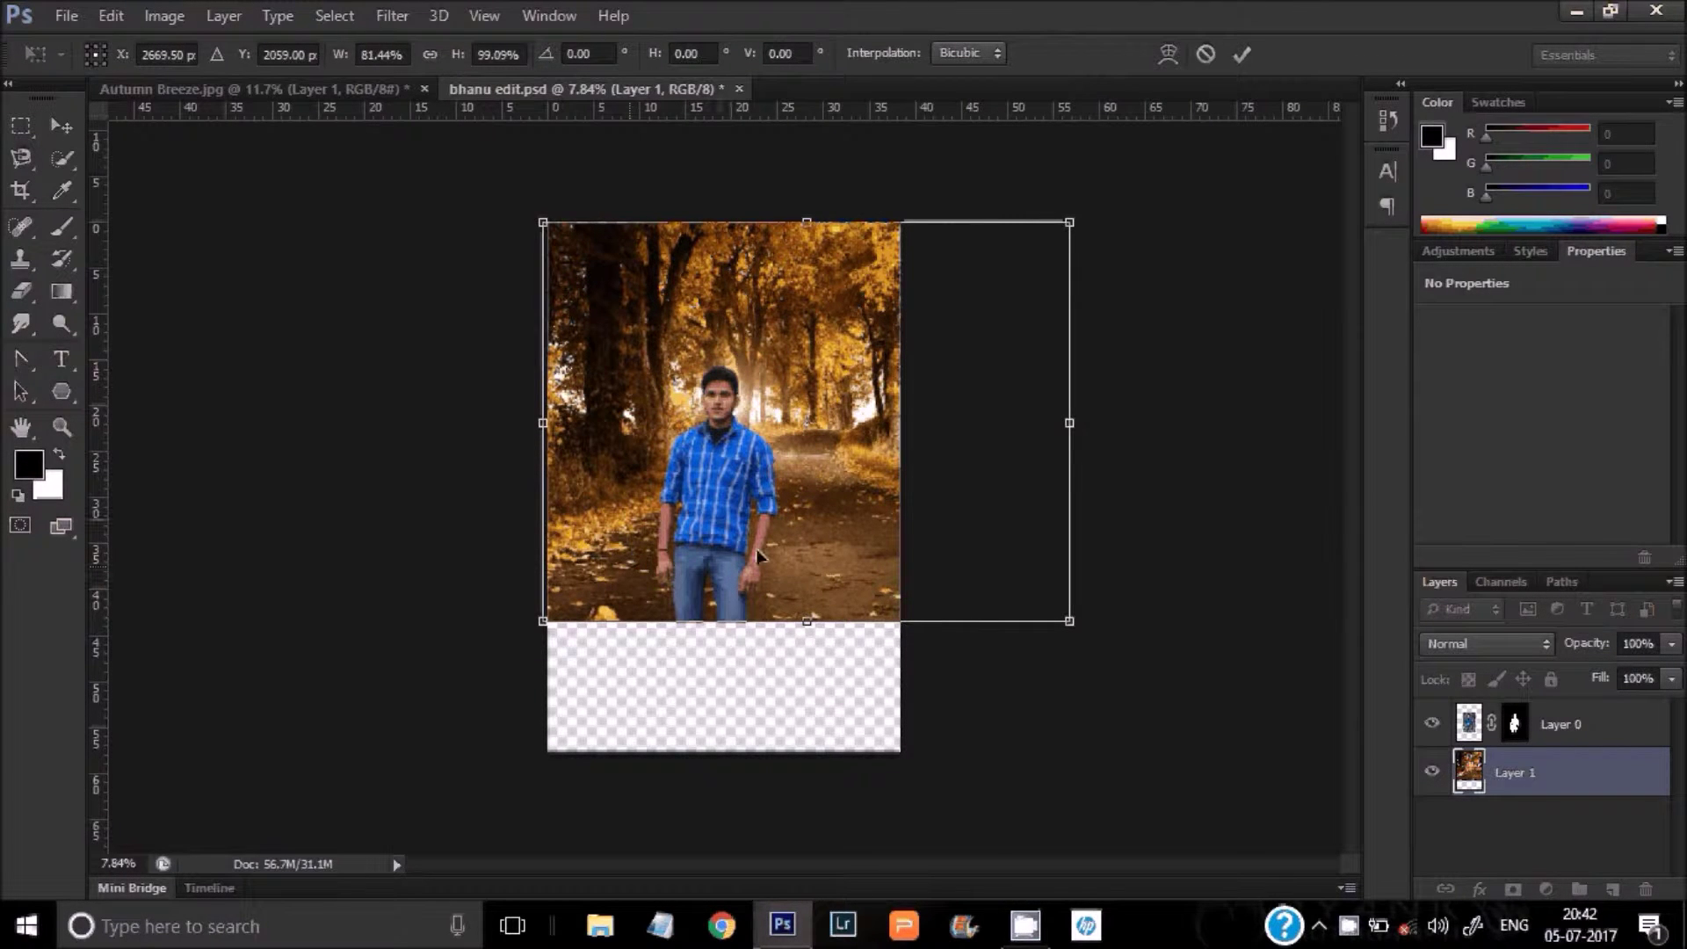
left_click(1242, 54)
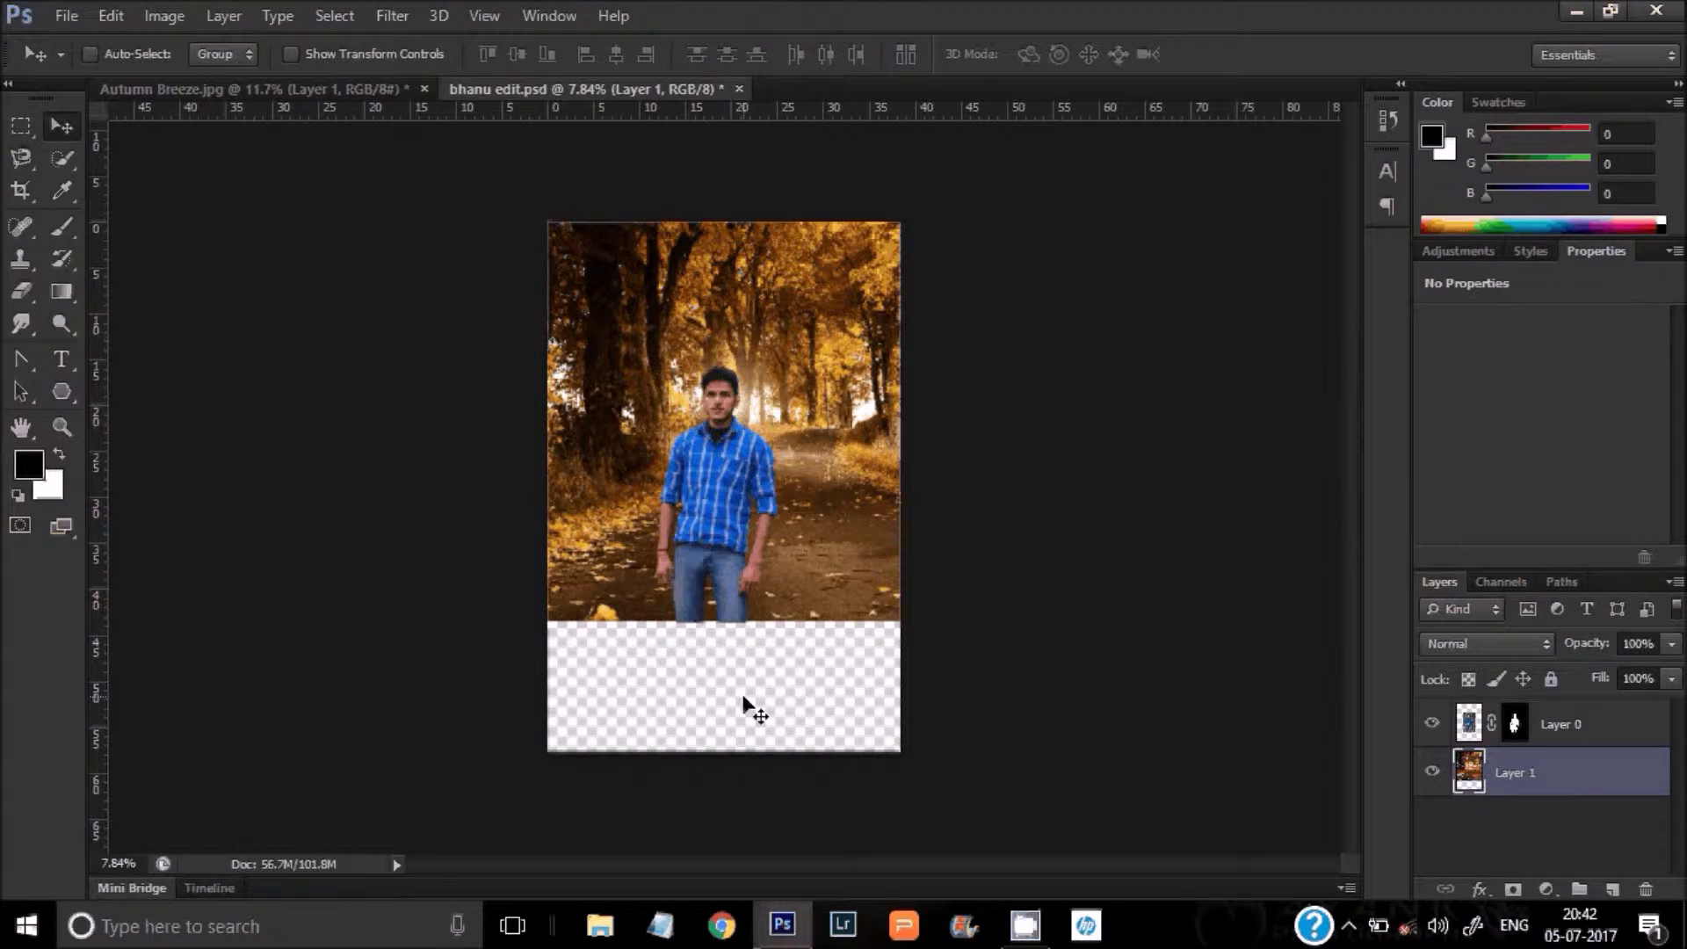
left_click(151, 18)
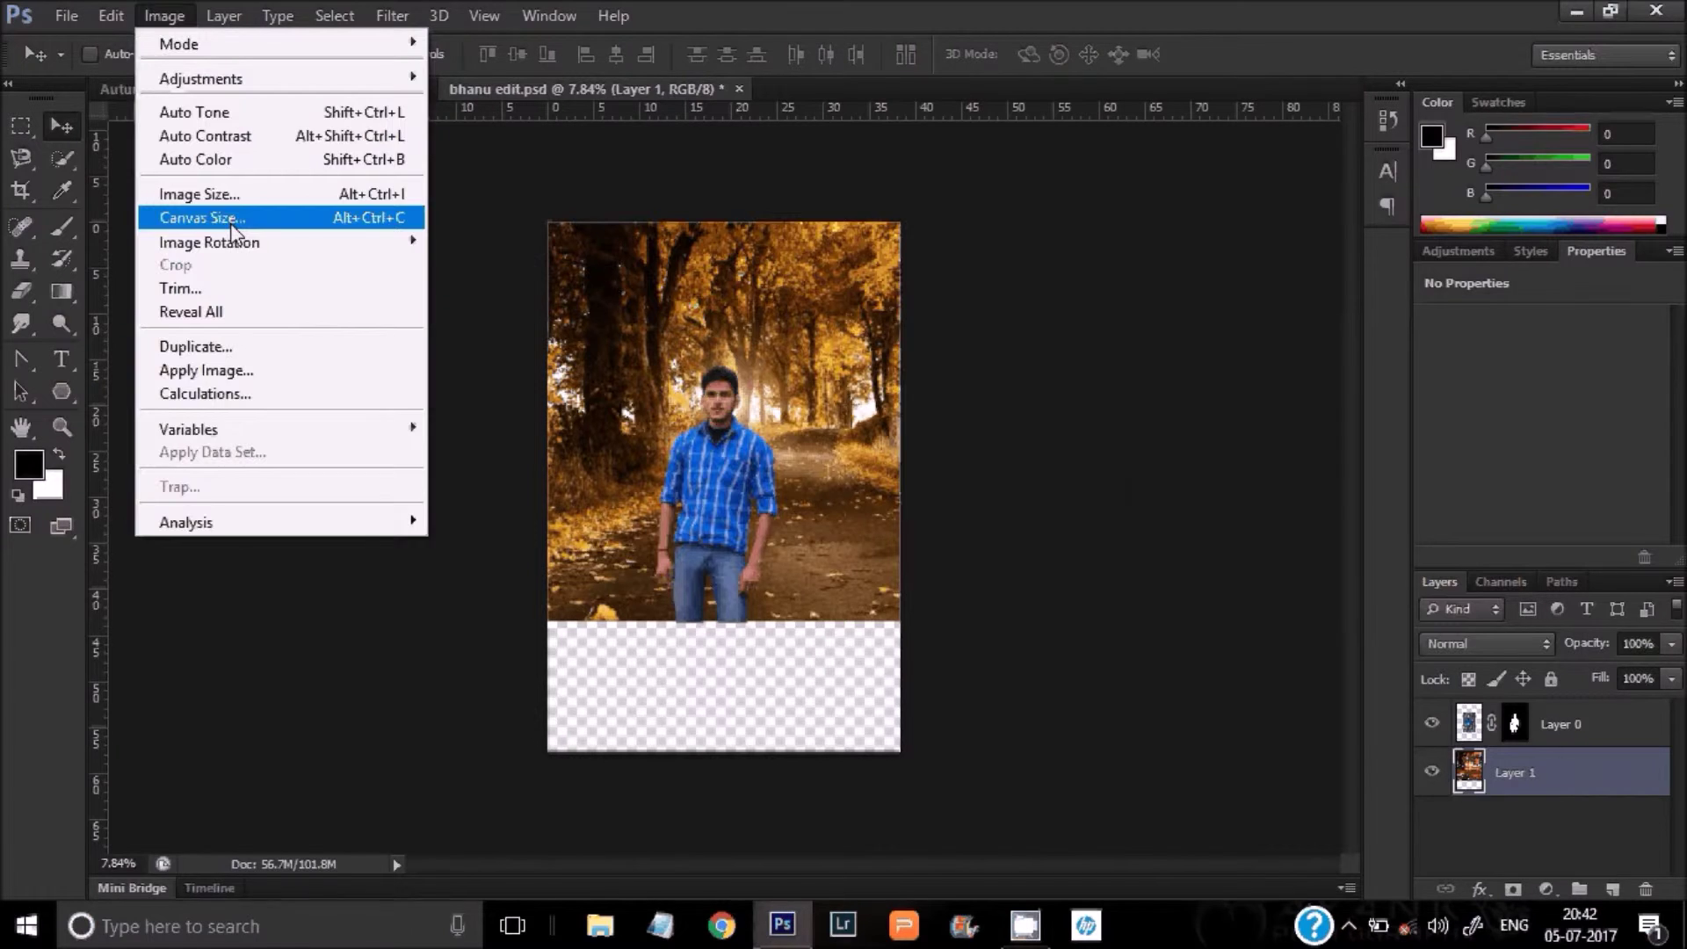
Step: Set the canvas width to 6632 pixels, anchored right, in Canvas Size
left_click(235, 230)
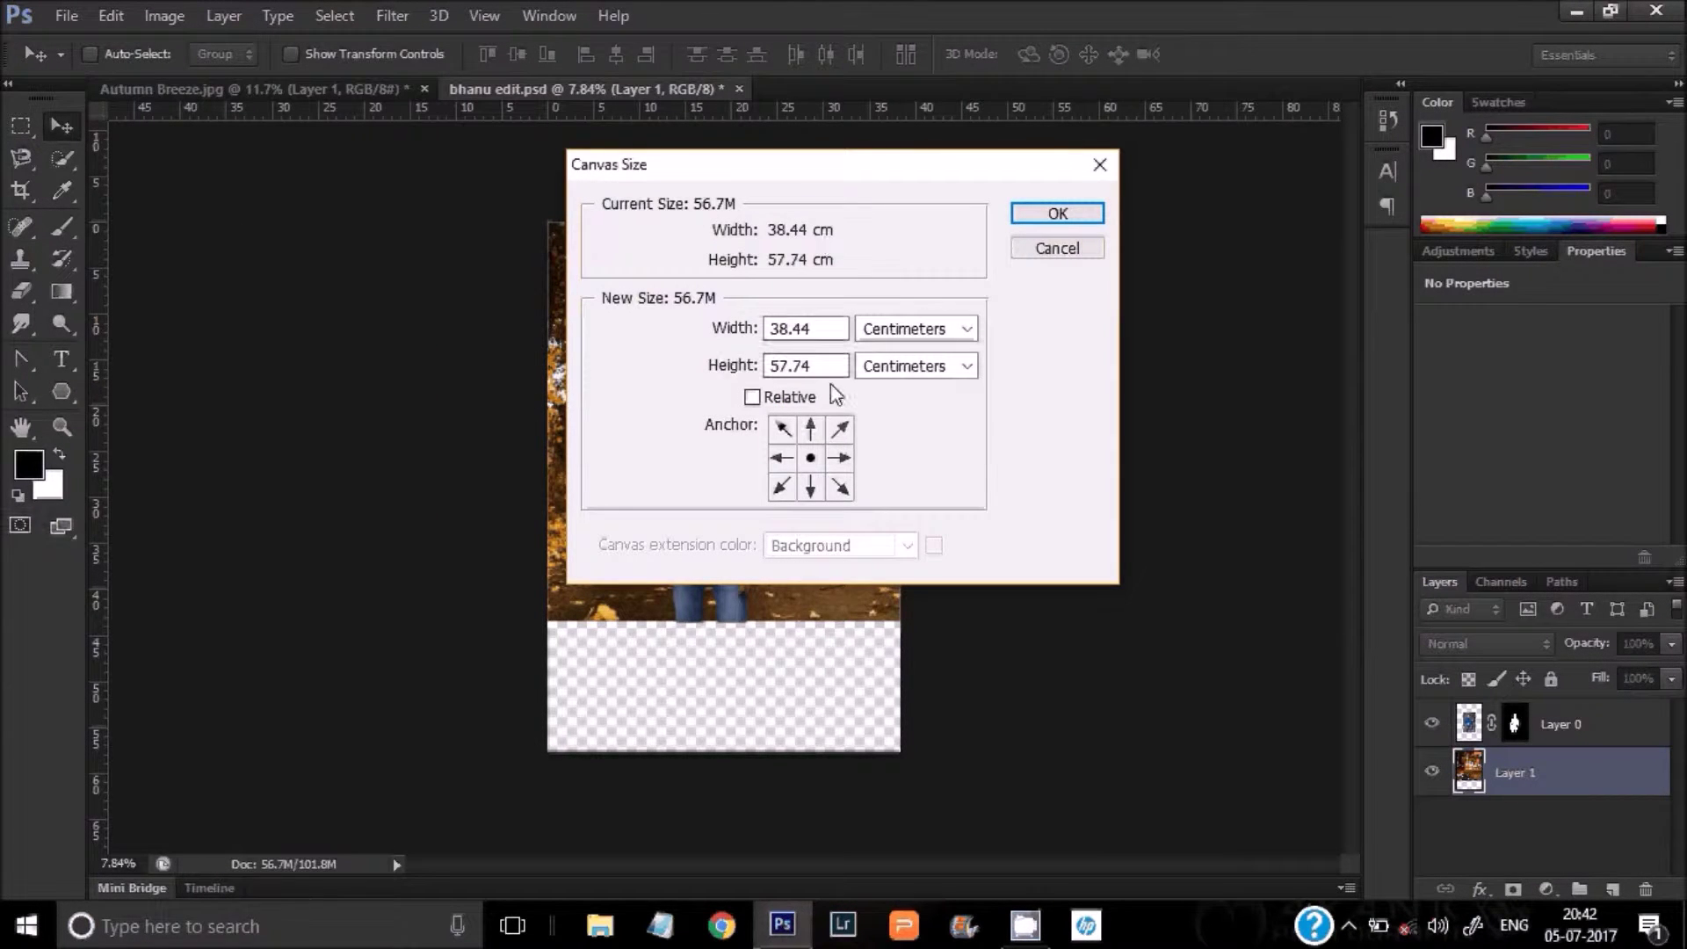
left_click(936, 329)
left_click(921, 373)
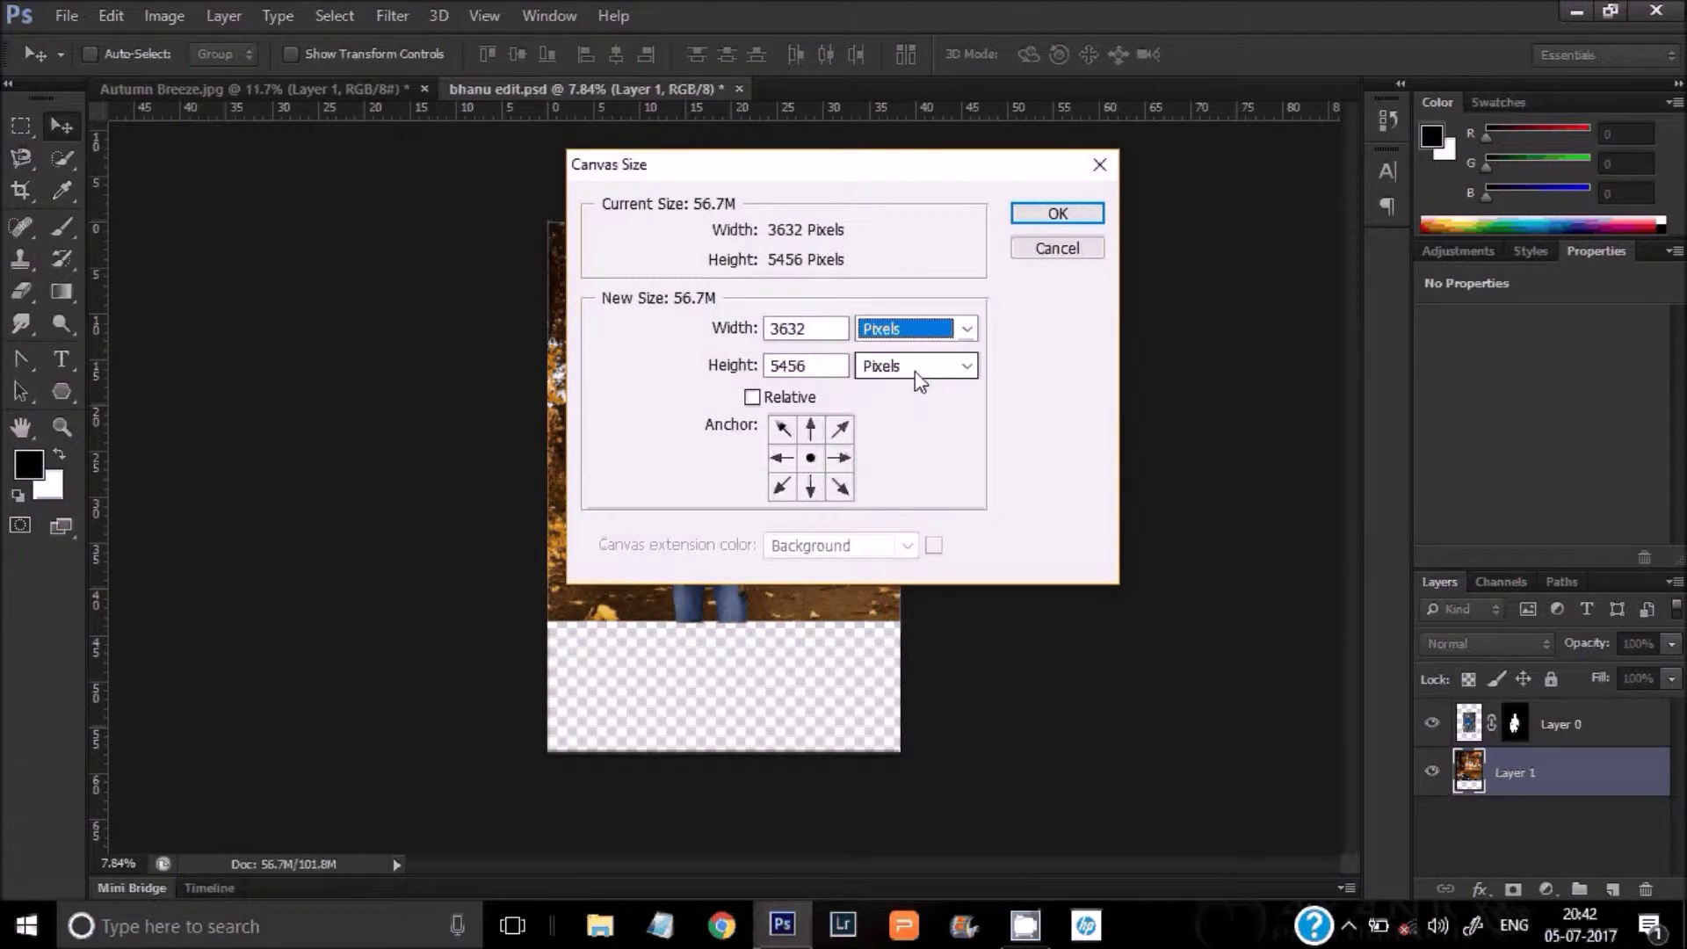
left_click(783, 329)
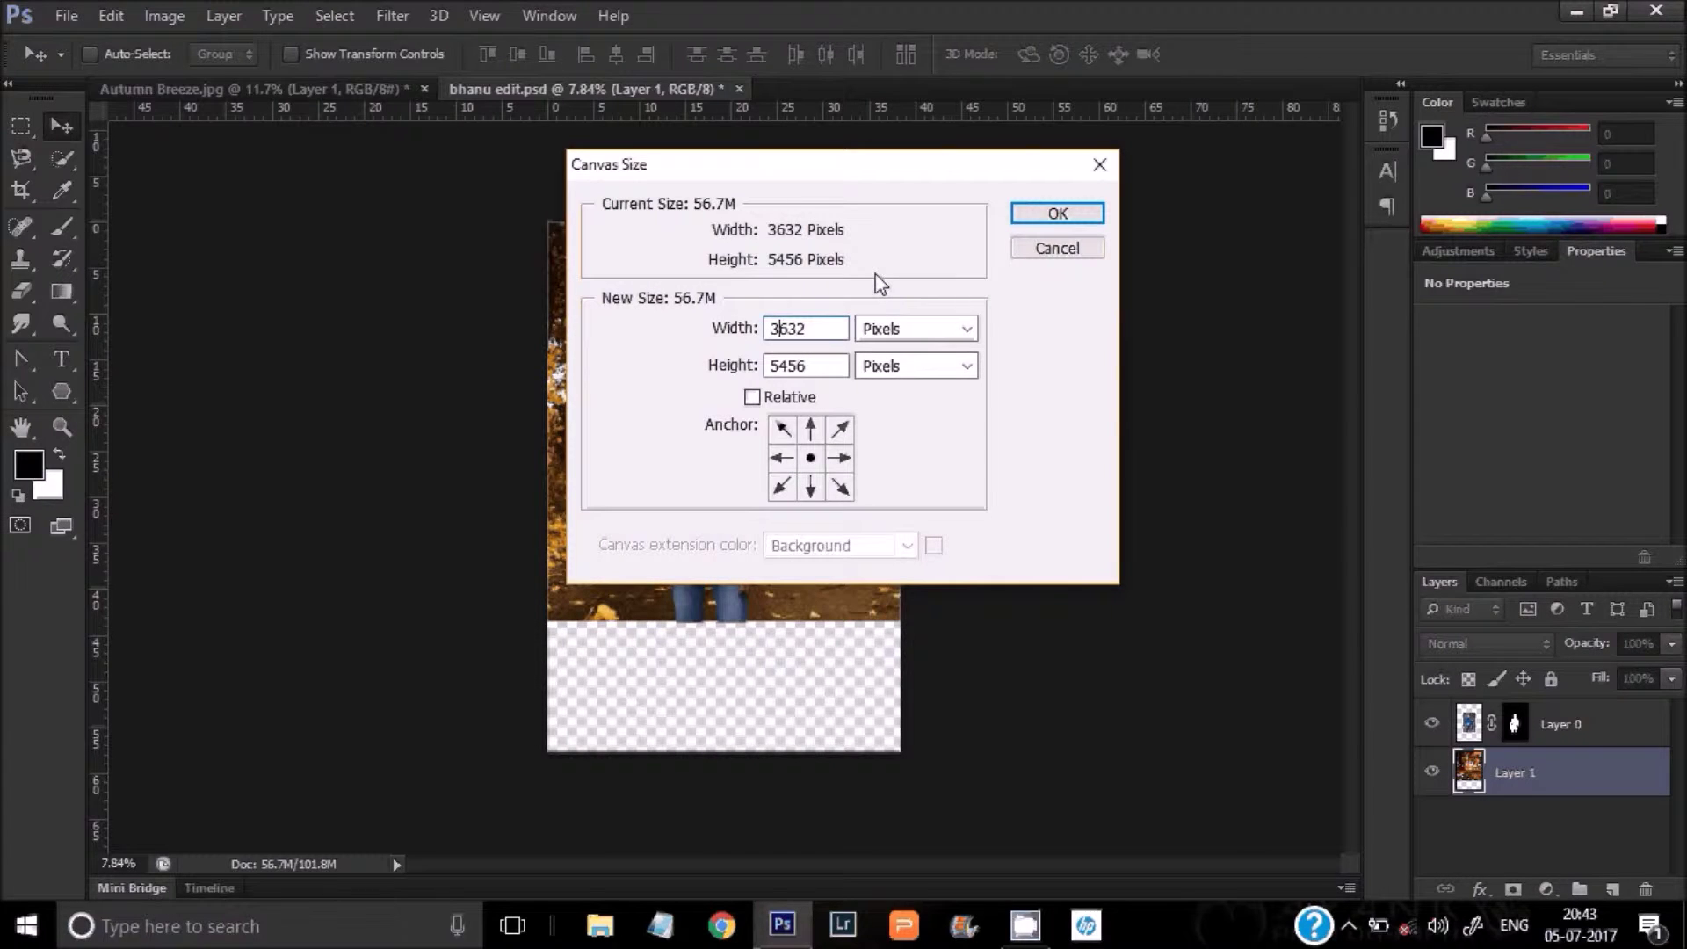
type("6632")
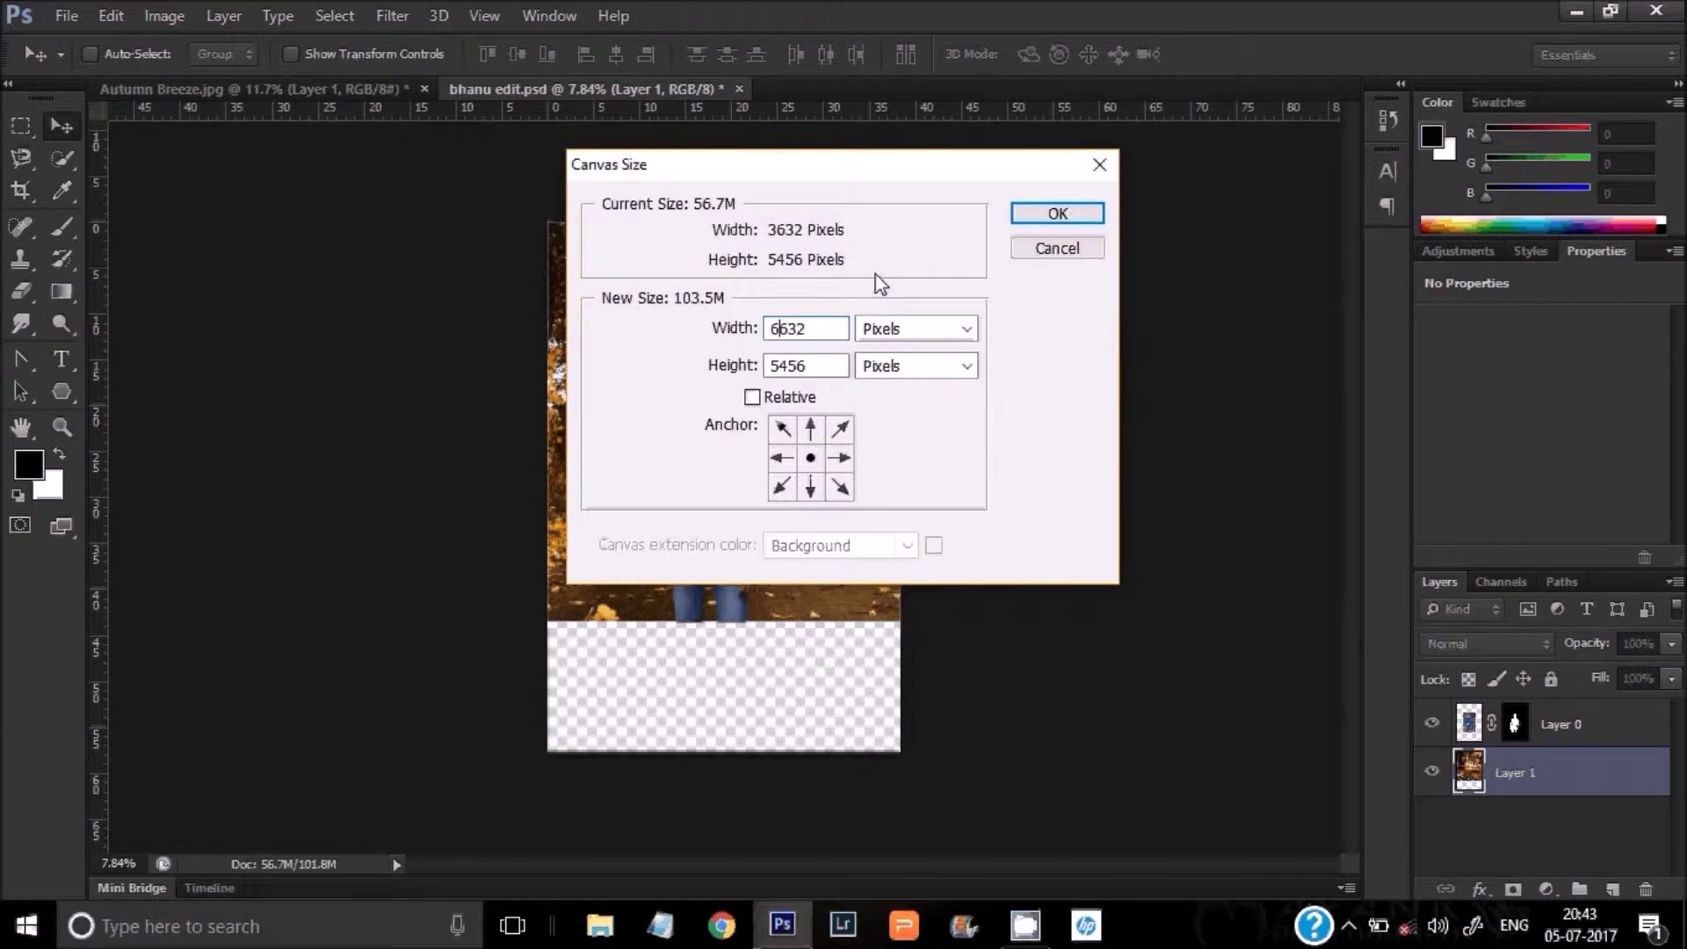
left_click(1056, 213)
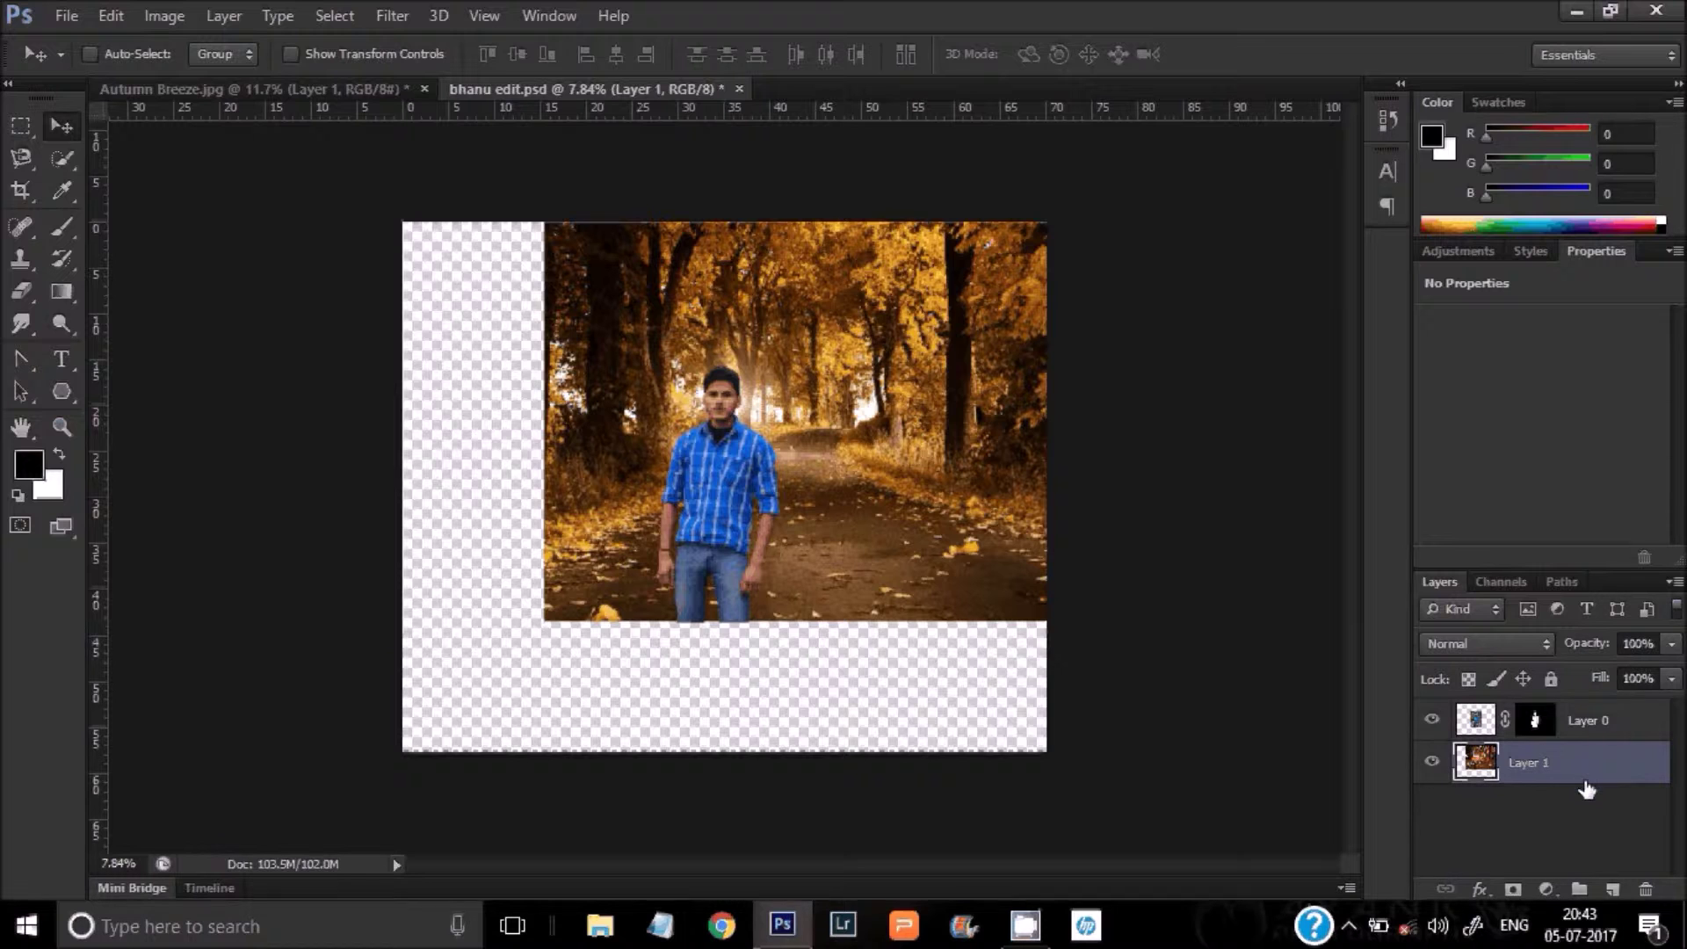
Step: Free-transform the forest layer to about 124.66% width so it fills the widened canvas
key("ctrl+t")
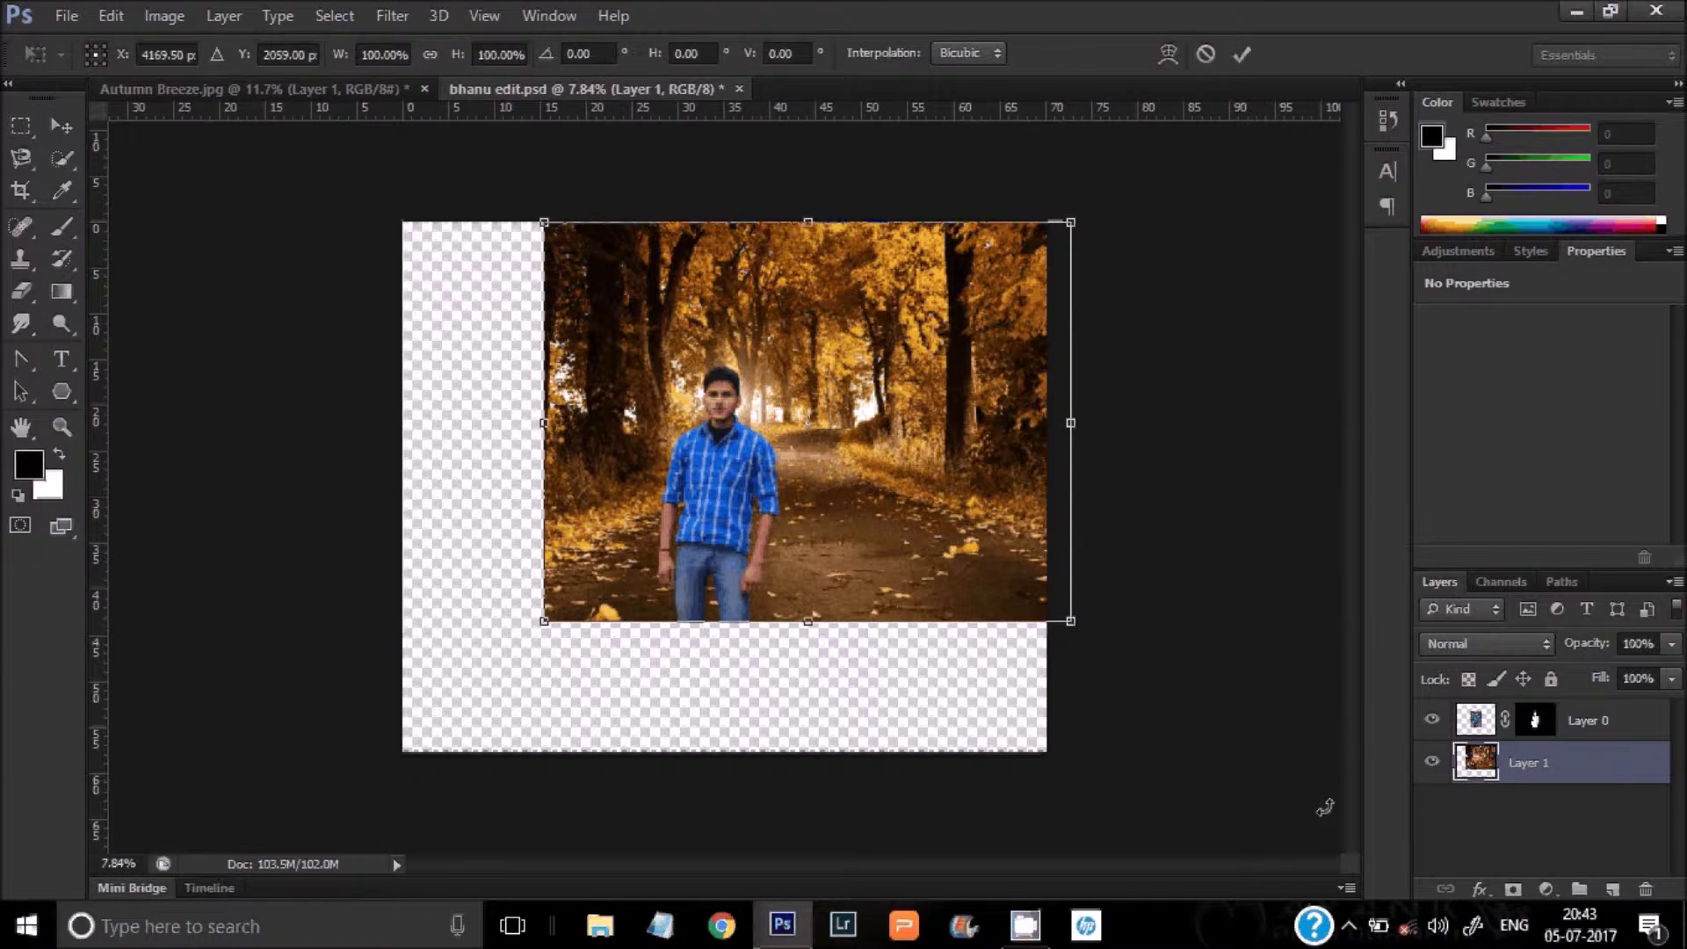
left_click_drag(544, 423, 401, 440)
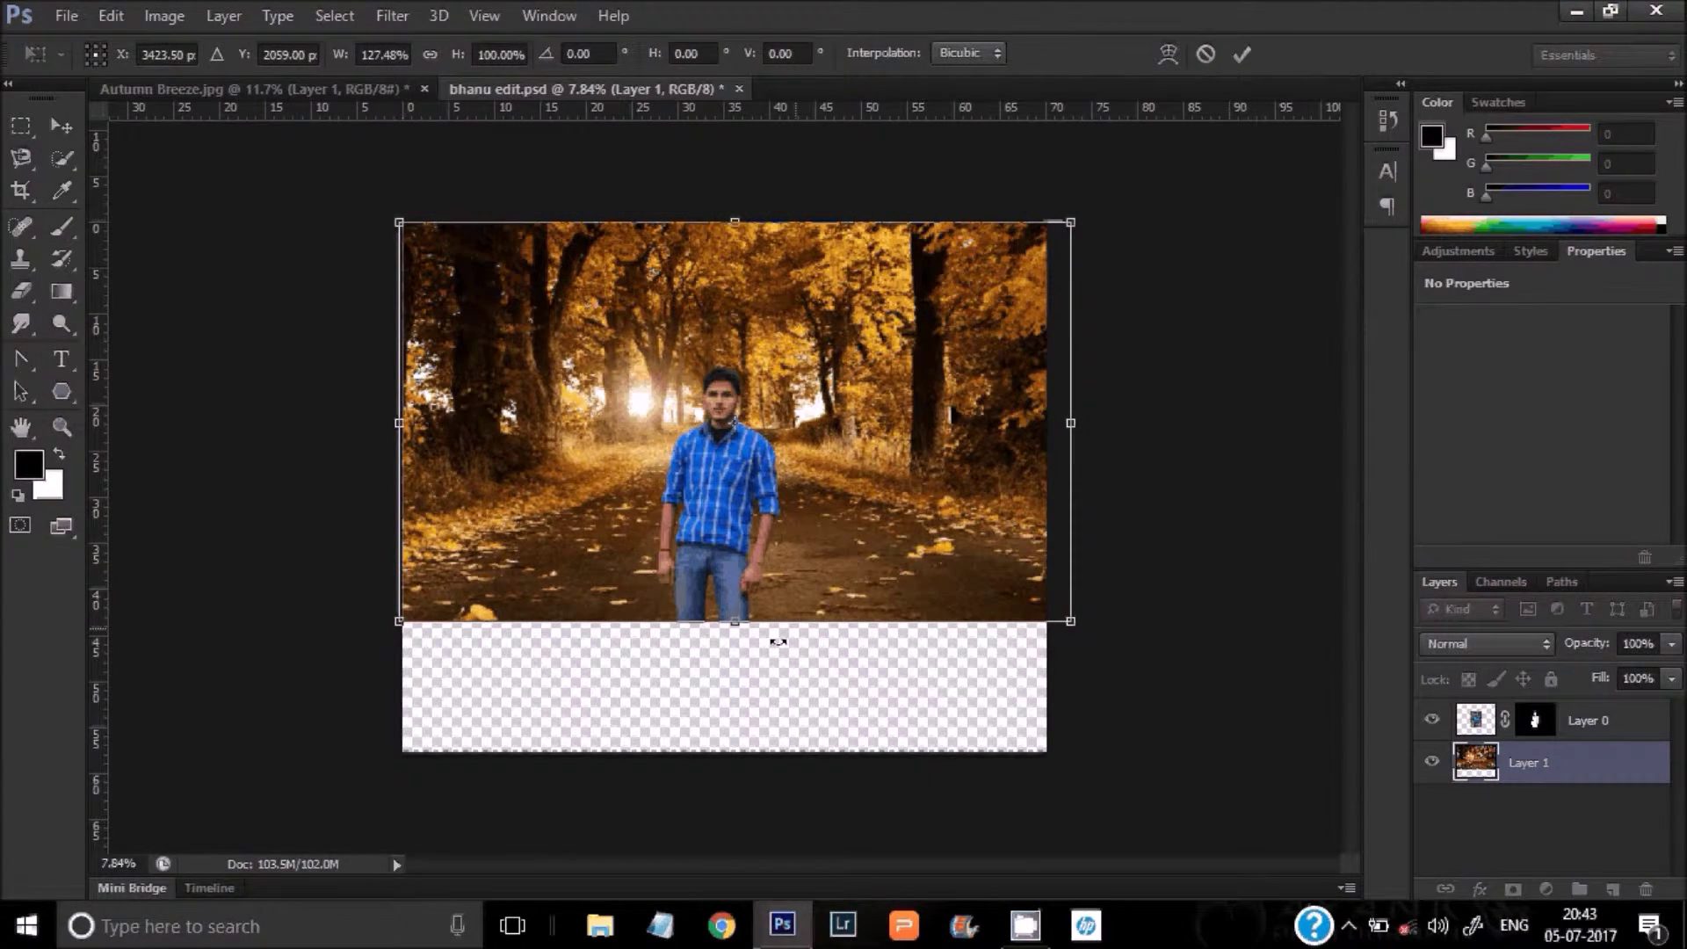
mouse_move(742, 633)
left_mouse_down()
mouse_move(745, 752)
mouse_move(734, 621)
left_mouse_up()
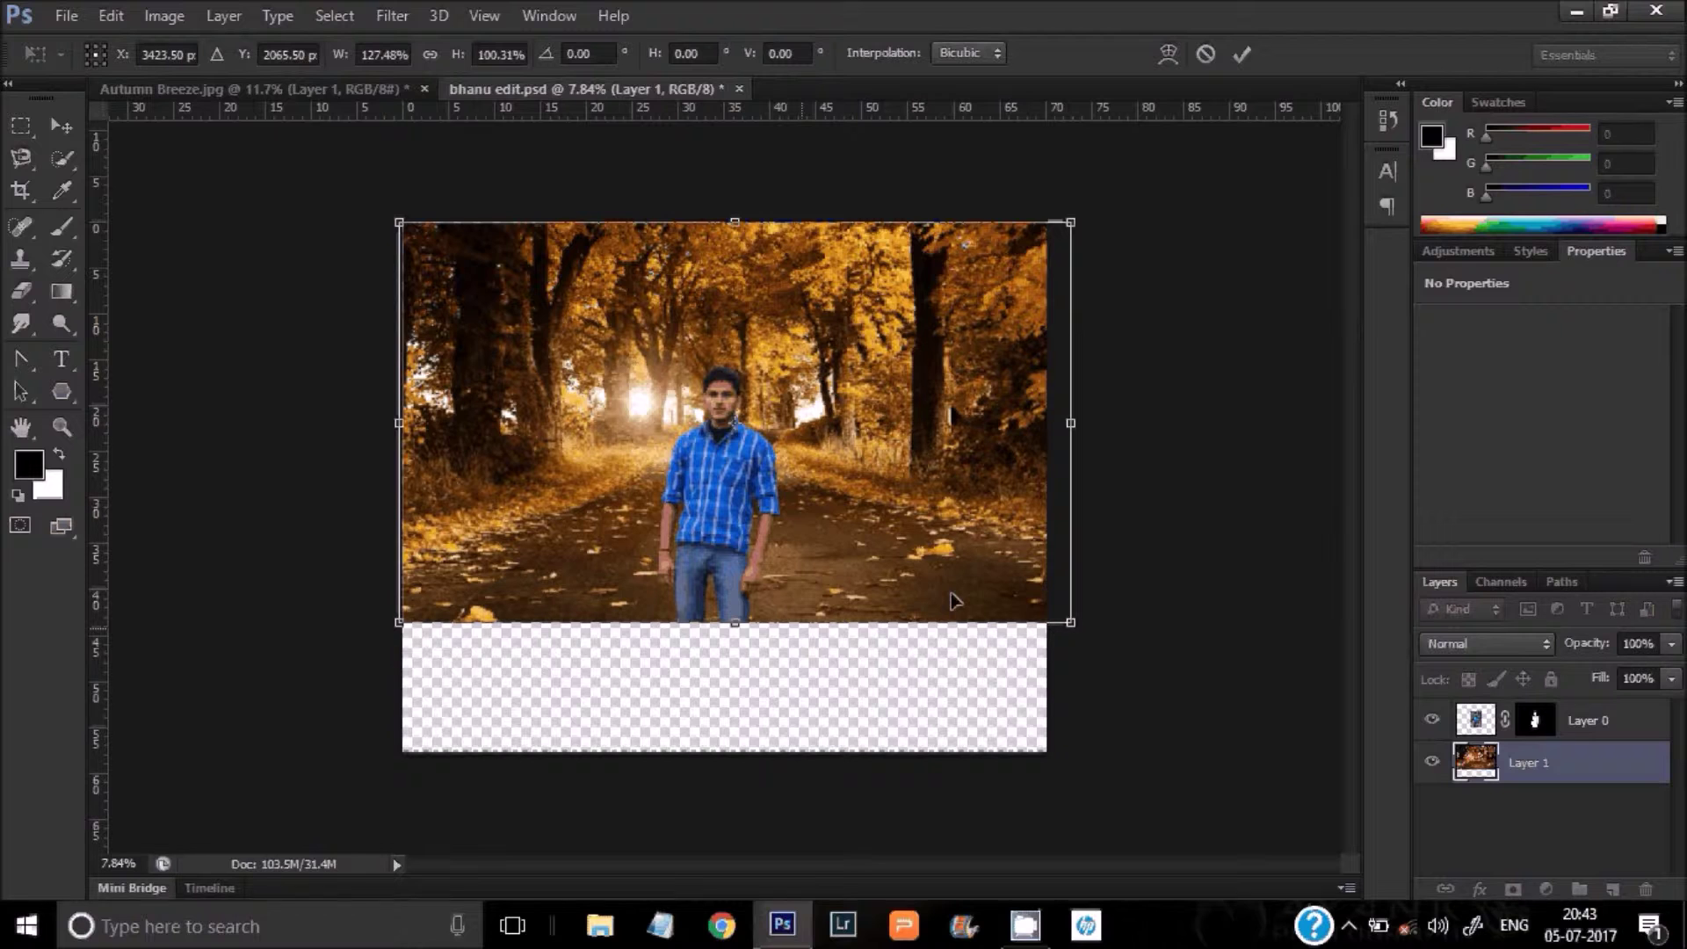
left_click_drag(1070, 421, 1057, 430)
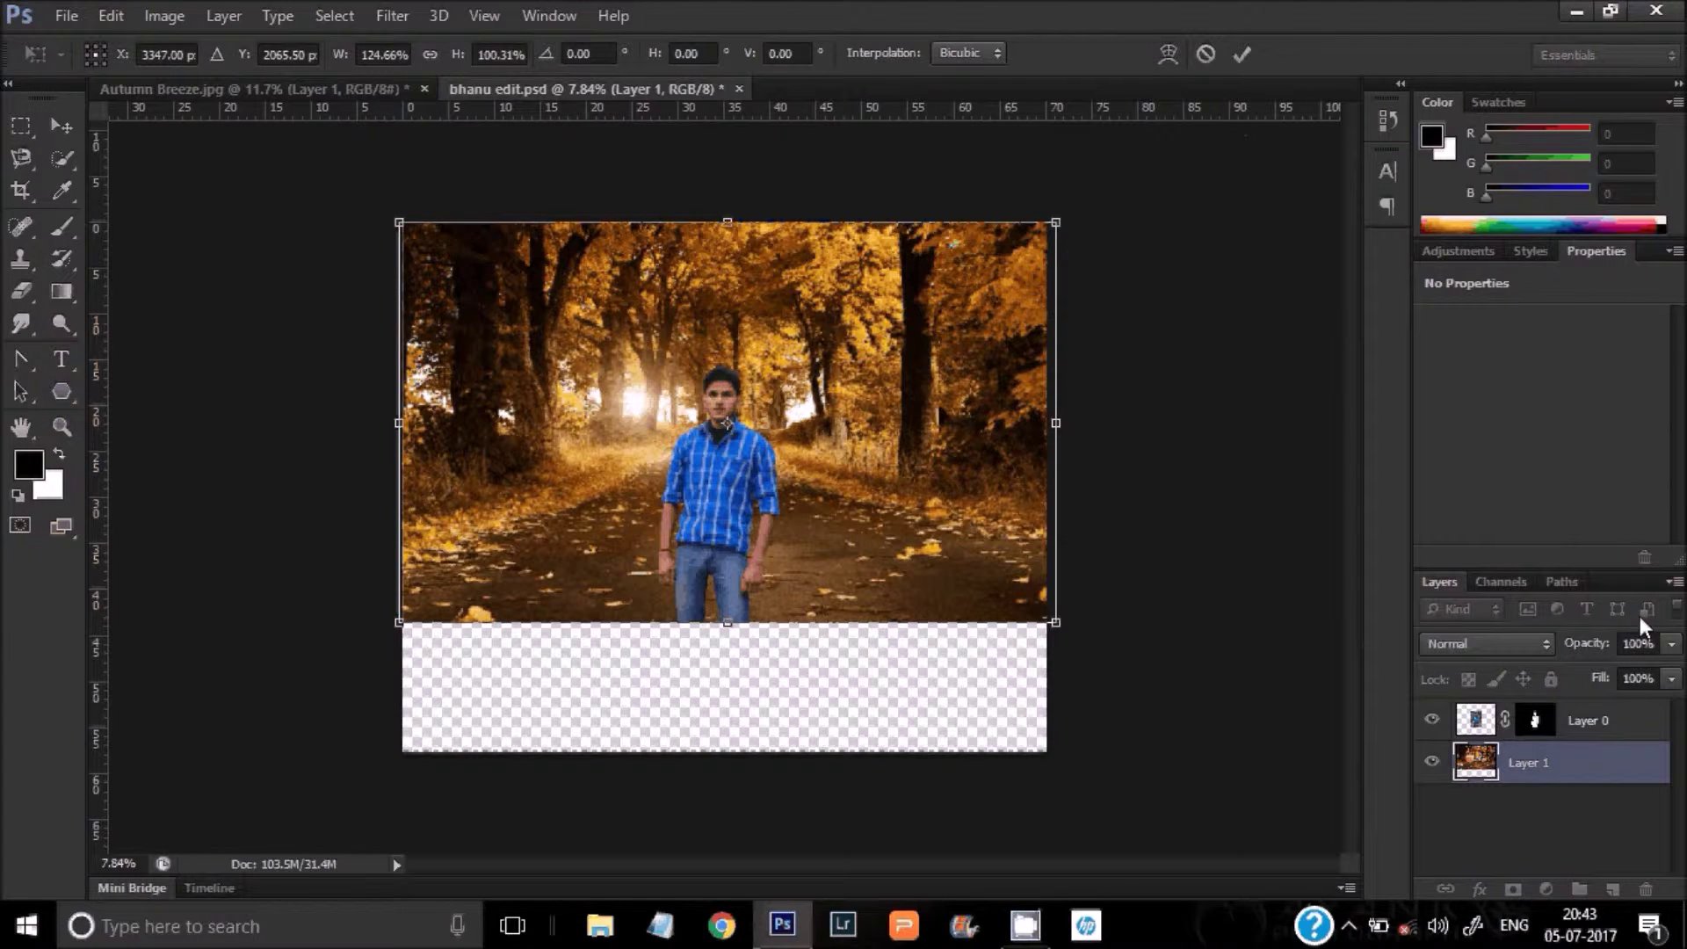
left_click(1239, 54)
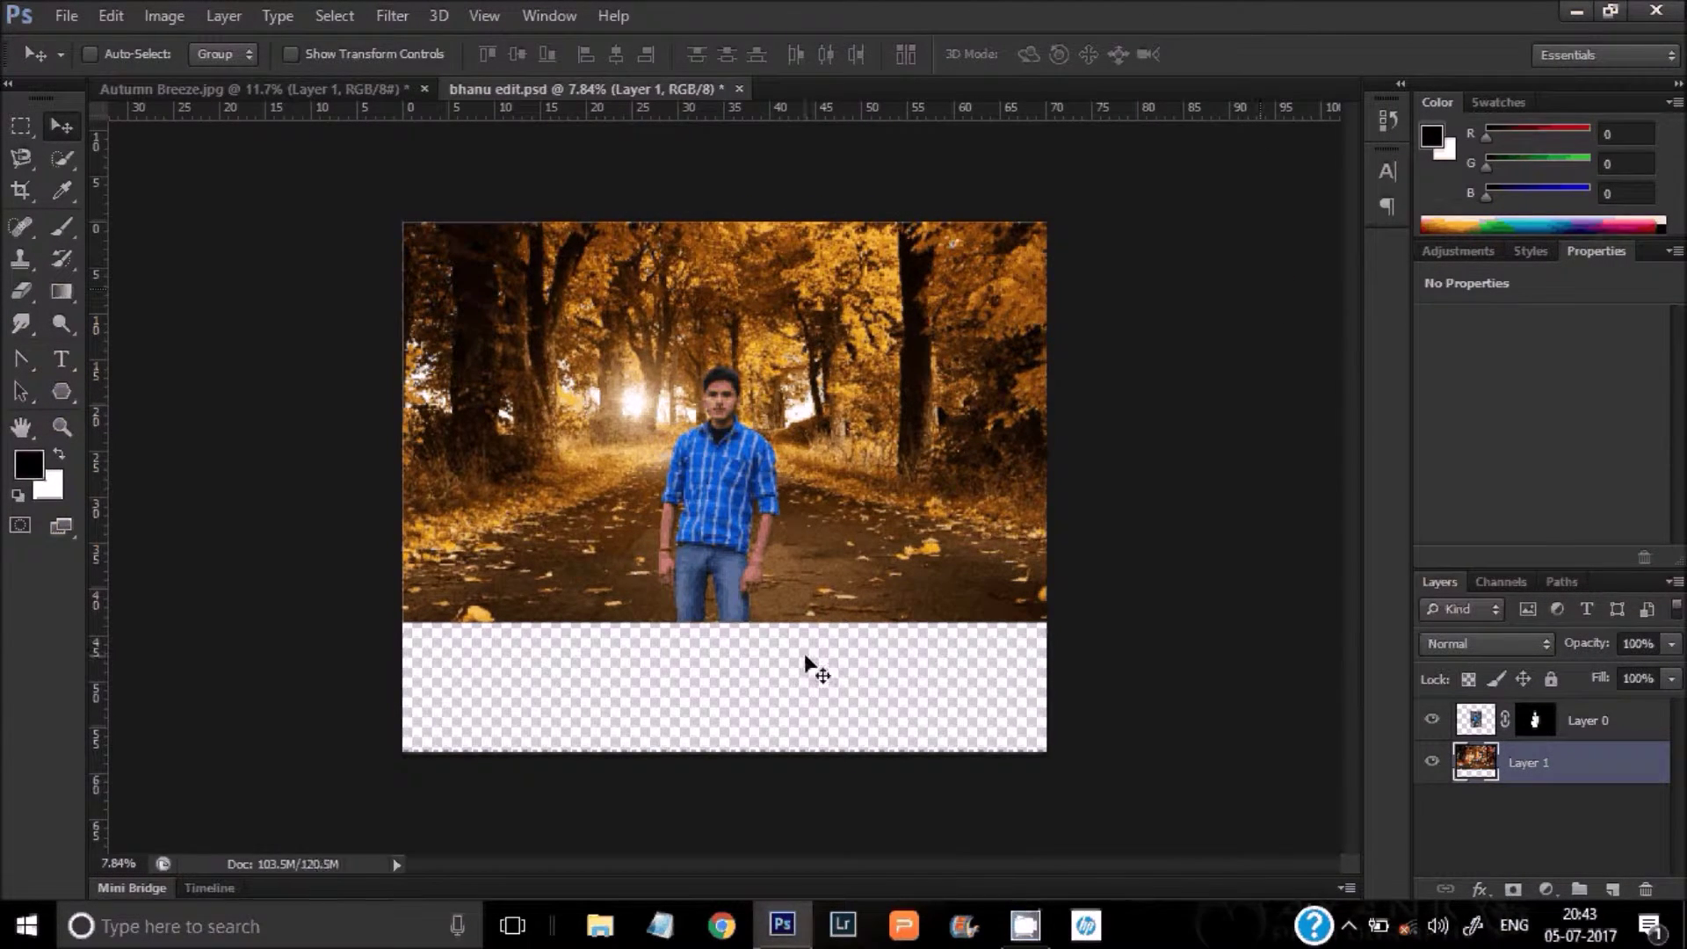
left_click(13, 202)
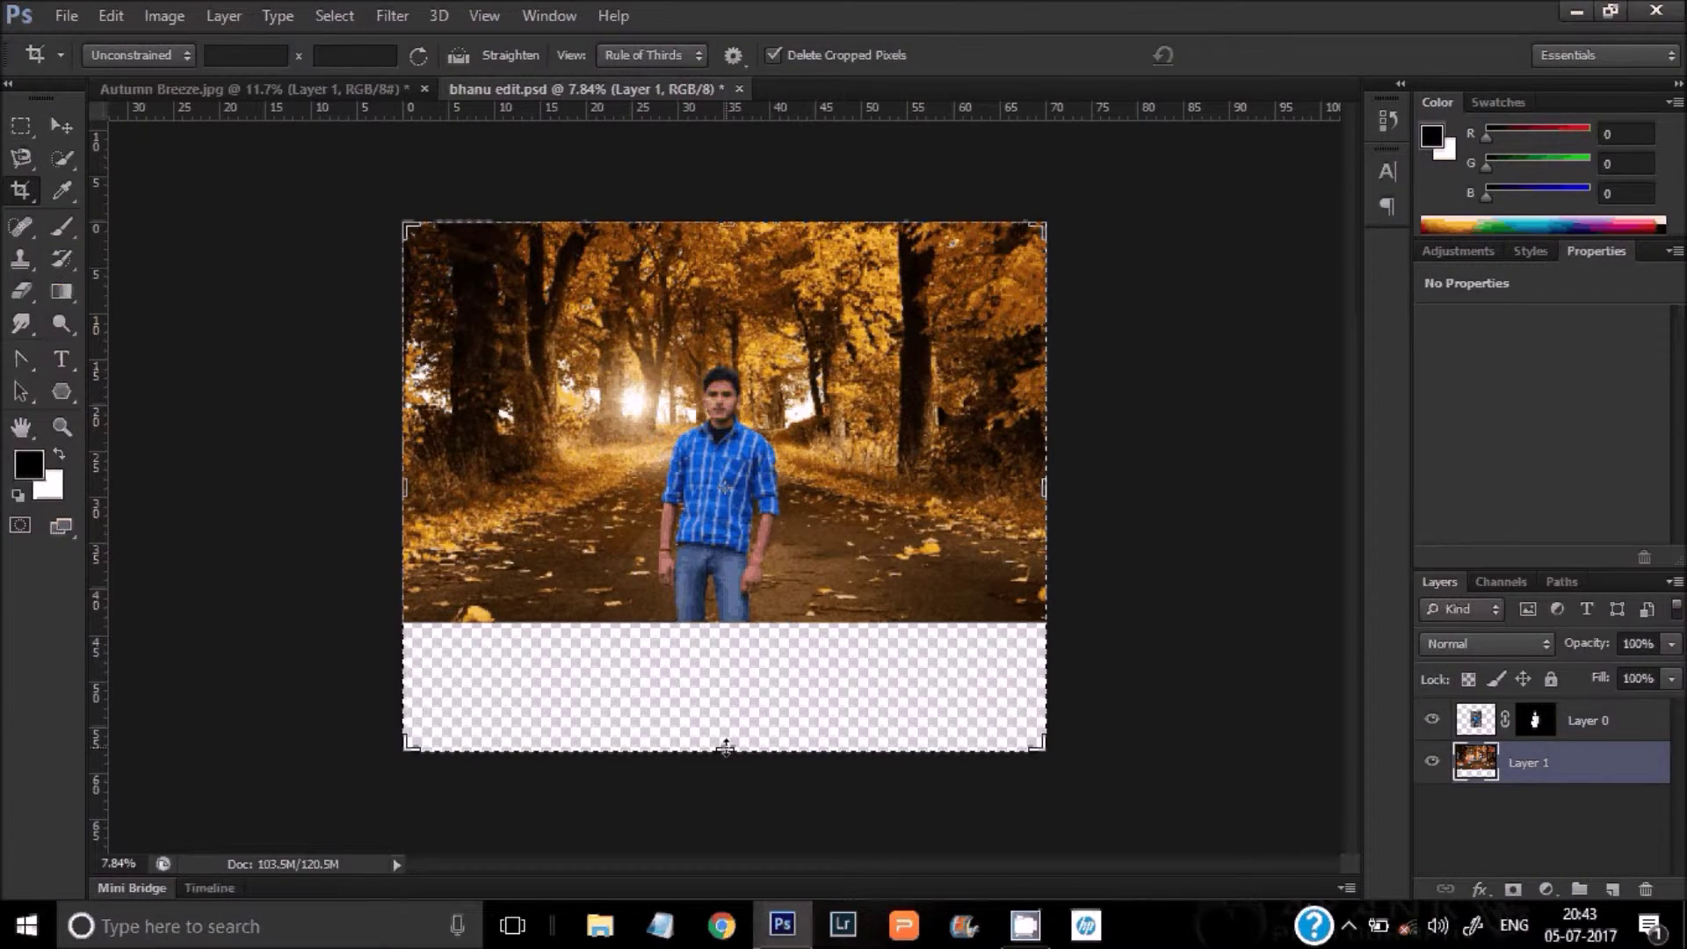
Step: Crop the bottom edge up to the forest's base, then fit the image on screen
left_click_drag(726, 747, 722, 684)
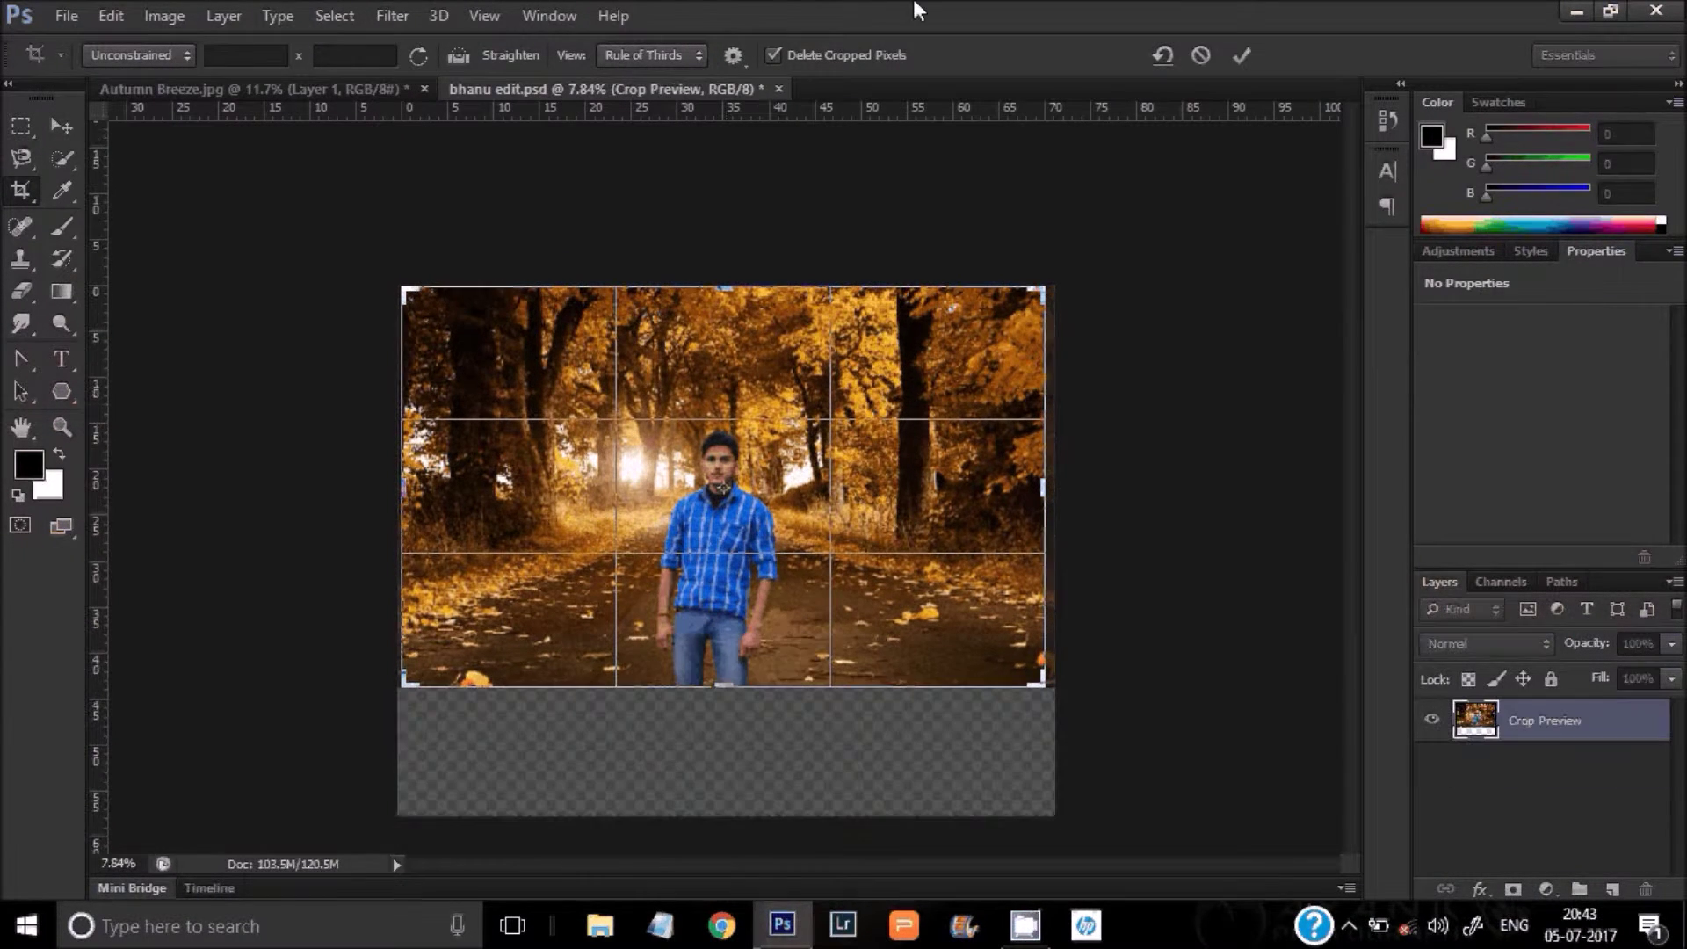
left_click(1240, 54)
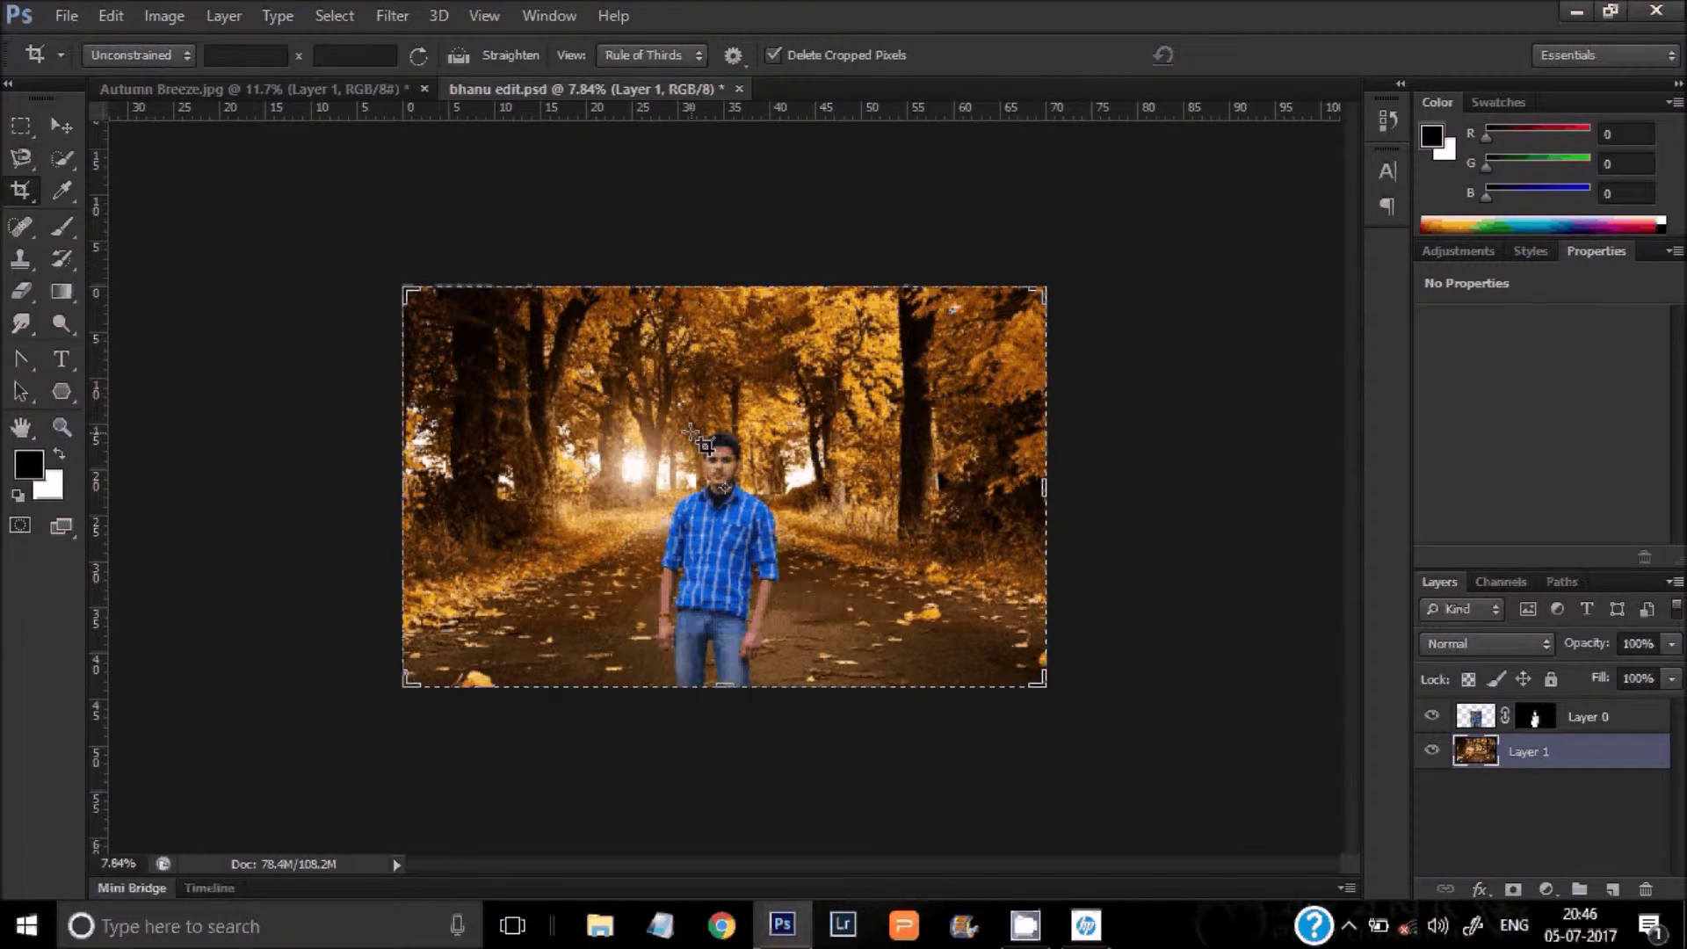
scroll(729, 452, "up", 5)
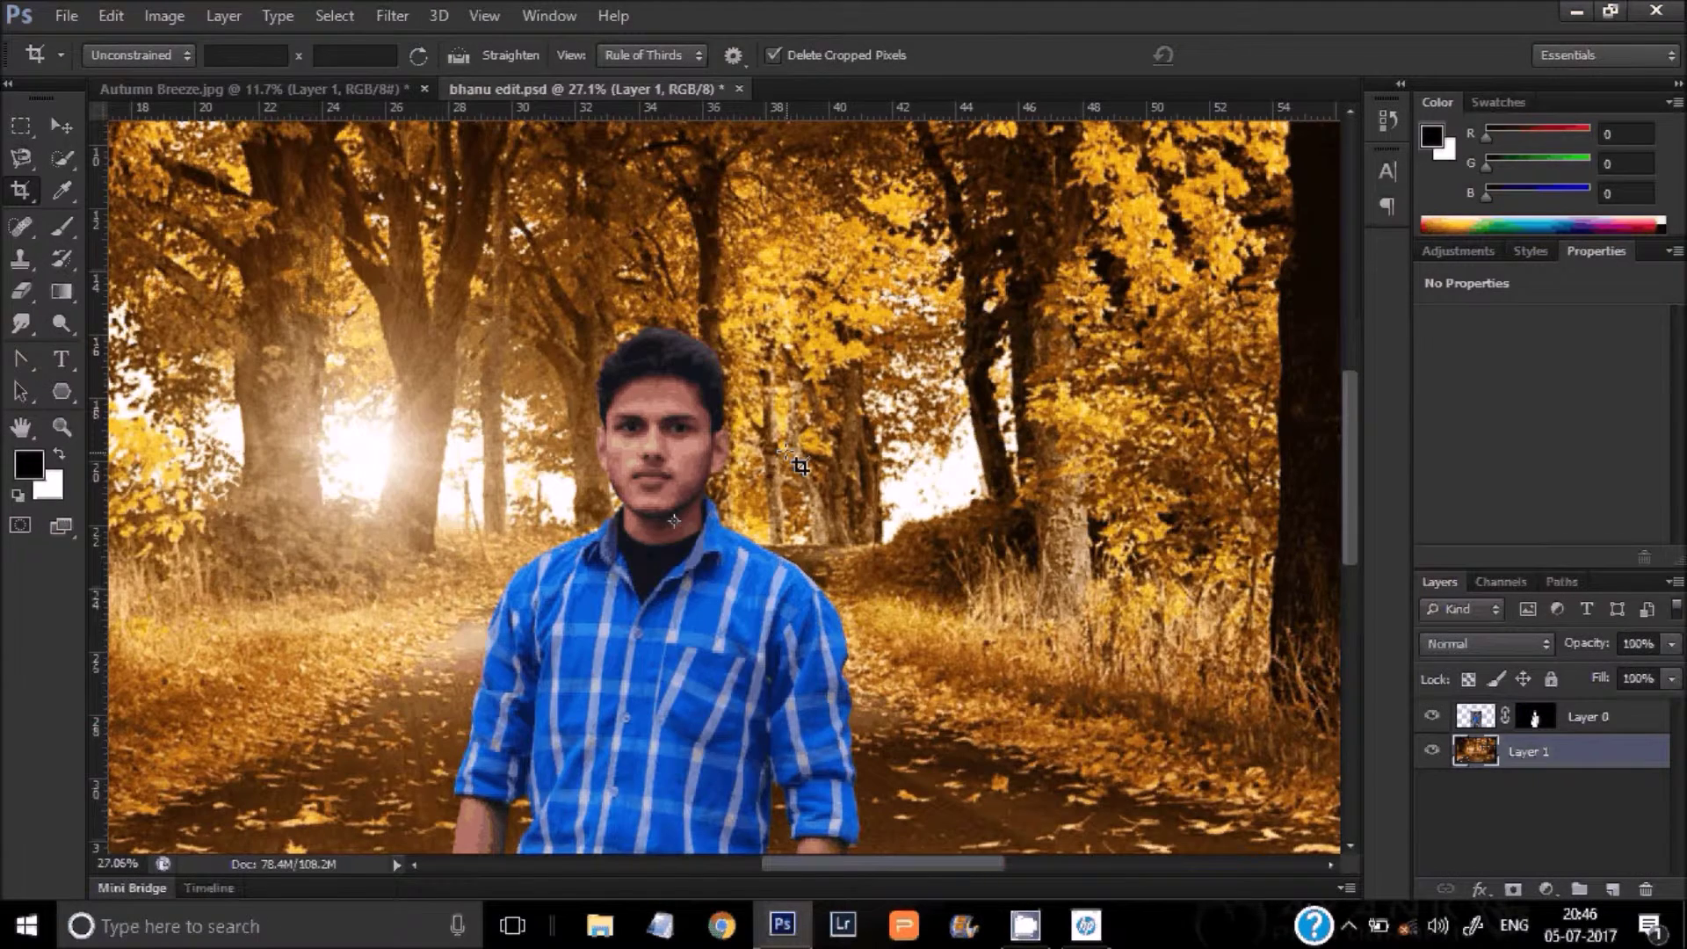
scroll(800, 465, "up", 3)
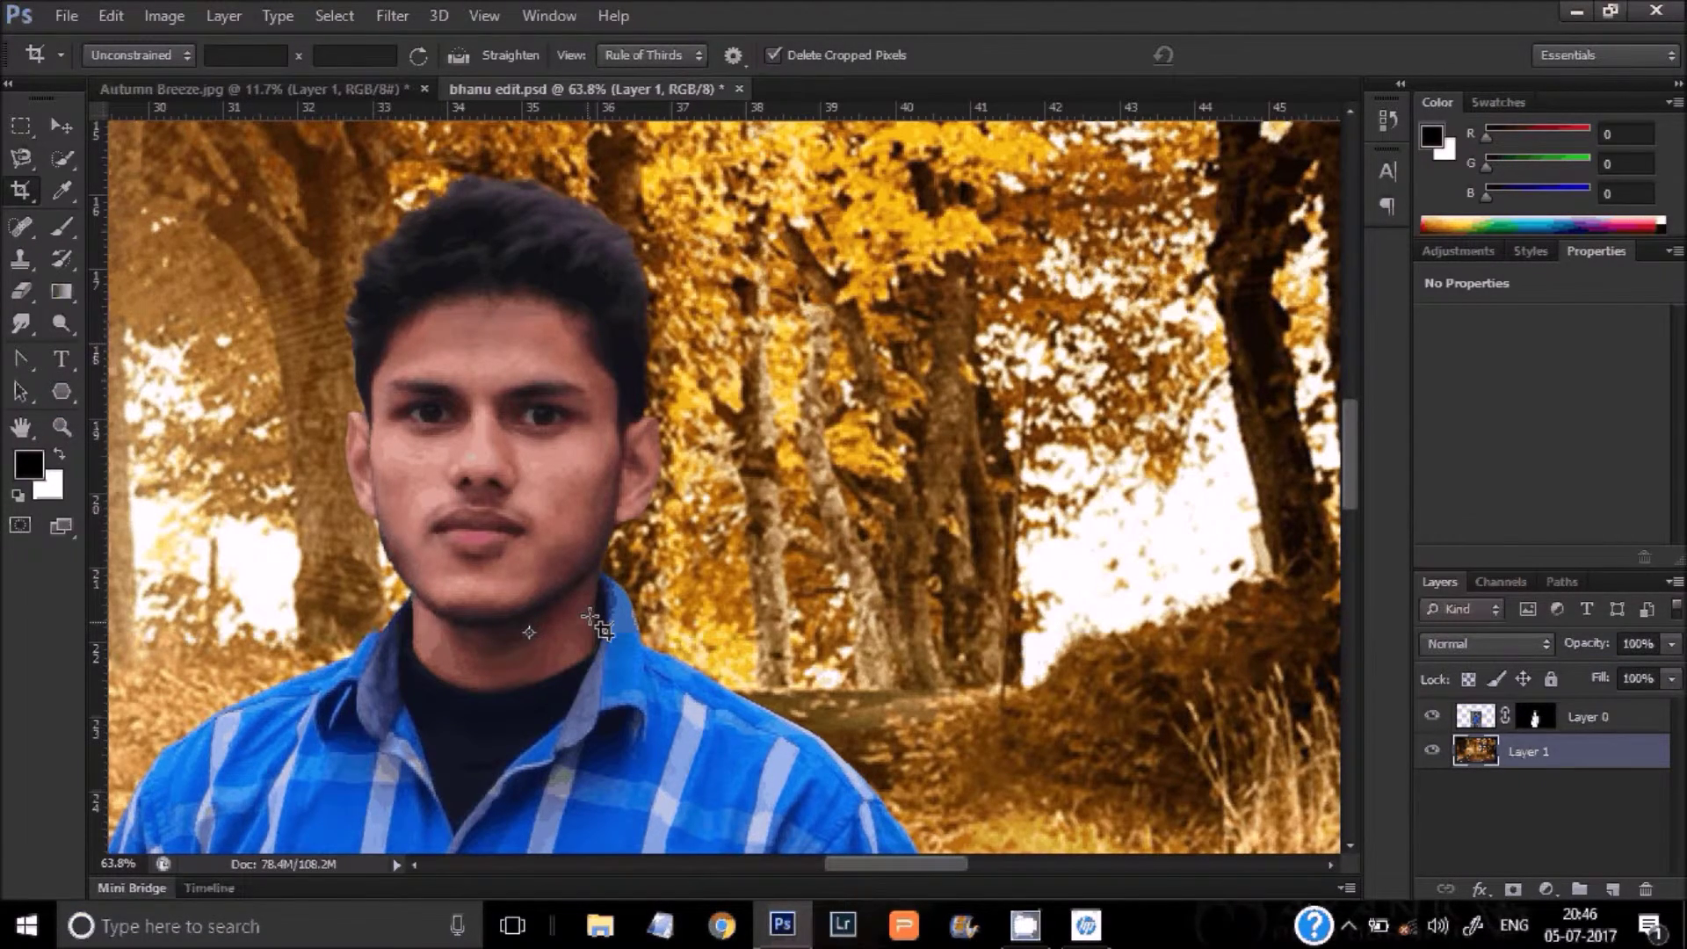
scroll(600, 626, "down", 4)
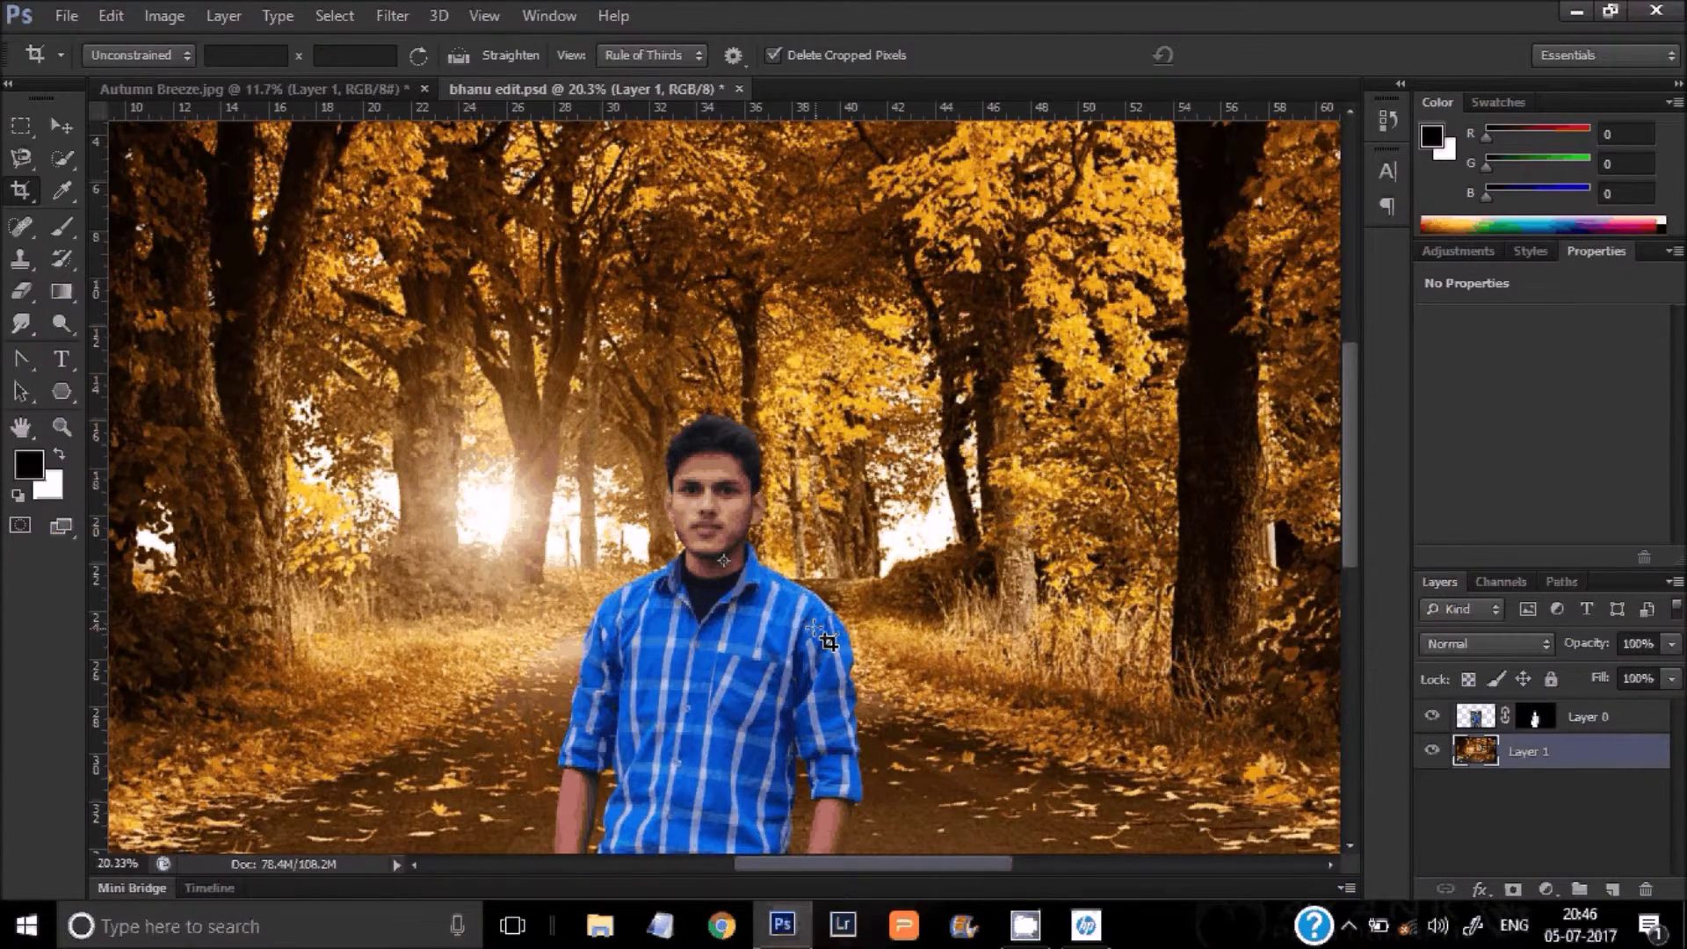
key("ctrl+0")
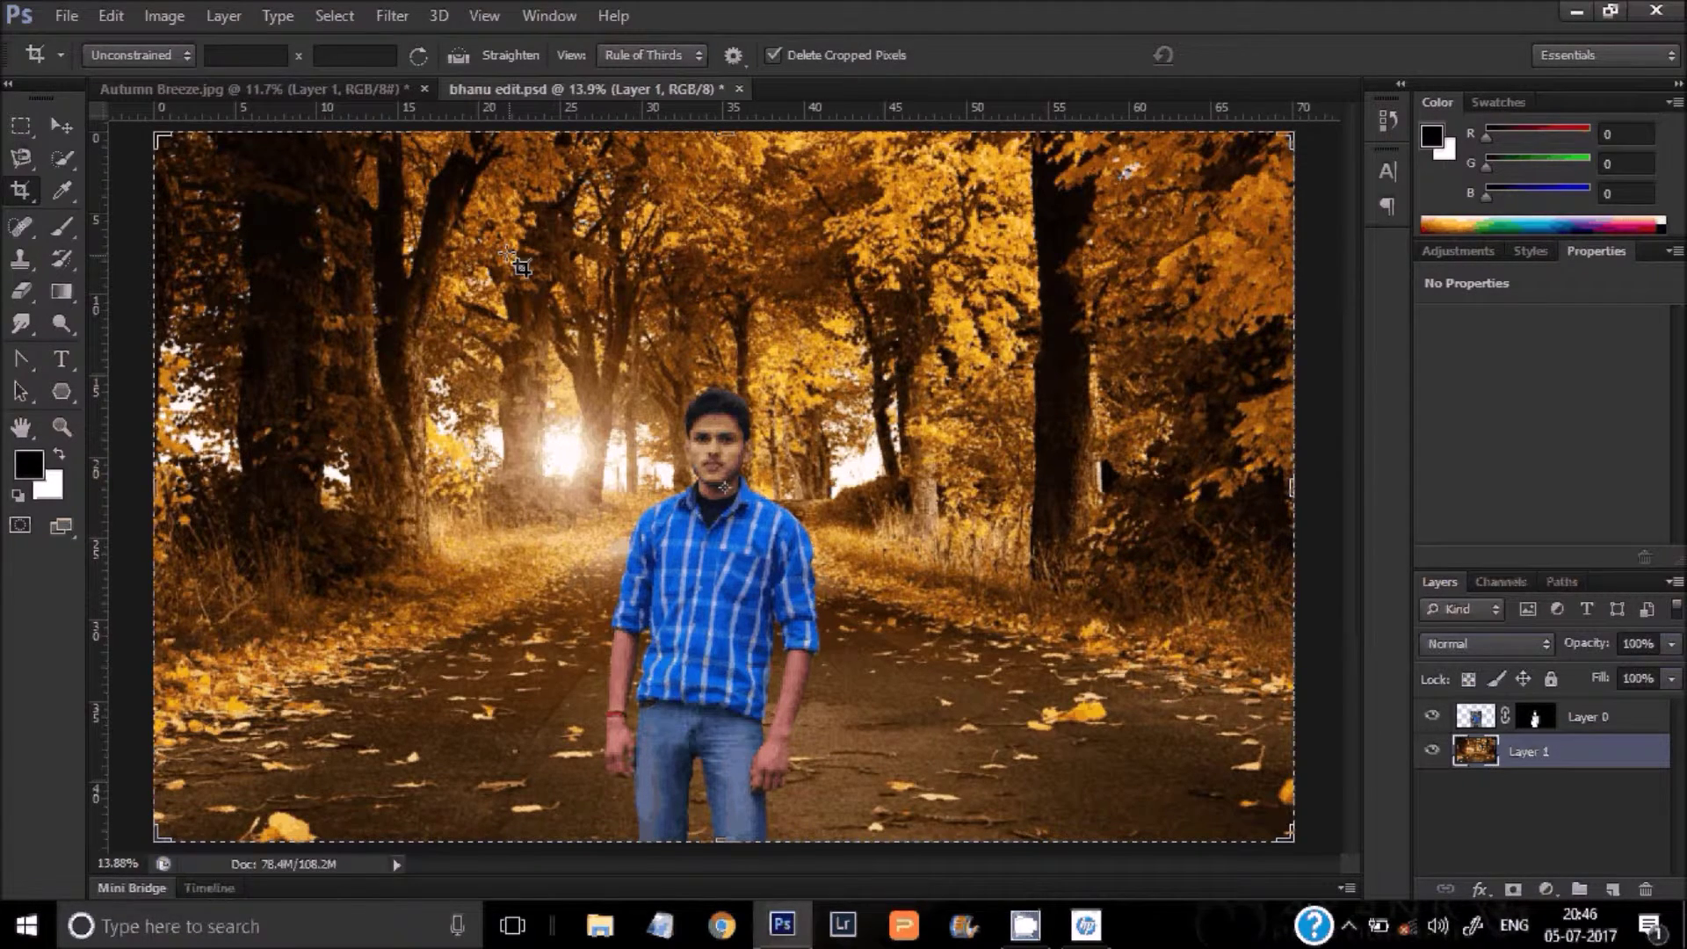
Step: Apply a Gaussian Blur with a reduced radius to the forest background layer
left_click(386, 18)
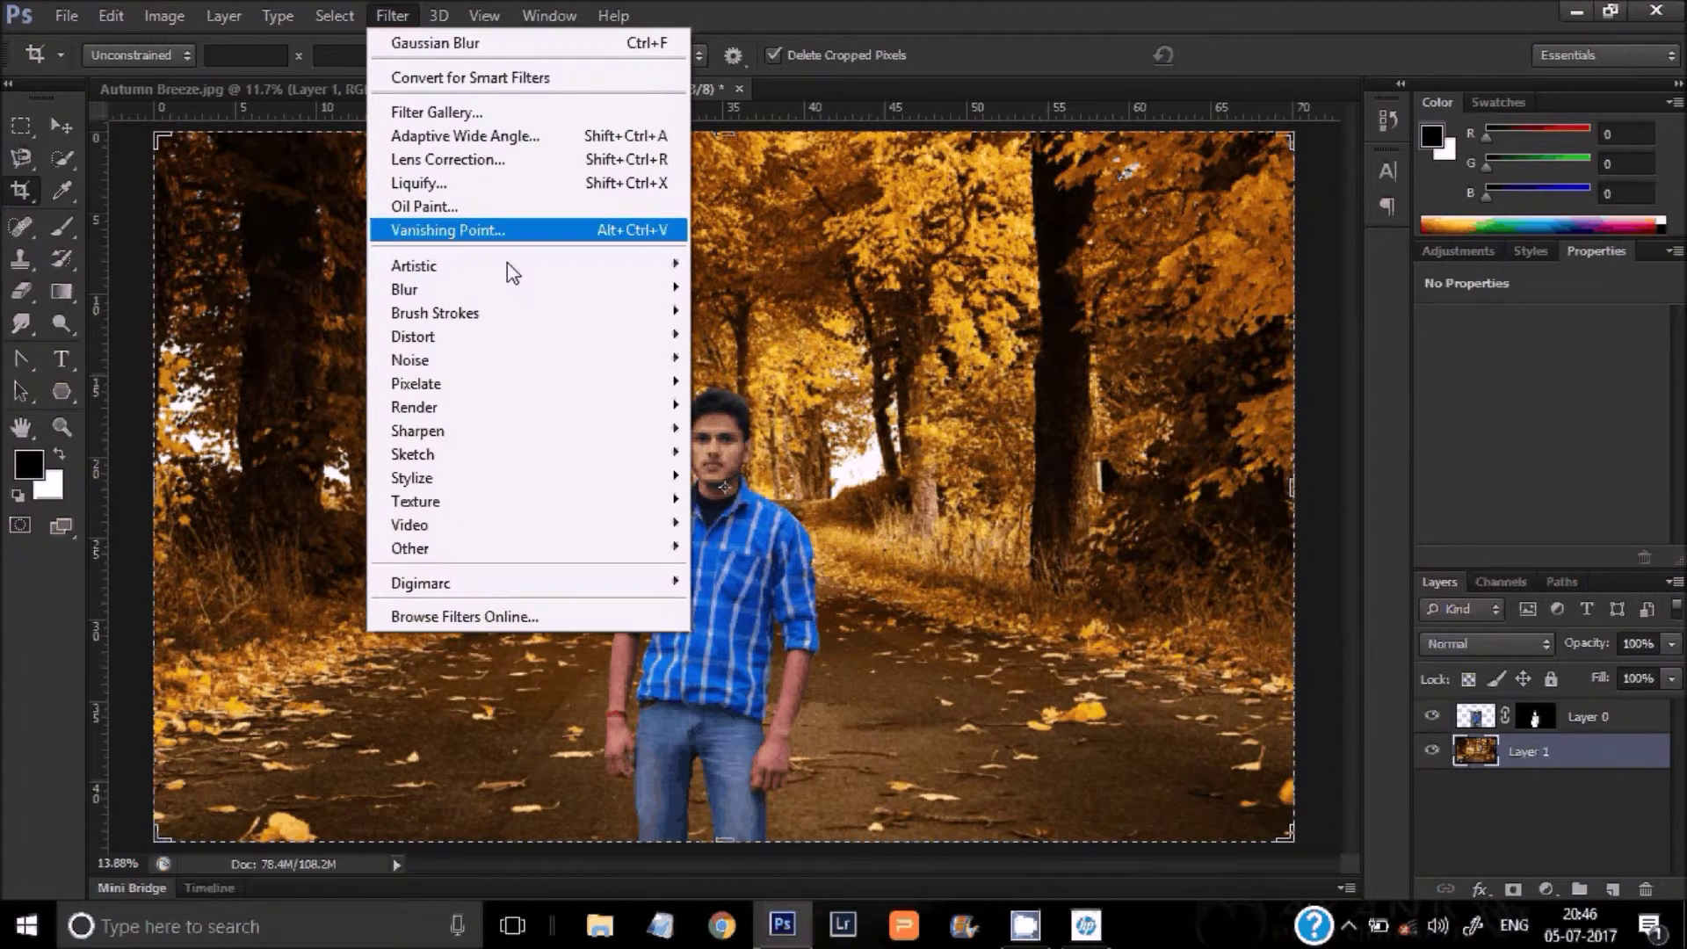
left_click(756, 464)
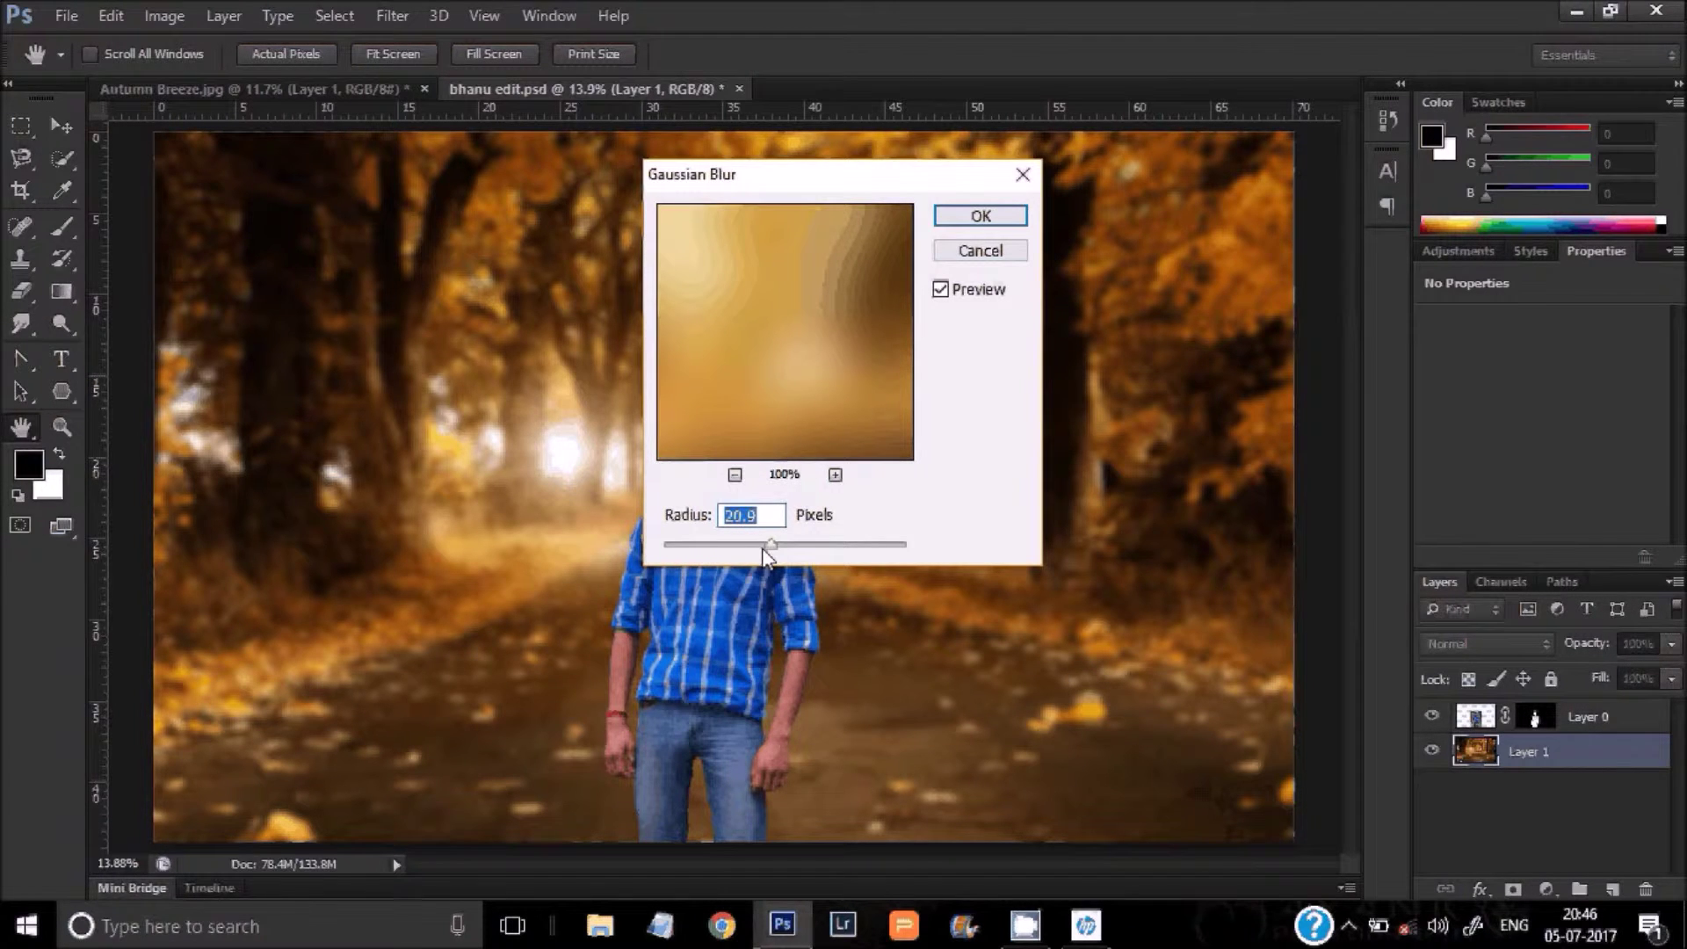
left_click_drag(773, 546, 767, 556)
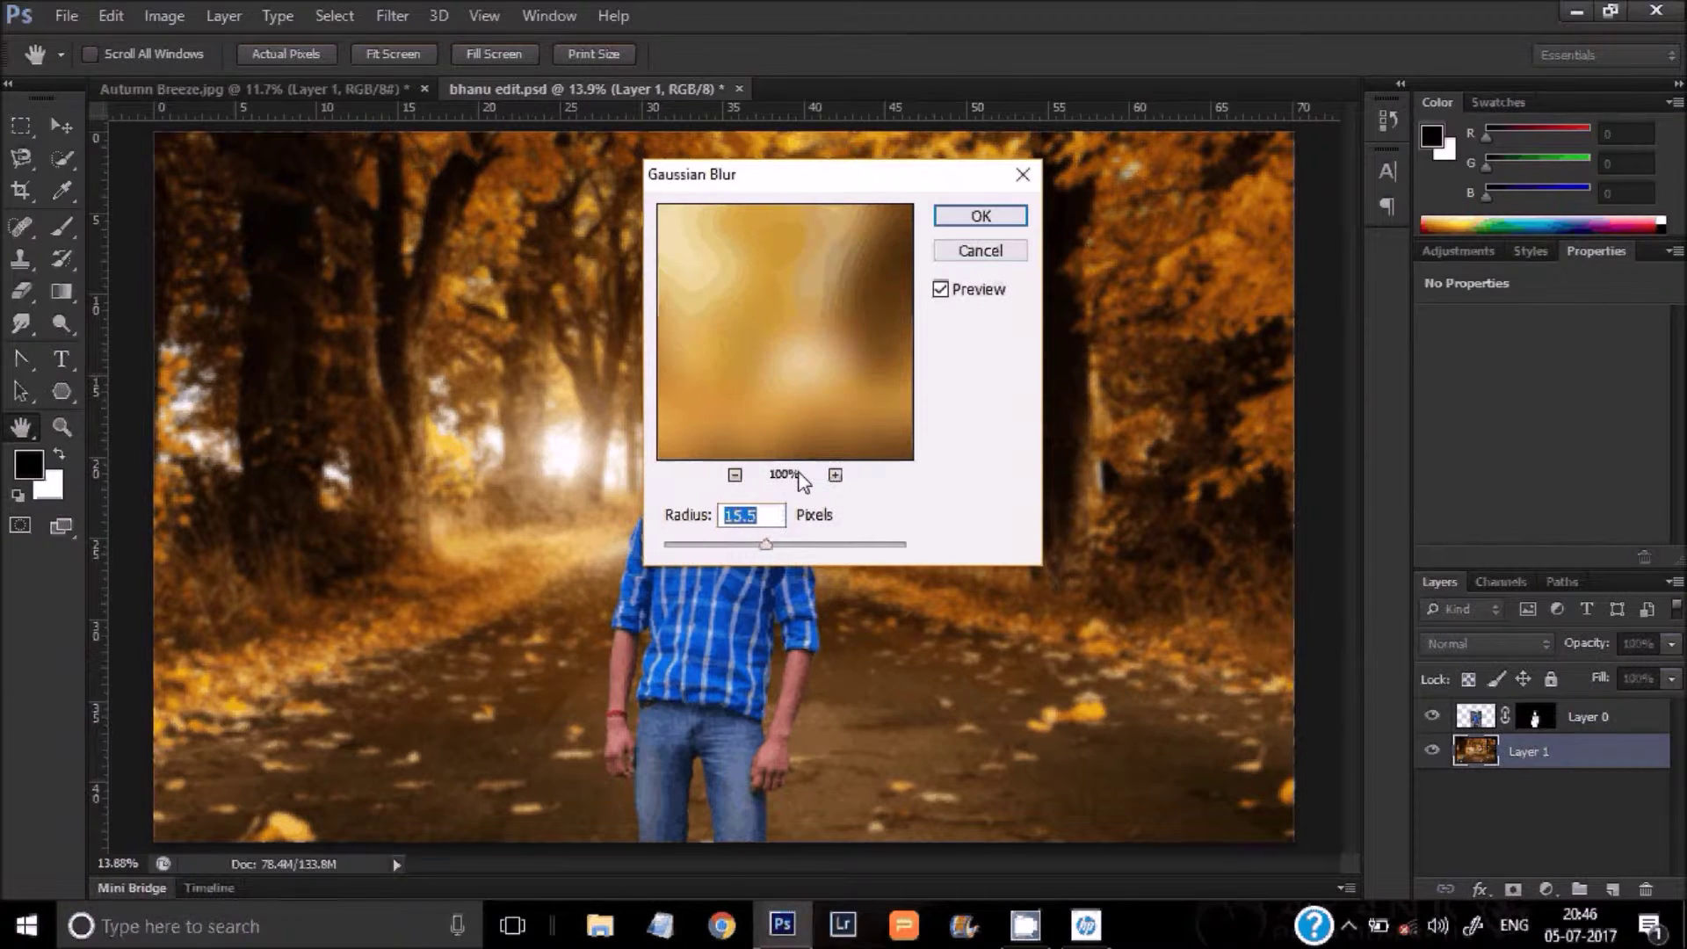
left_click(950, 227)
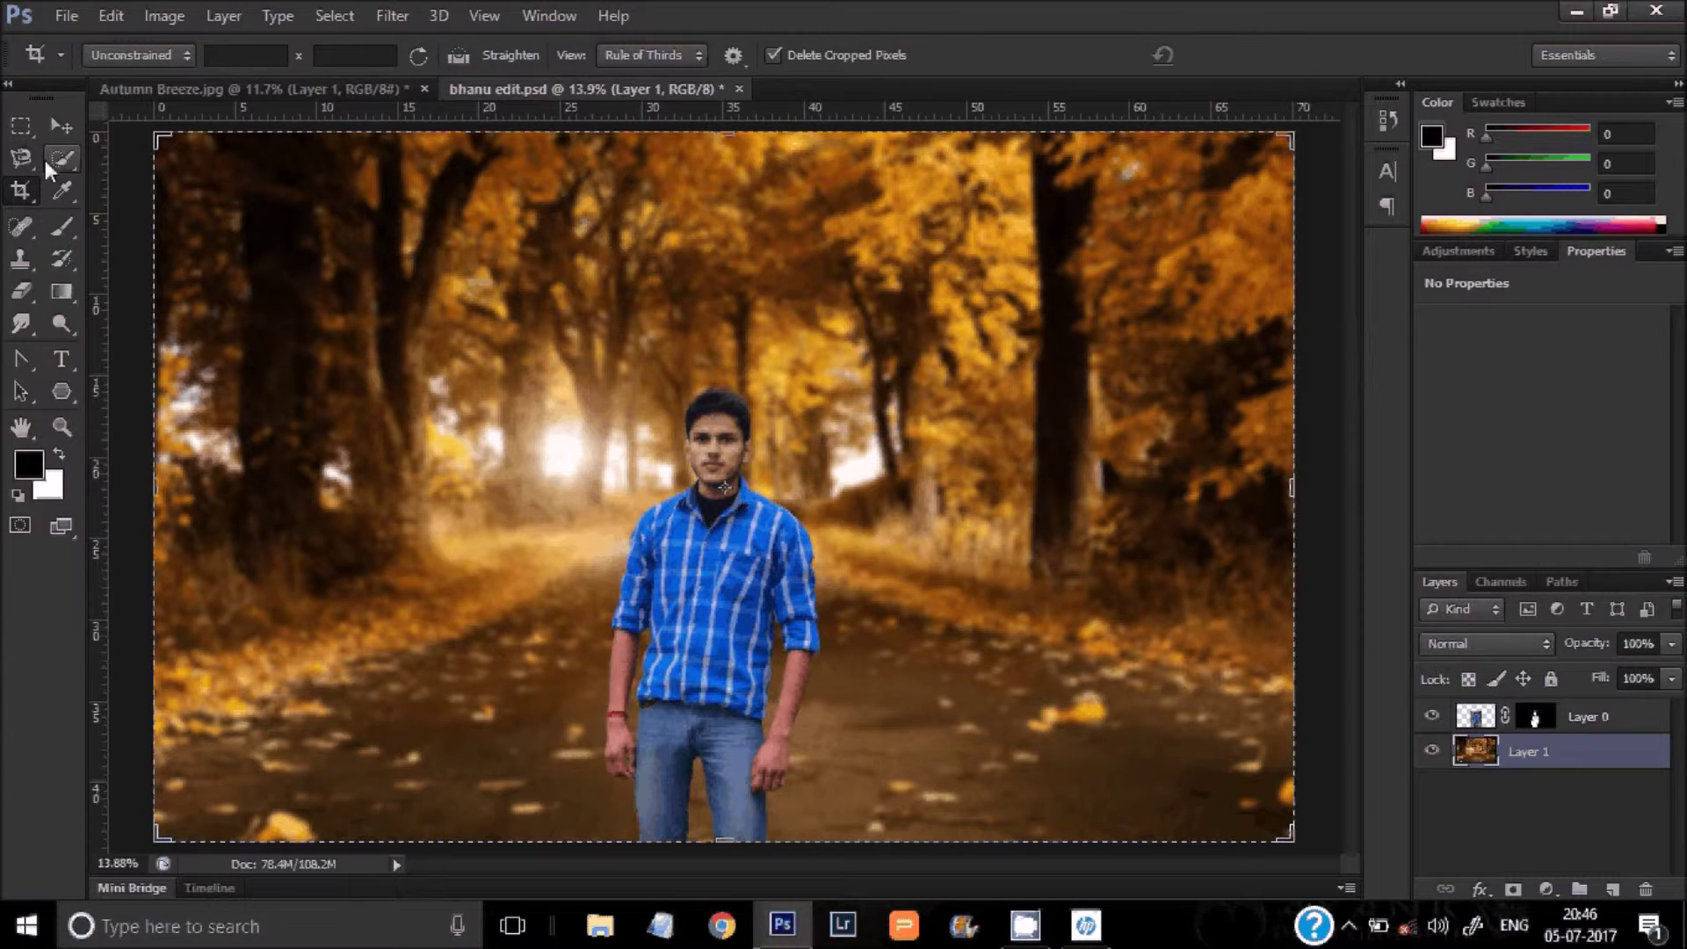
Step: Target Layer 0's mask with the Brush tool, using a soft round 35 px brush
left_click(66, 227)
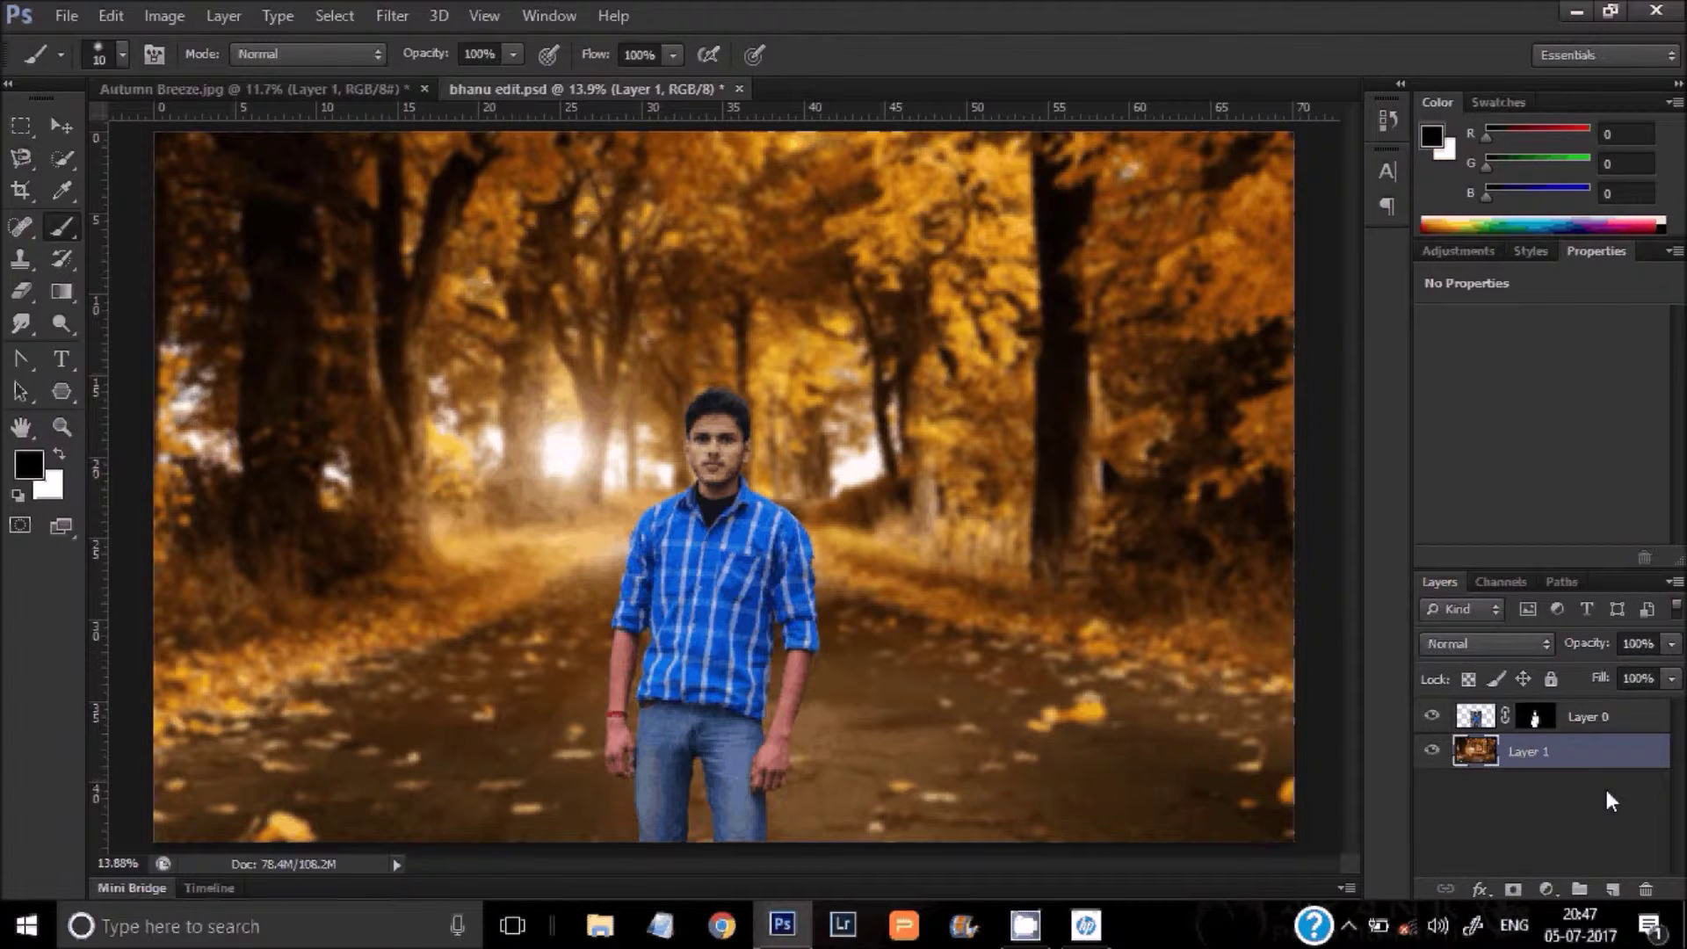
left_click(1538, 721)
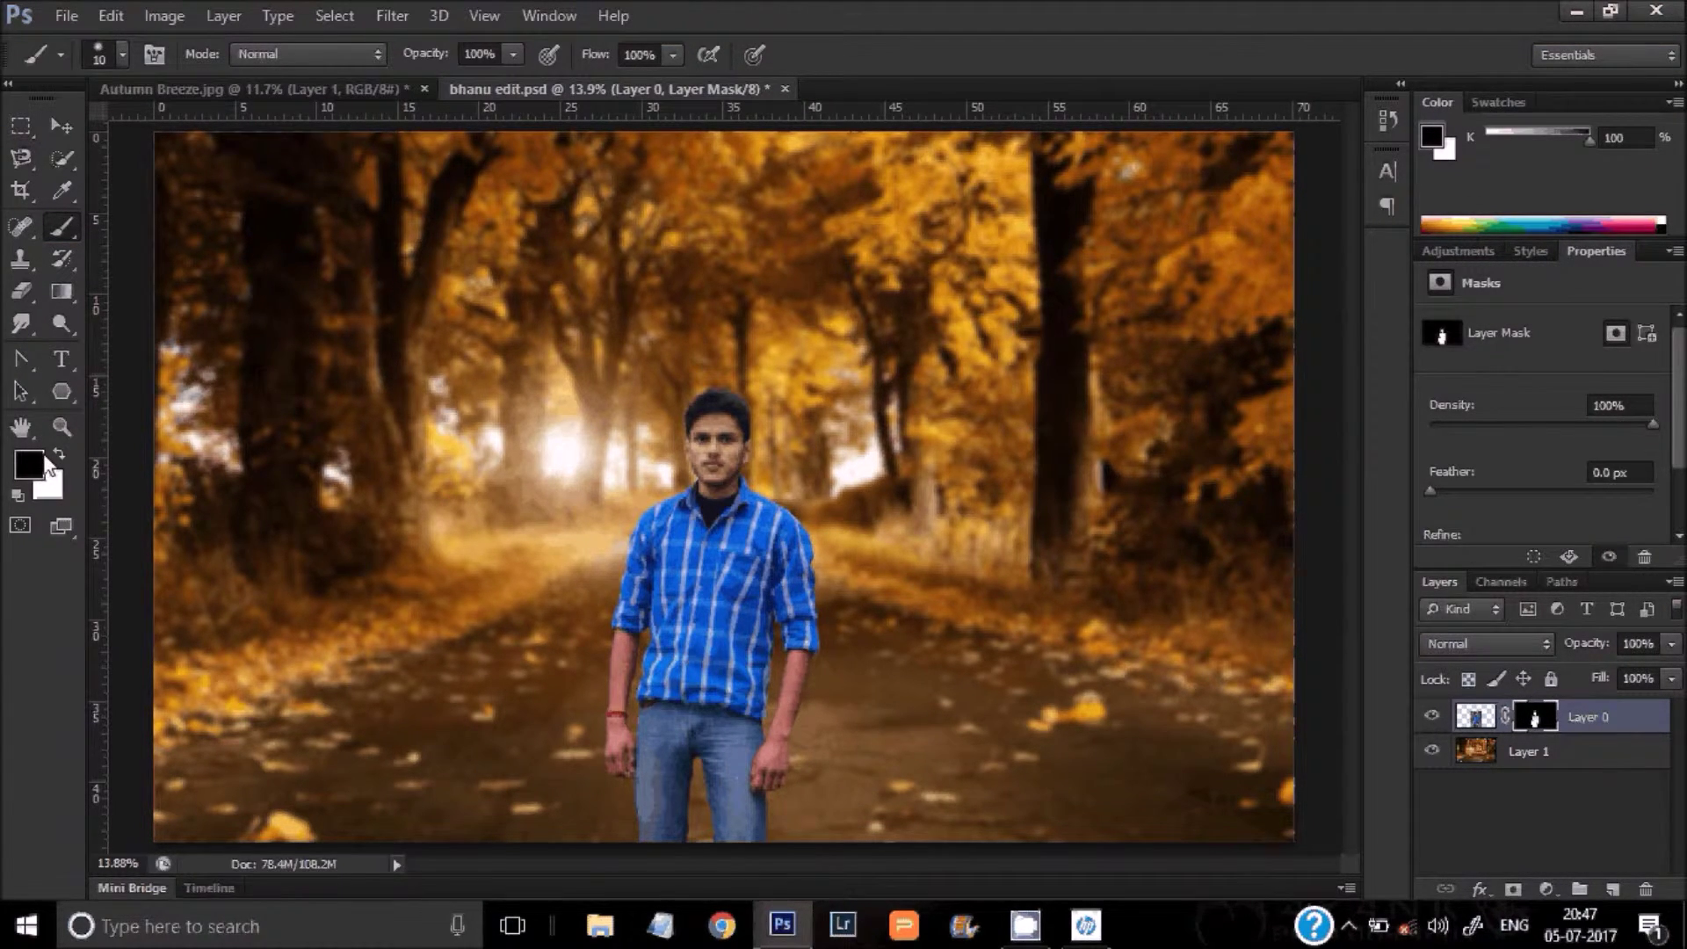
left_click(123, 55)
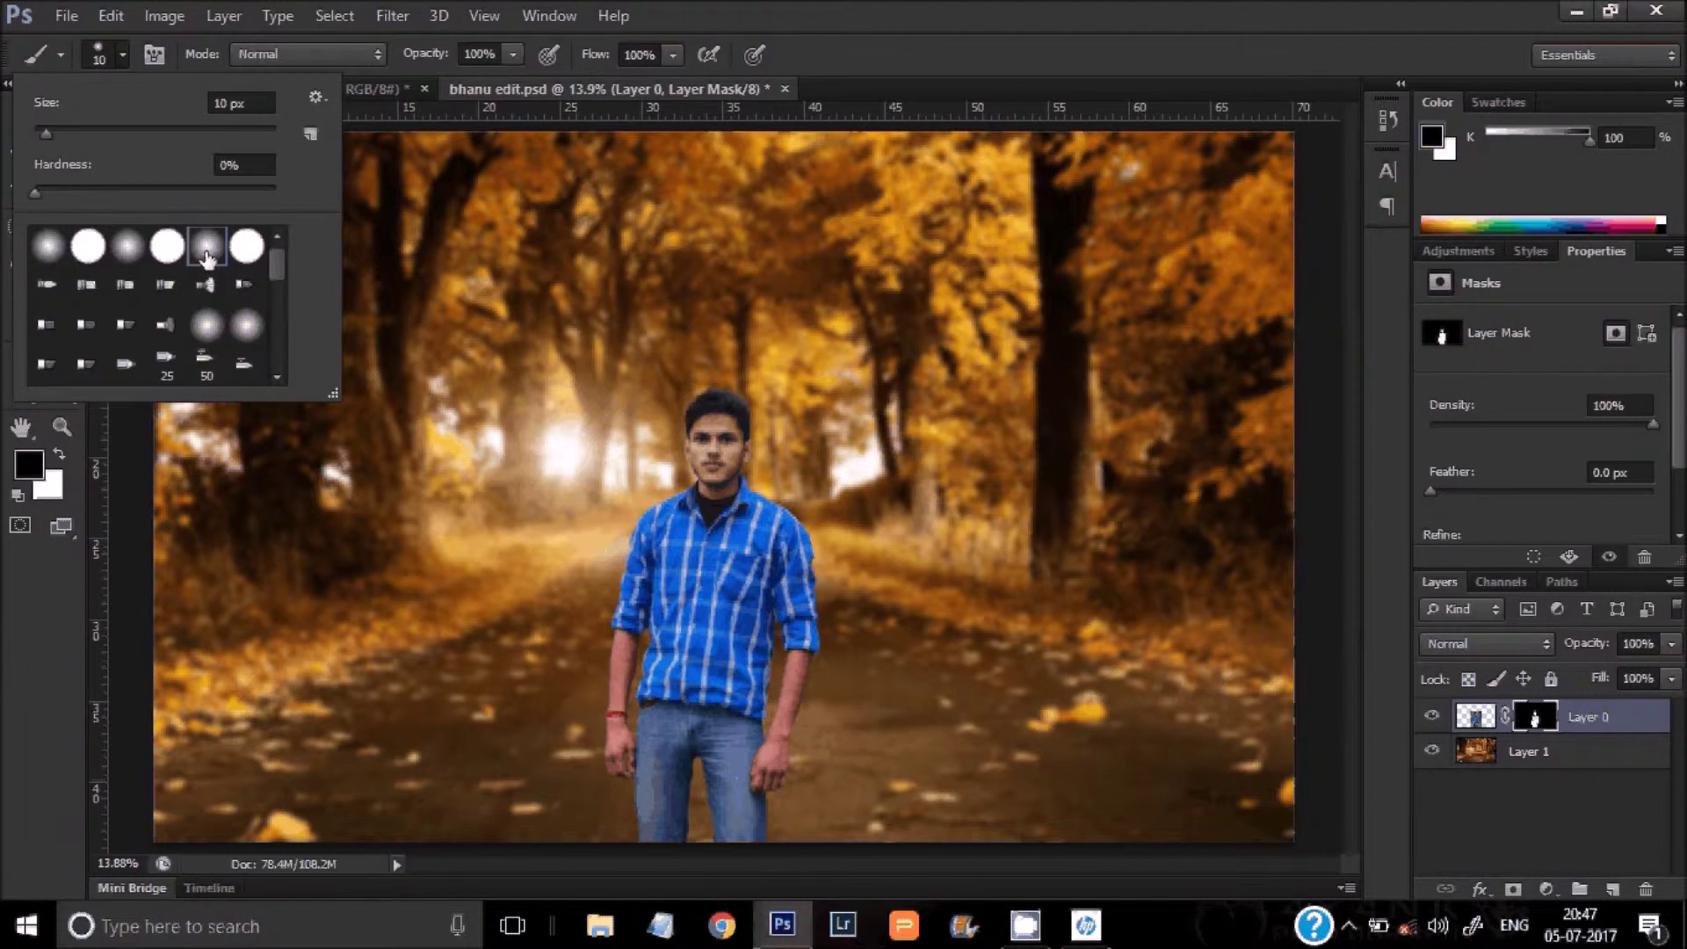
left_click_drag(46, 132, 76, 134)
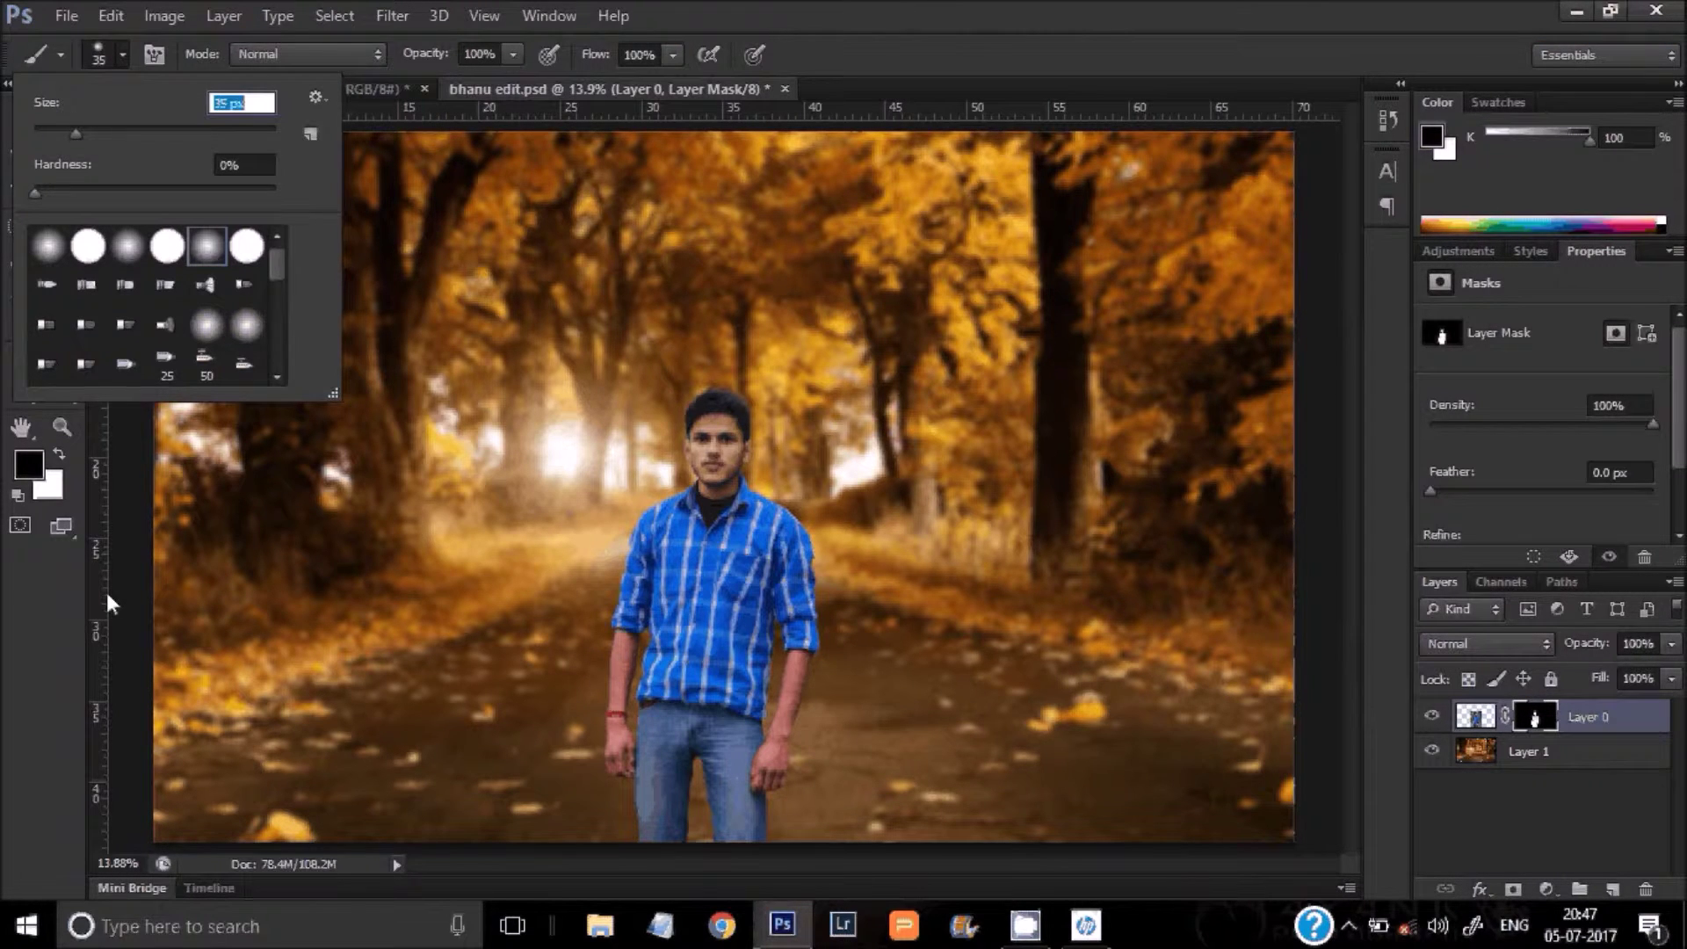
key("Return")
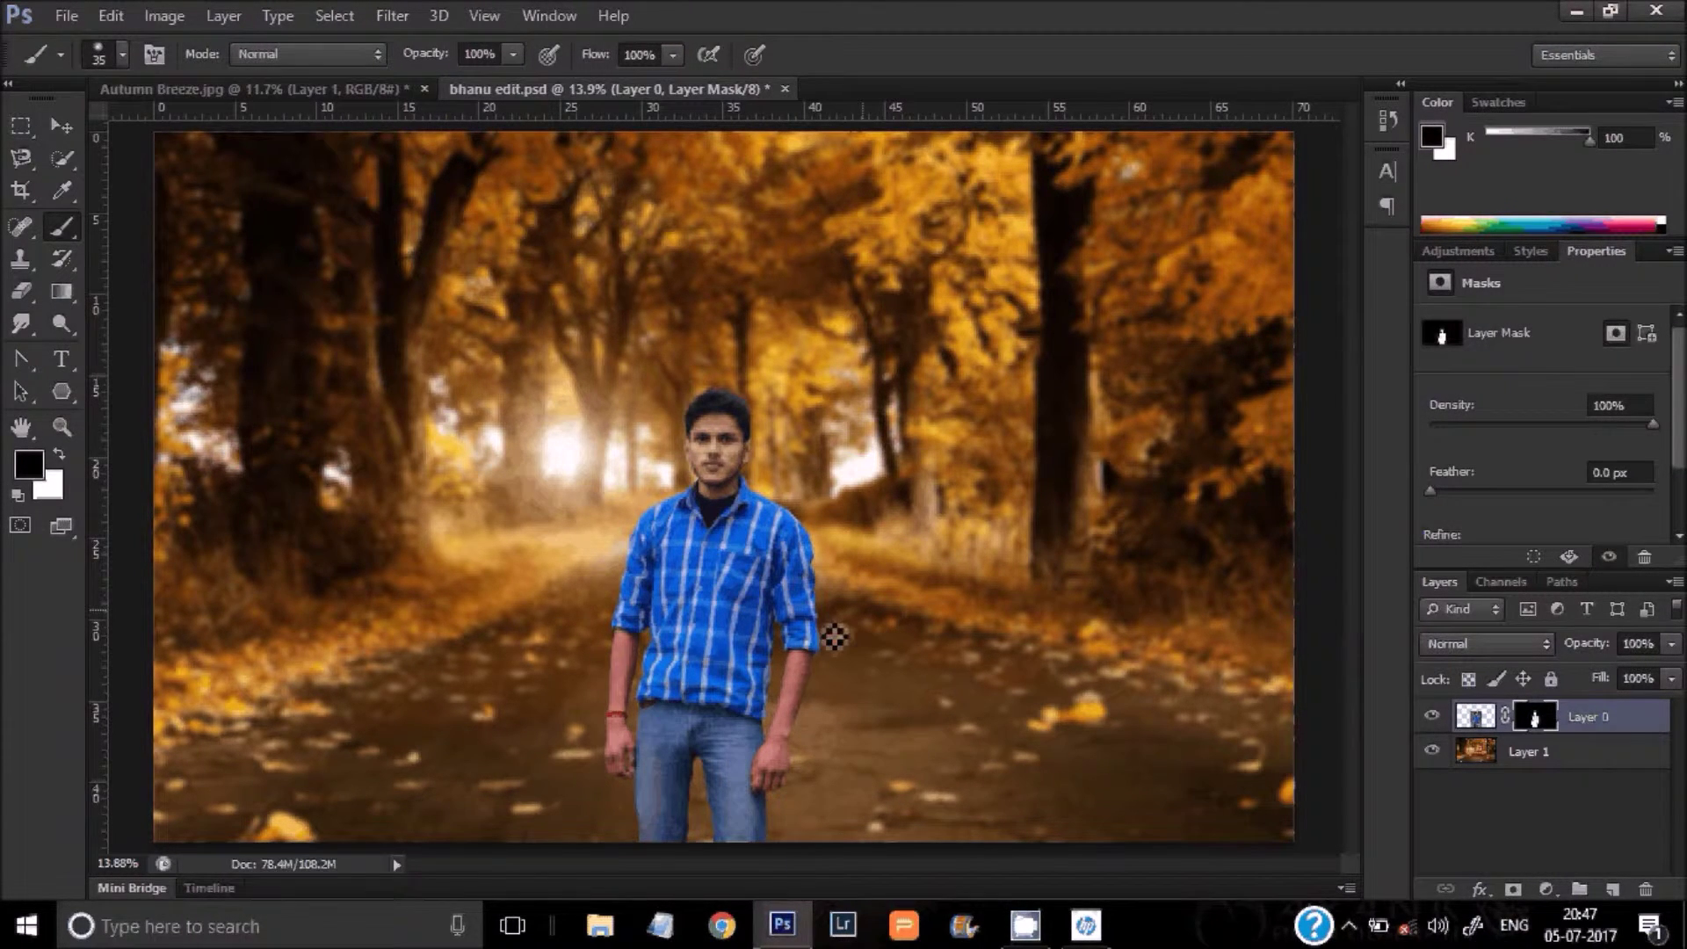
Step: Zoom in on the man, undo a test hair stroke, and set brush opacity to 36%
key("ctrl+plus")
key("ctrl+plus")
key("ctrl+plus")
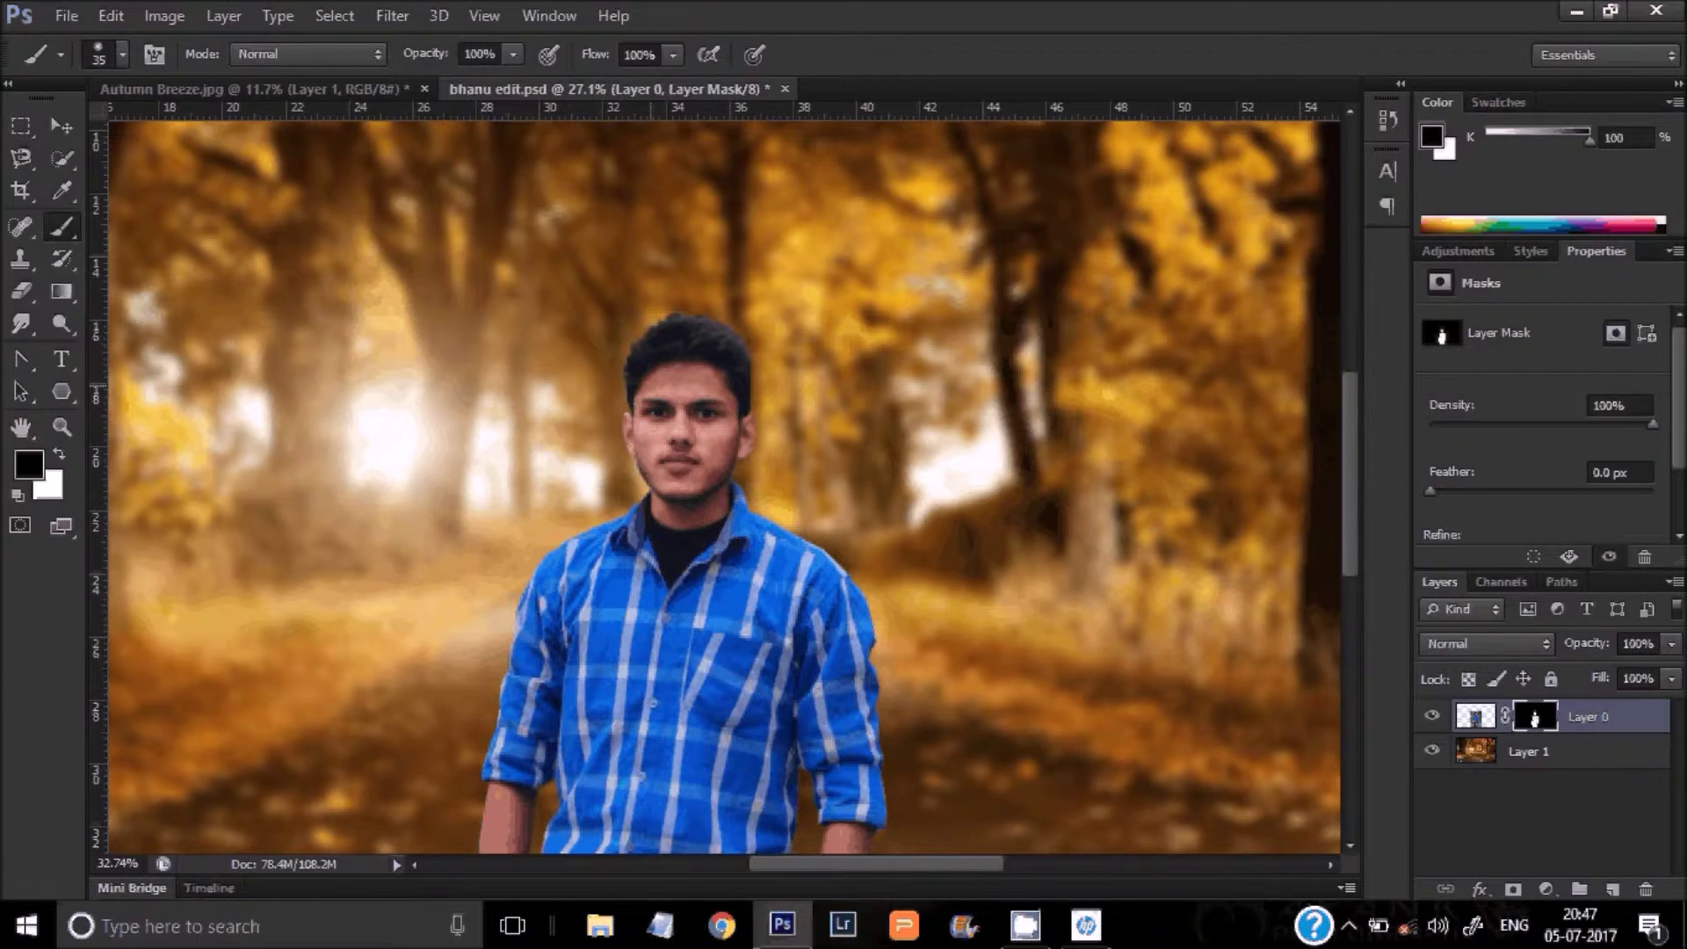
scroll(752, 435, "up", 5)
scroll(734, 387, "up", 1)
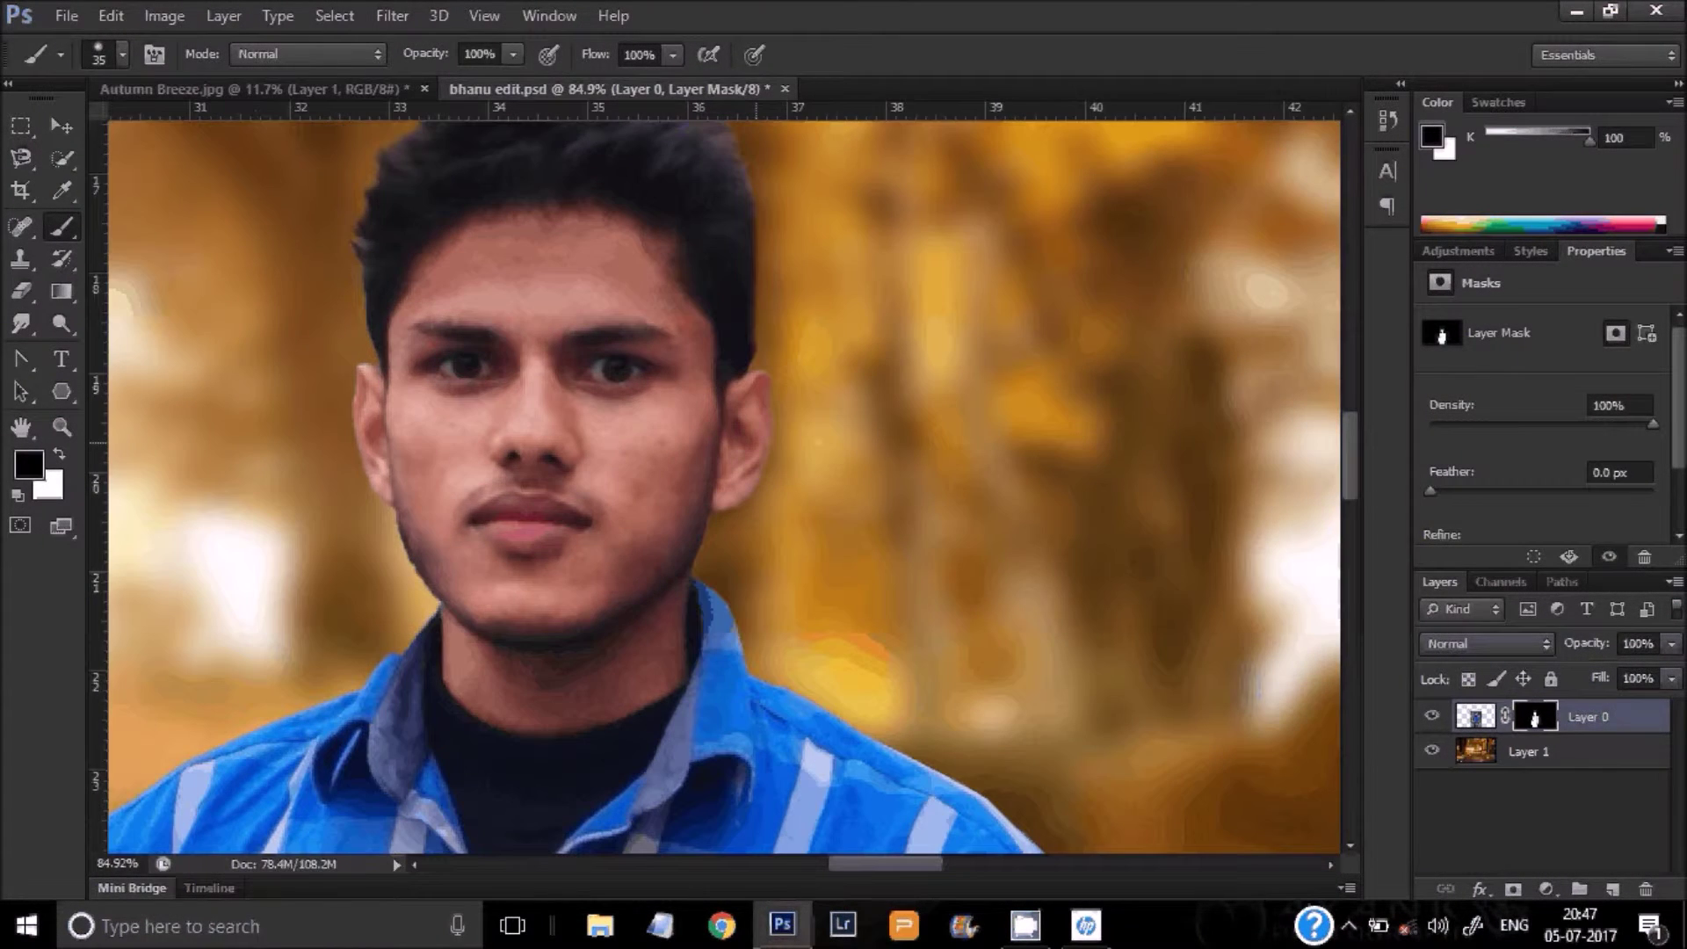
scroll(772, 444, "down", 4)
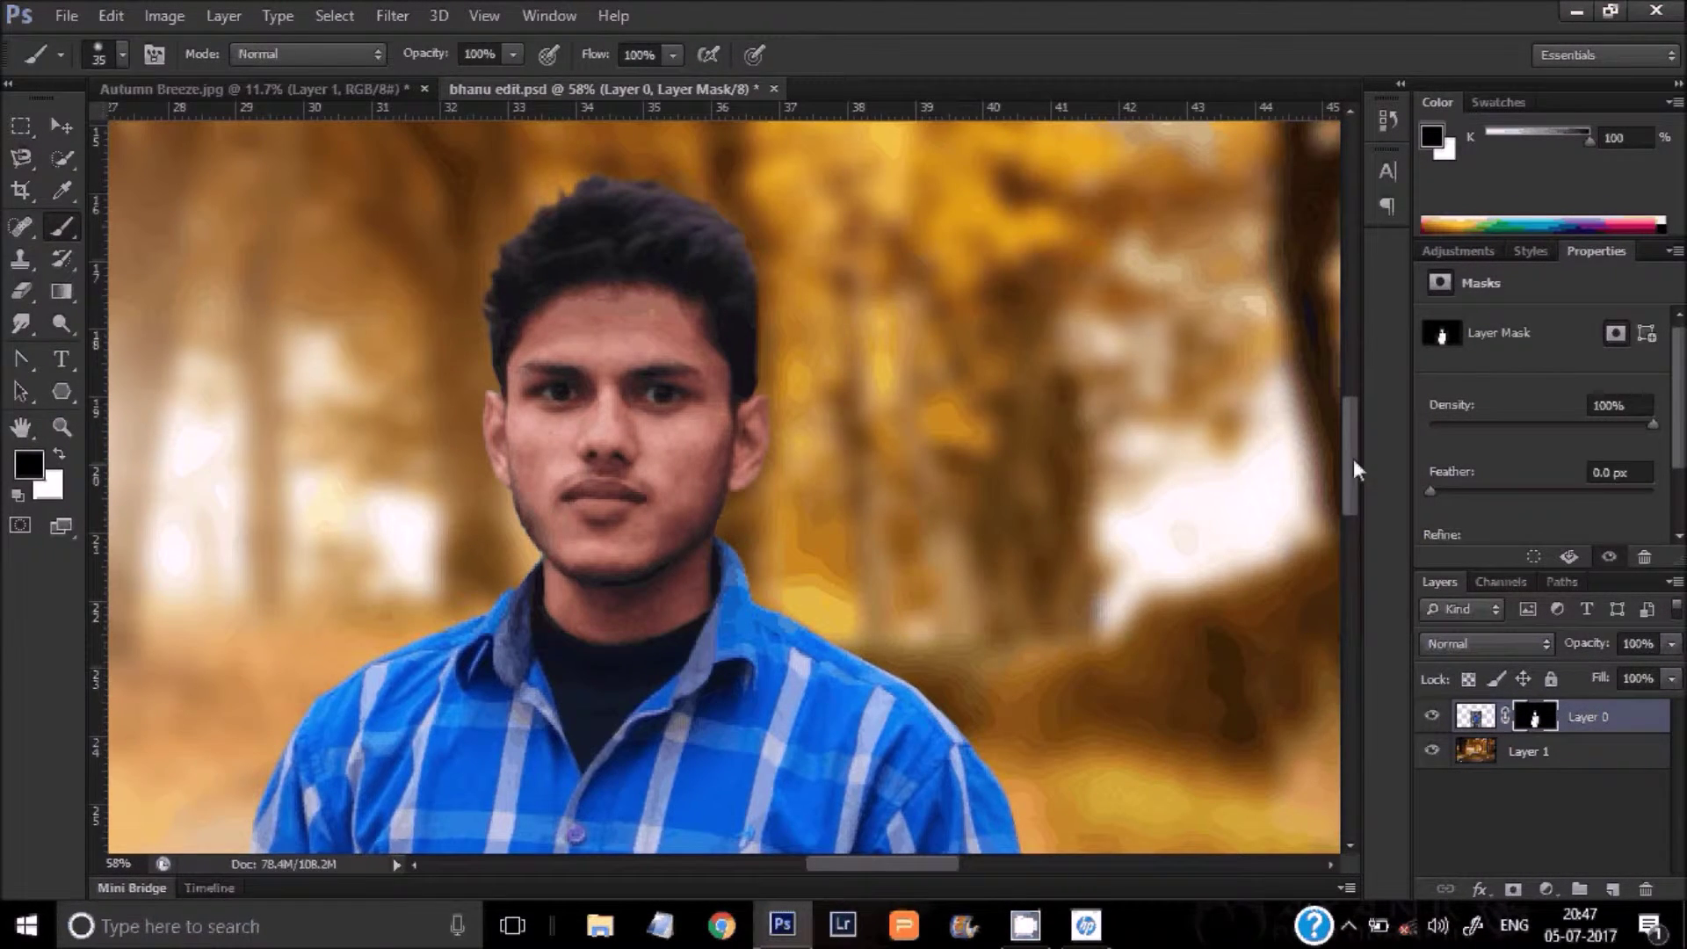
scroll(1354, 461, "up", 3)
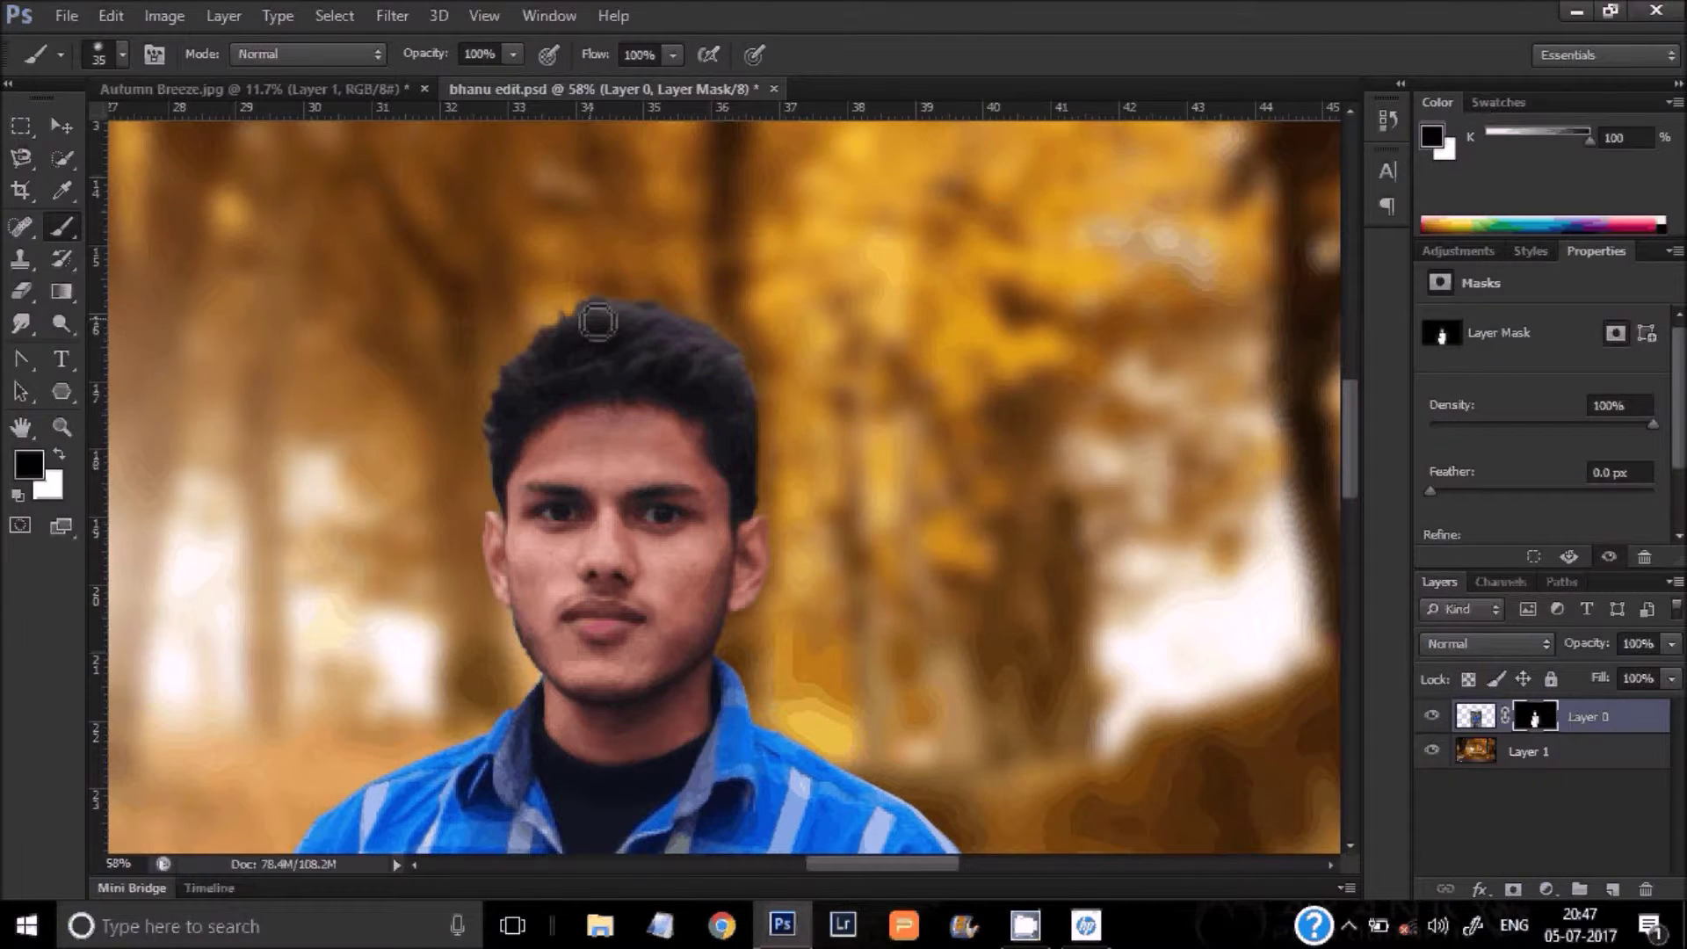
left_click_drag(570, 312, 616, 301)
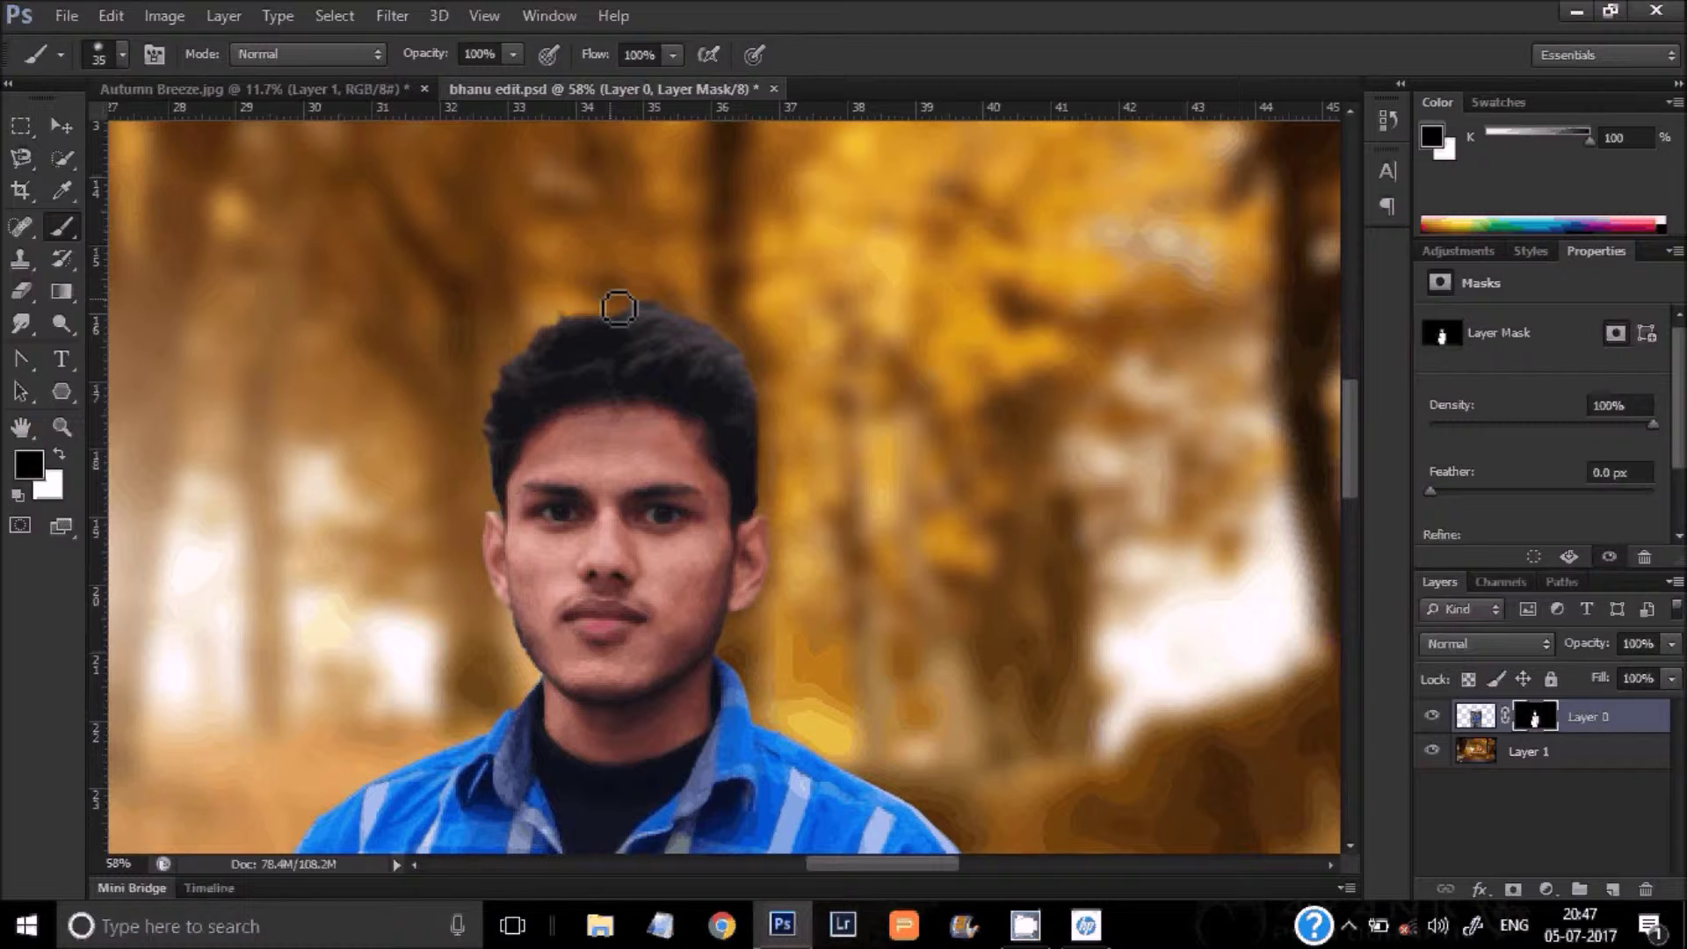
key("ctrl+z")
left_click(511, 53)
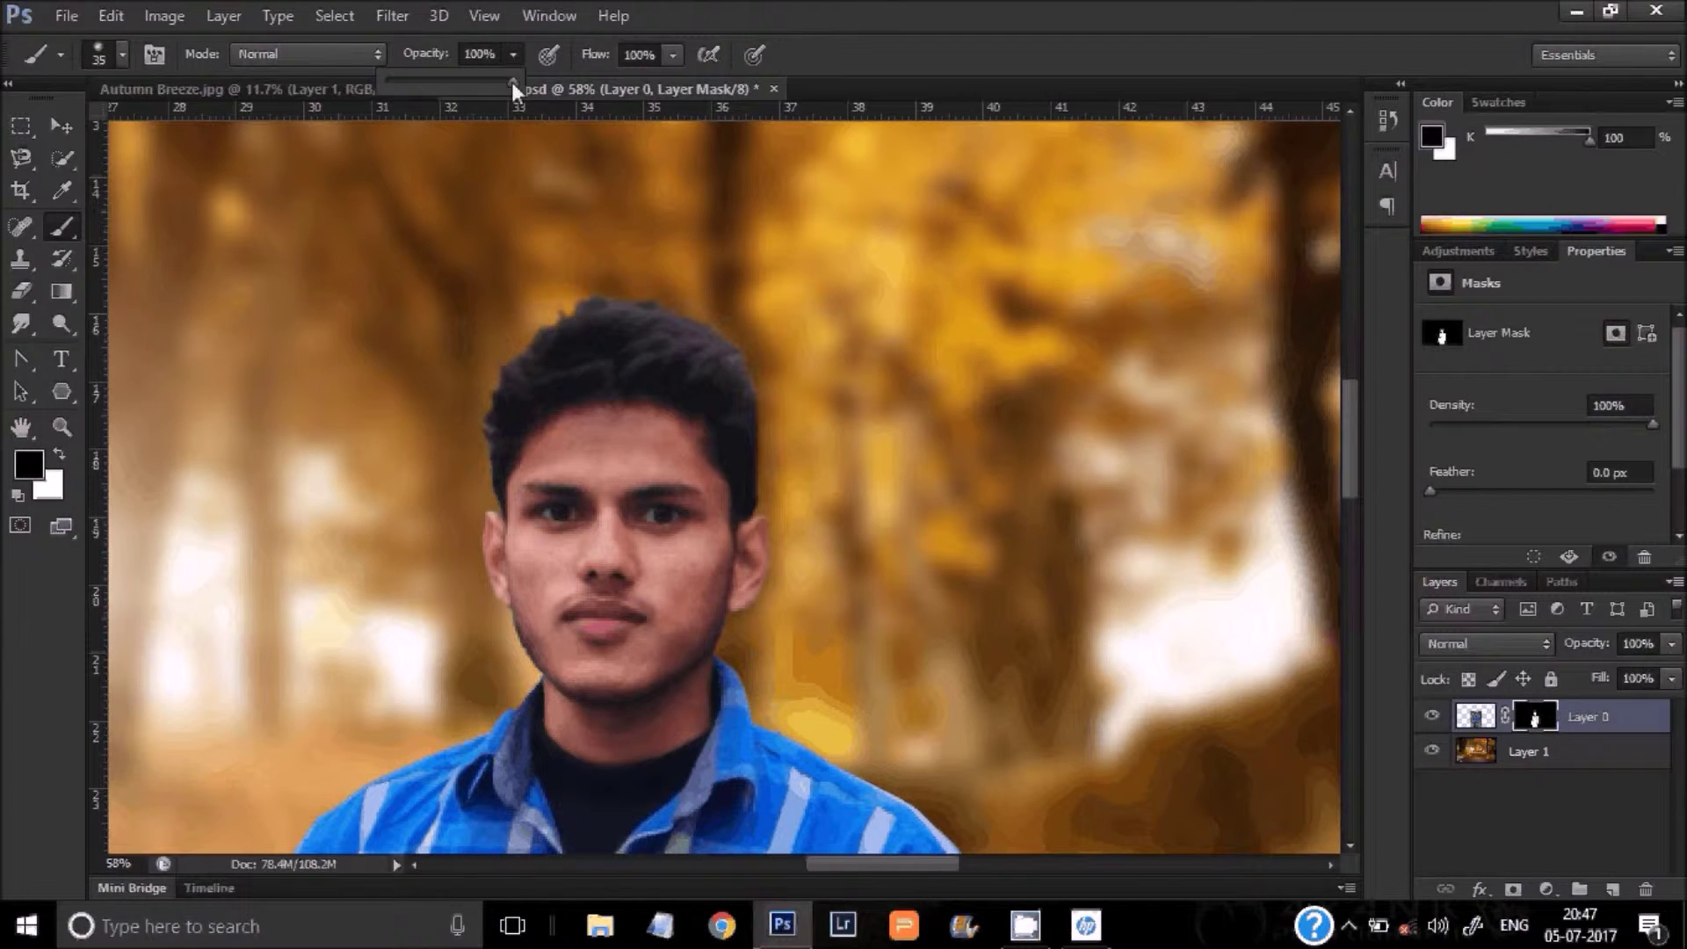
left_click_drag(511, 82, 432, 82)
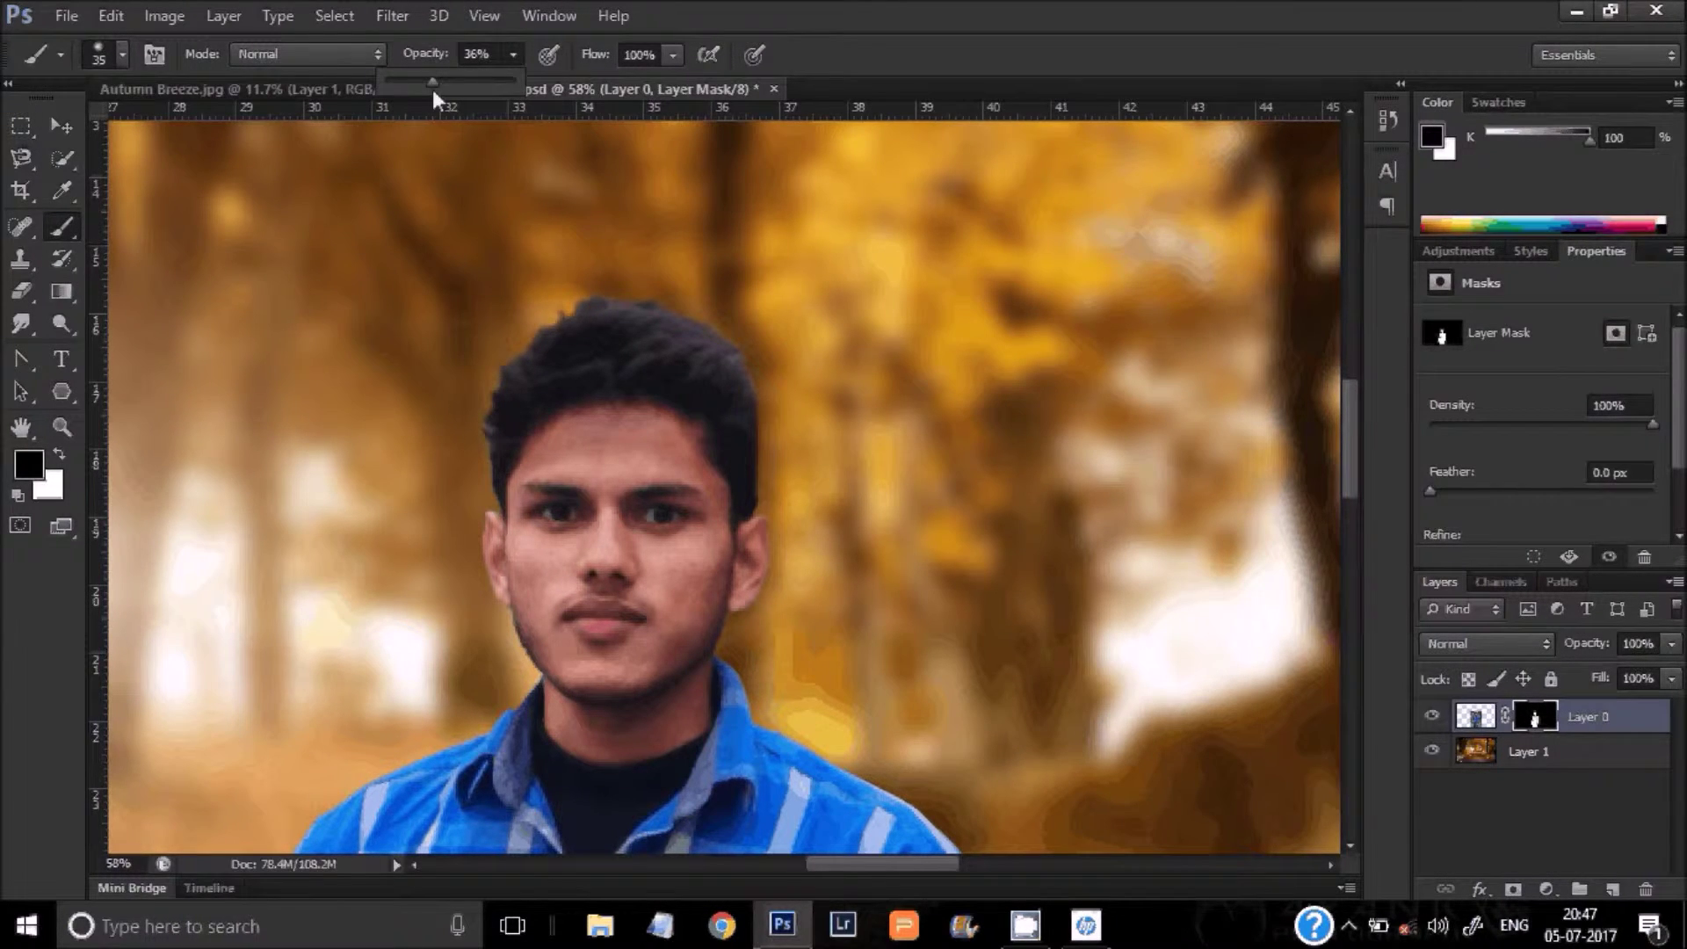
left_click(606, 301)
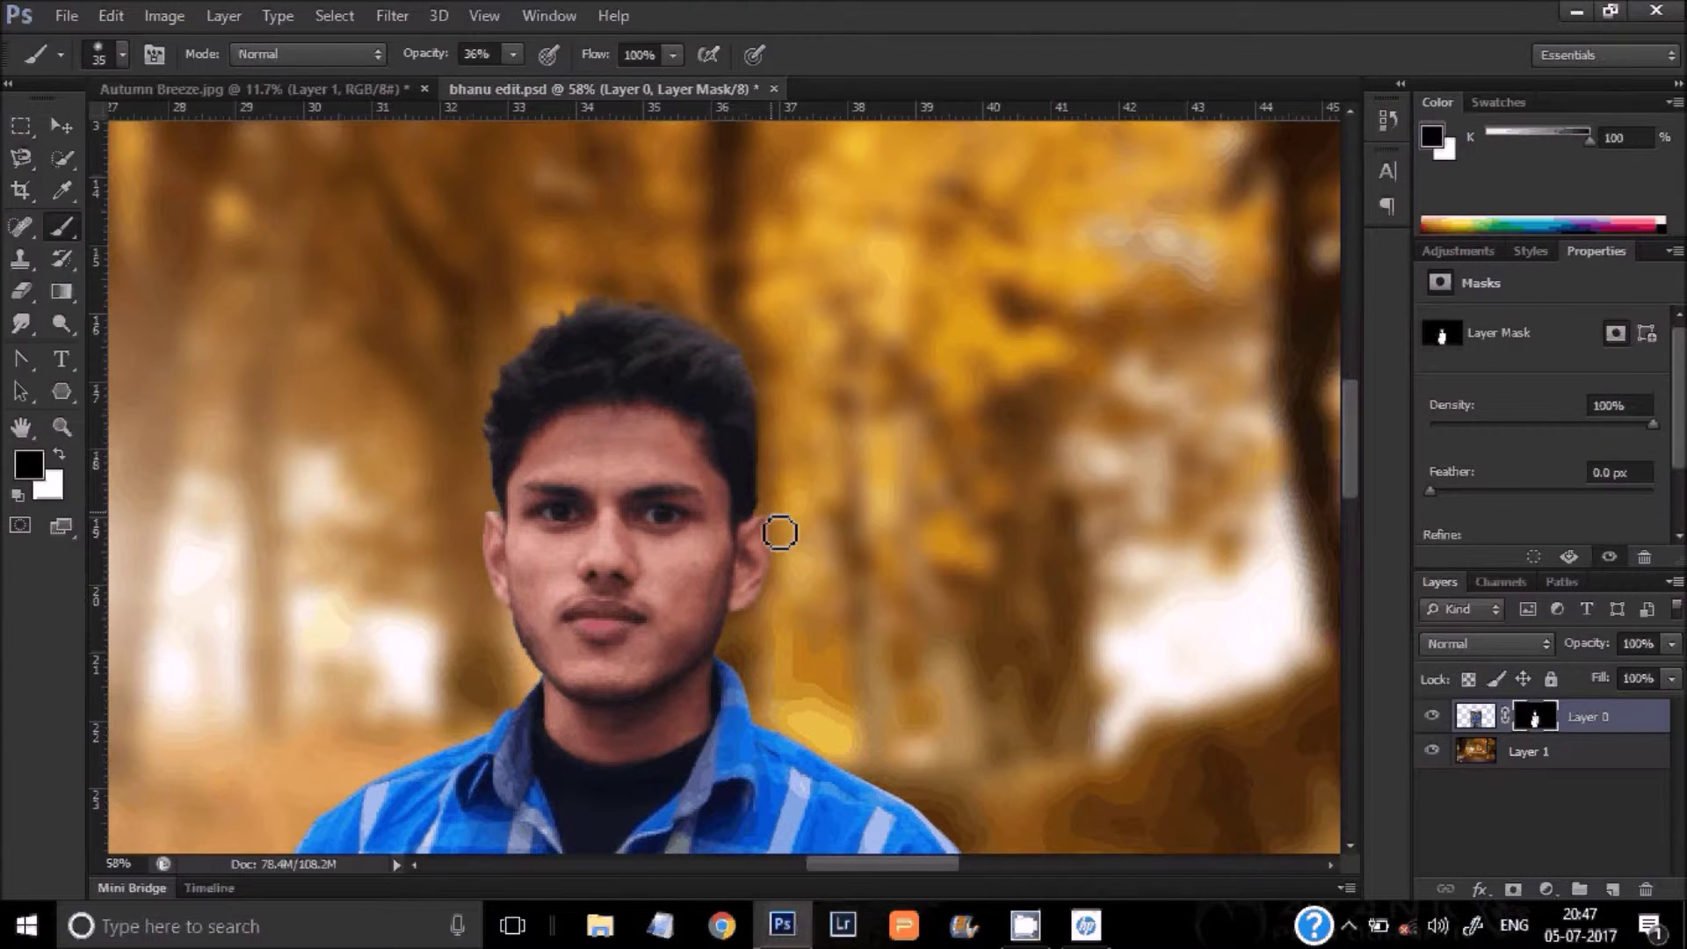
Step: Mask the rough hair, sleeve and arm fringe edges into the background
scroll(1114, 765, "down", 5)
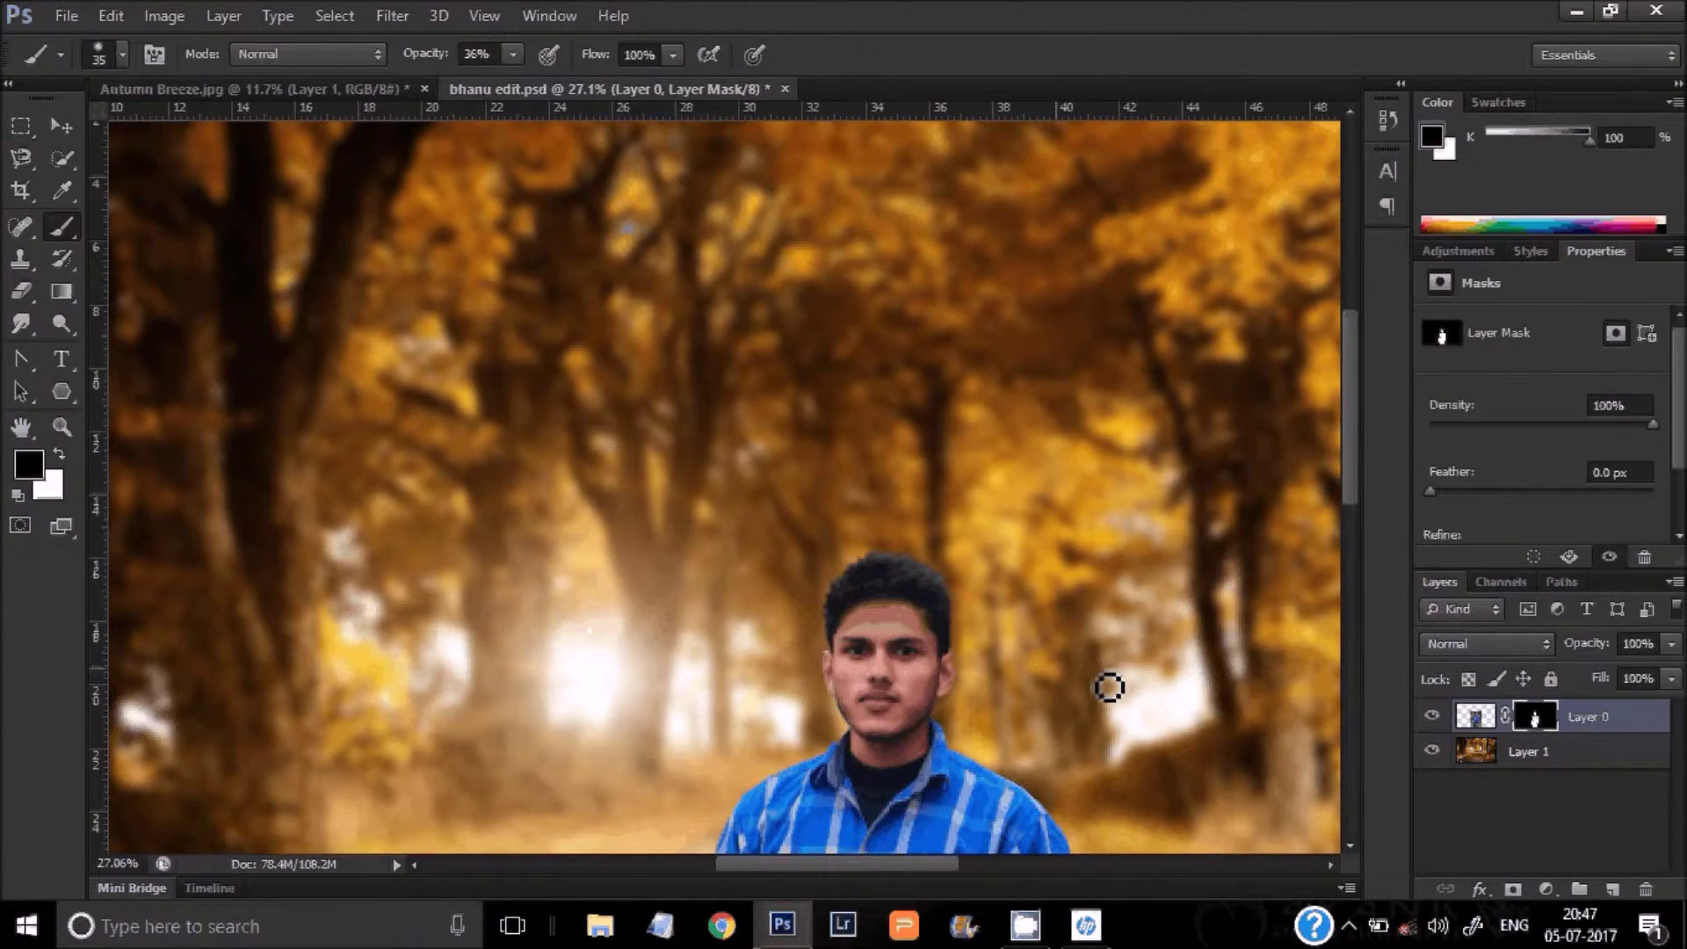
scroll(1006, 642, "up", 5)
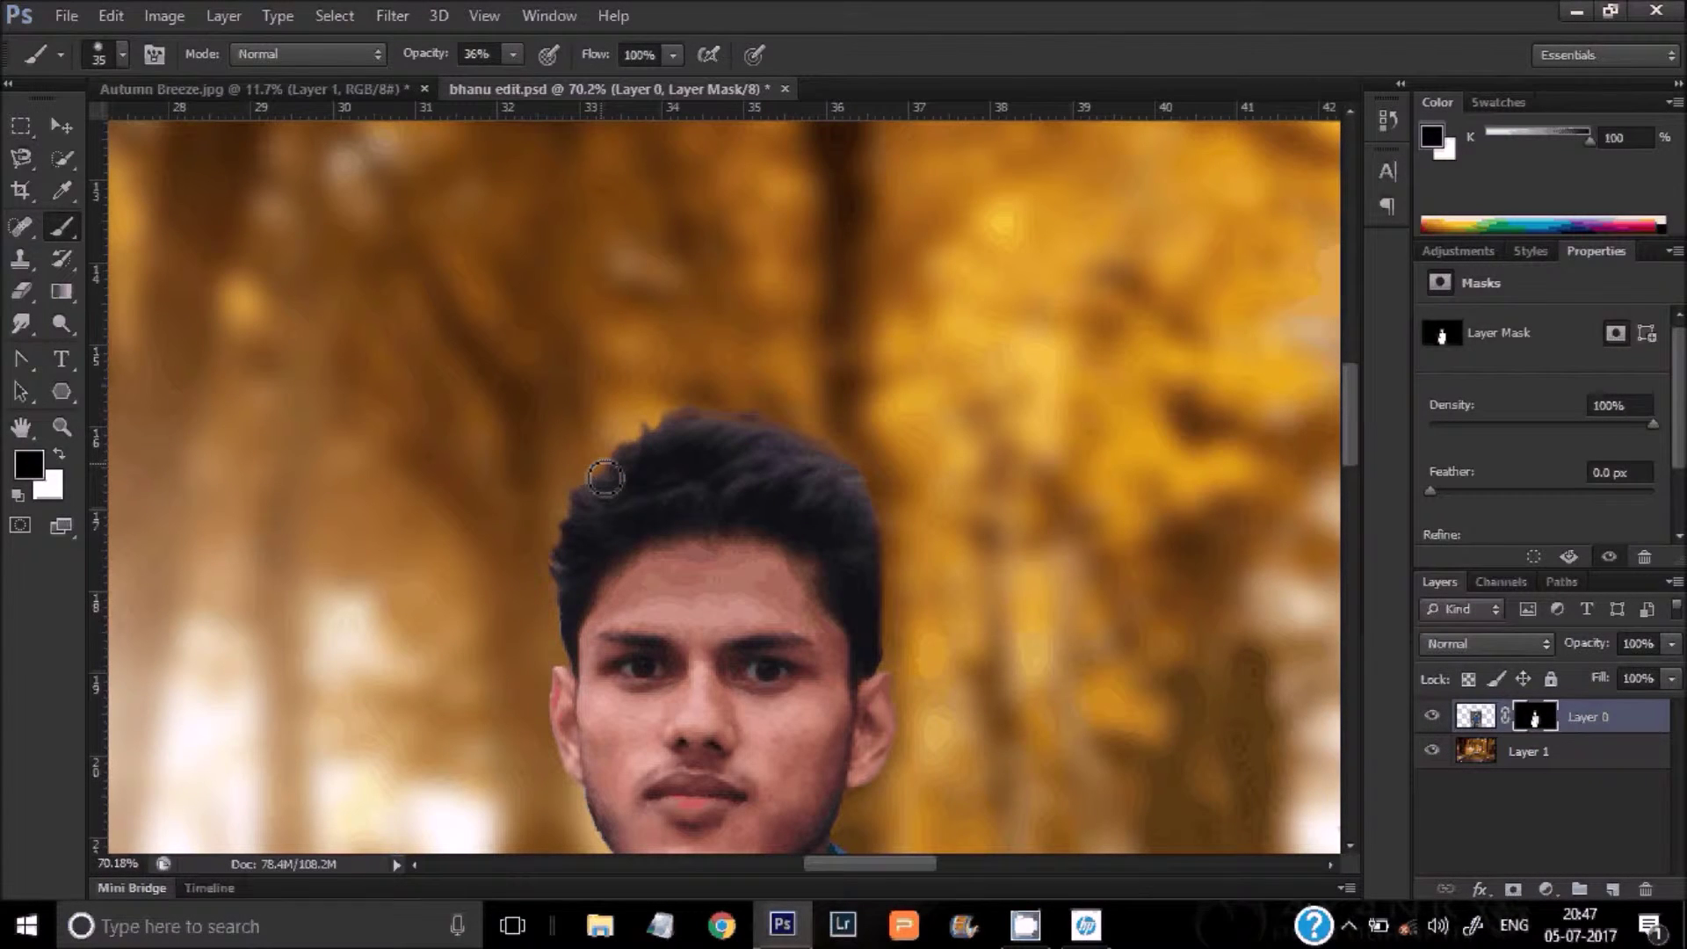
mouse_move(605, 479)
left_mouse_down()
mouse_move(559, 538)
mouse_move(538, 714)
mouse_move(571, 813)
mouse_move(606, 851)
left_mouse_up()
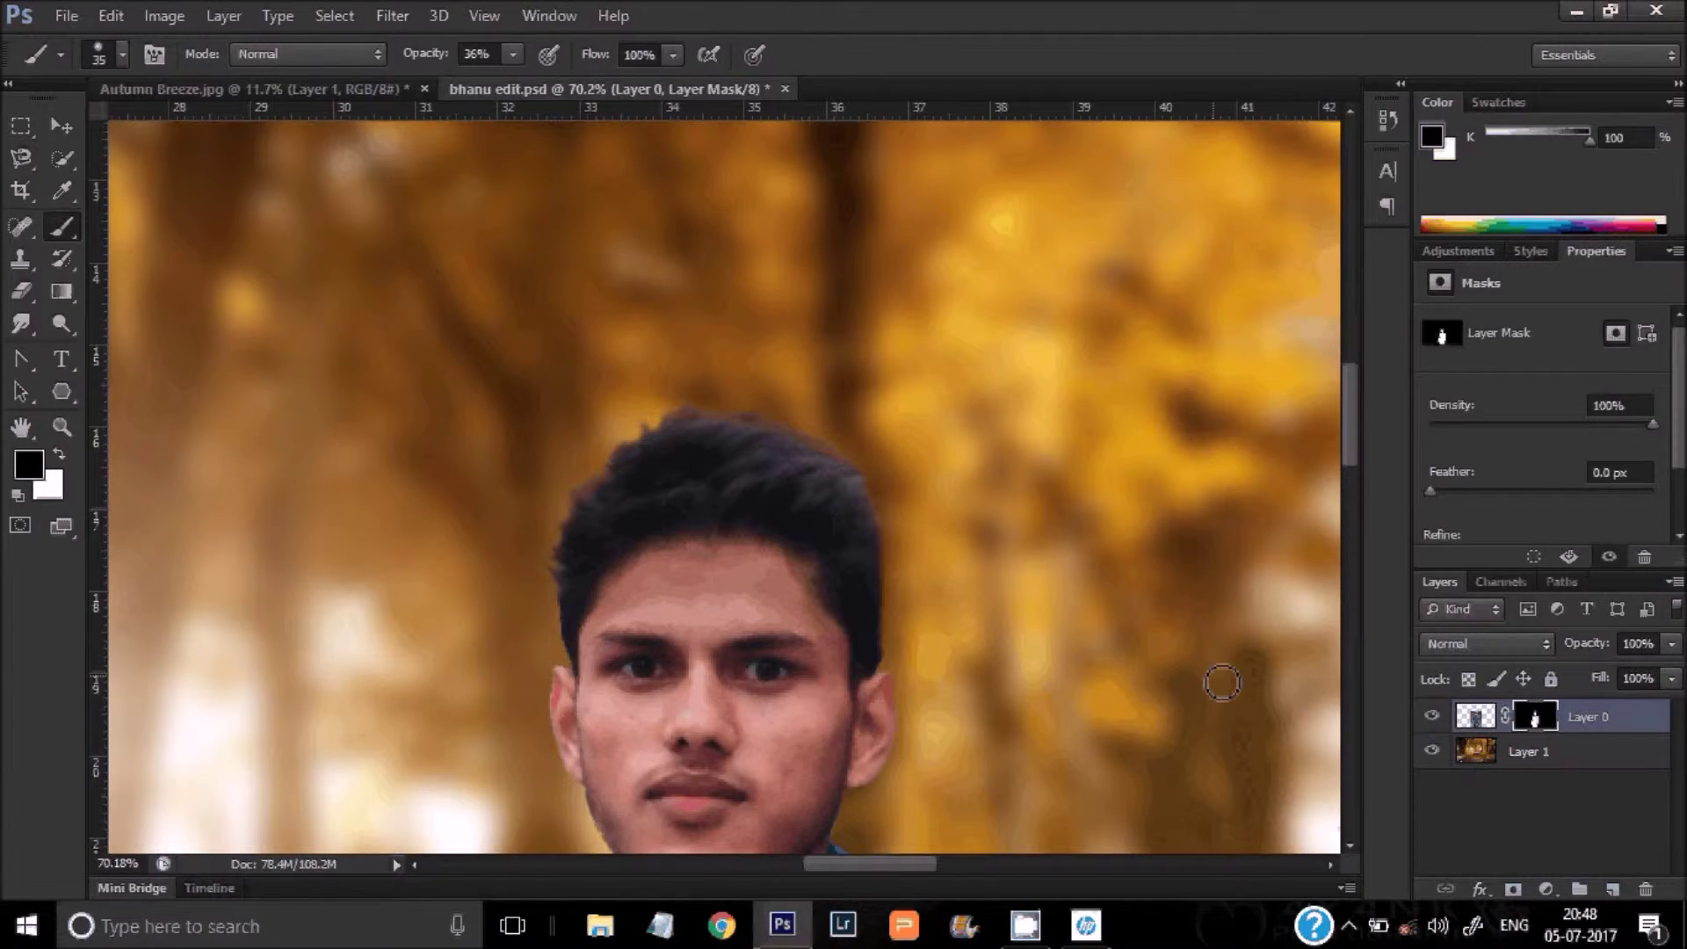
scroll(1221, 683, "down", 5)
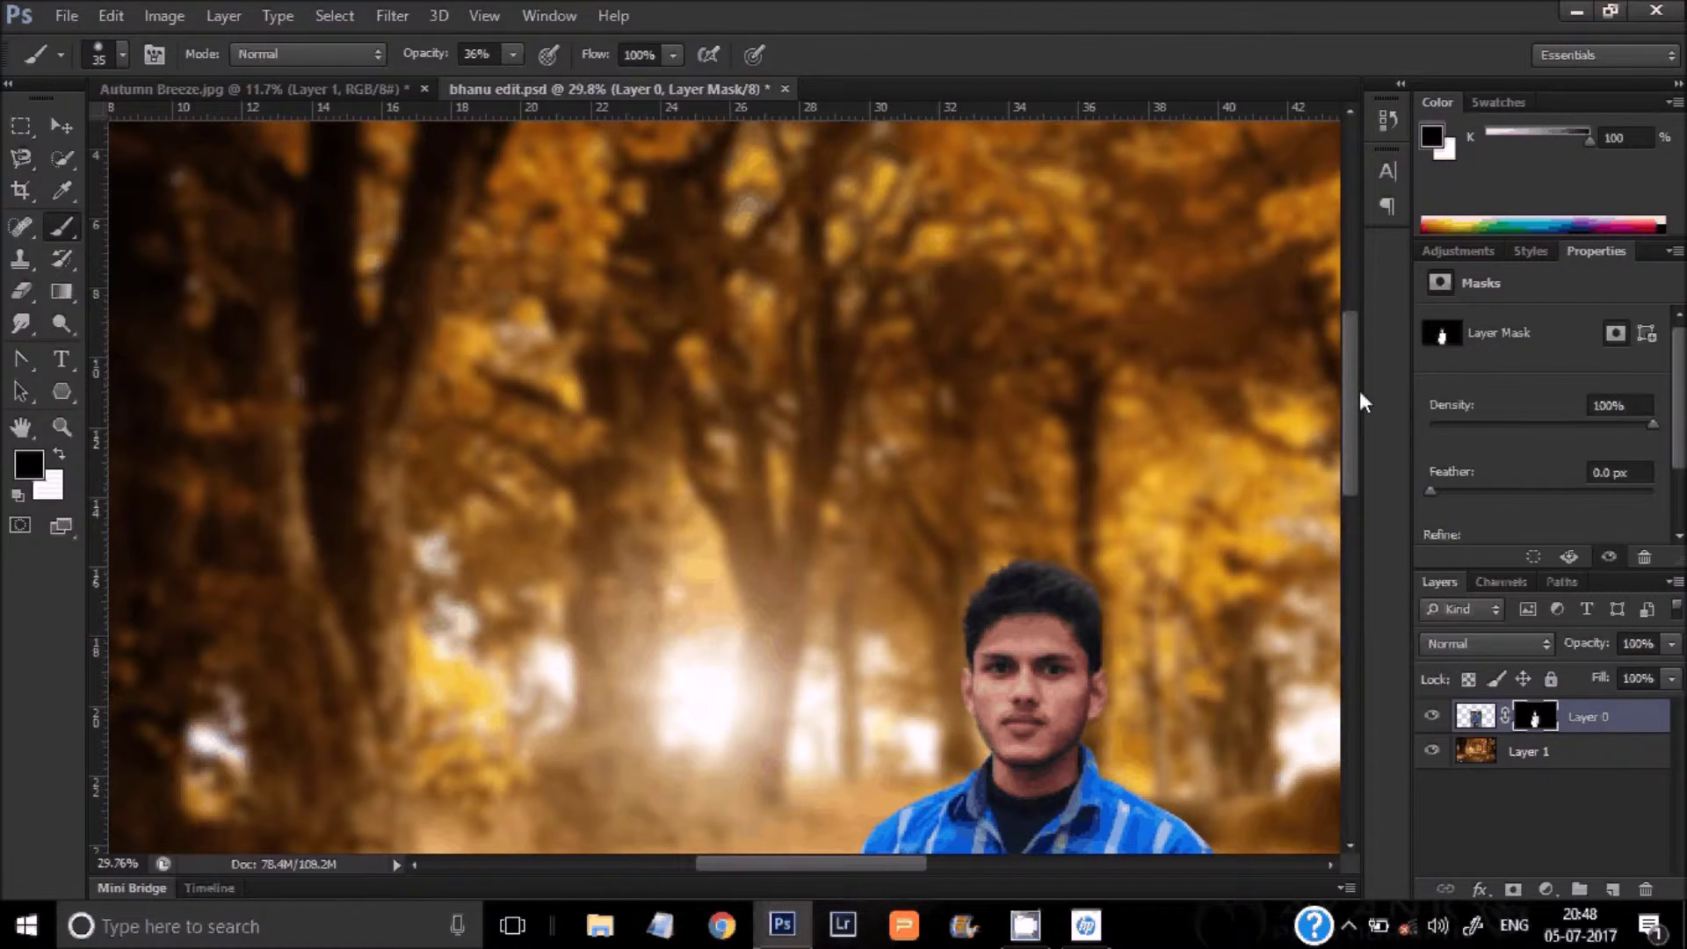
left_click_drag(1359, 391, 1348, 566)
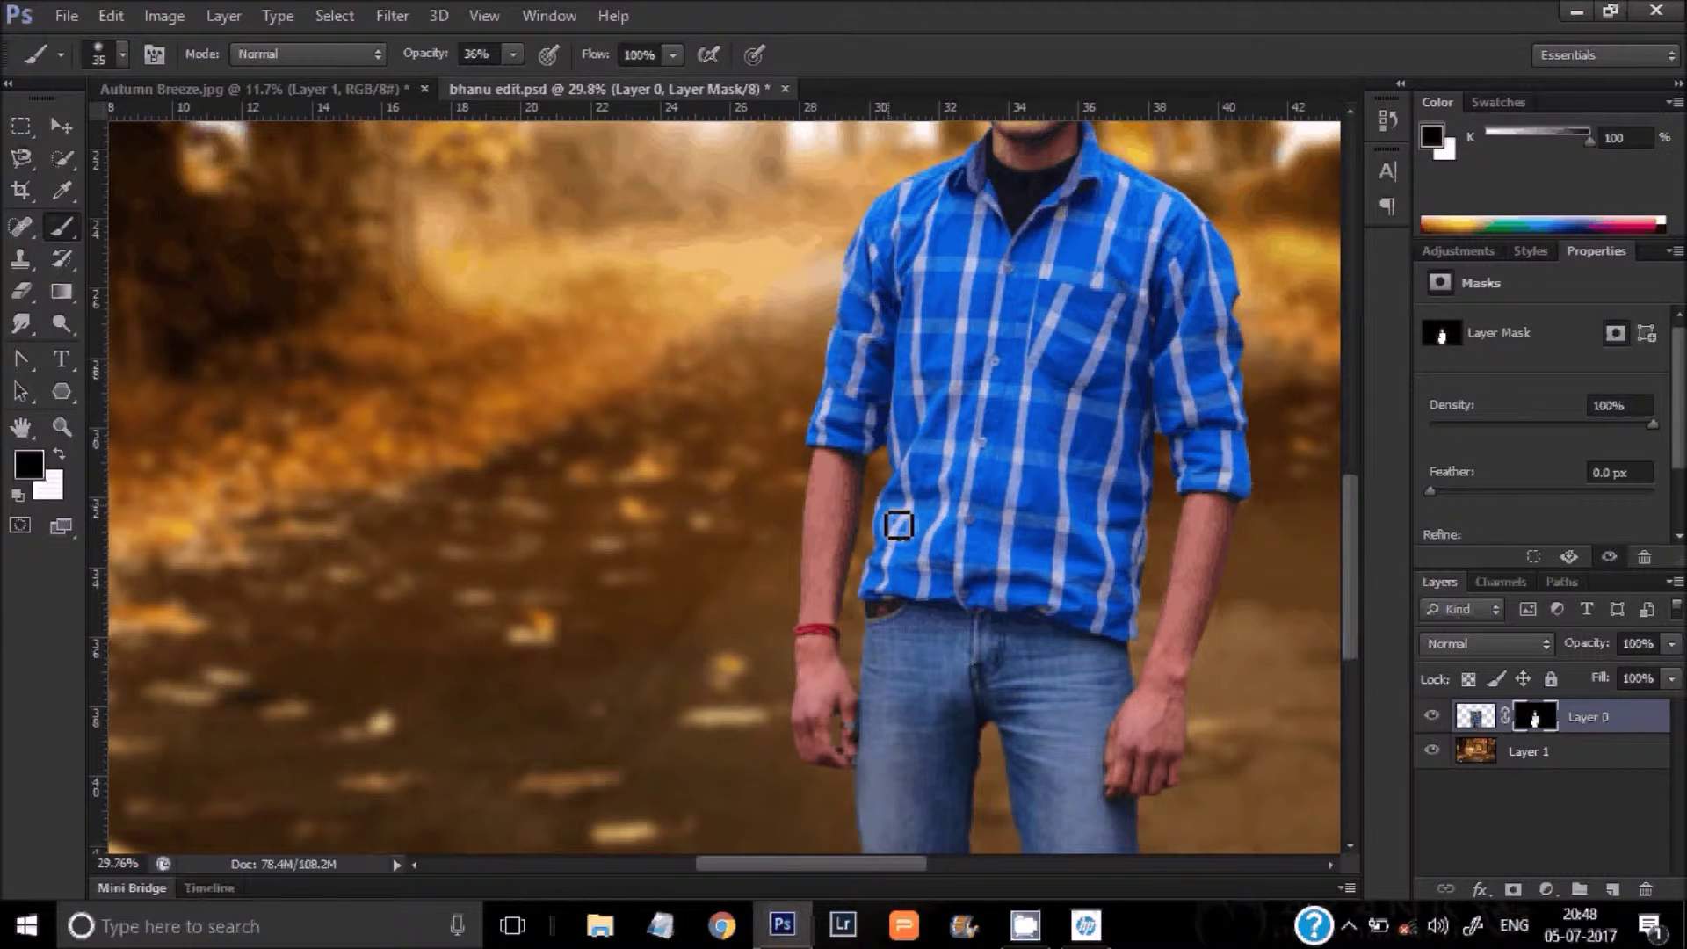
scroll(898, 526, "up", 5)
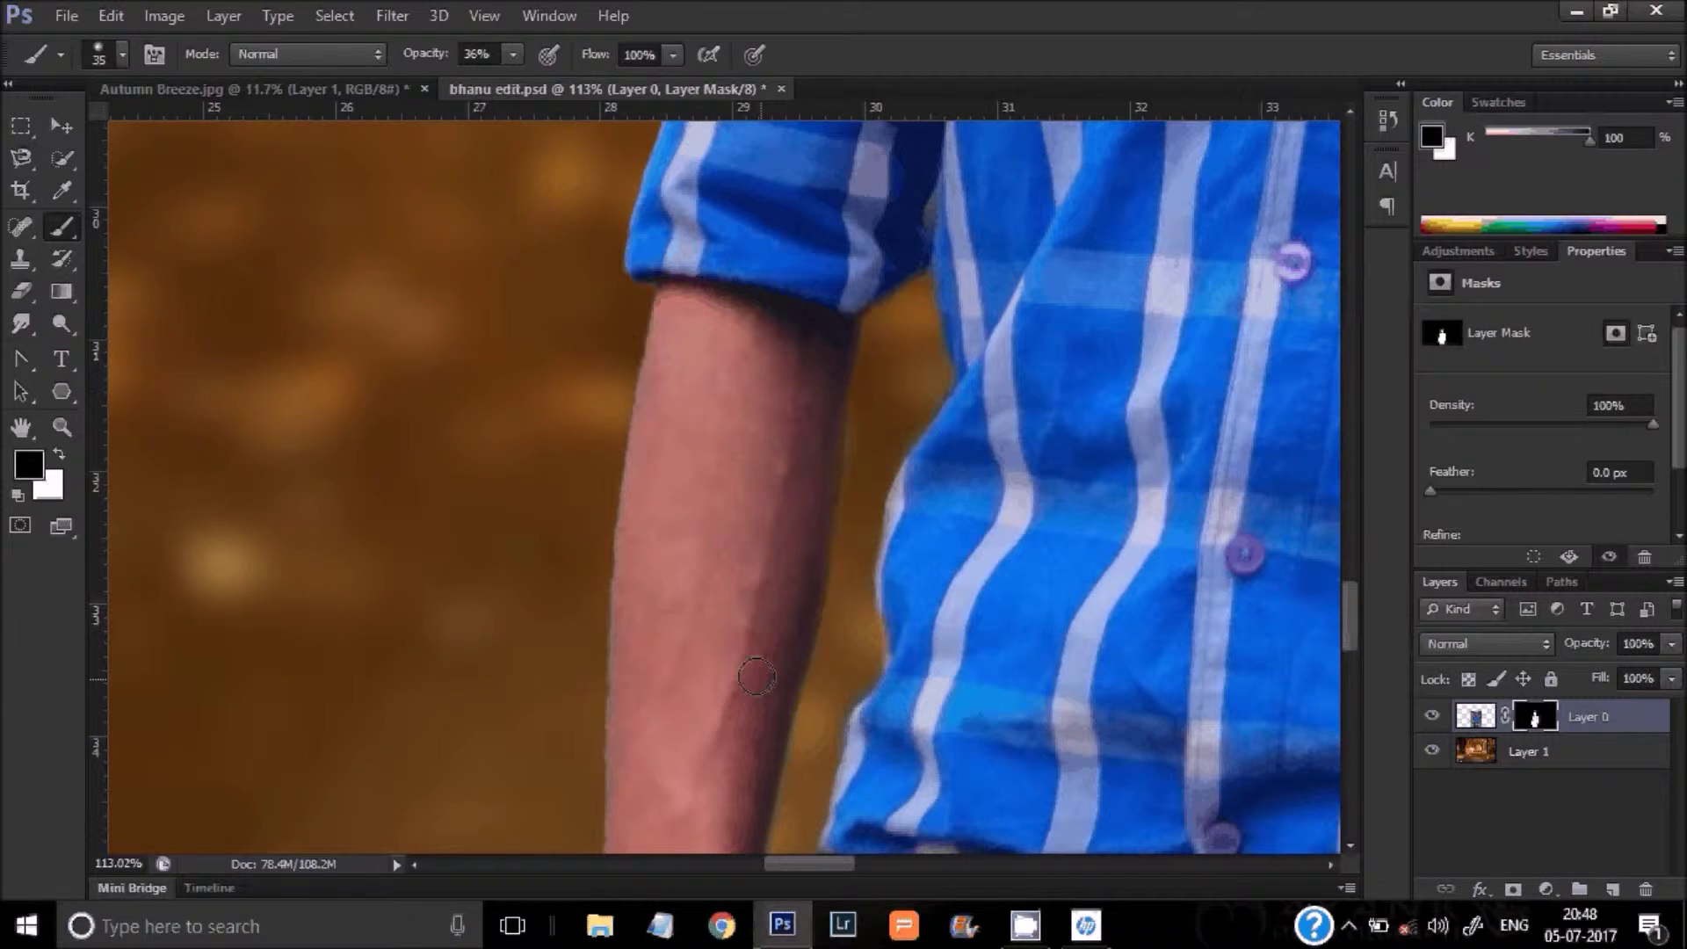
left_click_drag(629, 285, 642, 283)
left_click_drag(601, 544, 591, 726)
Step: Raise brush opacity to 61% and refine the arm's left edge on the mask
key("6")
key("1")
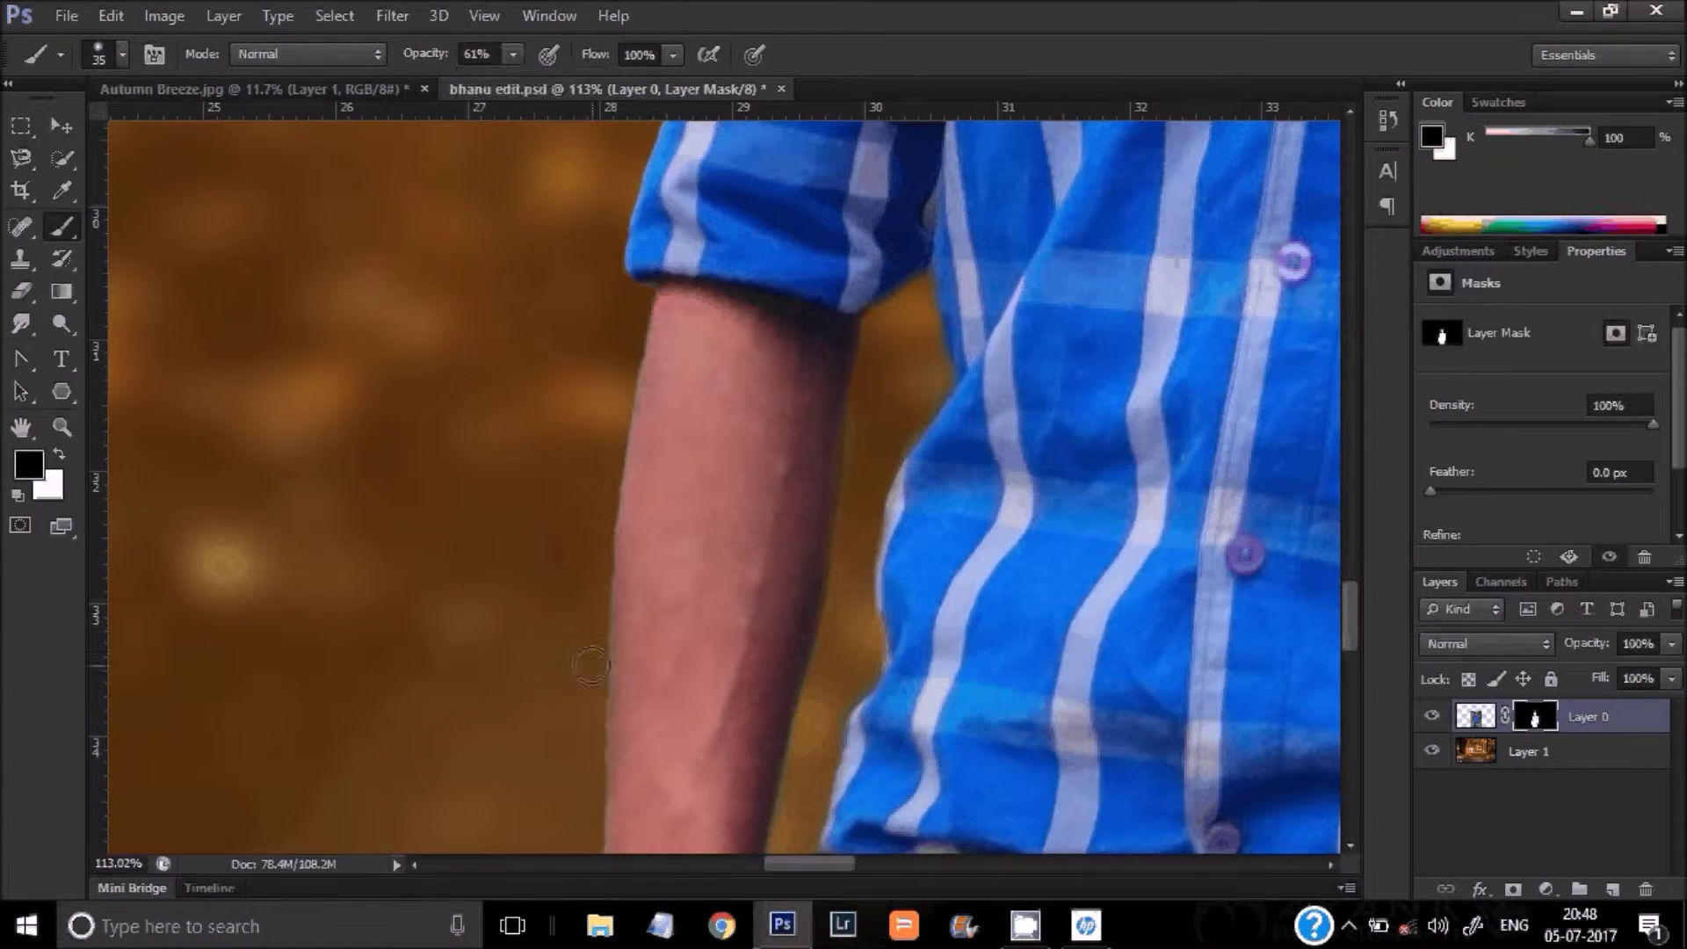
left_click_drag(592, 665, 590, 783)
mouse_move(592, 651)
left_mouse_down()
mouse_move(637, 309)
mouse_move(626, 136)
left_mouse_up()
scroll(577, 591, "down", 5)
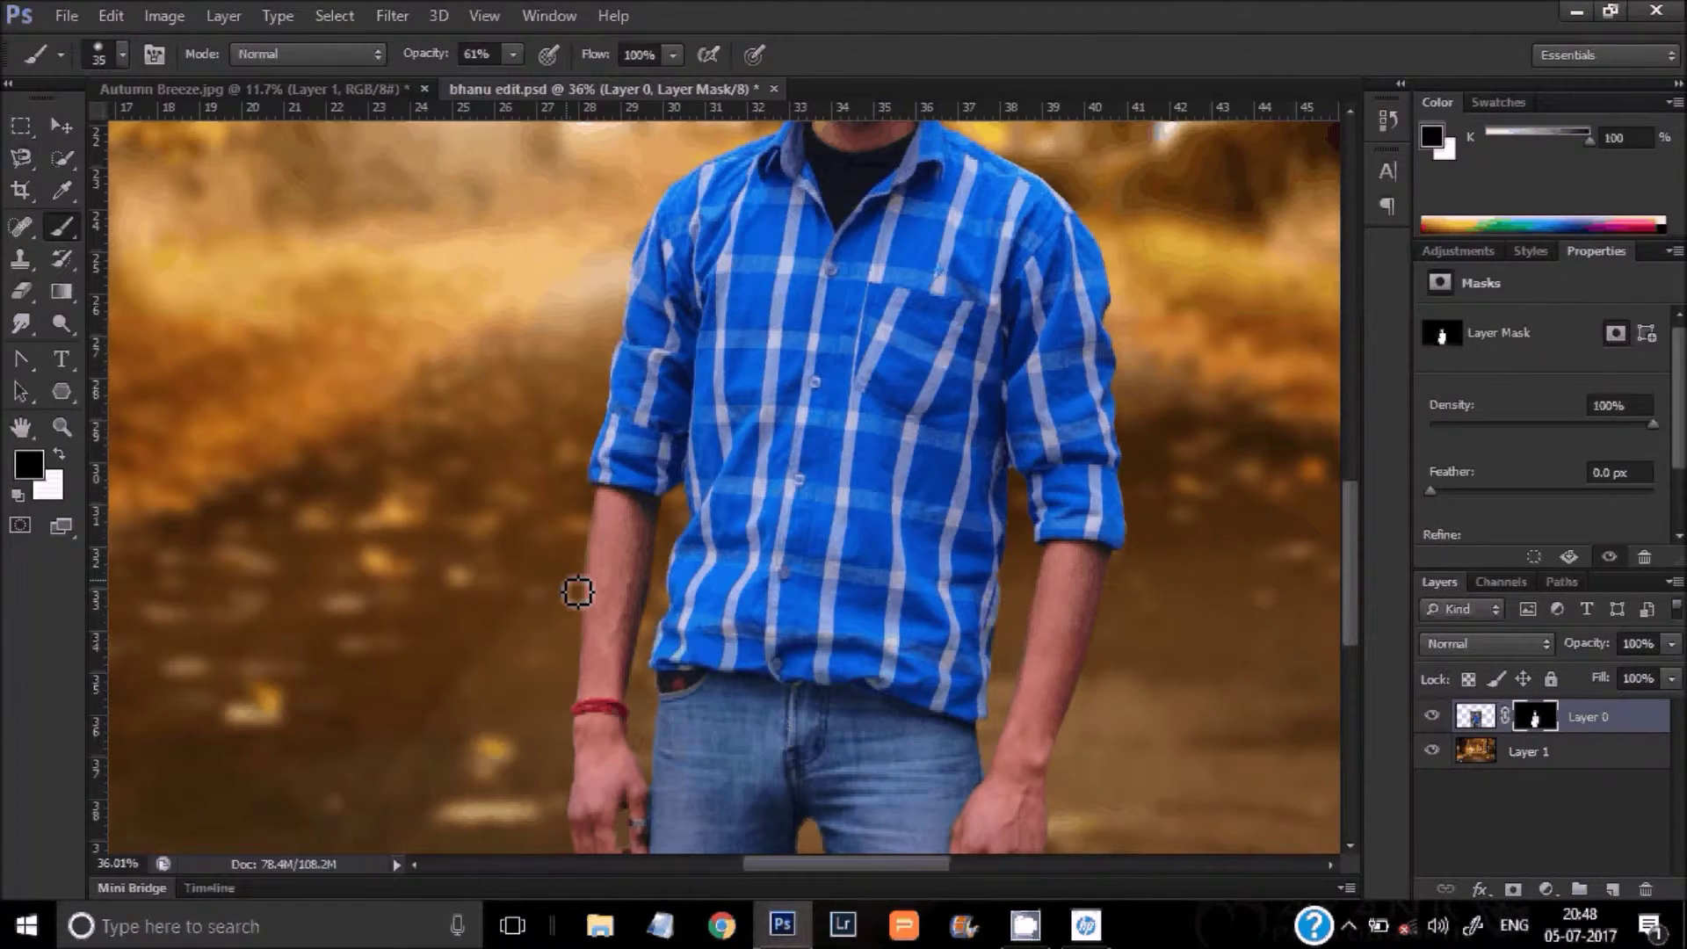
scroll(577, 591, "down", 2)
scroll(588, 795, "up", 5)
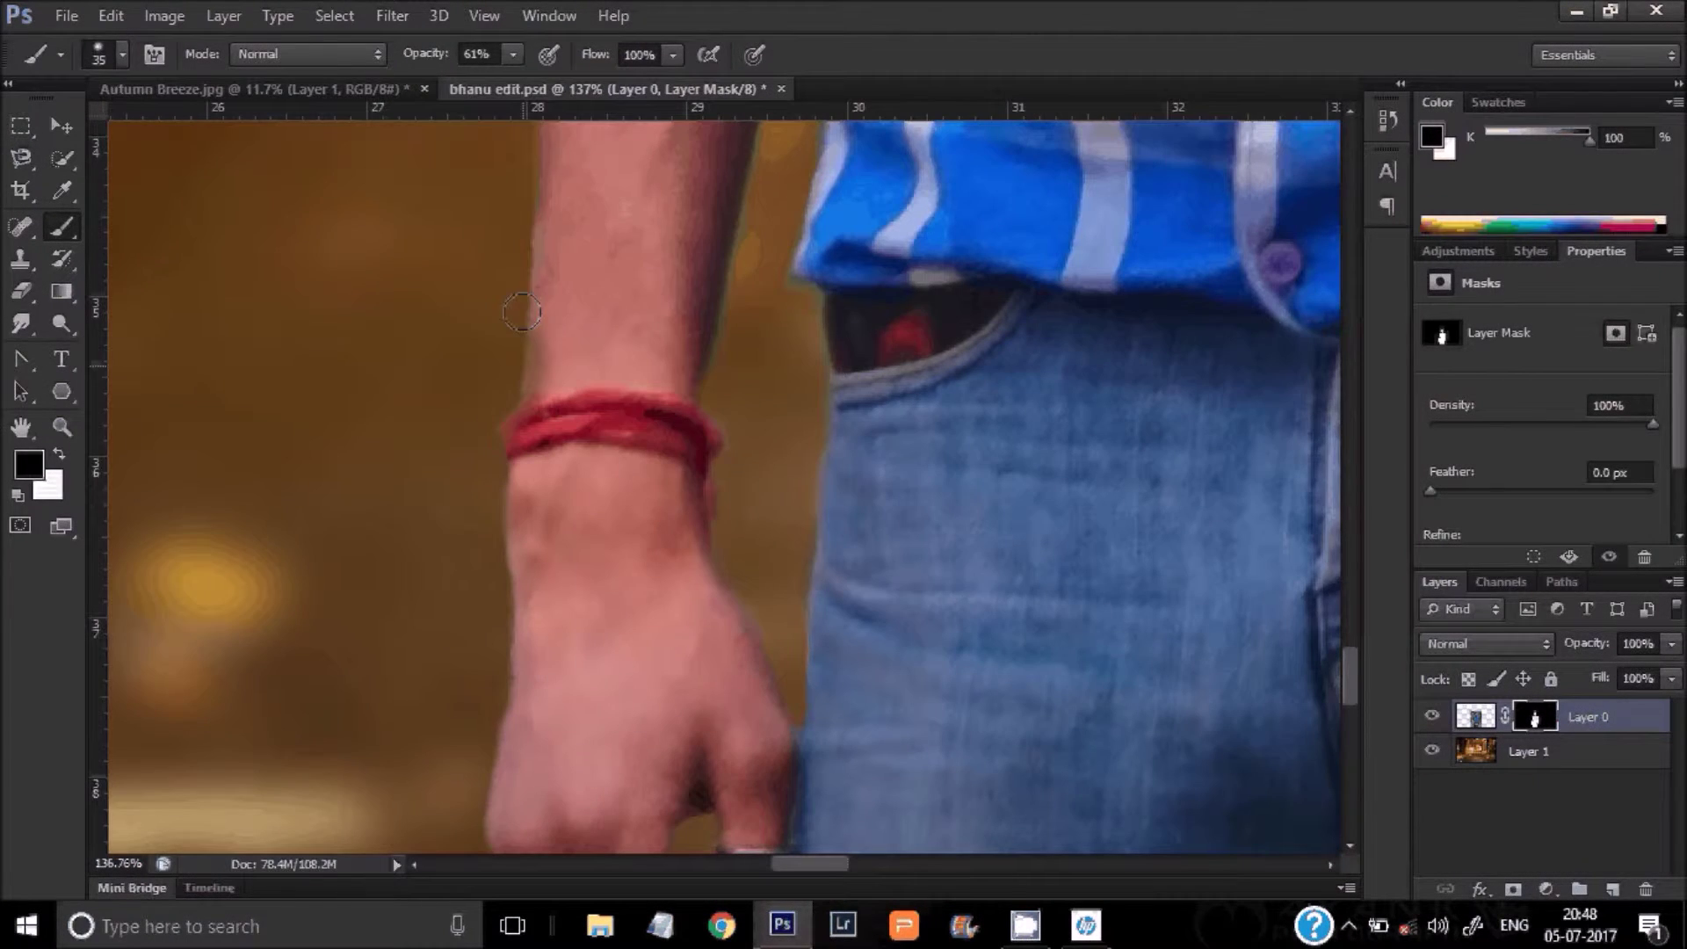
Step: Blend the hand, wrist and finger edges of the mask into the background
left_click_drag(765, 665, 769, 702)
mouse_move(517, 466)
left_mouse_down()
mouse_move(475, 774)
mouse_move(491, 822)
left_mouse_up()
left_click_drag(1352, 679, 1352, 729)
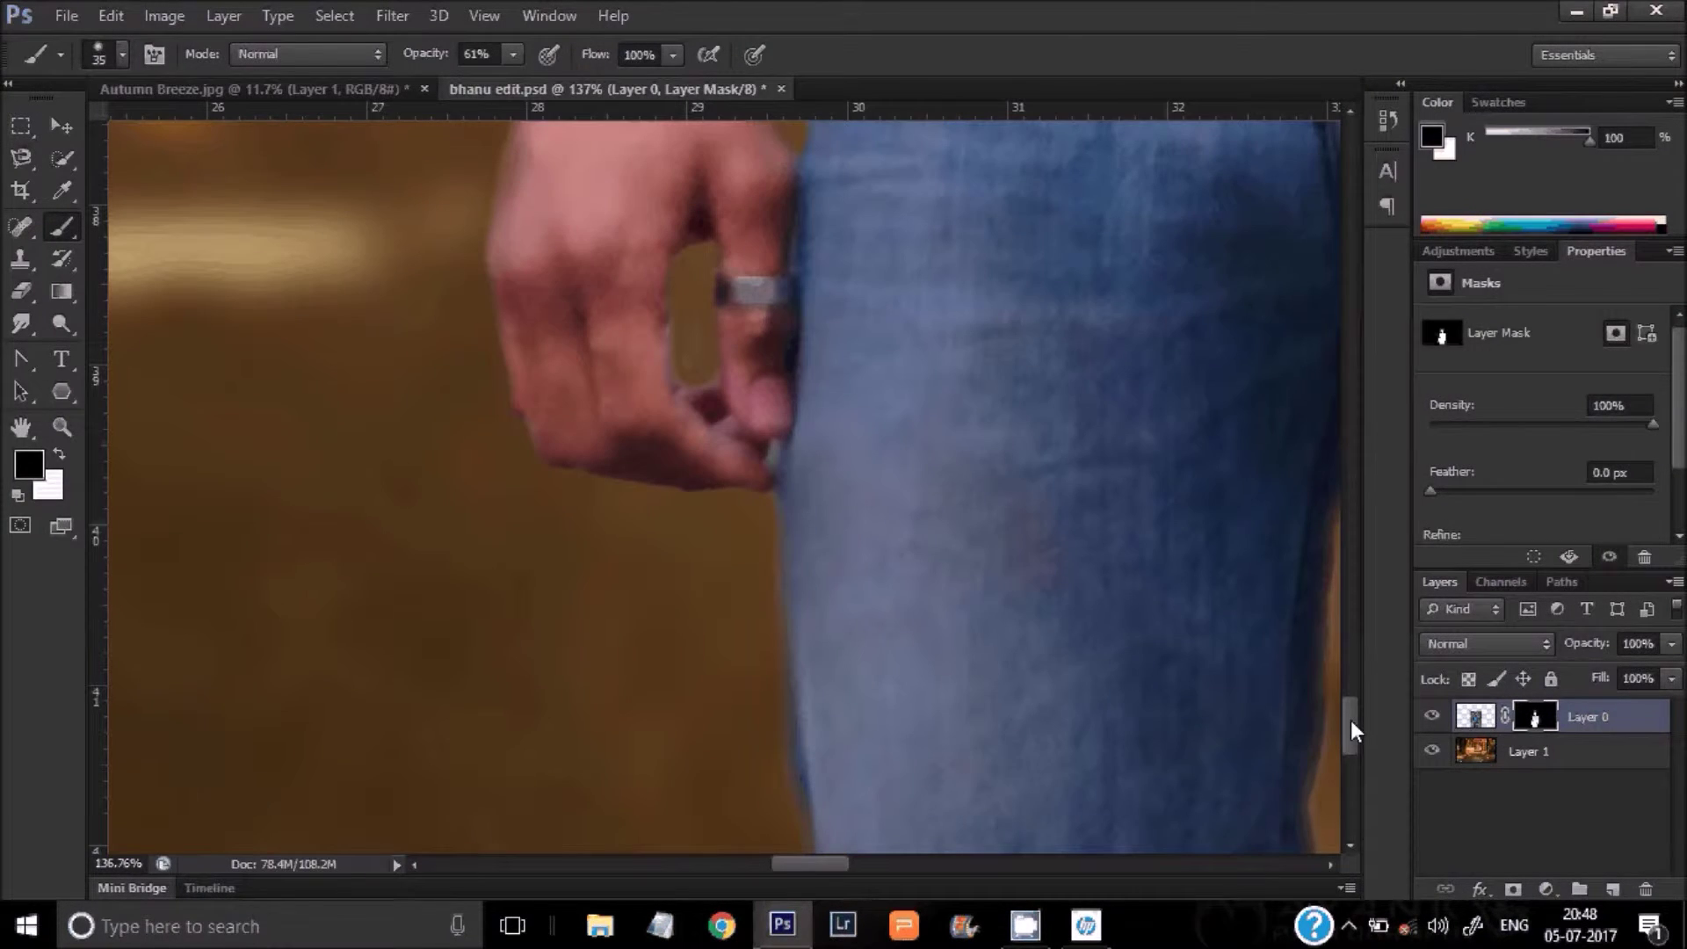
left_click_drag(685, 346, 734, 277)
mouse_move(480, 283)
left_mouse_down()
mouse_move(531, 475)
mouse_move(753, 491)
mouse_move(806, 848)
left_mouse_up()
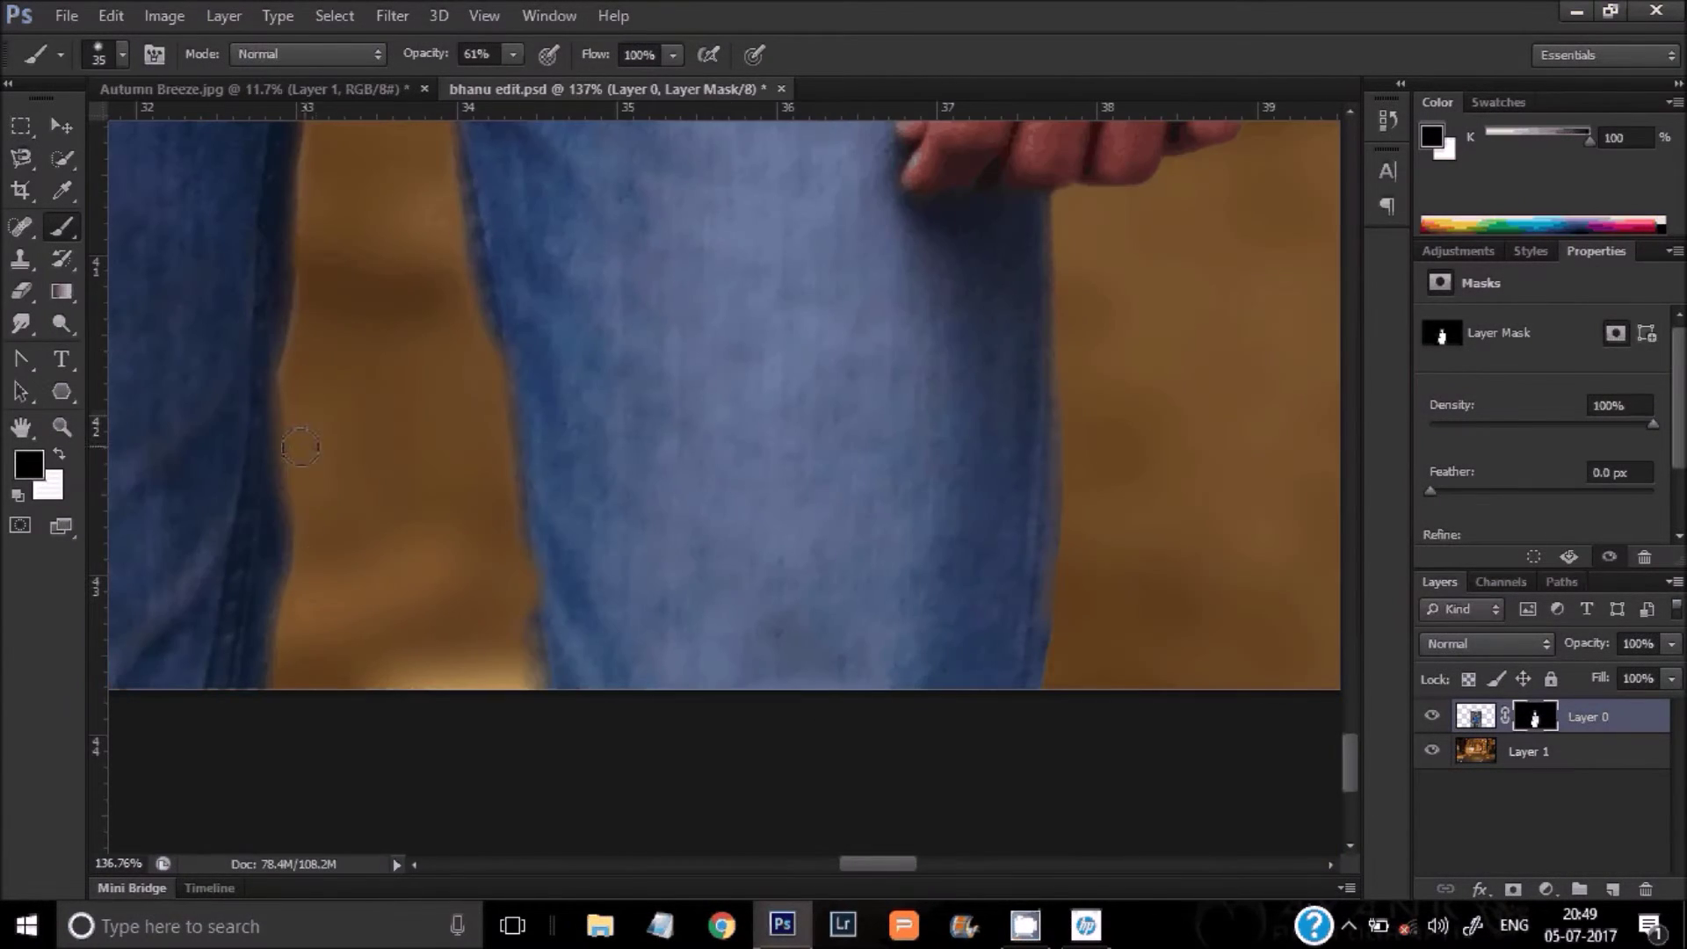
left_click_drag(879, 616, 1156, 463)
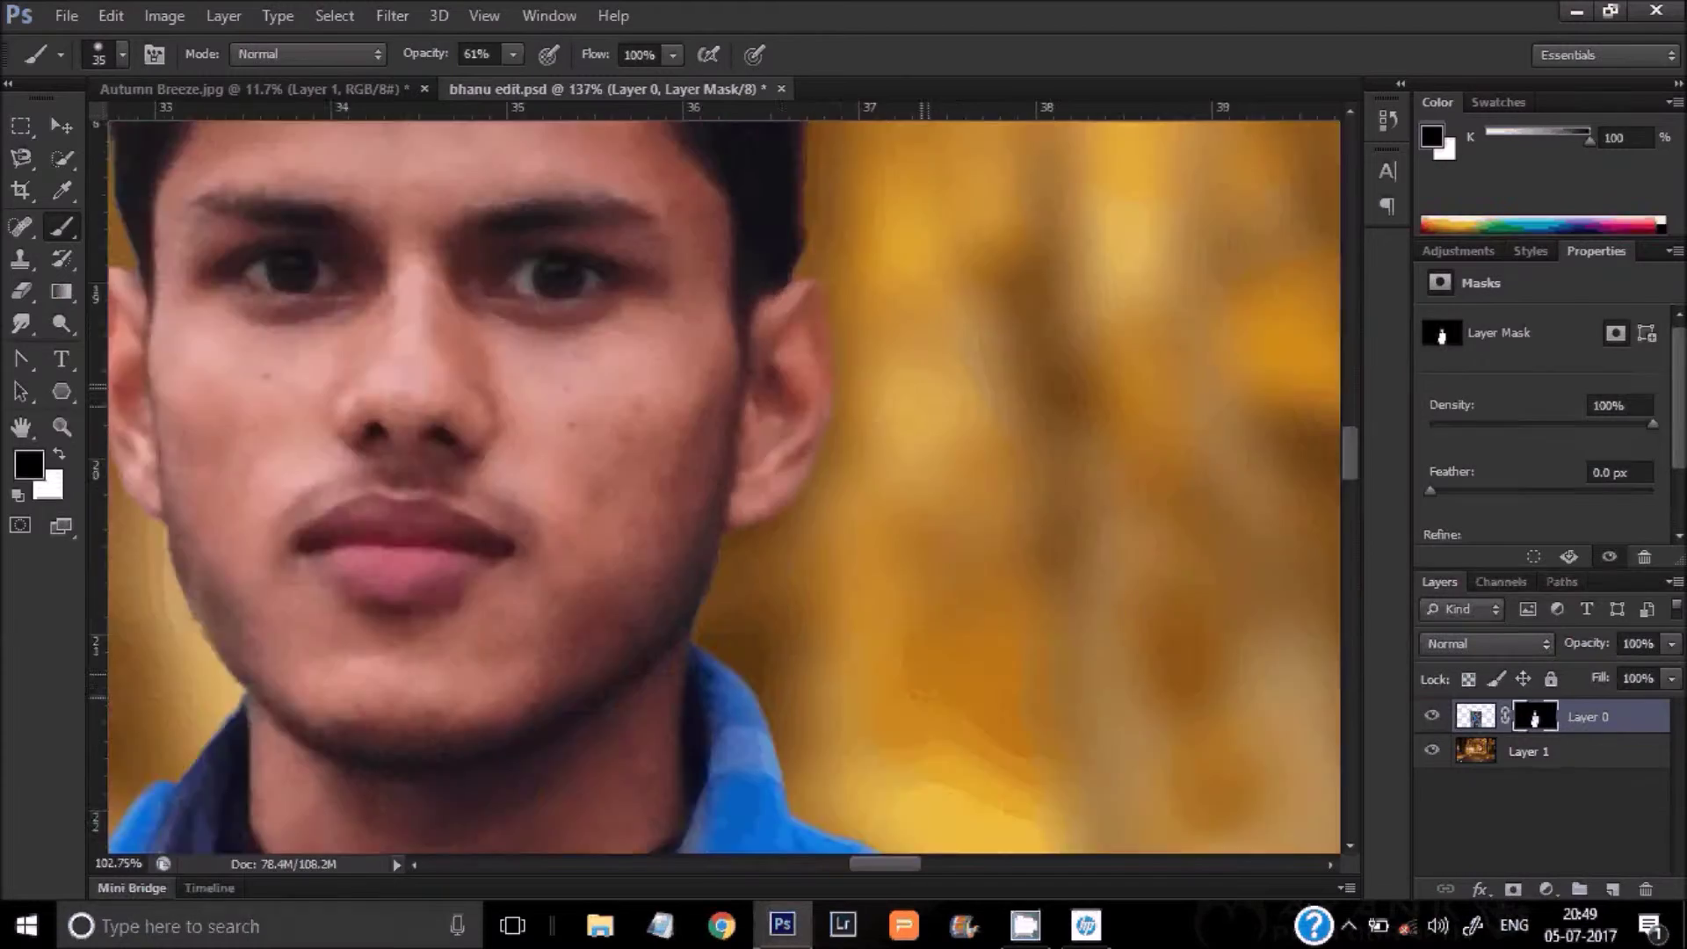
scroll(1065, 448, "down", 5)
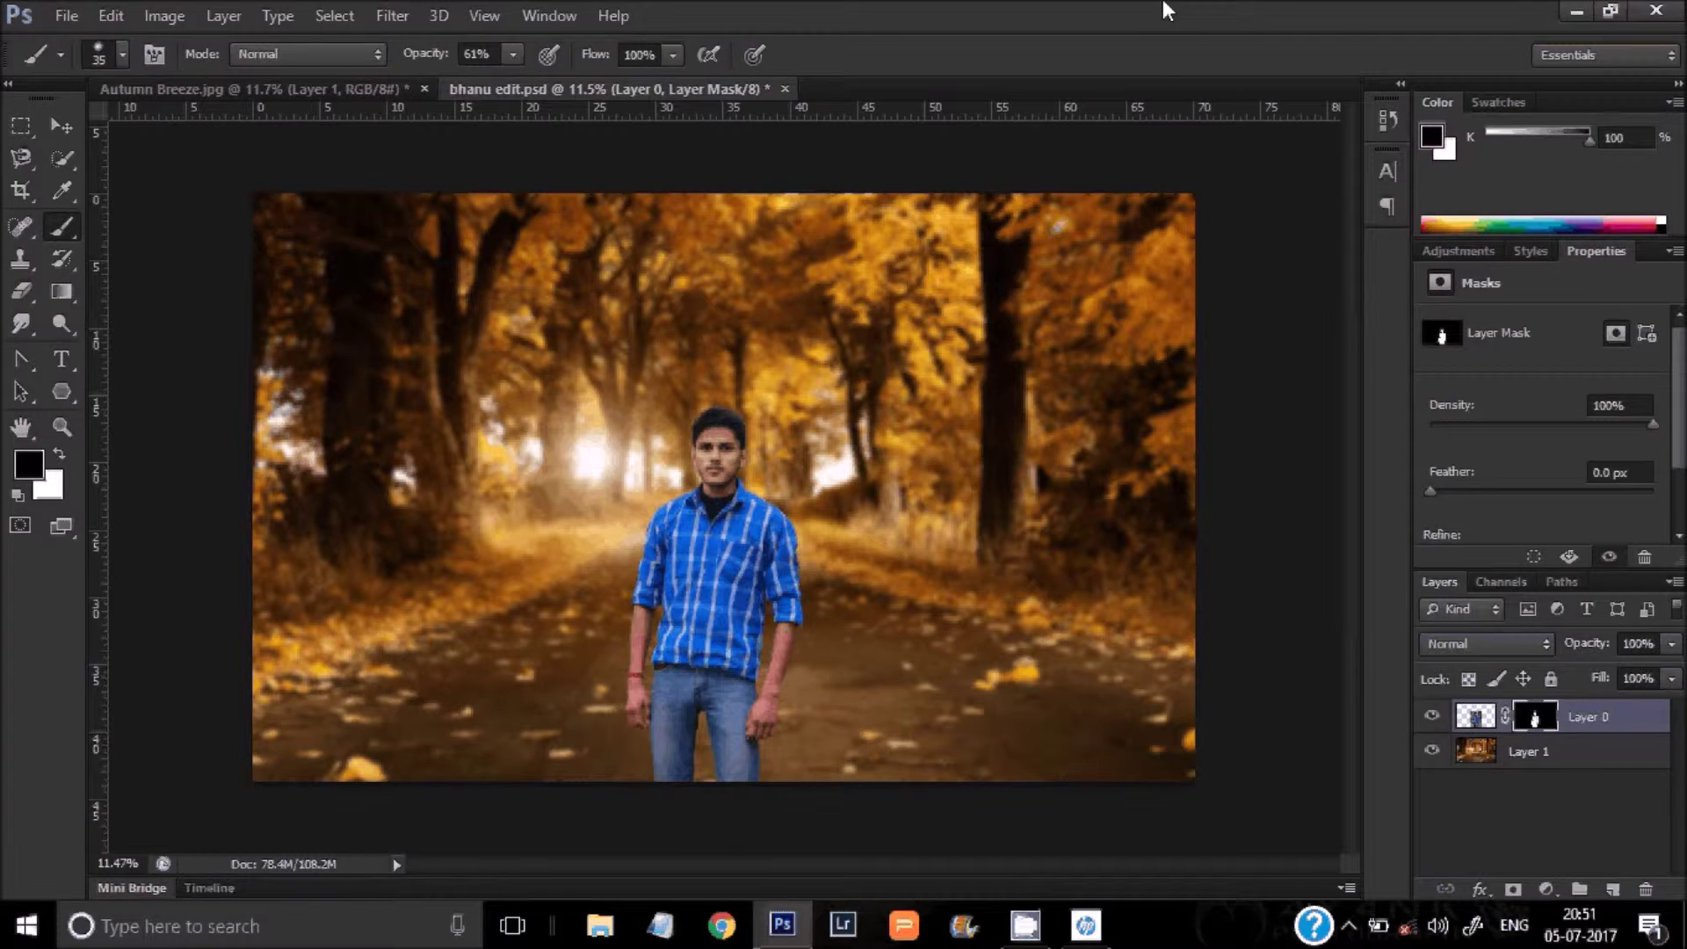
Step: Create a white 6000 × 6000 px document at 400 pixels/centimeter
left_click(70, 16)
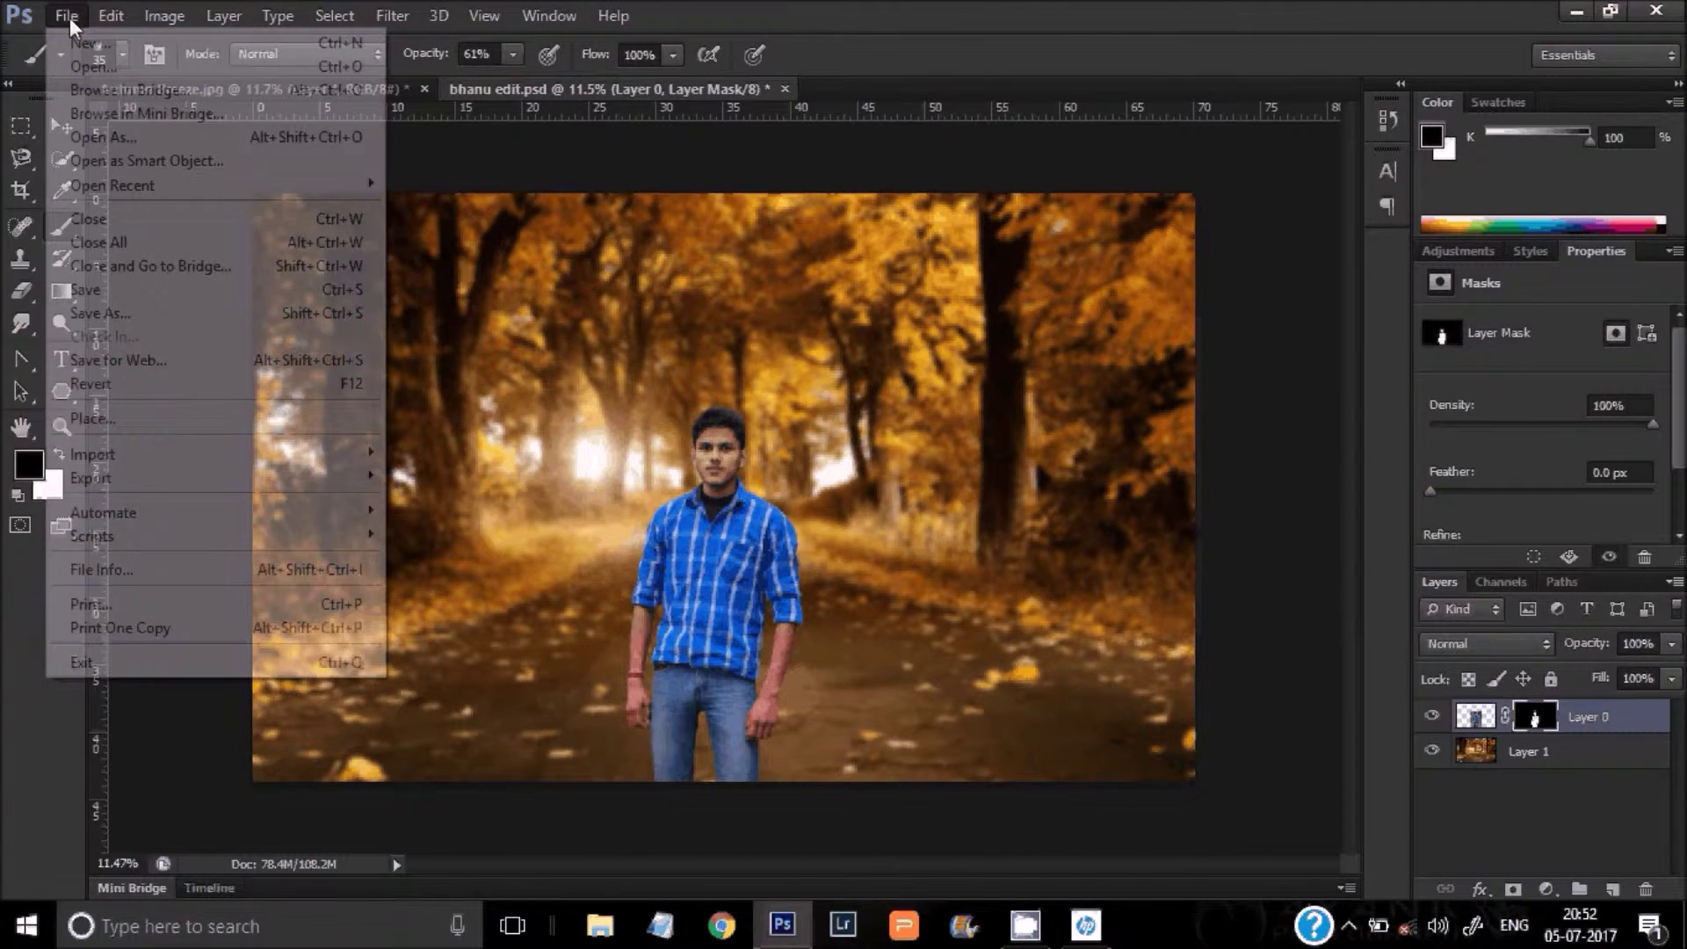
left_click(86, 40)
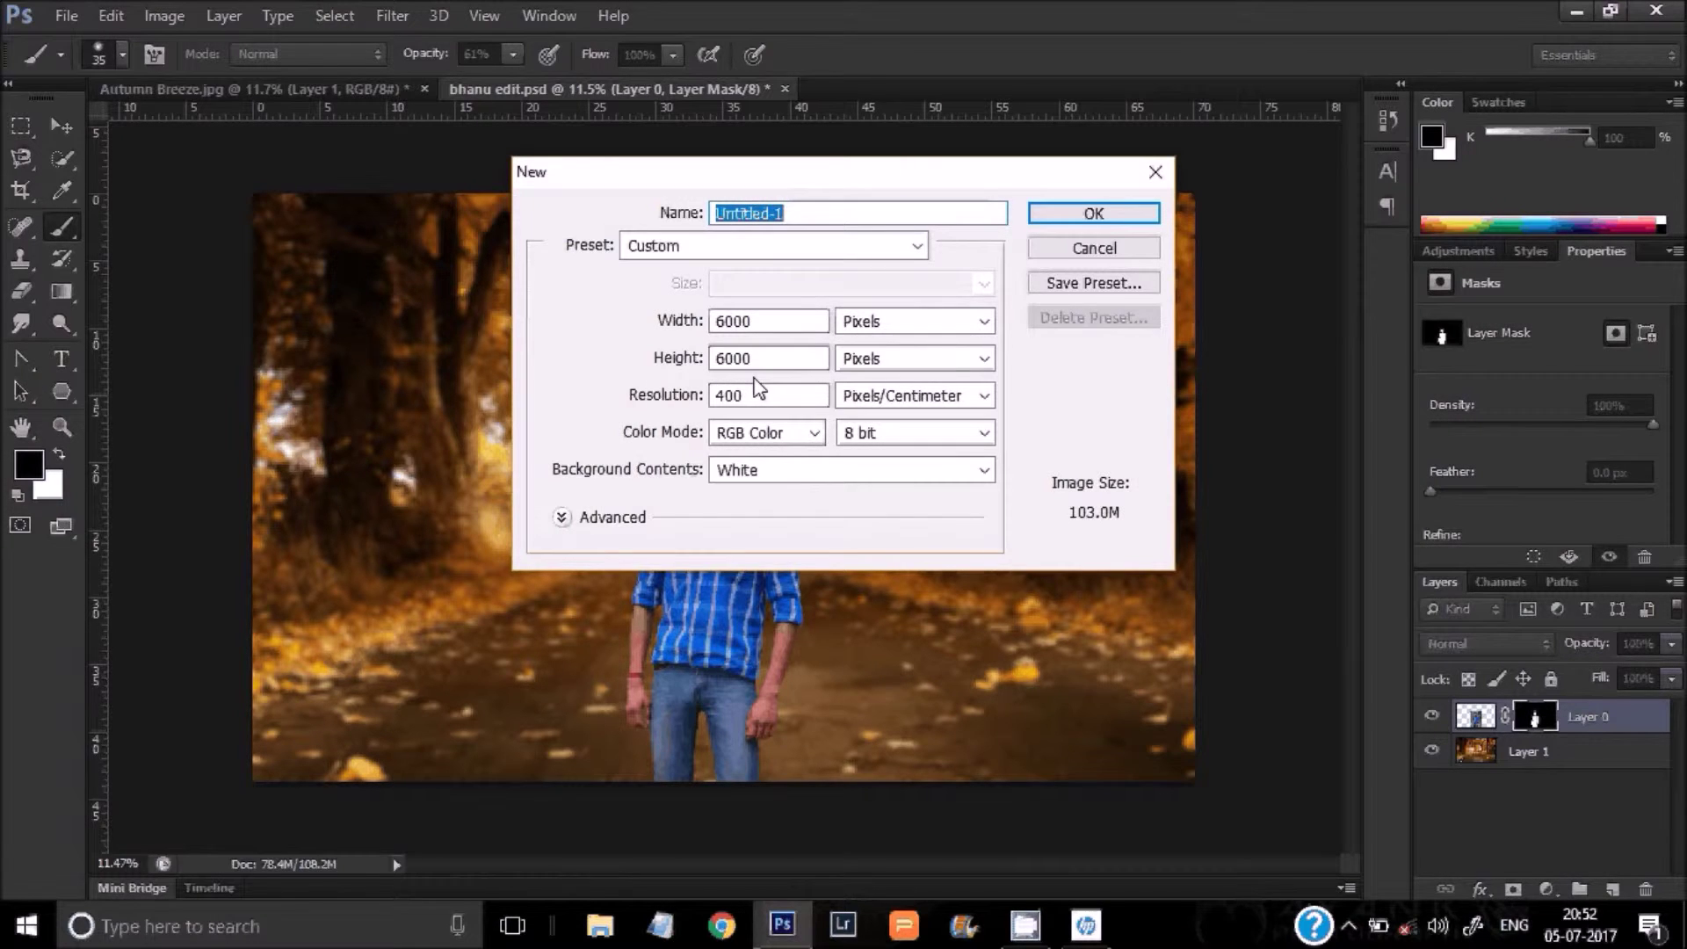
left_click(1094, 216)
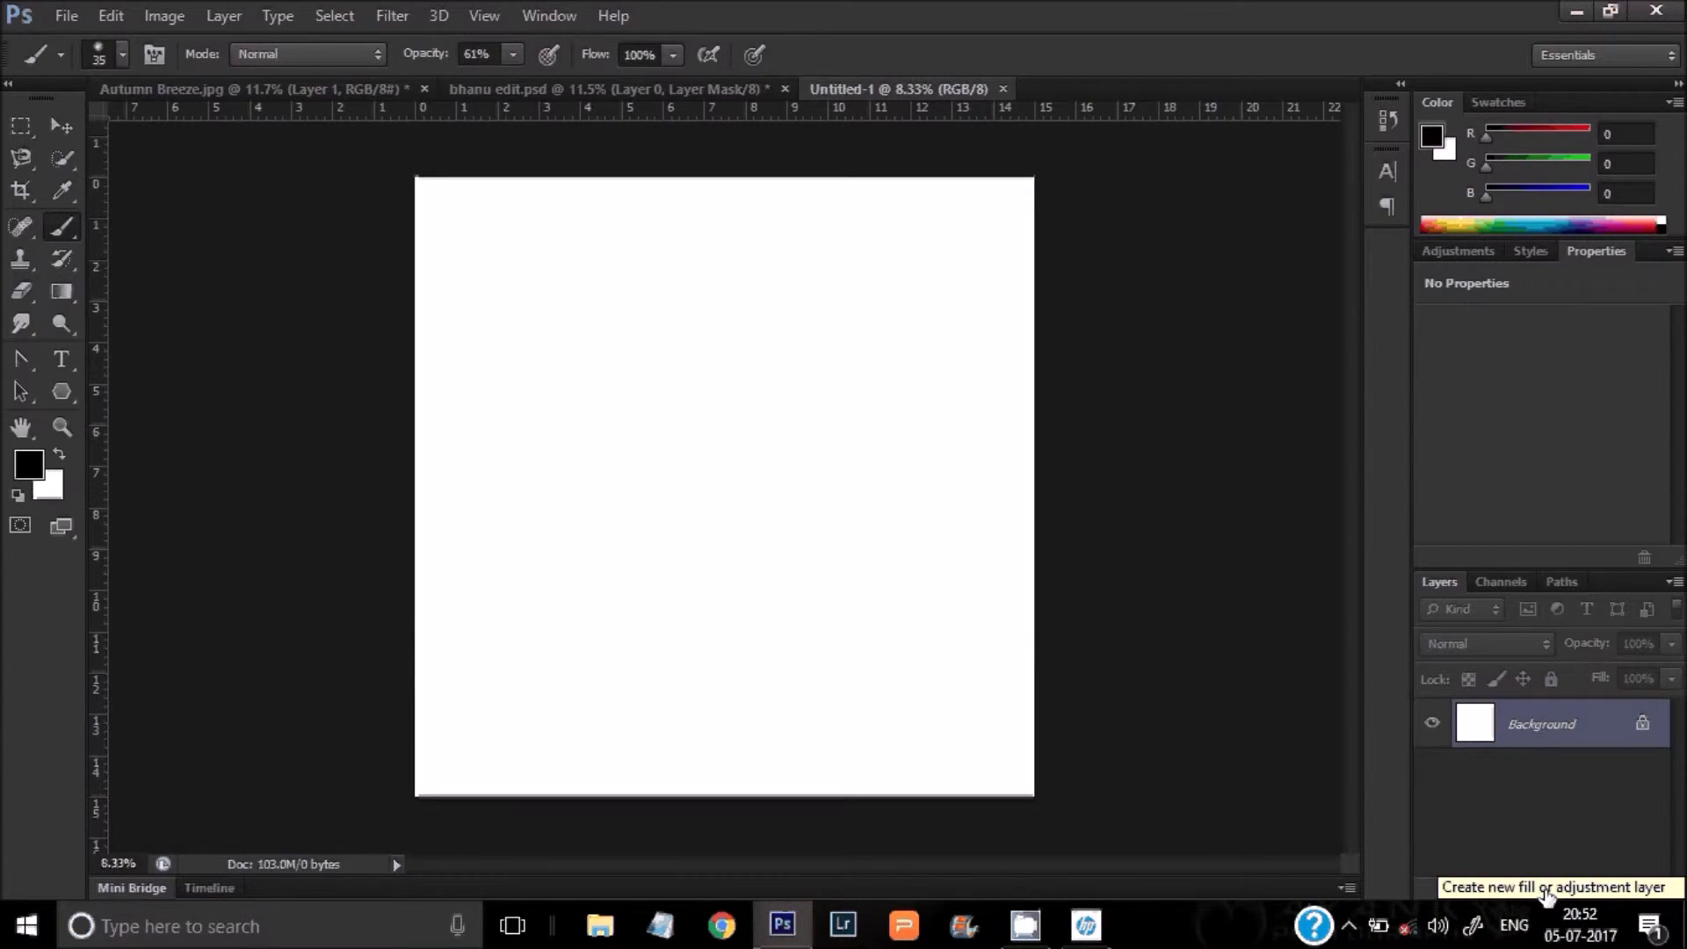
left_click(1546, 893)
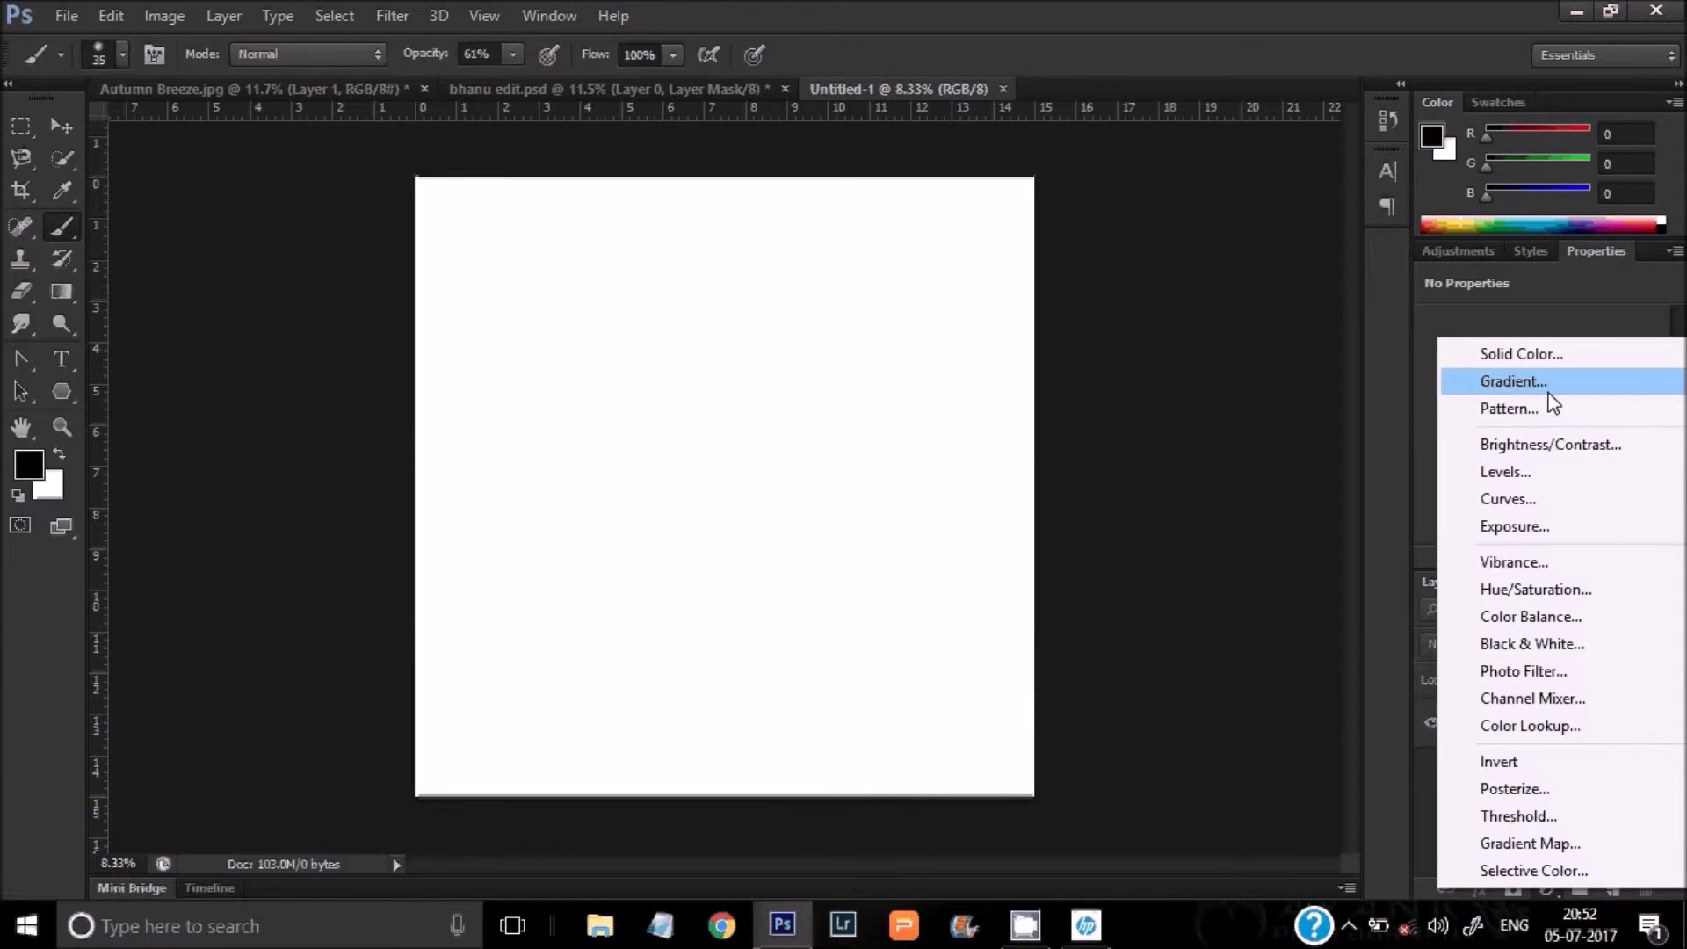
Step: Add a Gradient Fill layer using the Orange, Yellow, Orange preset in Radial style
left_click(1513, 381)
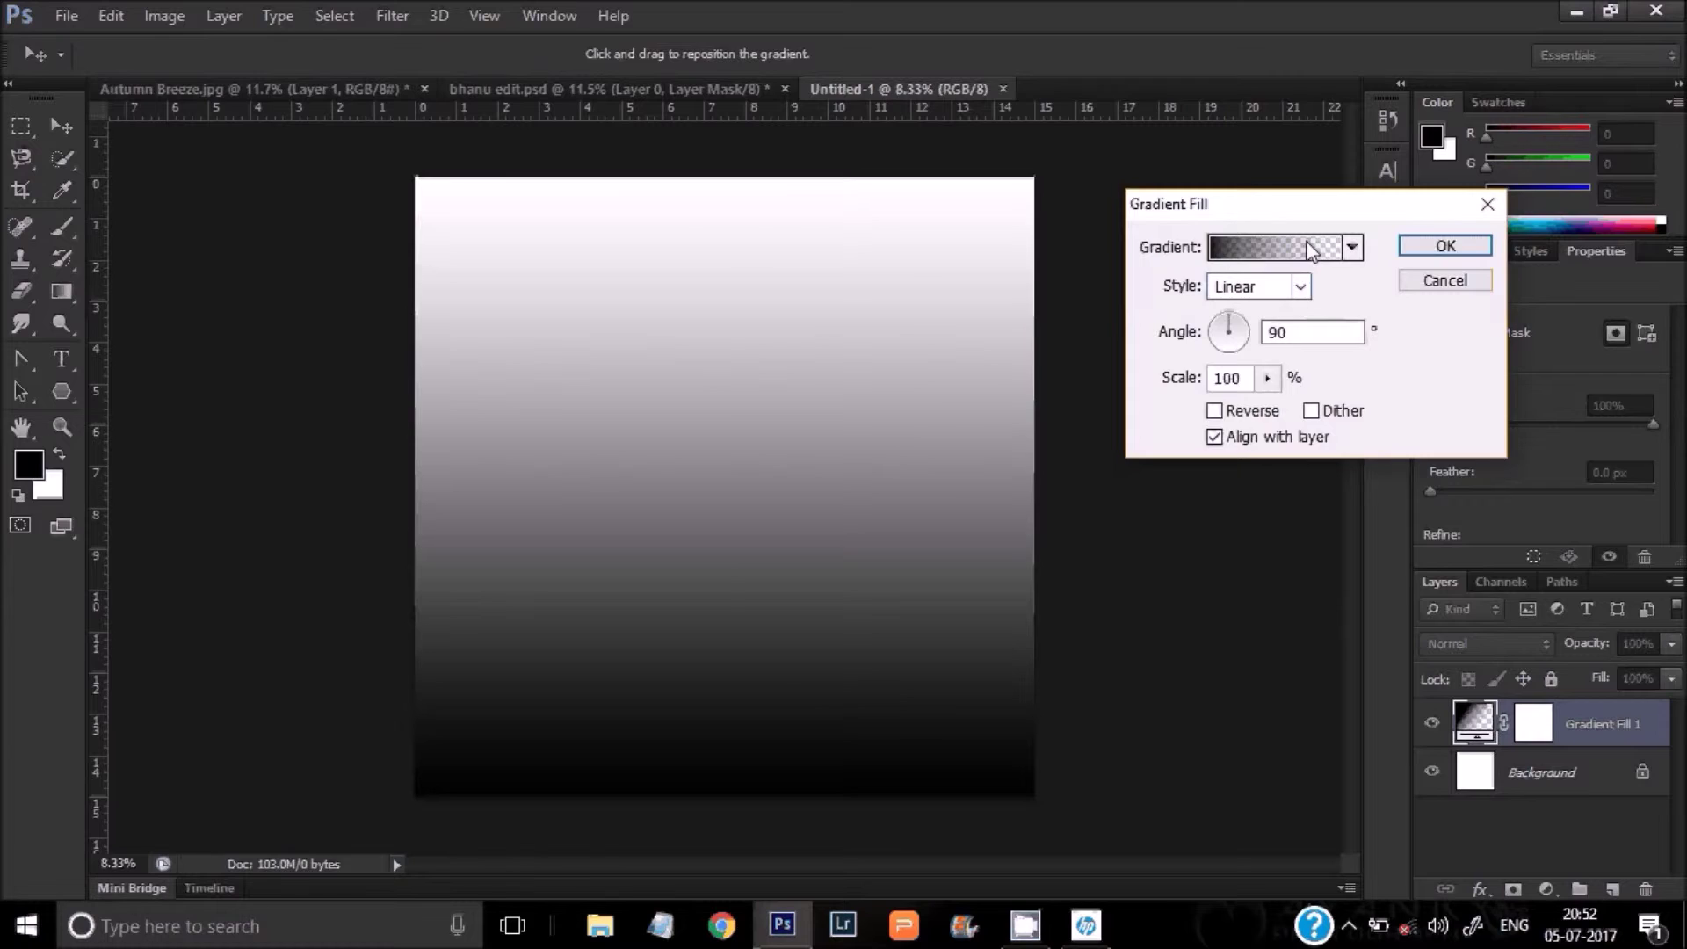
left_click(1310, 251)
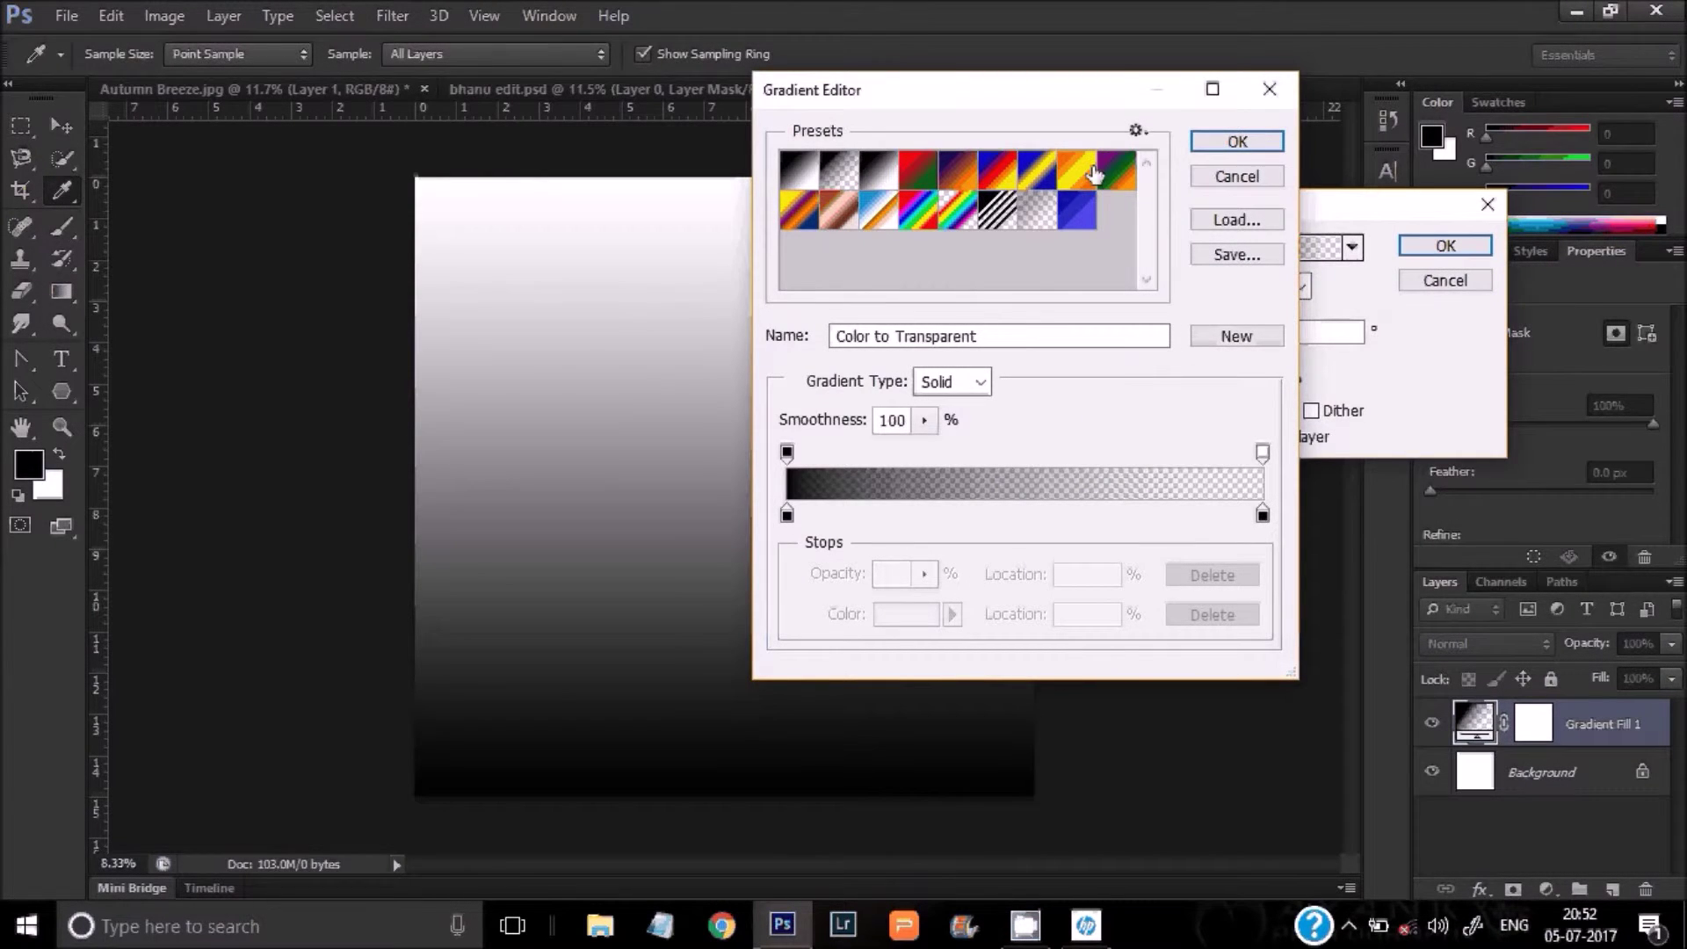
left_click(1094, 174)
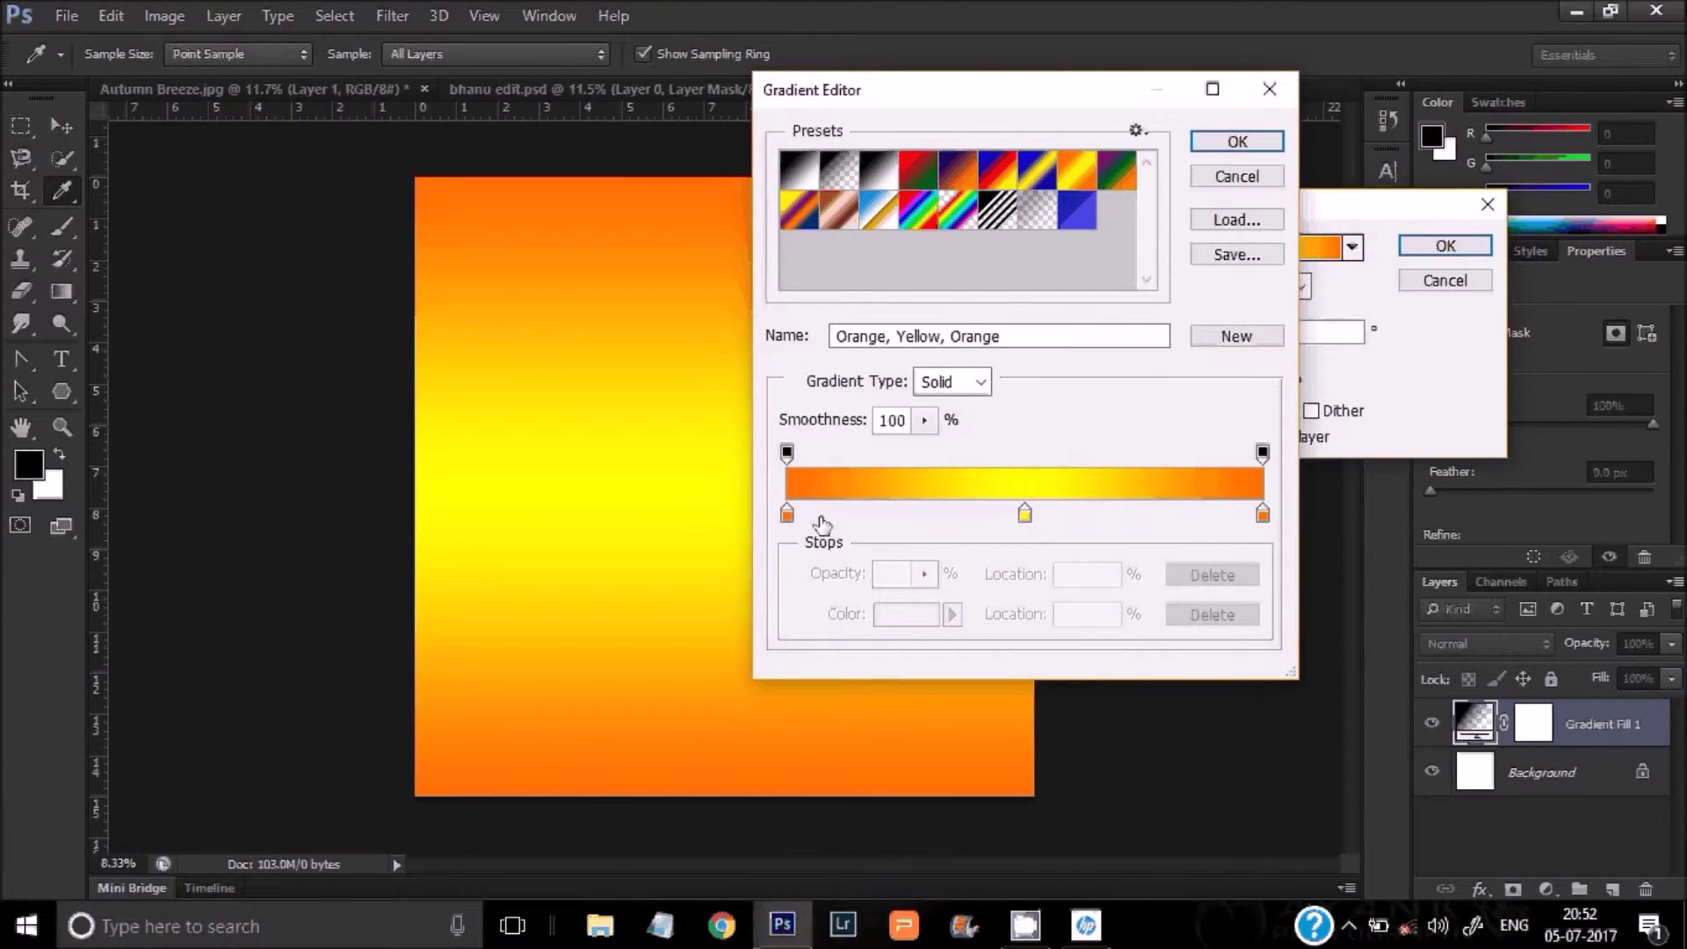
left_click(1202, 142)
left_click(1248, 290)
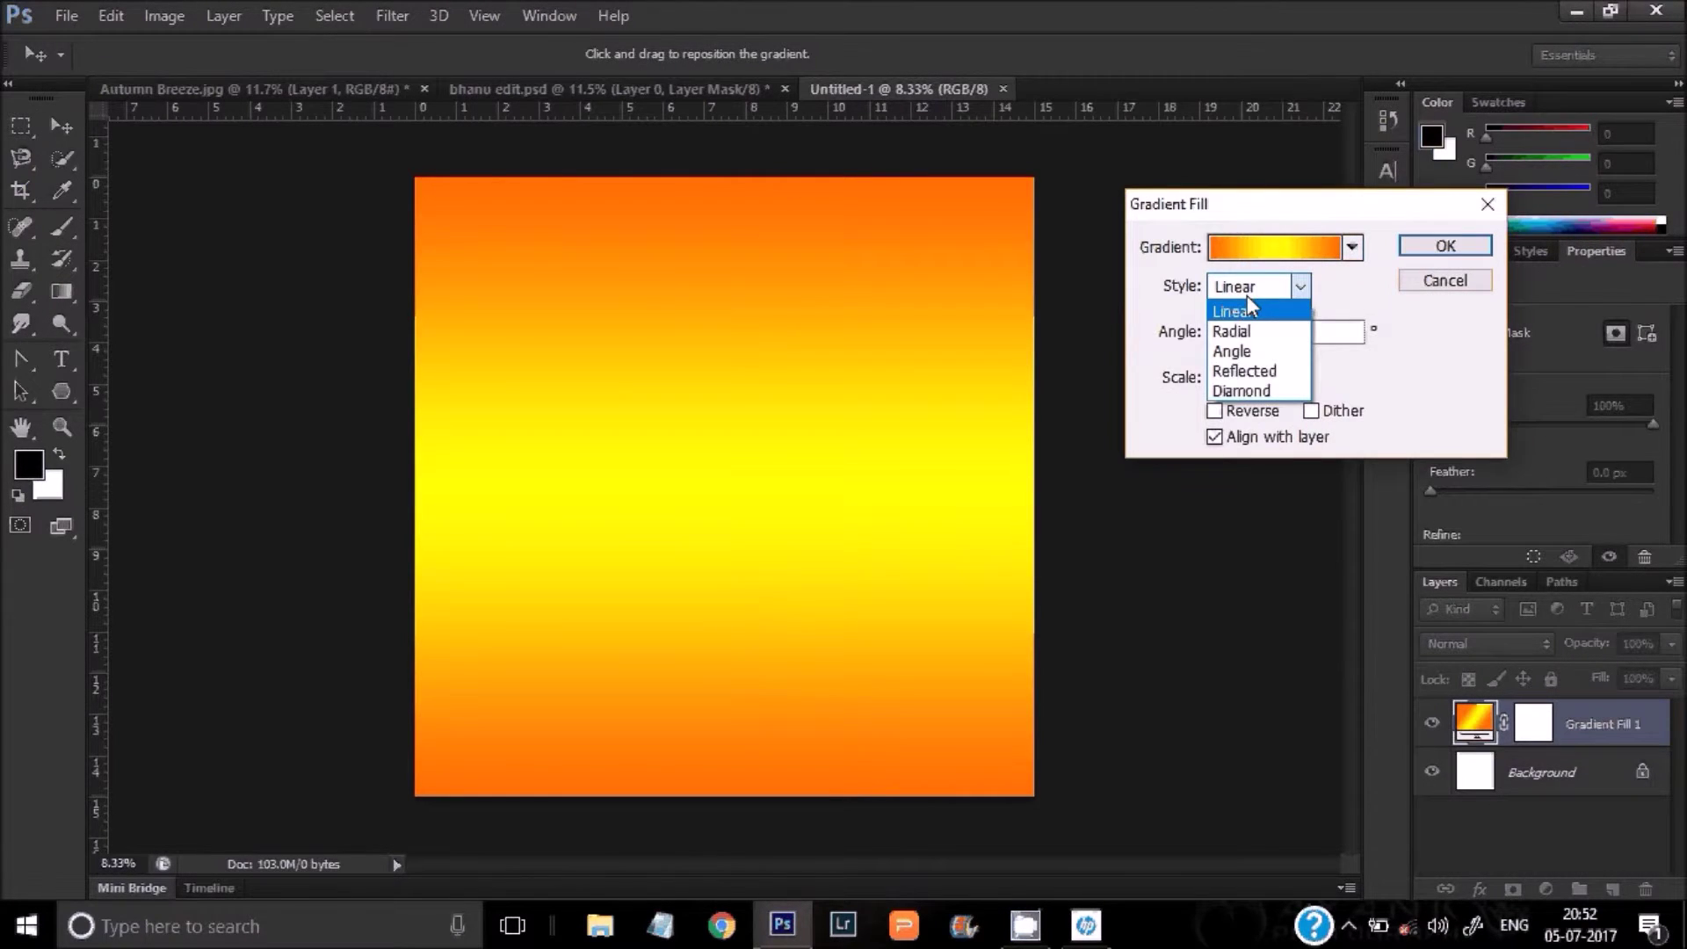
left_click(1248, 332)
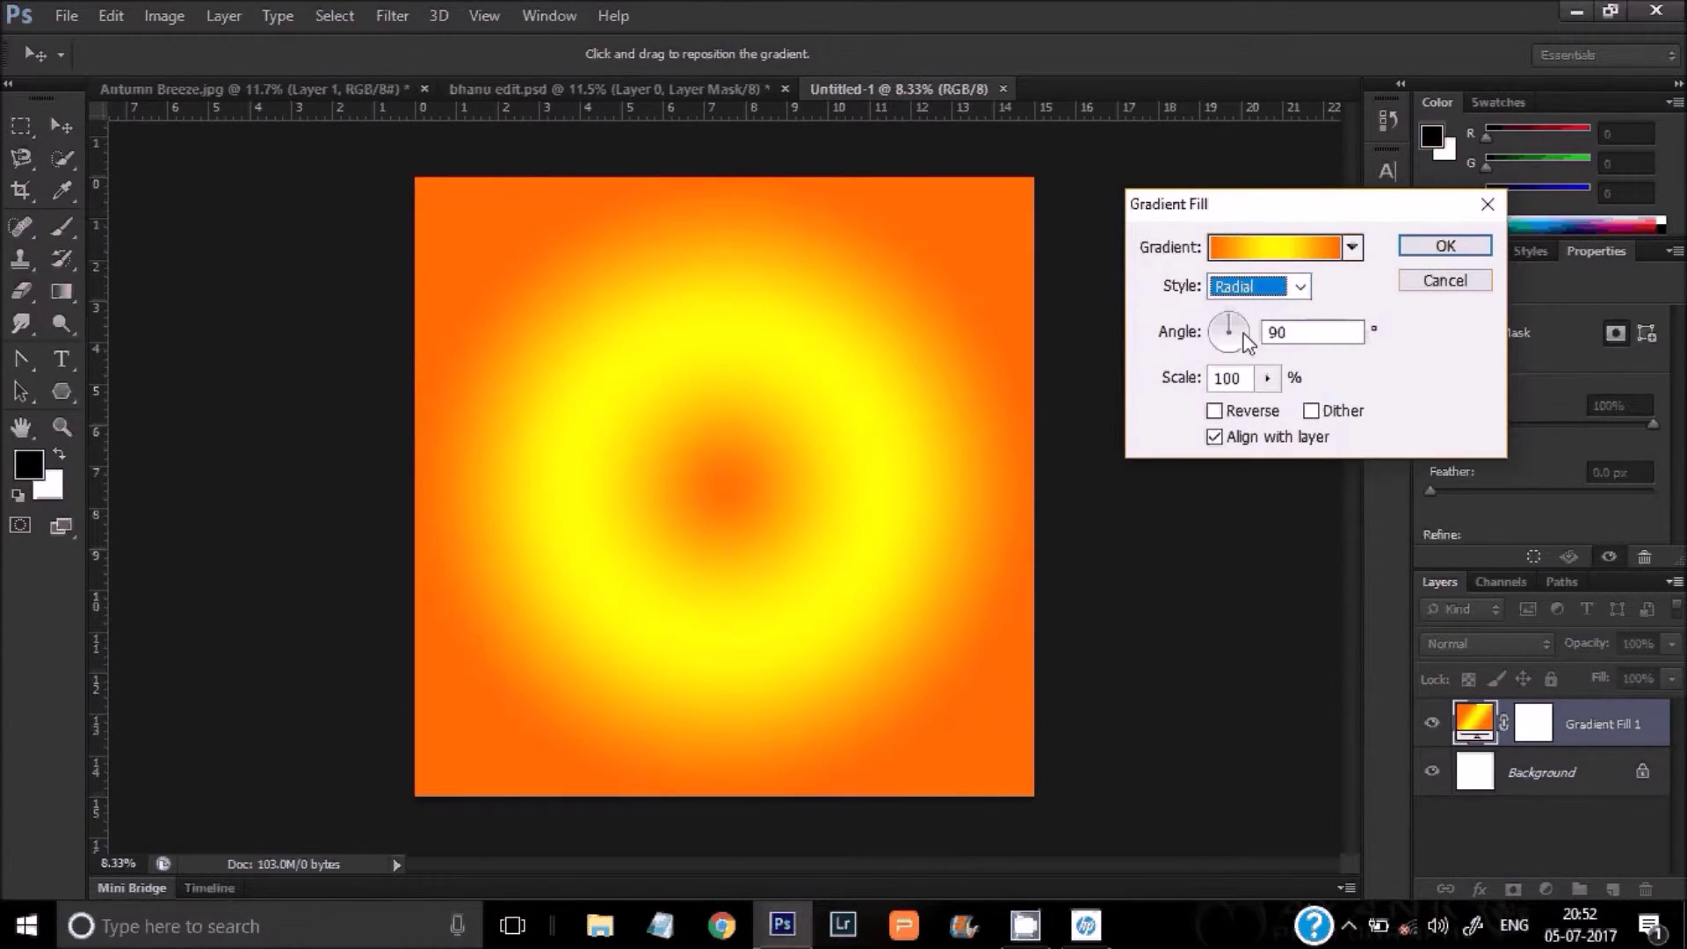
left_click(1259, 250)
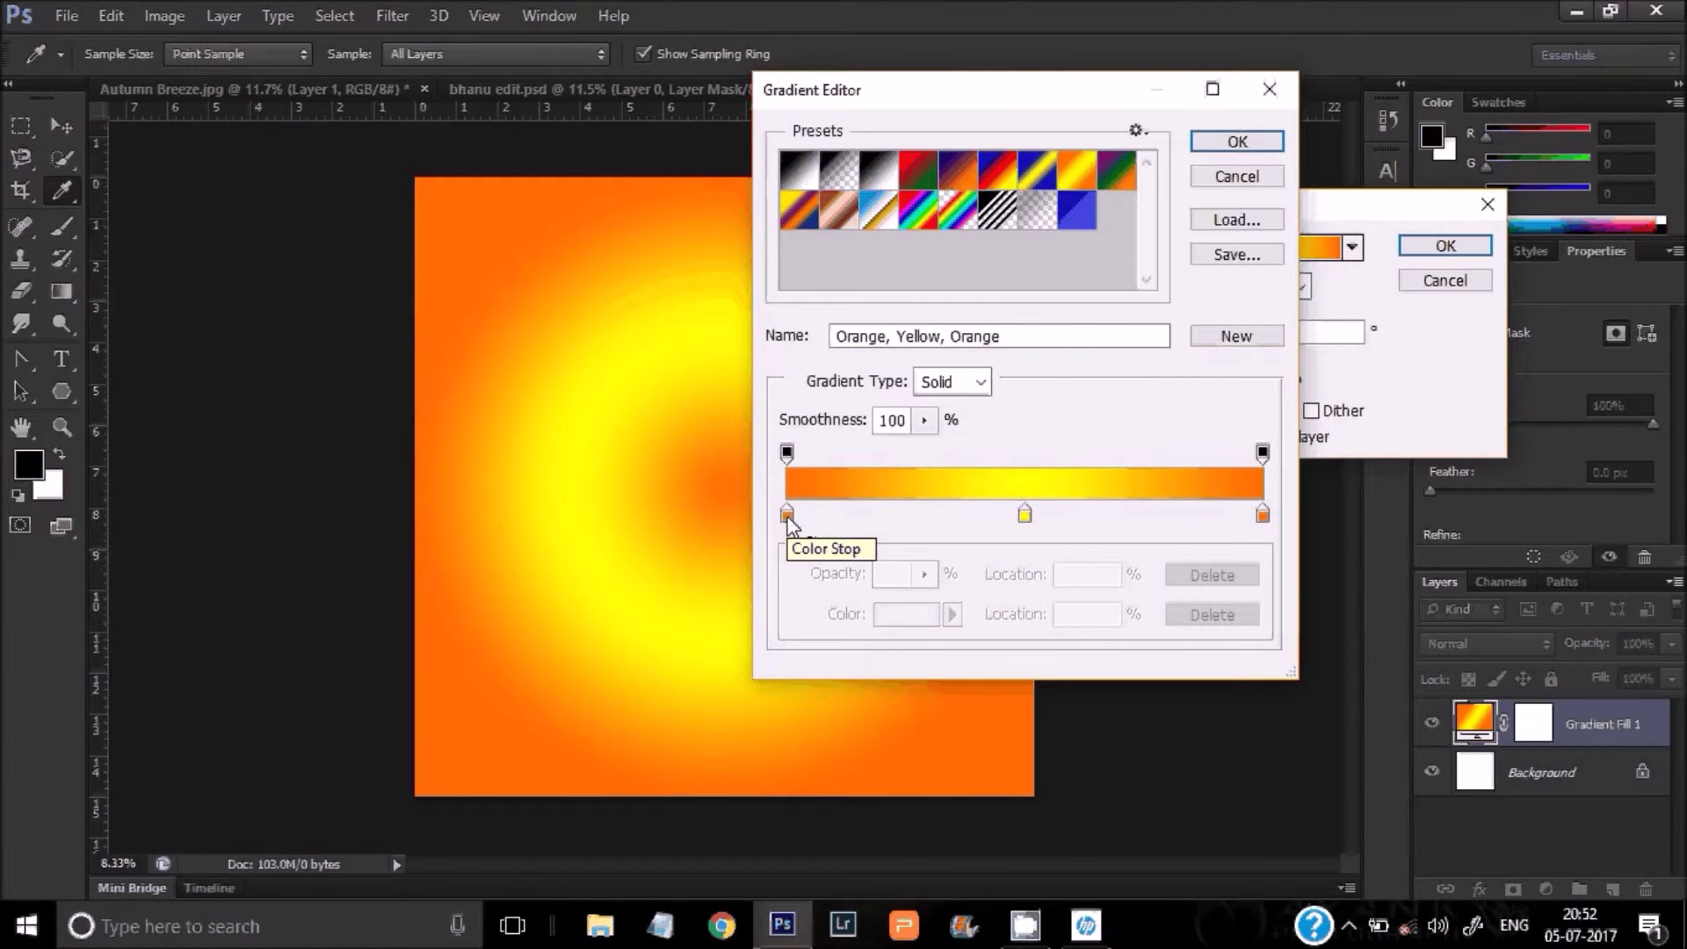
Step: Change the gradient's left stop to a pale yellow
left_click(787, 515)
double_click(788, 517)
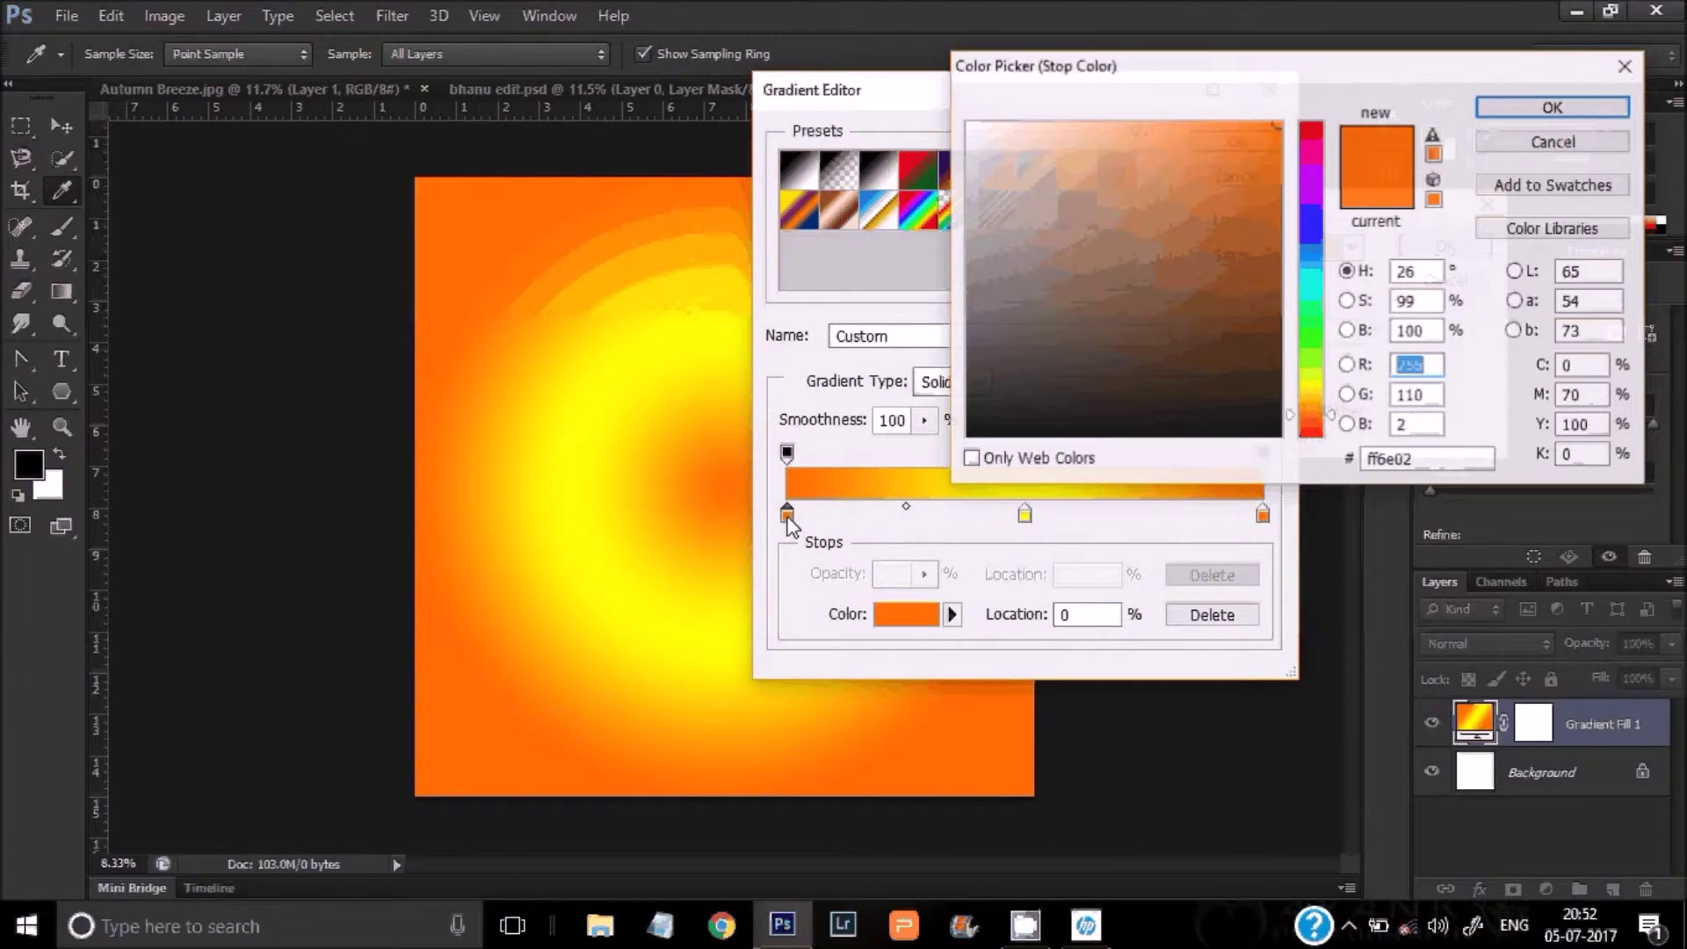
left_click(1023, 422)
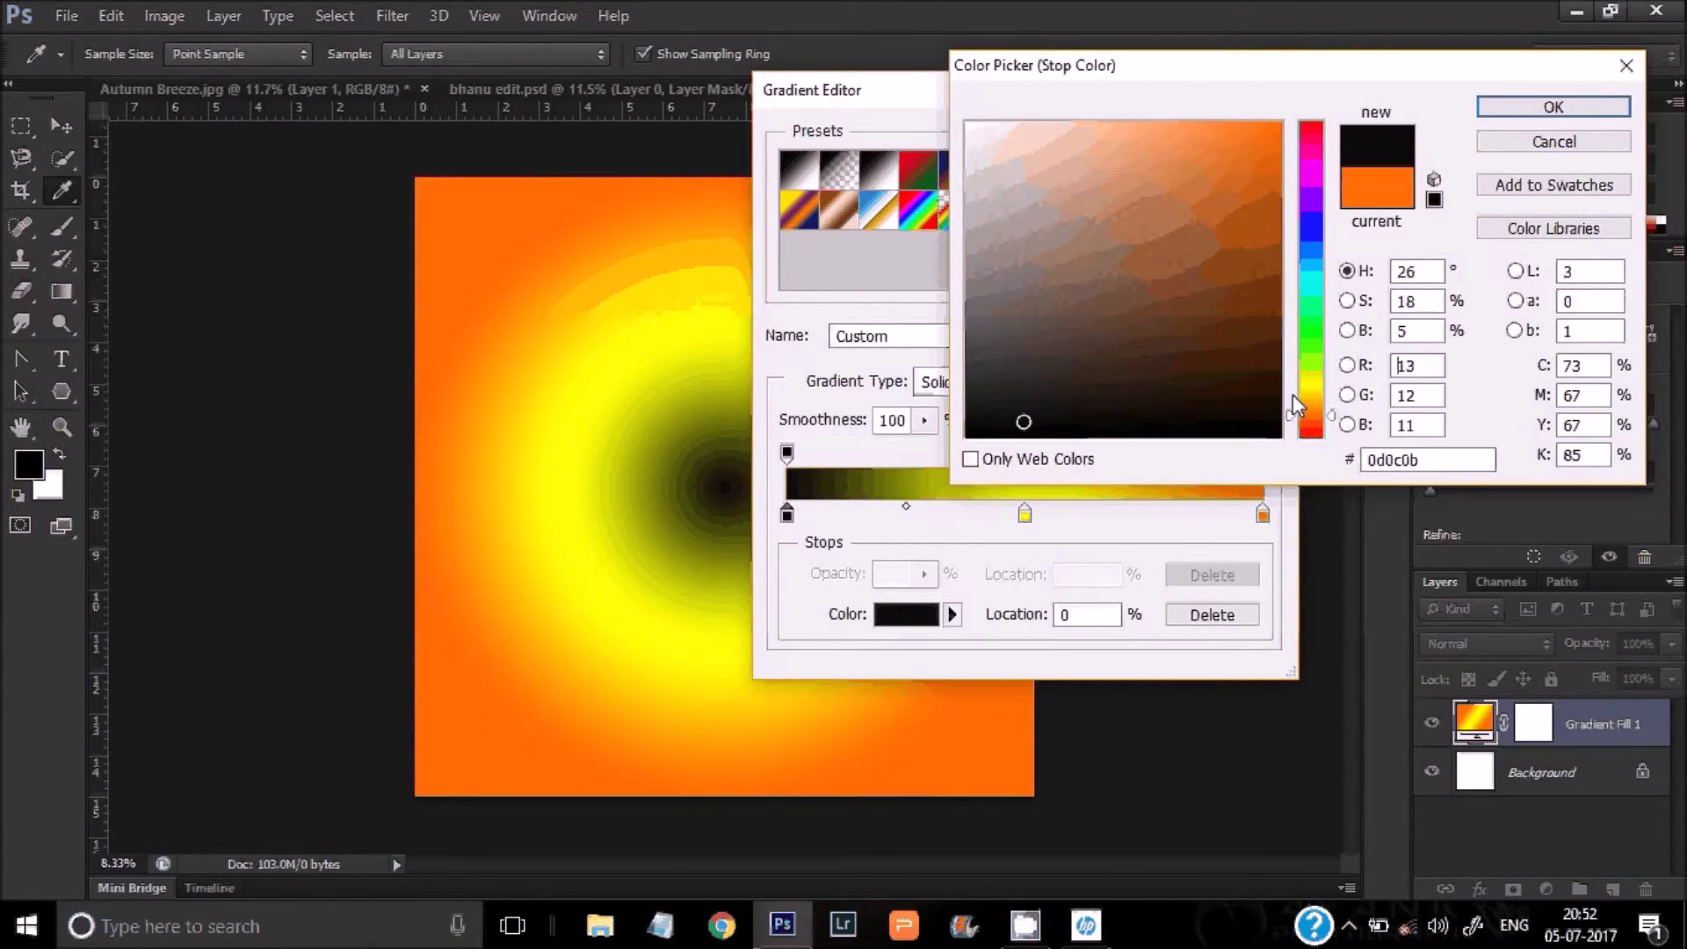
left_click(1311, 384)
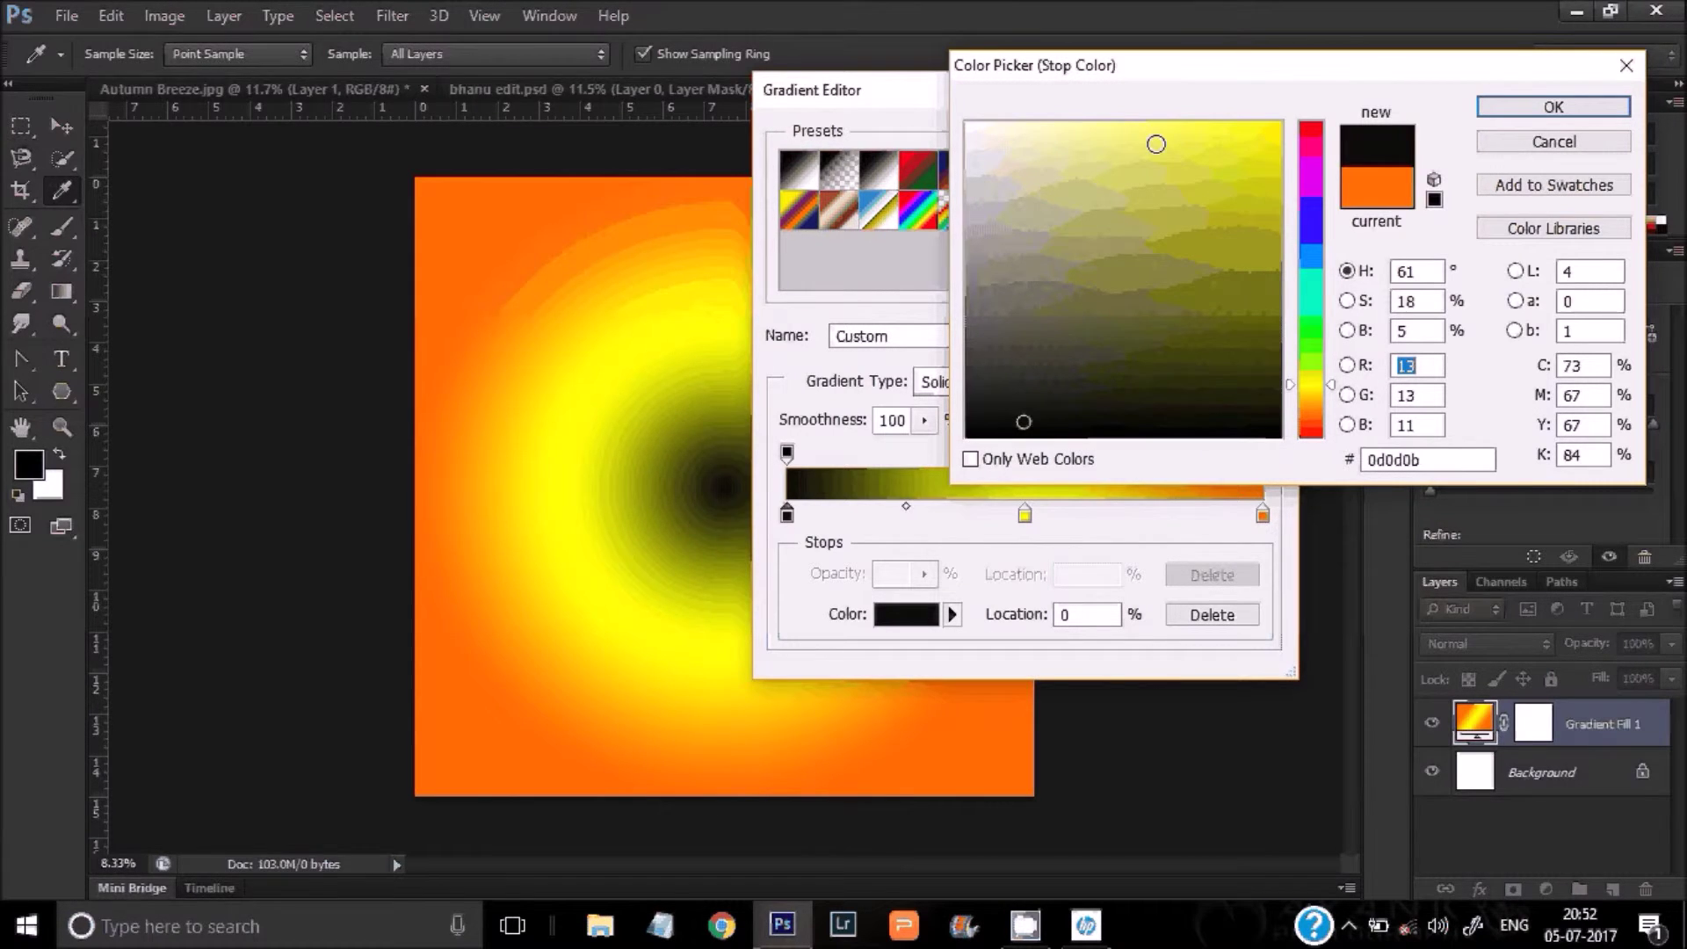
left_click(1148, 135)
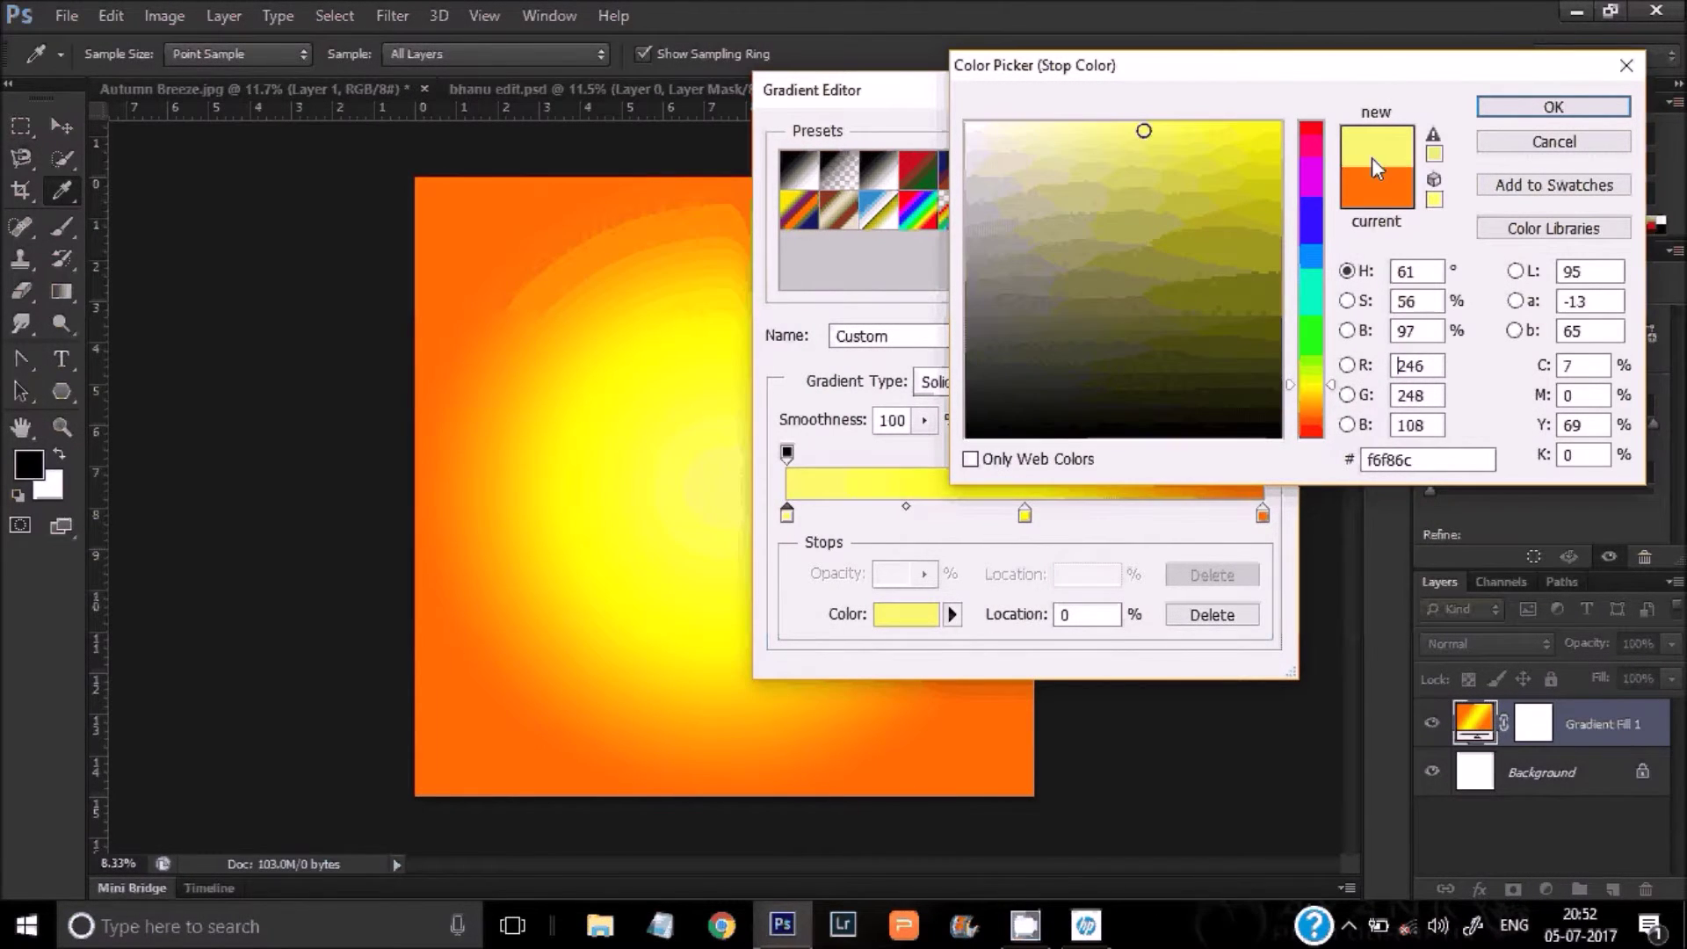
left_click(1120, 132)
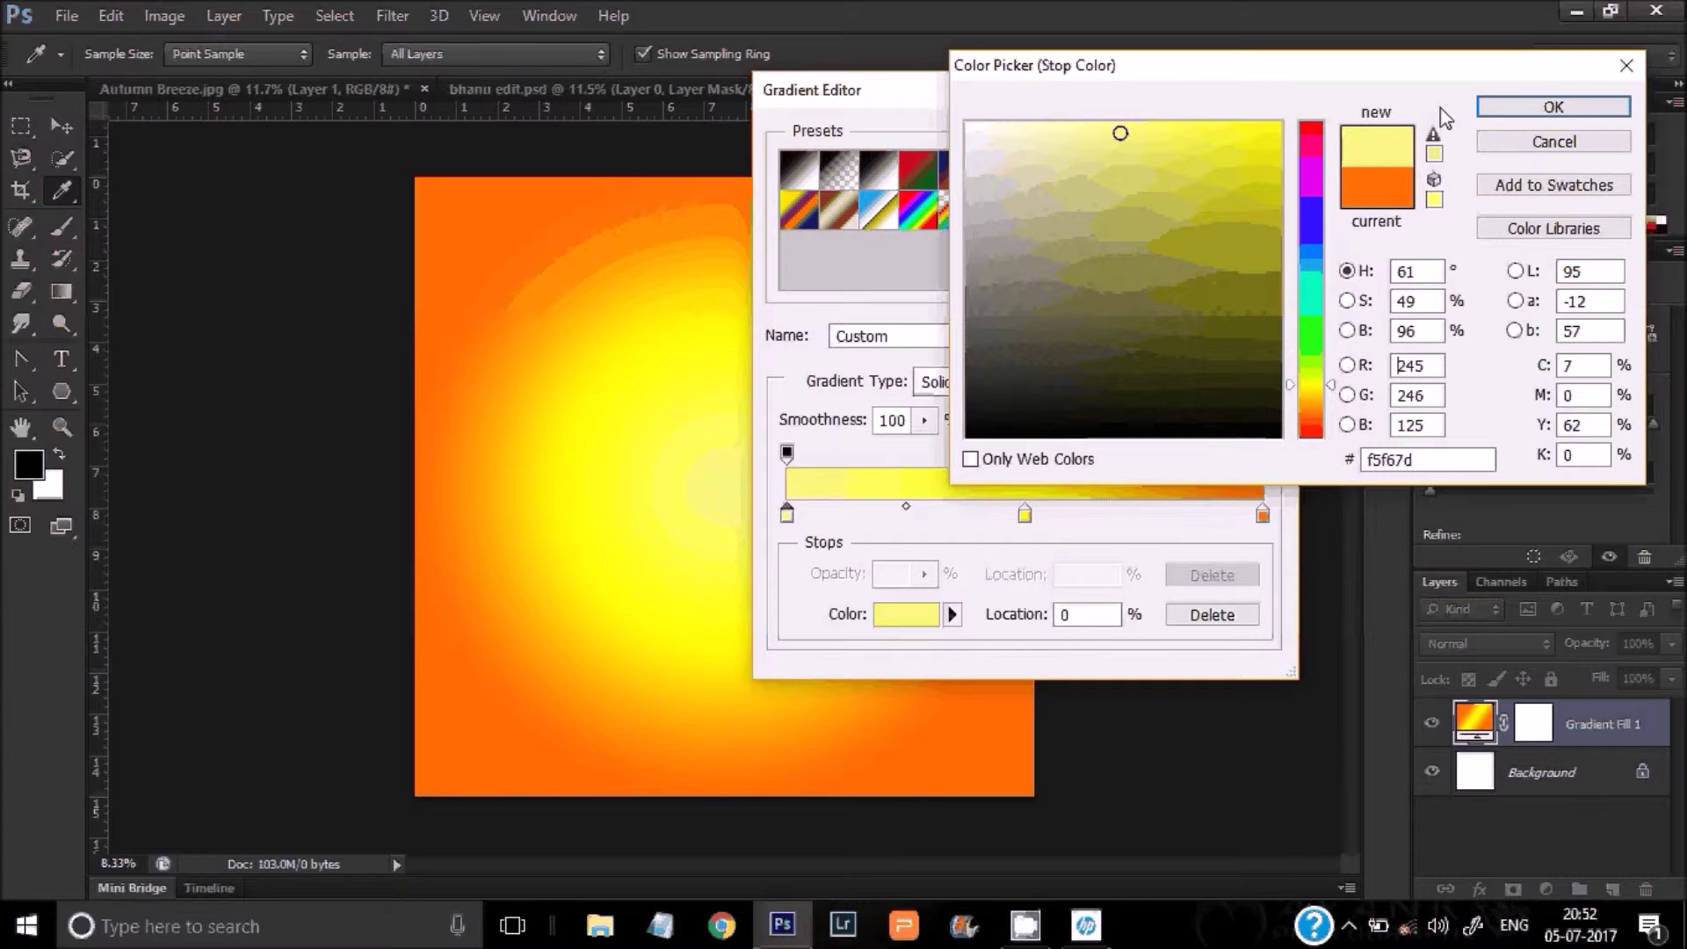
left_click(1552, 109)
Step: Change the middle stop at 50% to a deeper golden yellow
left_click(1028, 517)
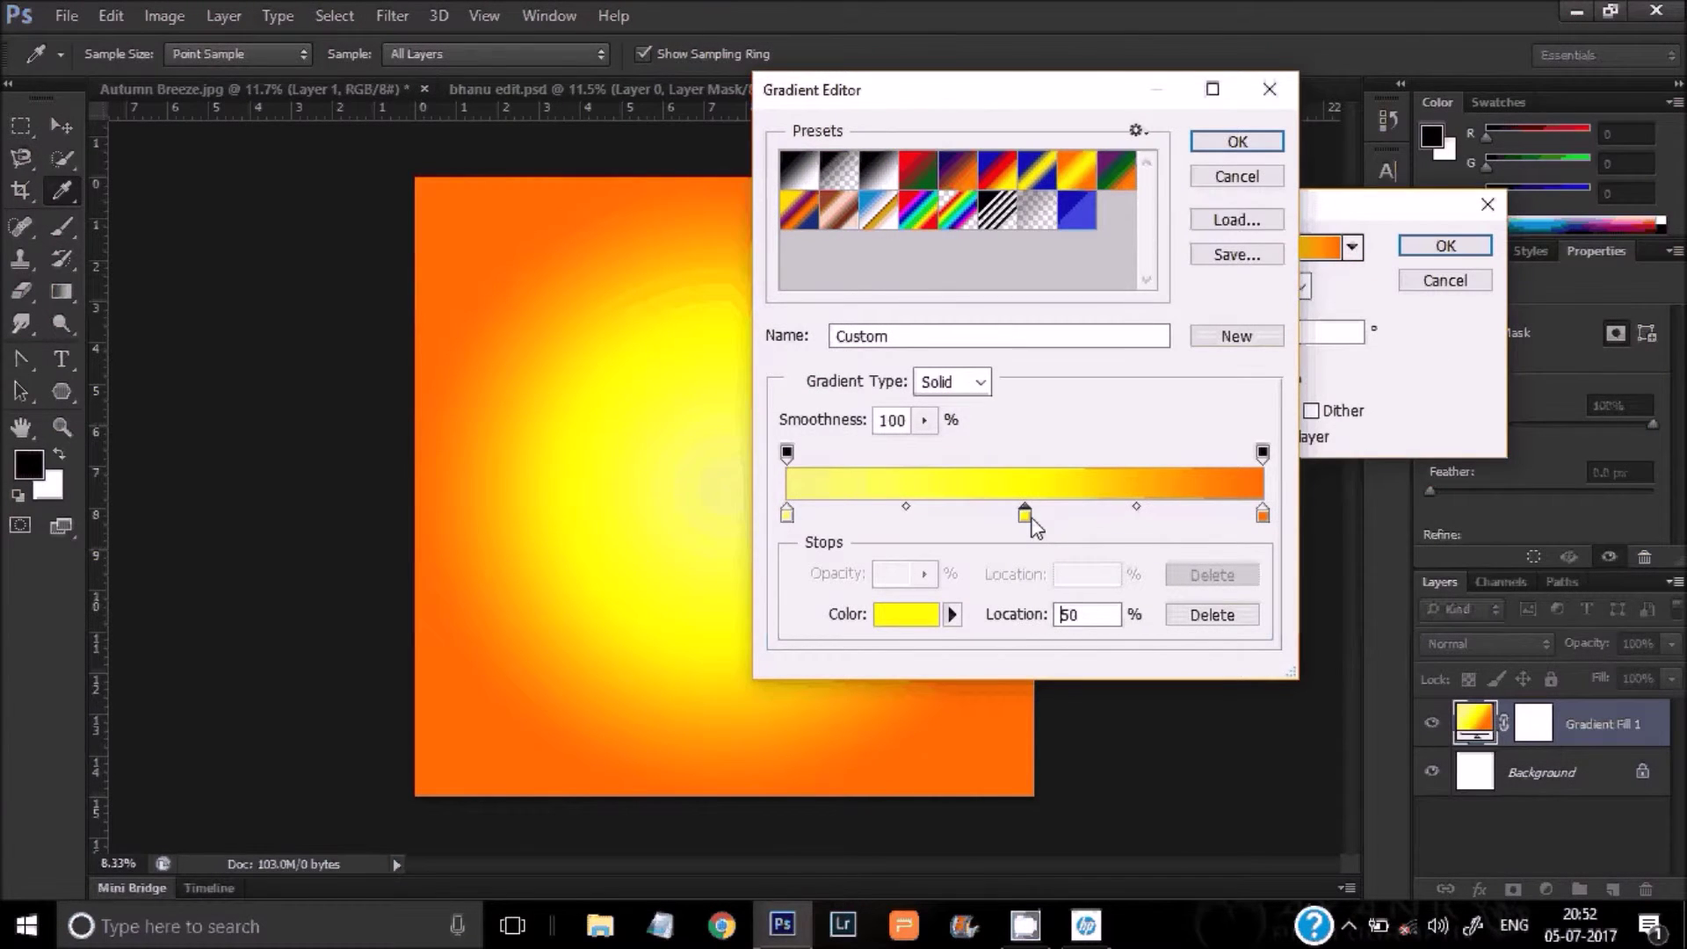
double_click(1024, 515)
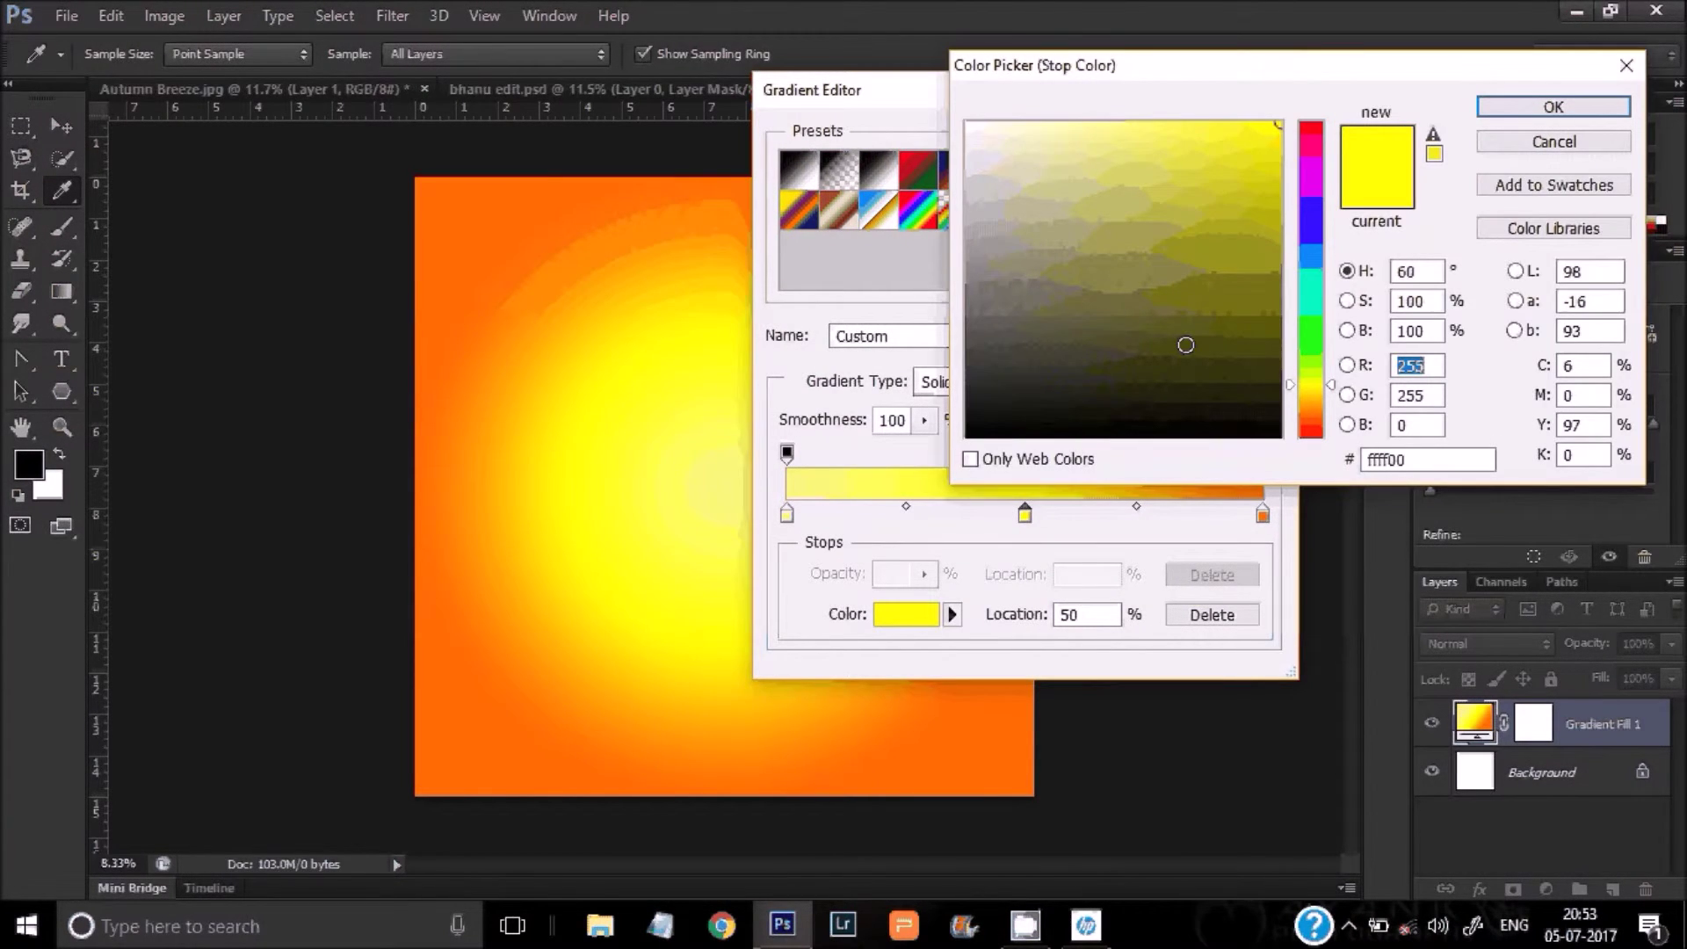
left_click(1309, 398)
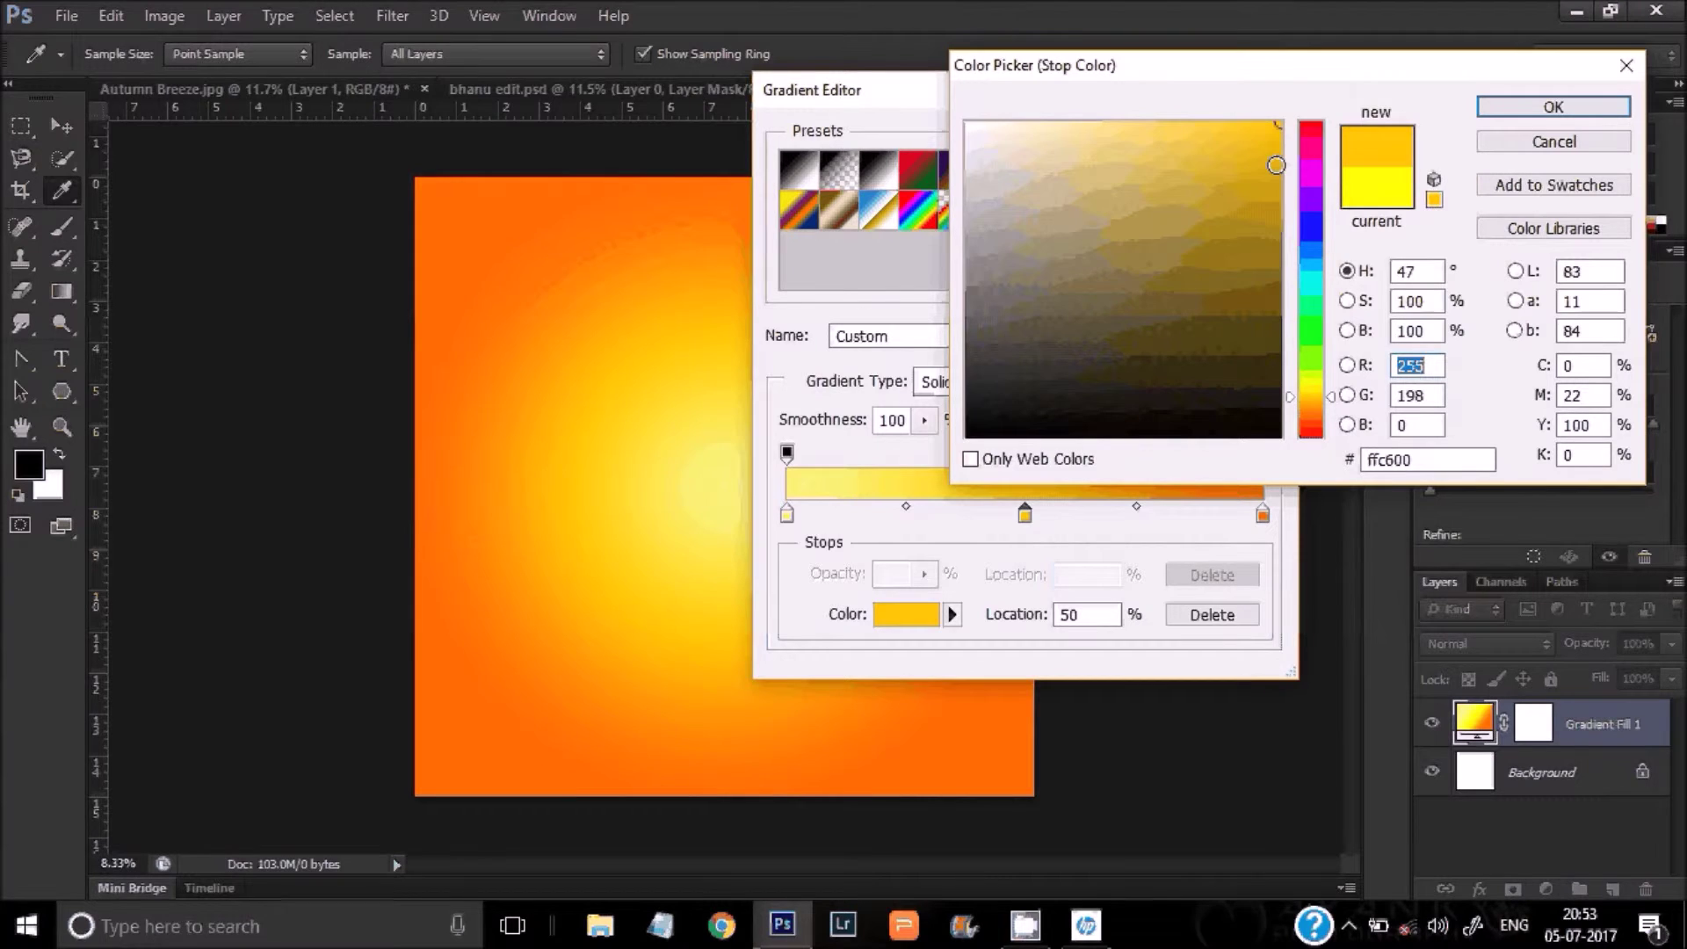
left_click_drag(1276, 165, 1257, 150)
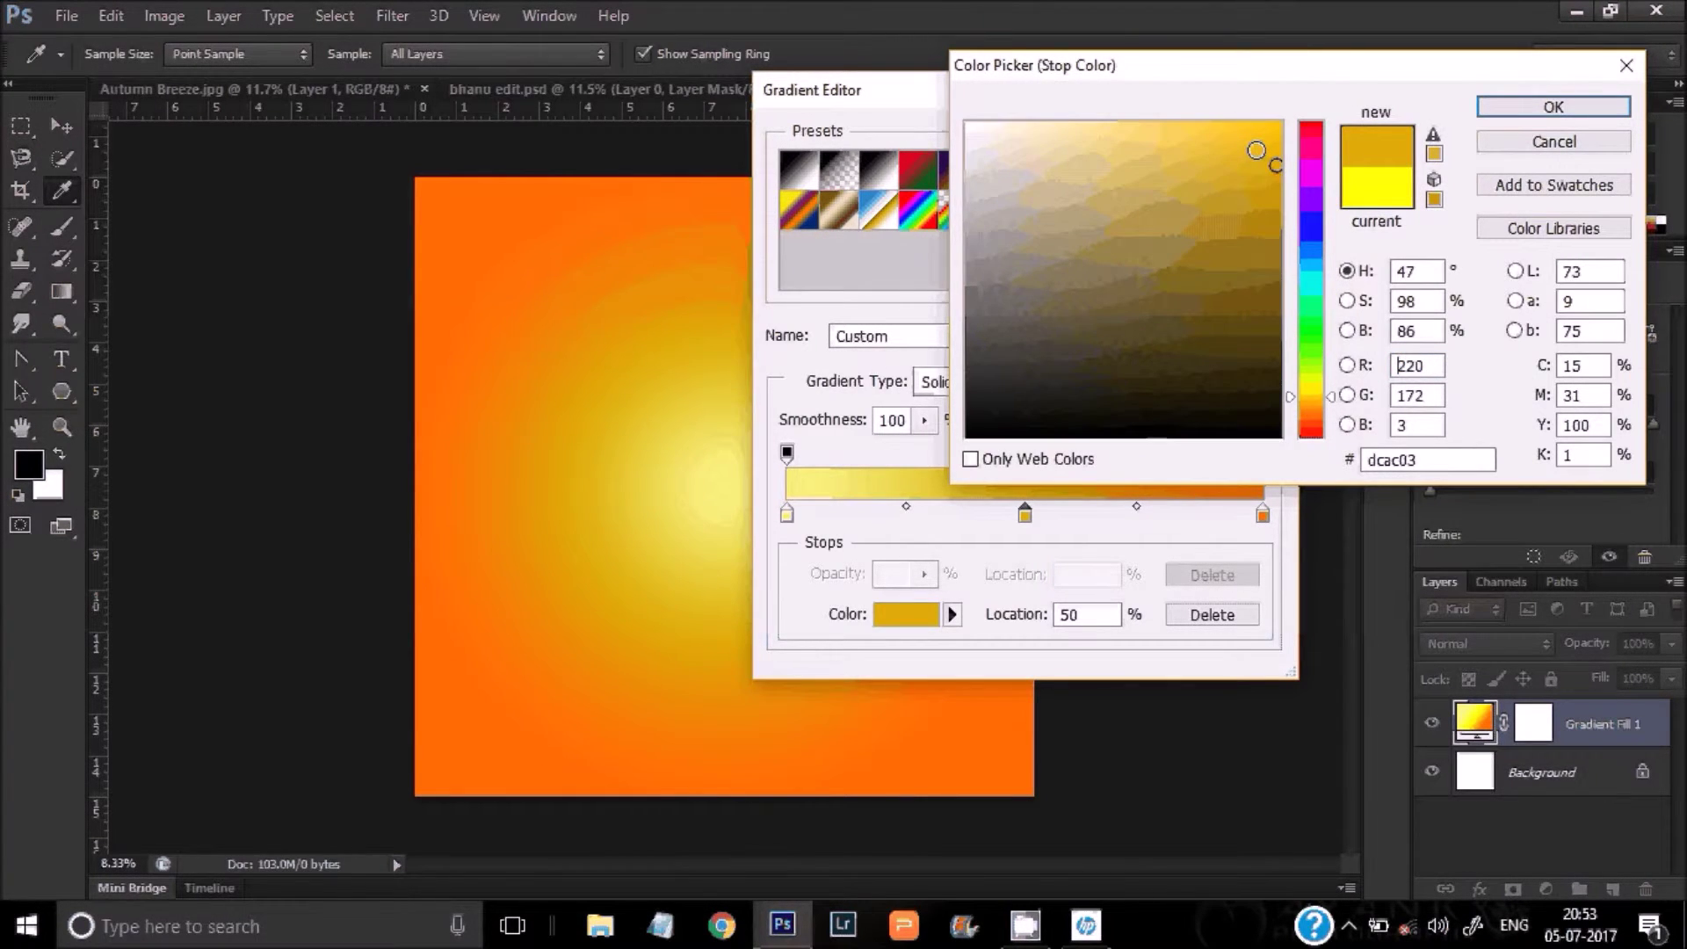
left_click(1548, 106)
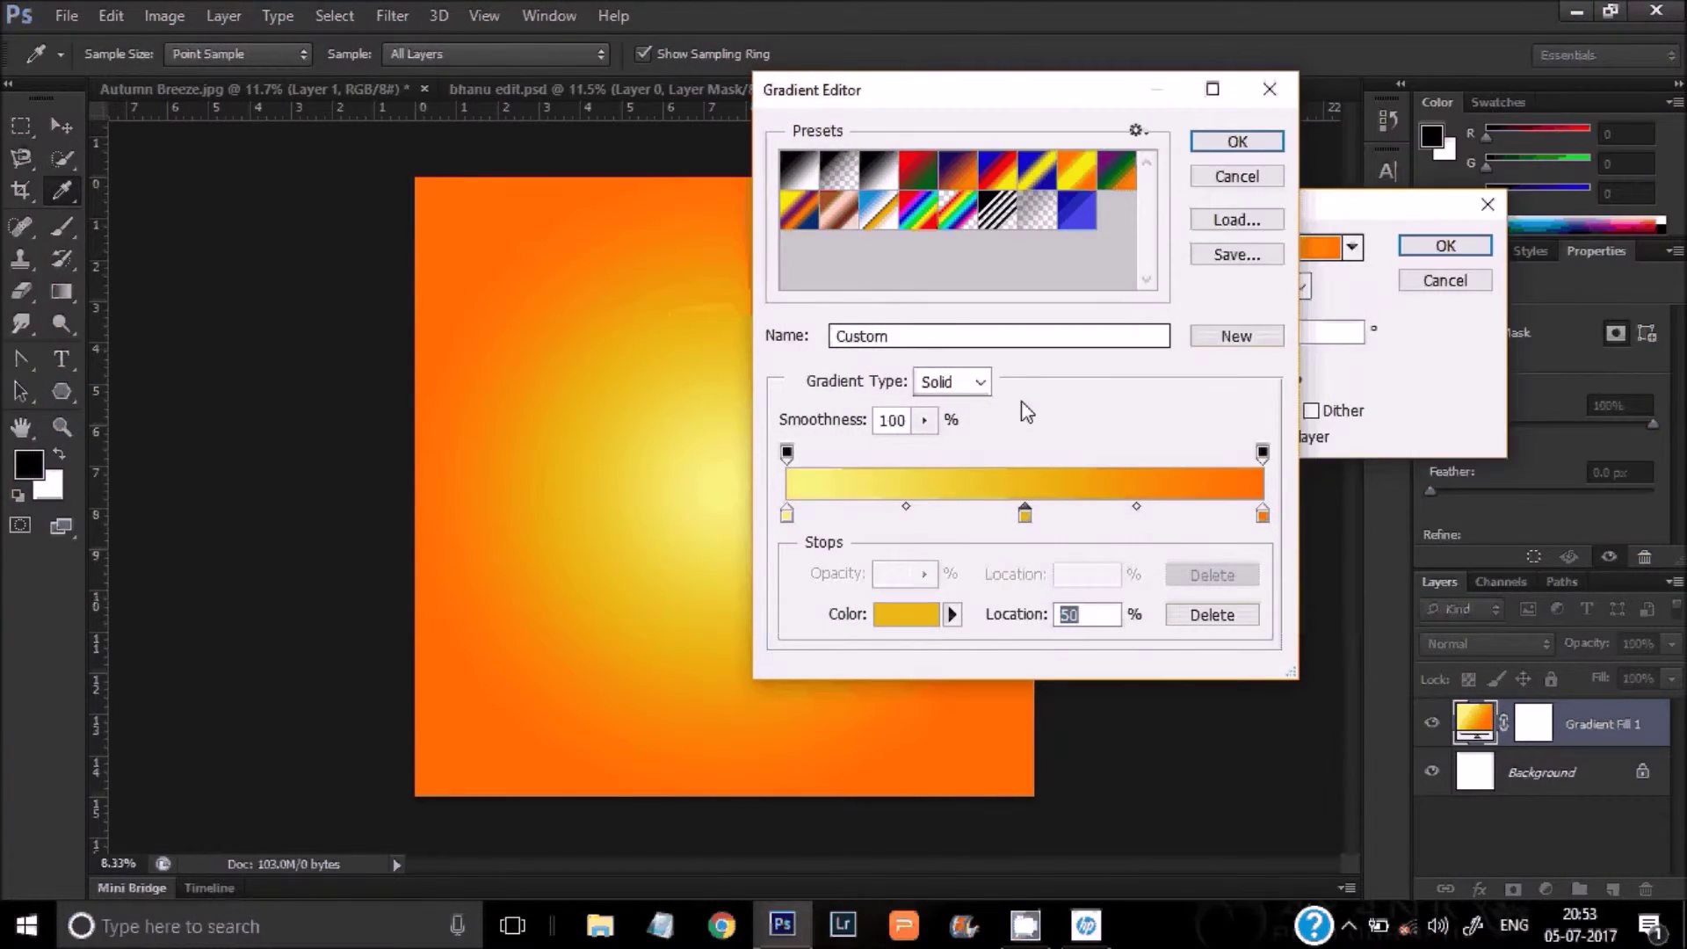
Step: Set the gradient's end stop colour to near black
left_click(1263, 515)
double_click(1264, 516)
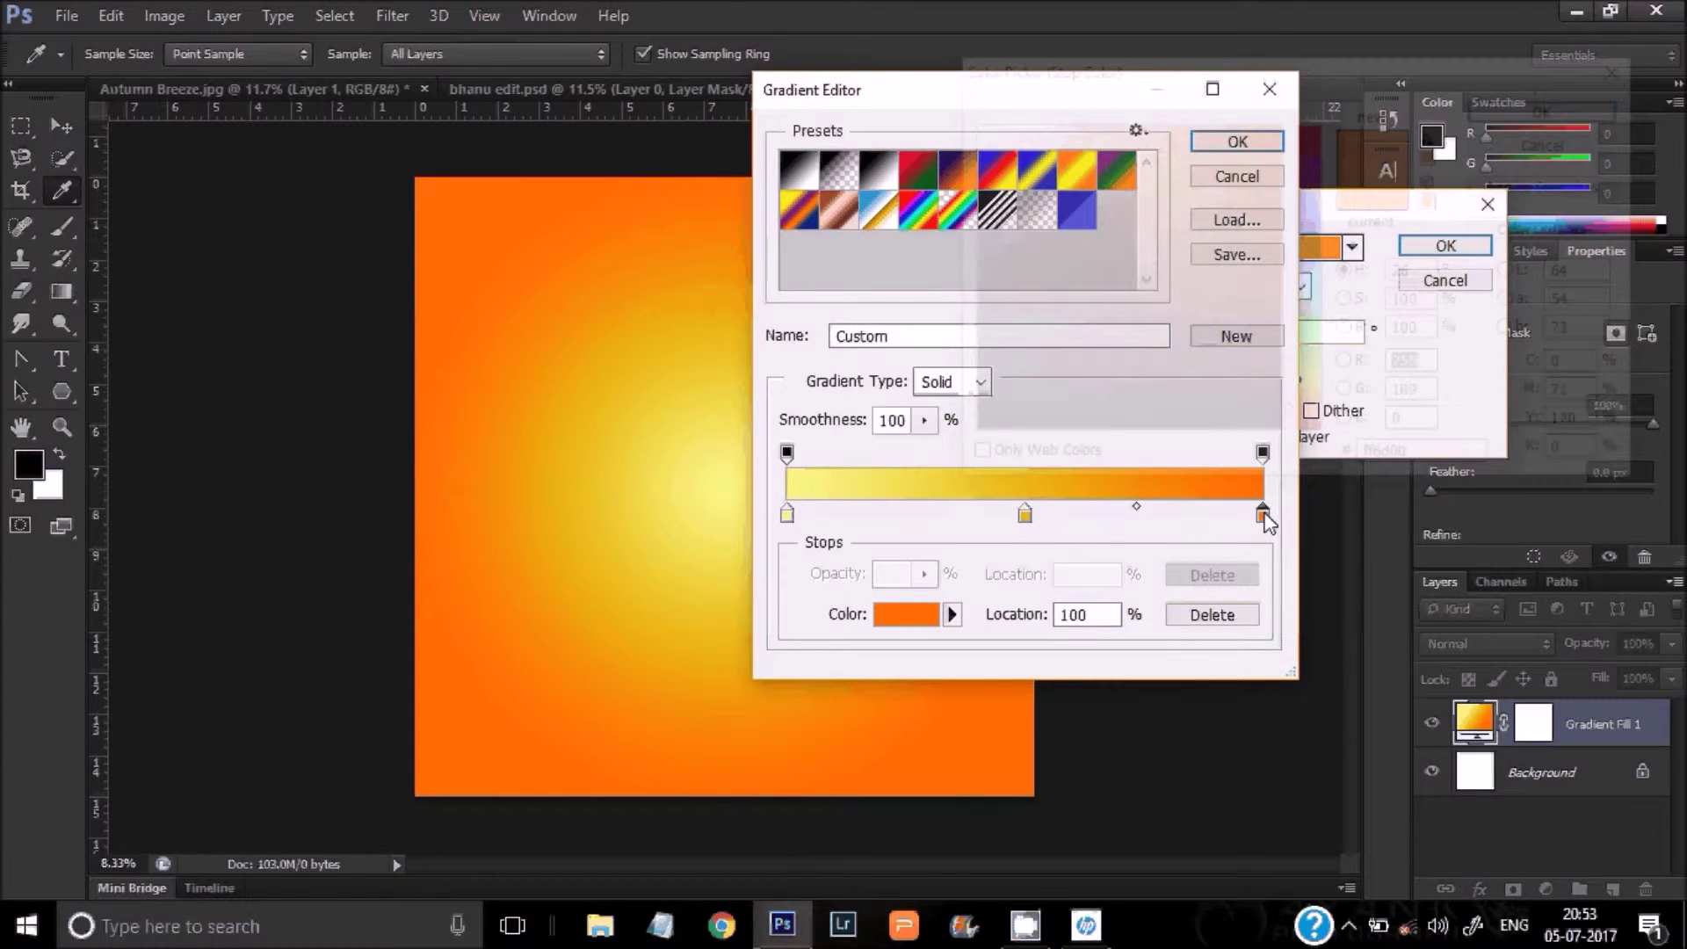
left_click_drag(1266, 435, 966, 433)
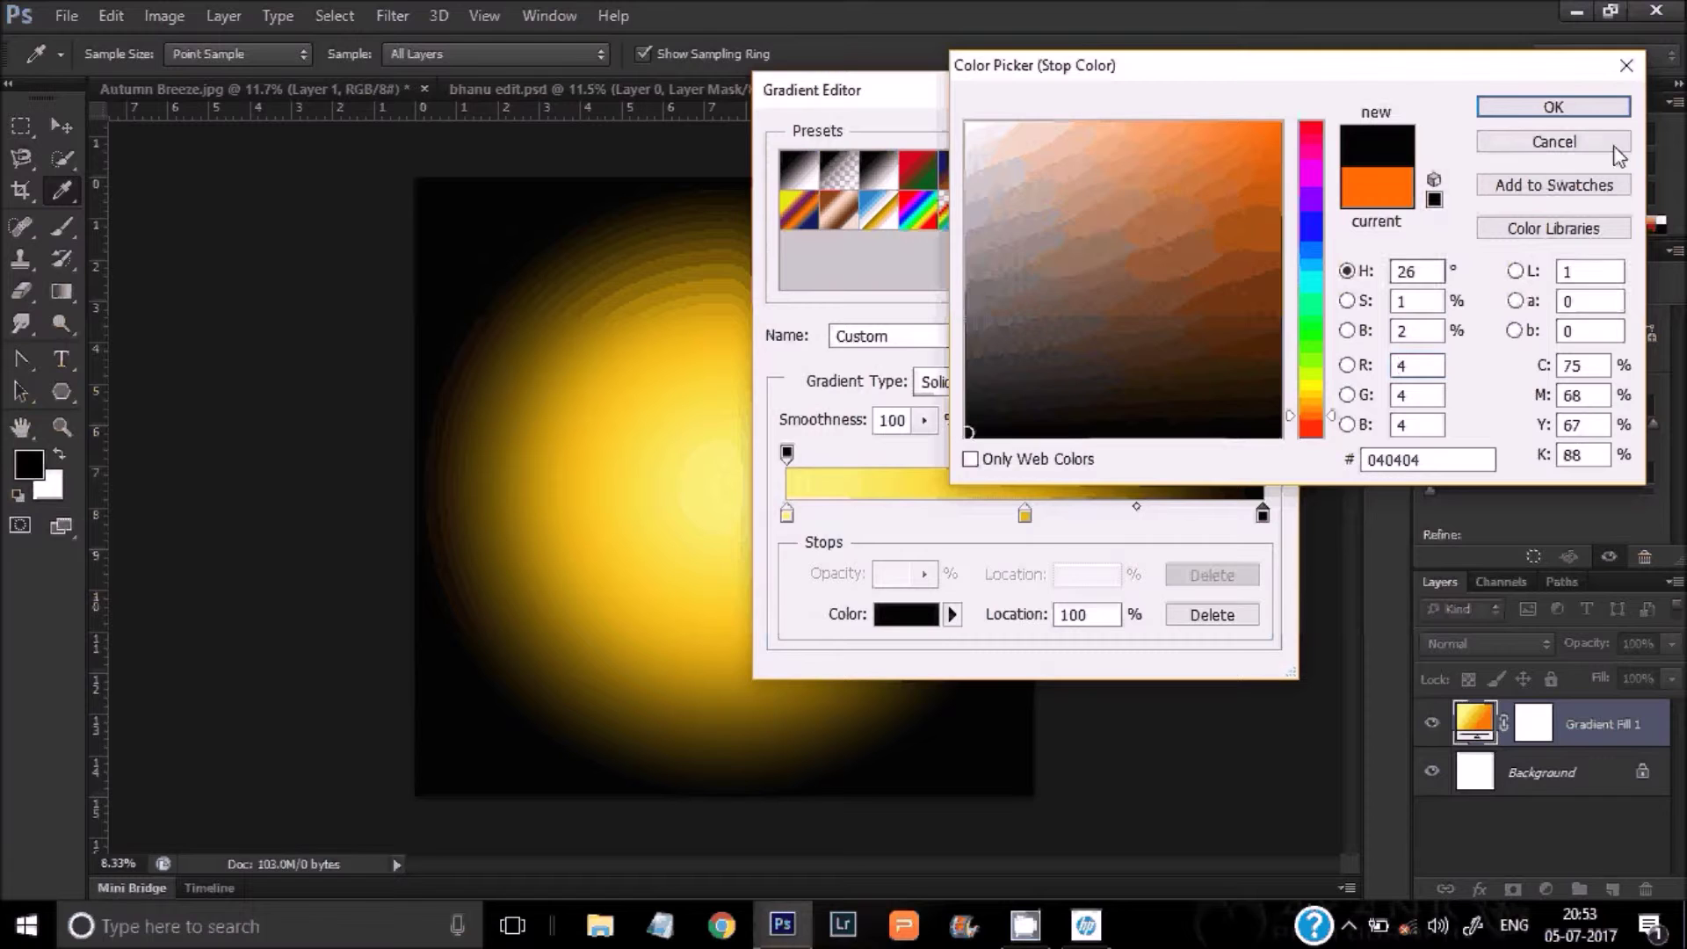
left_click(1552, 107)
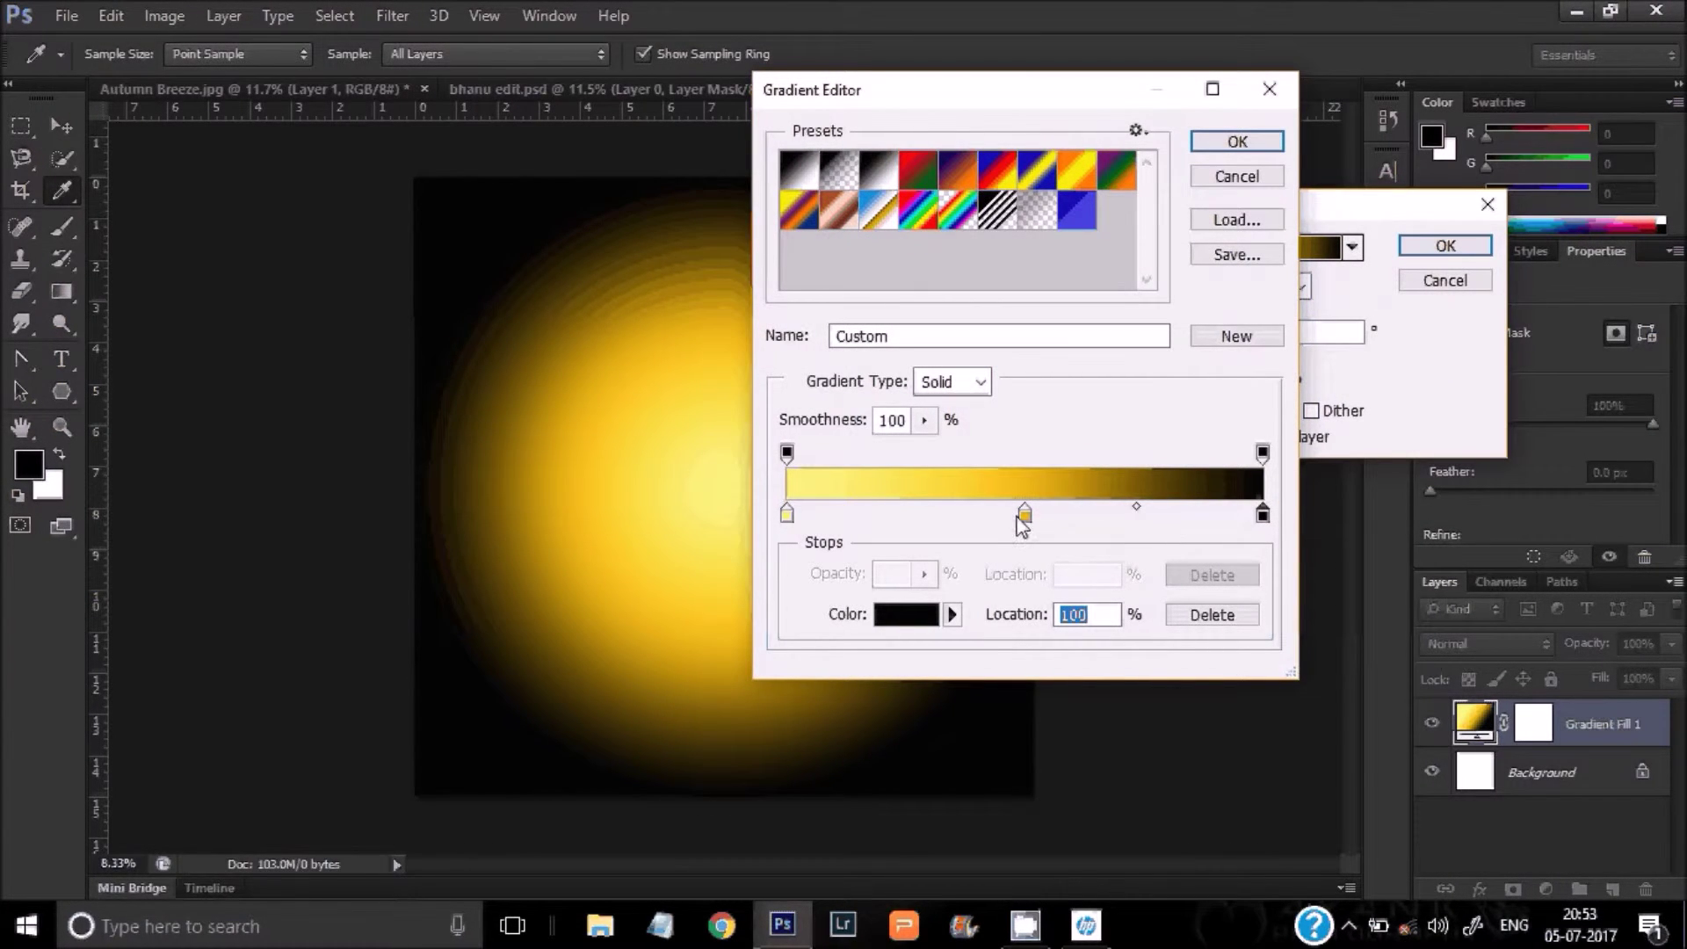
Step: Move the yellow stop and midpoint left, add a black stop at 71%, and accept
left_click_drag(1017, 516, 877, 516)
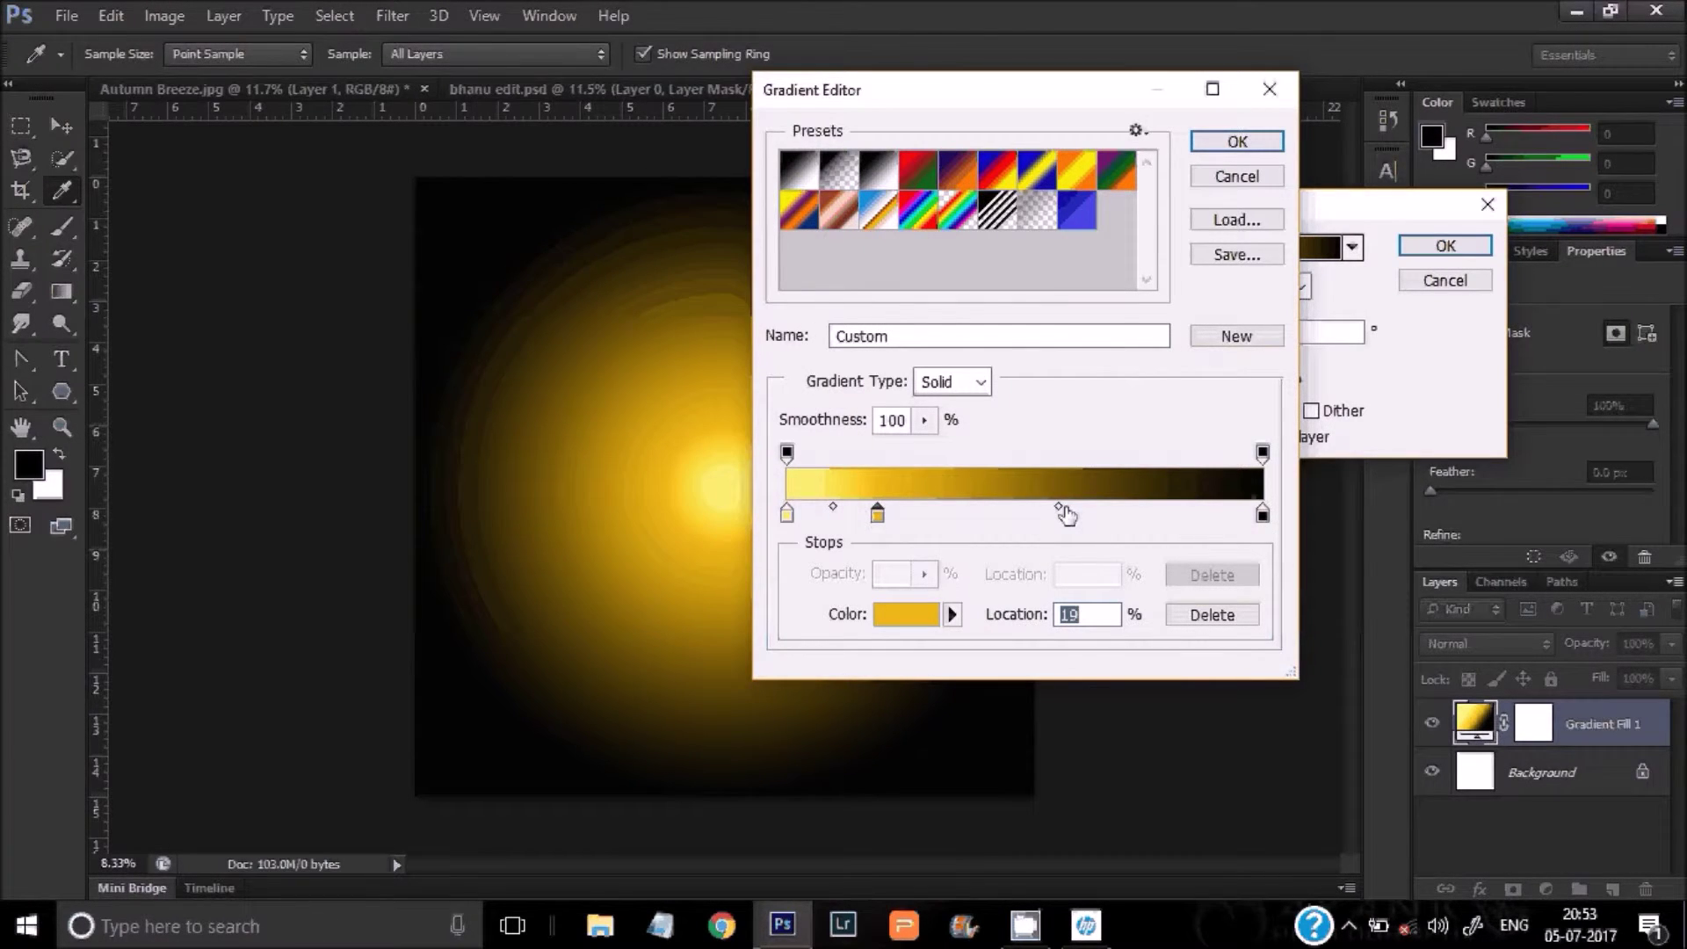
left_click_drag(1061, 513, 1028, 512)
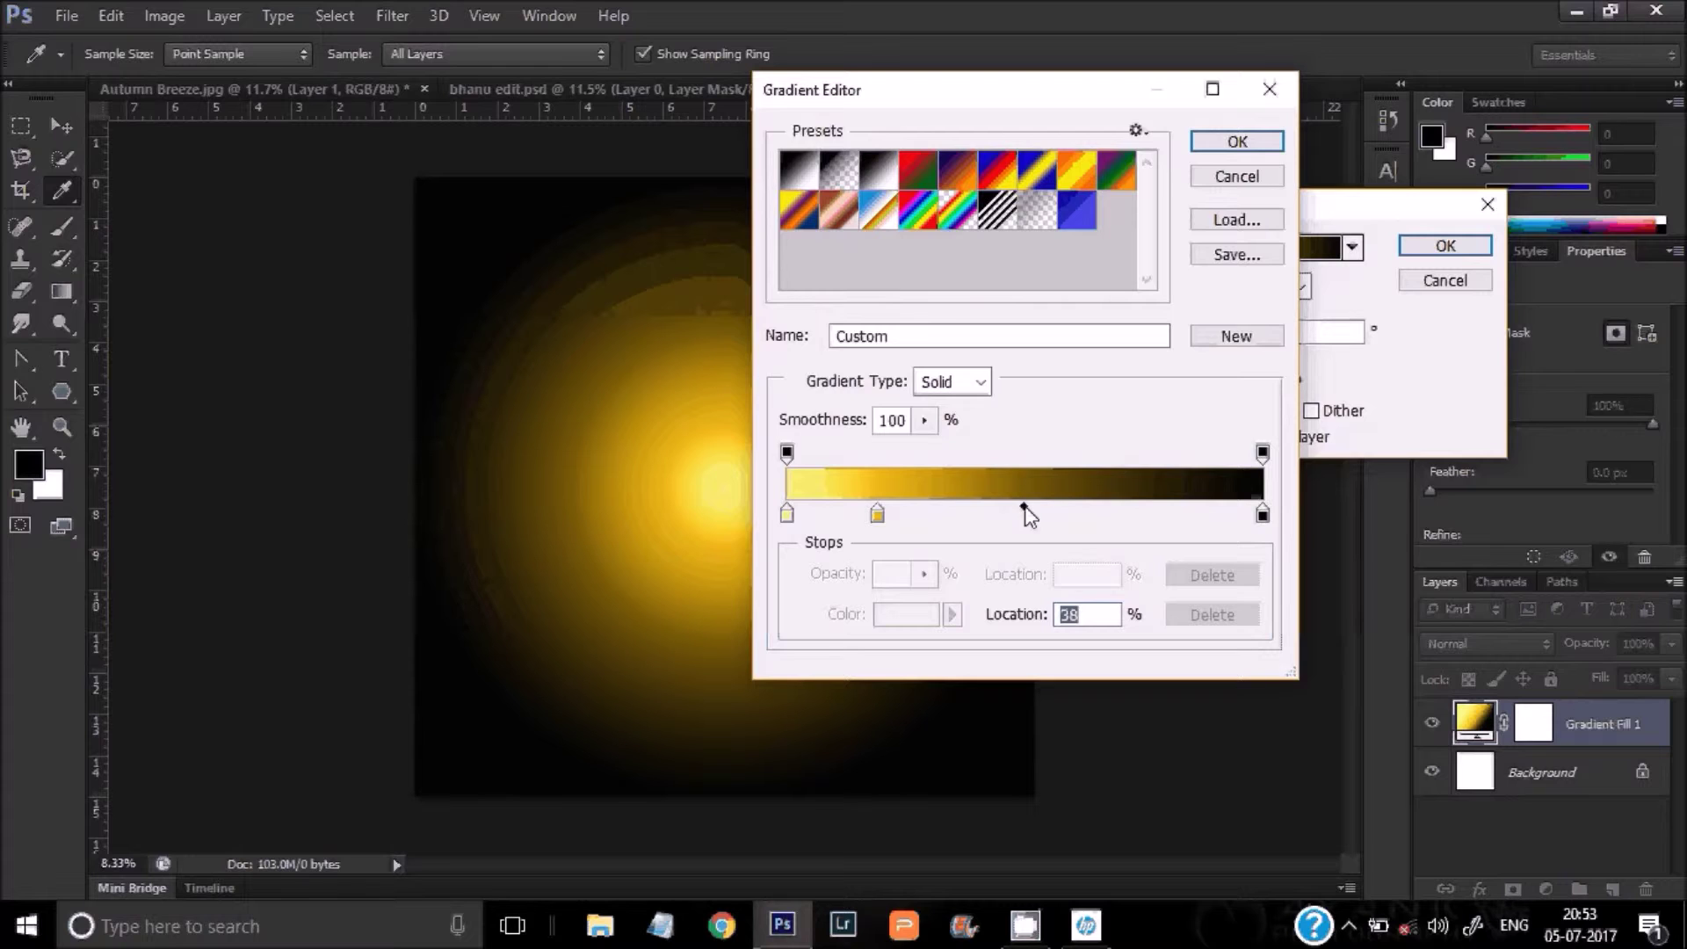
left_click(1065, 514)
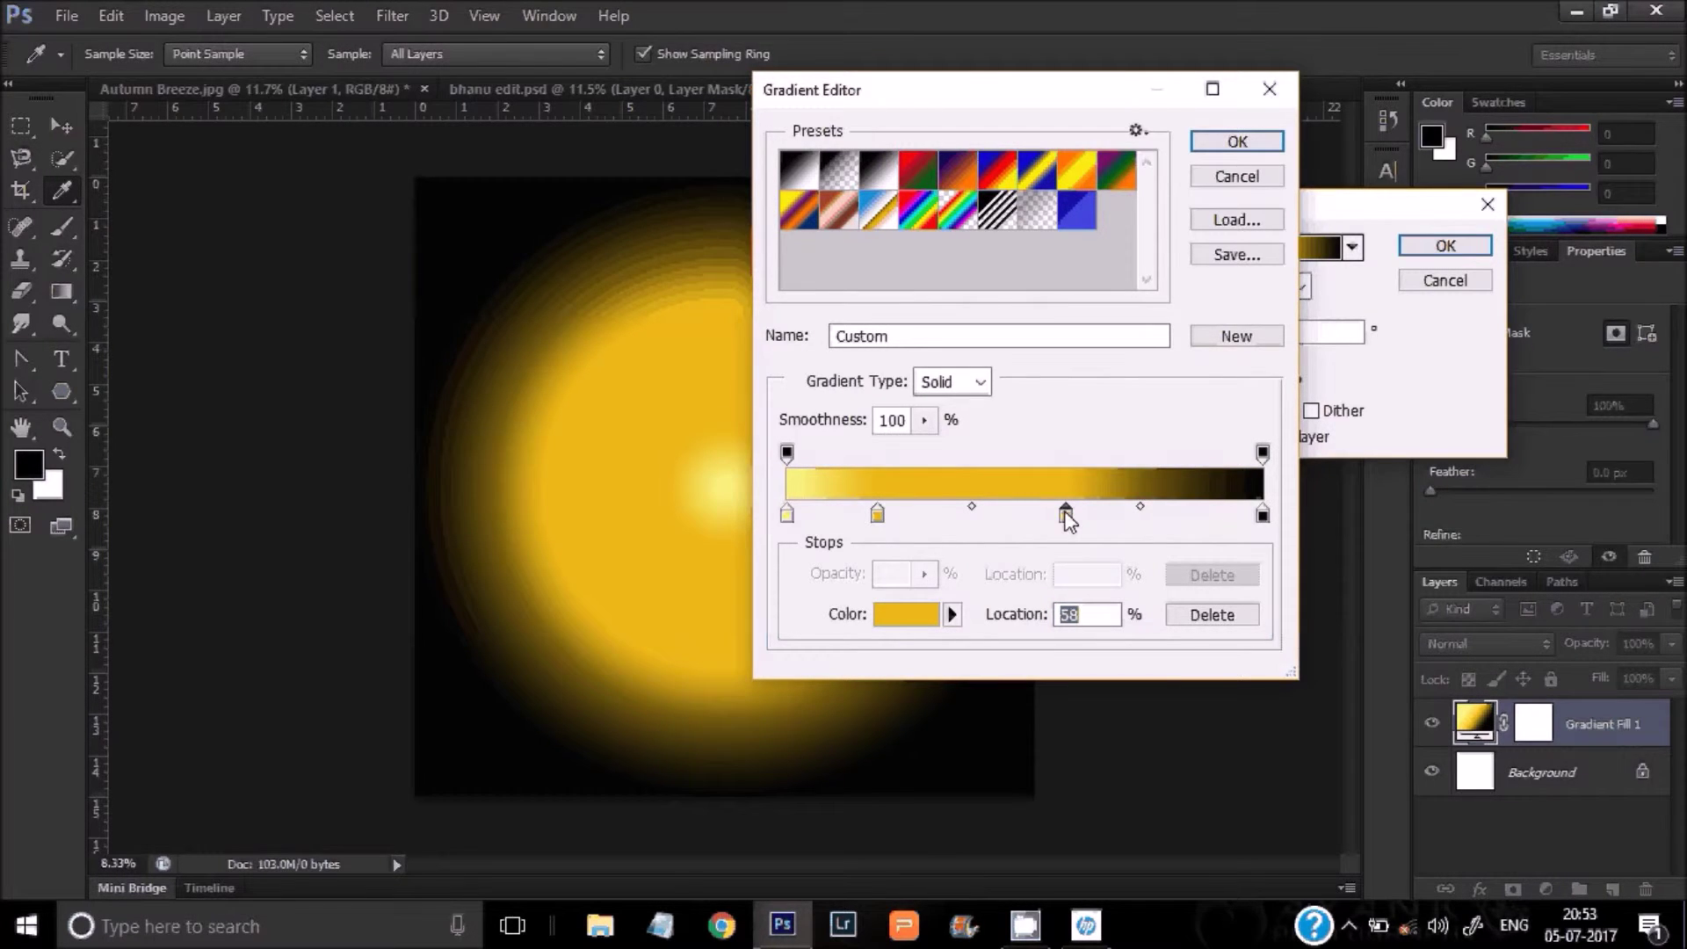
double_click(1066, 515)
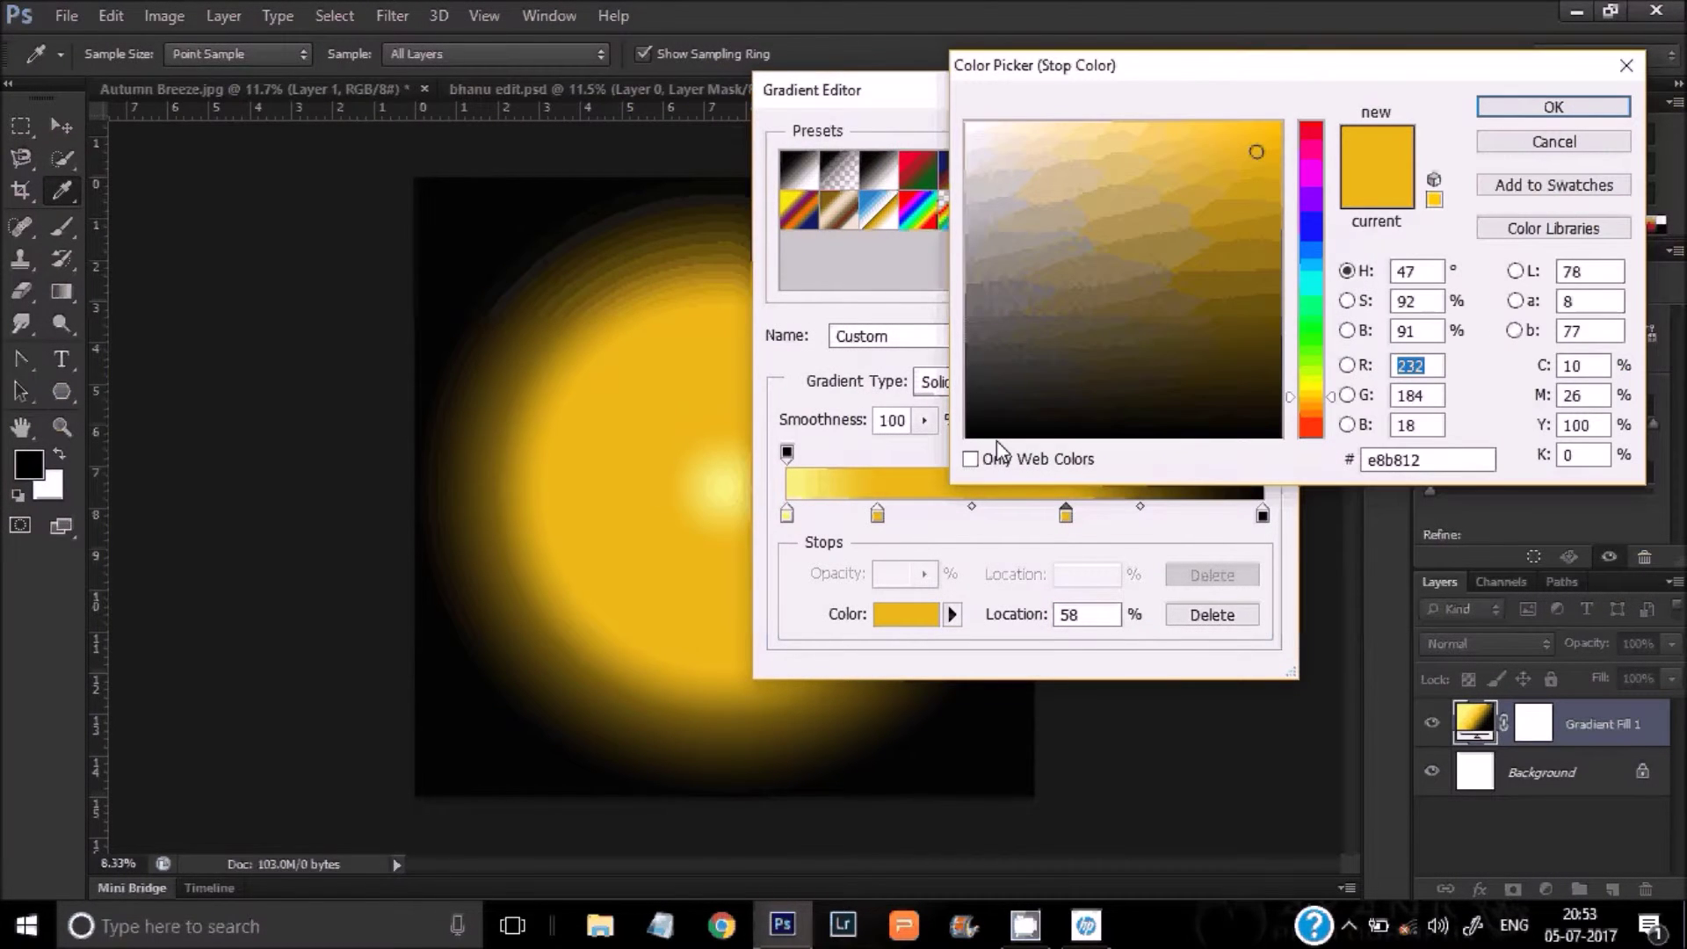
left_click(978, 433)
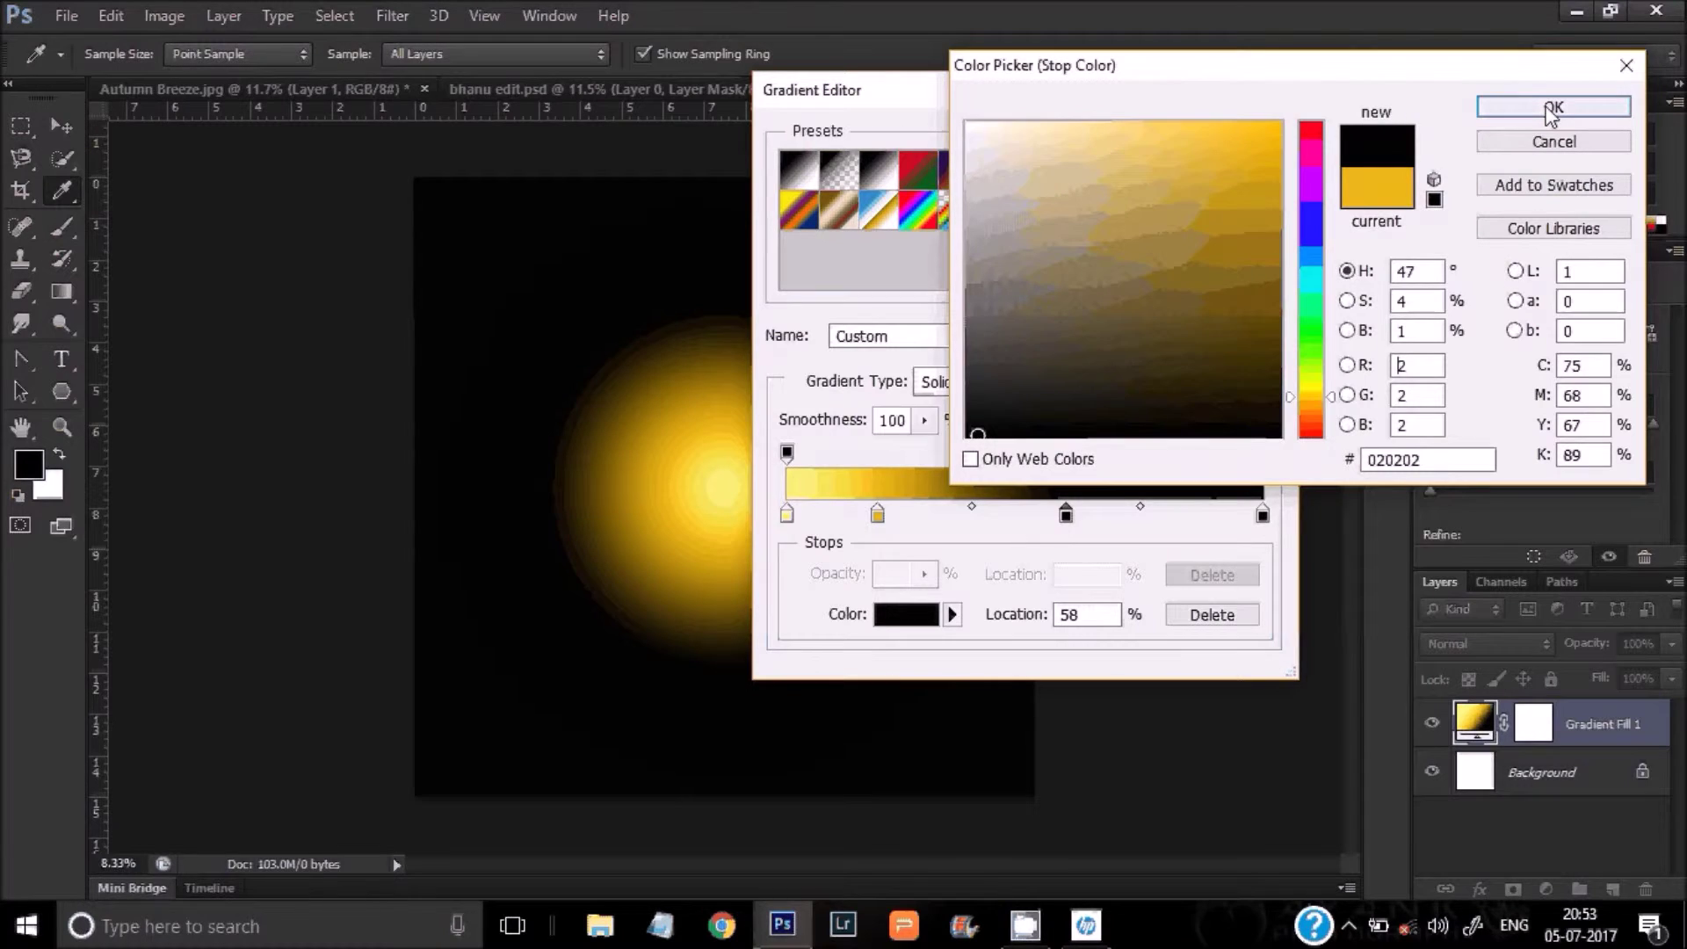
left_click(1553, 107)
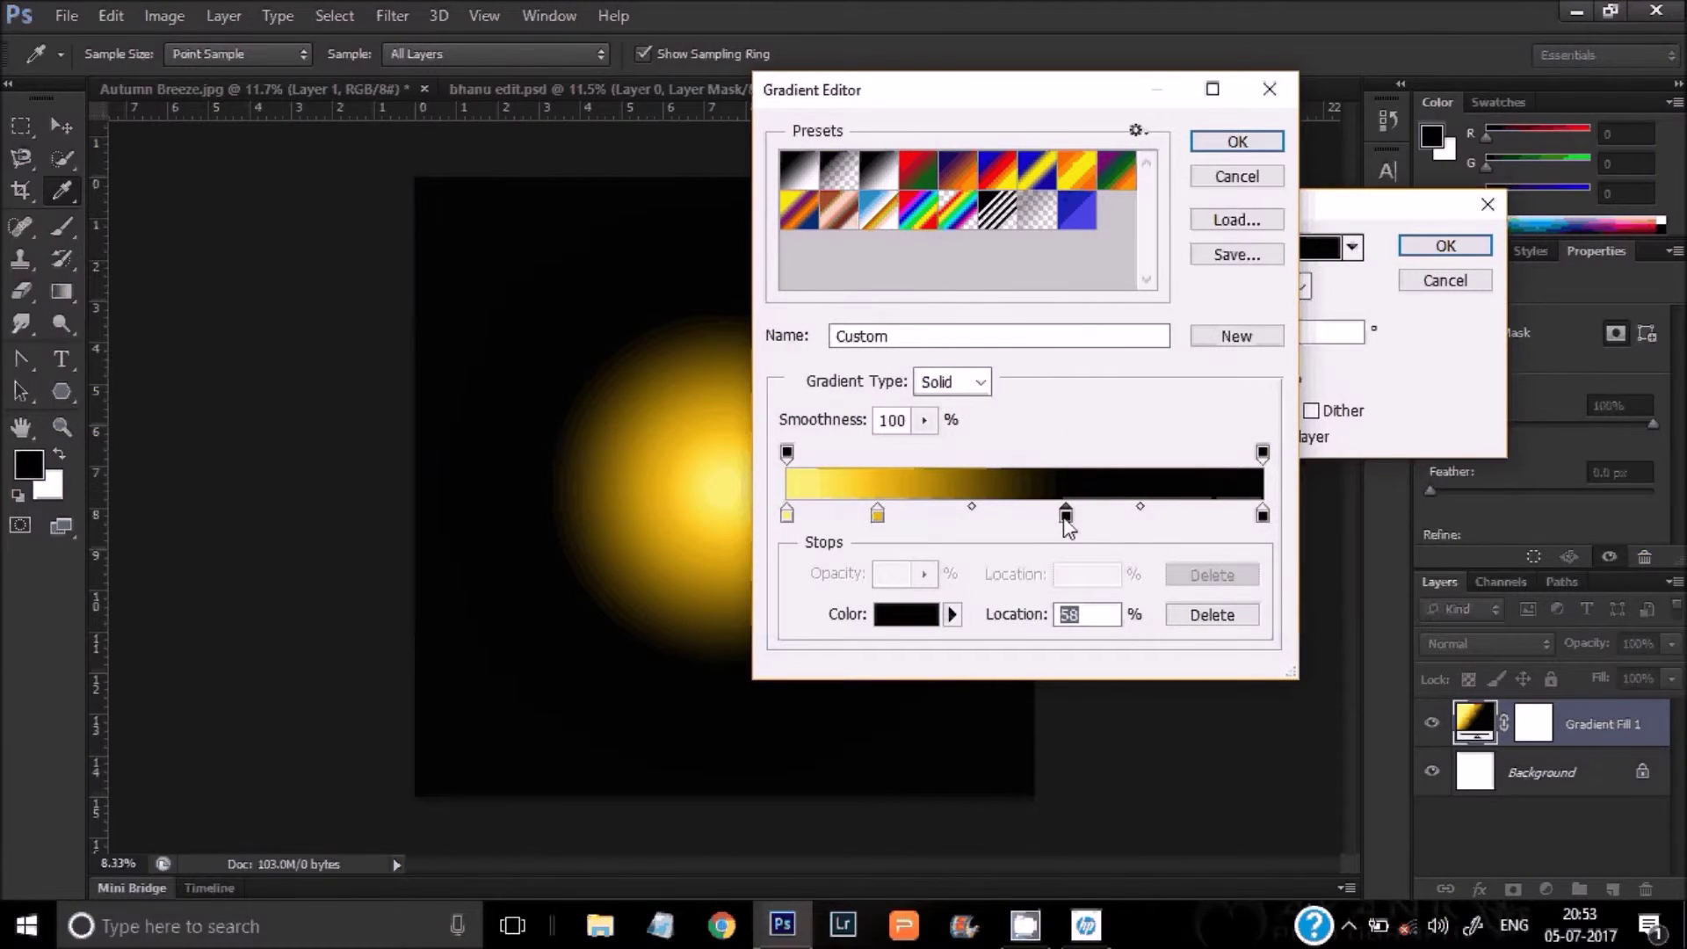
left_click_drag(1065, 515, 1126, 515)
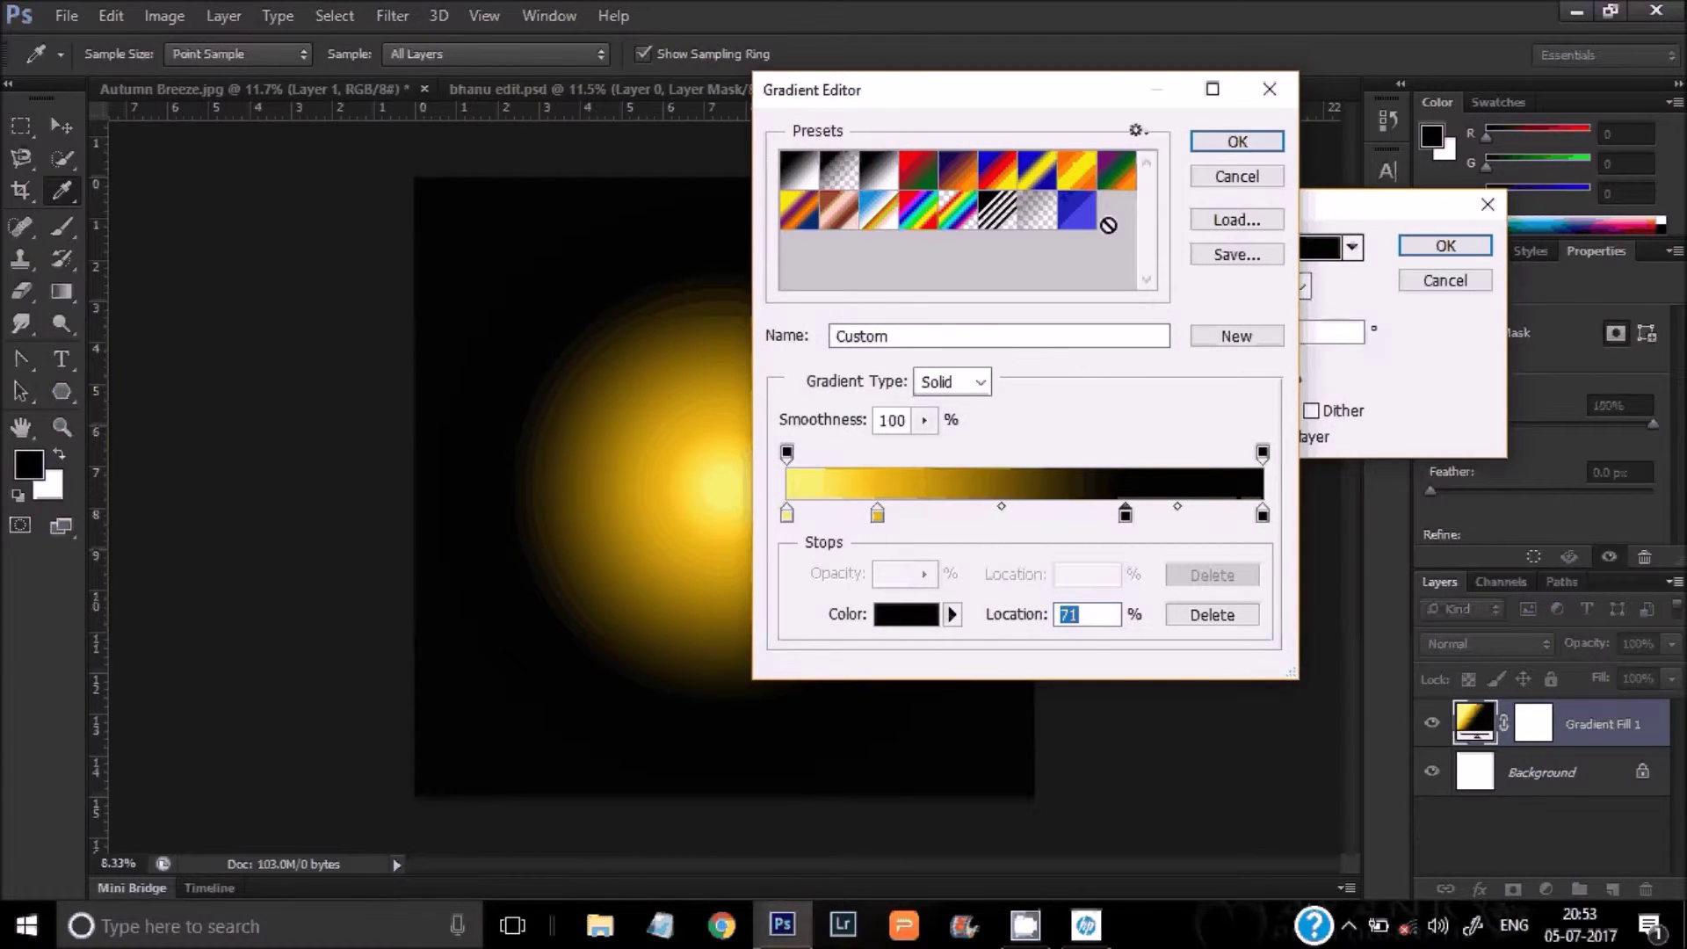
left_click(1236, 142)
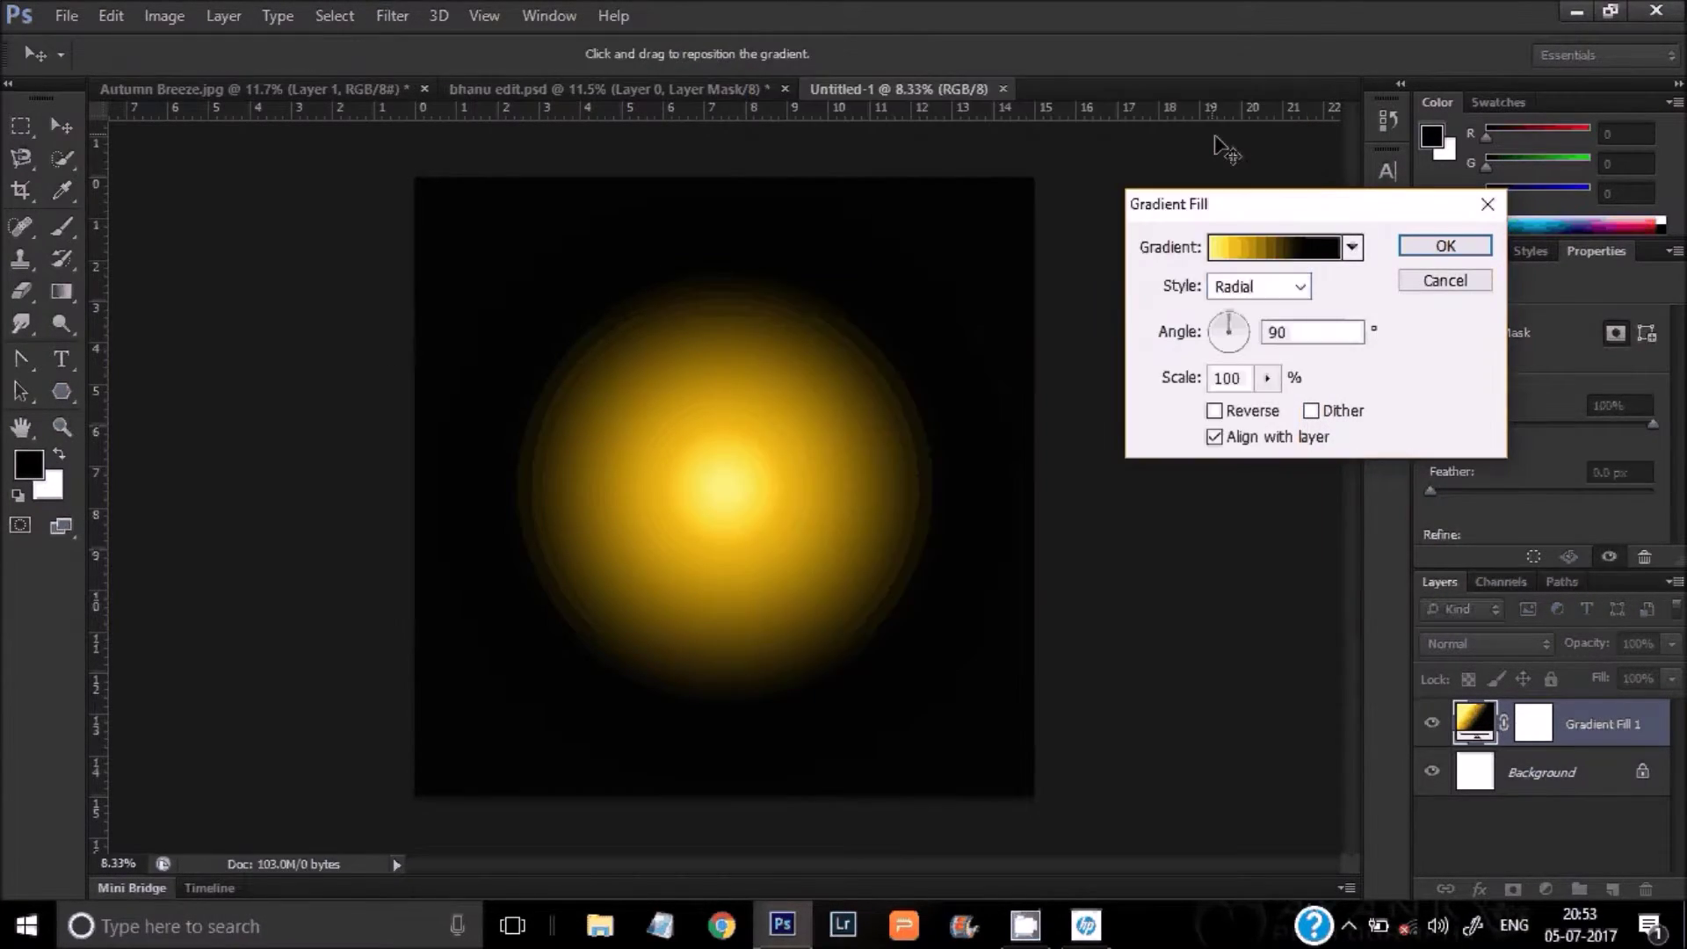
Step: Flatten the glow document, duplicate it, and drag it into bhanu edit.psd as Layer 2
left_click(1450, 247)
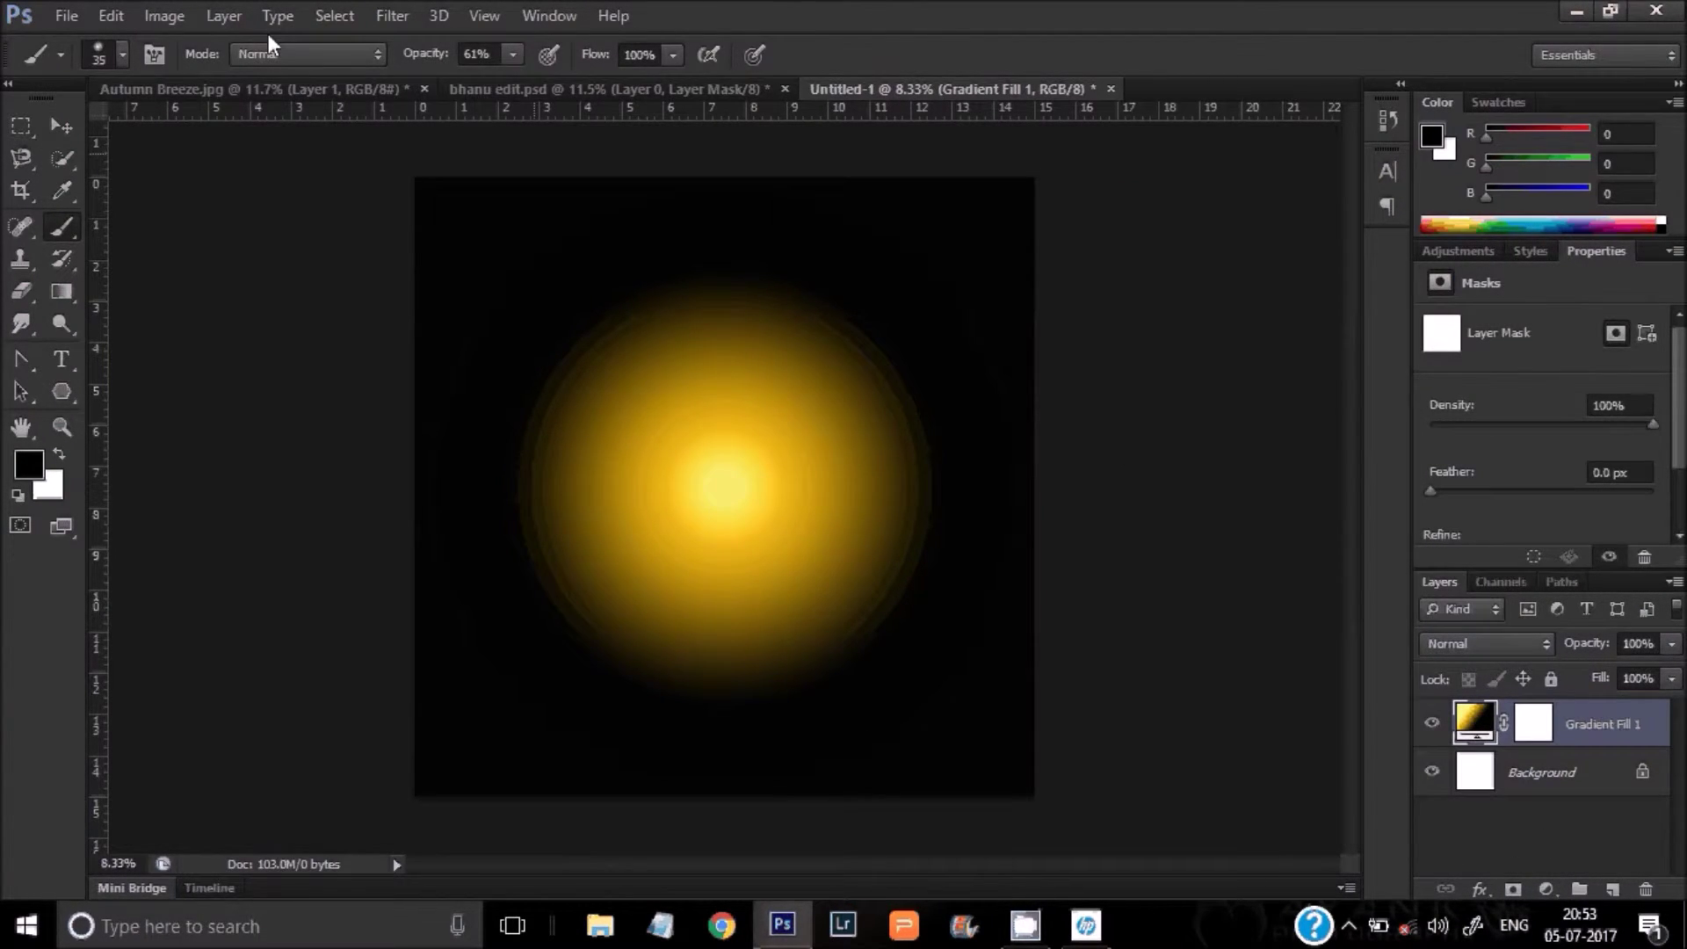
left_click(222, 18)
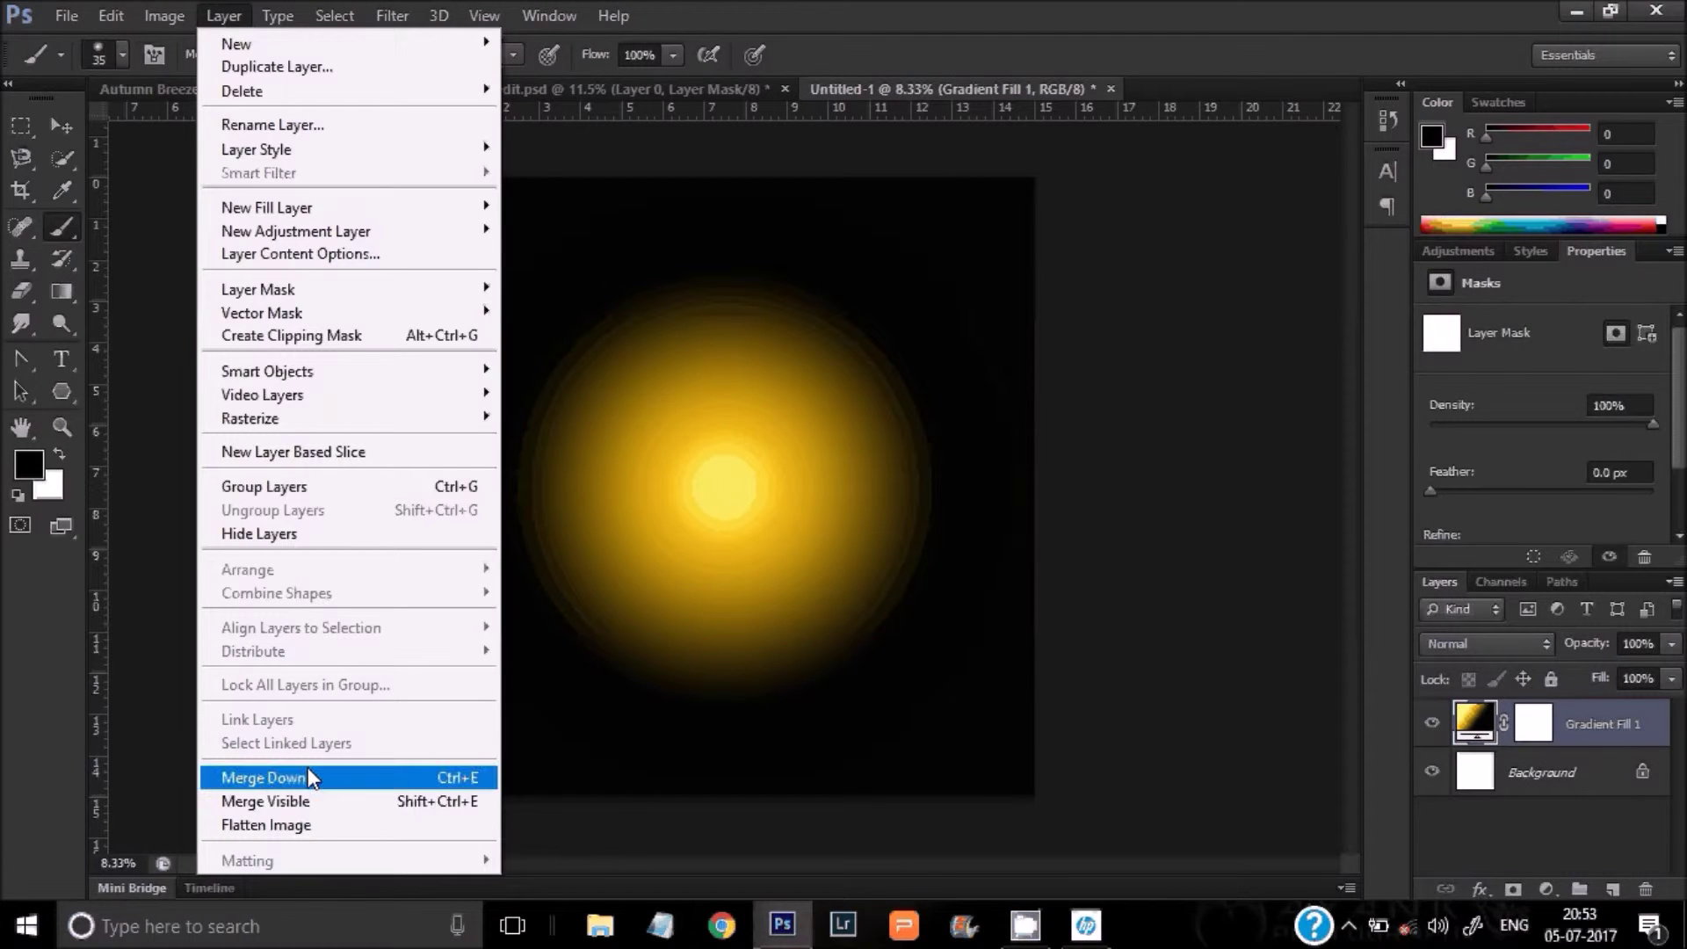
left_click(304, 822)
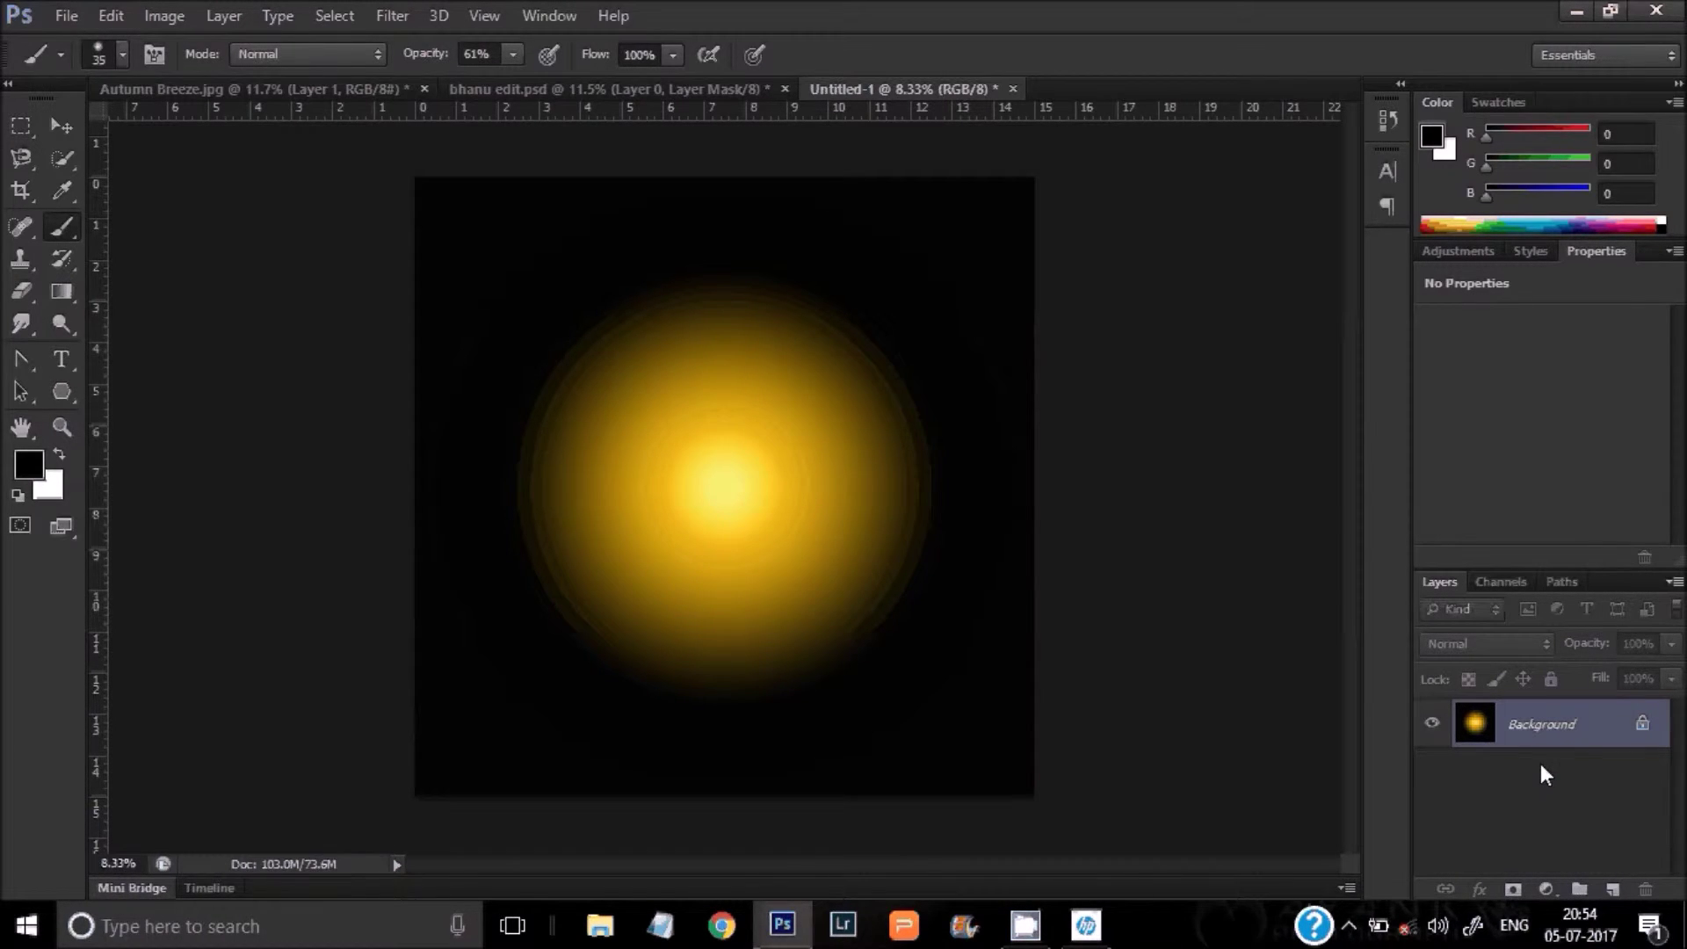
key("ctrl+j")
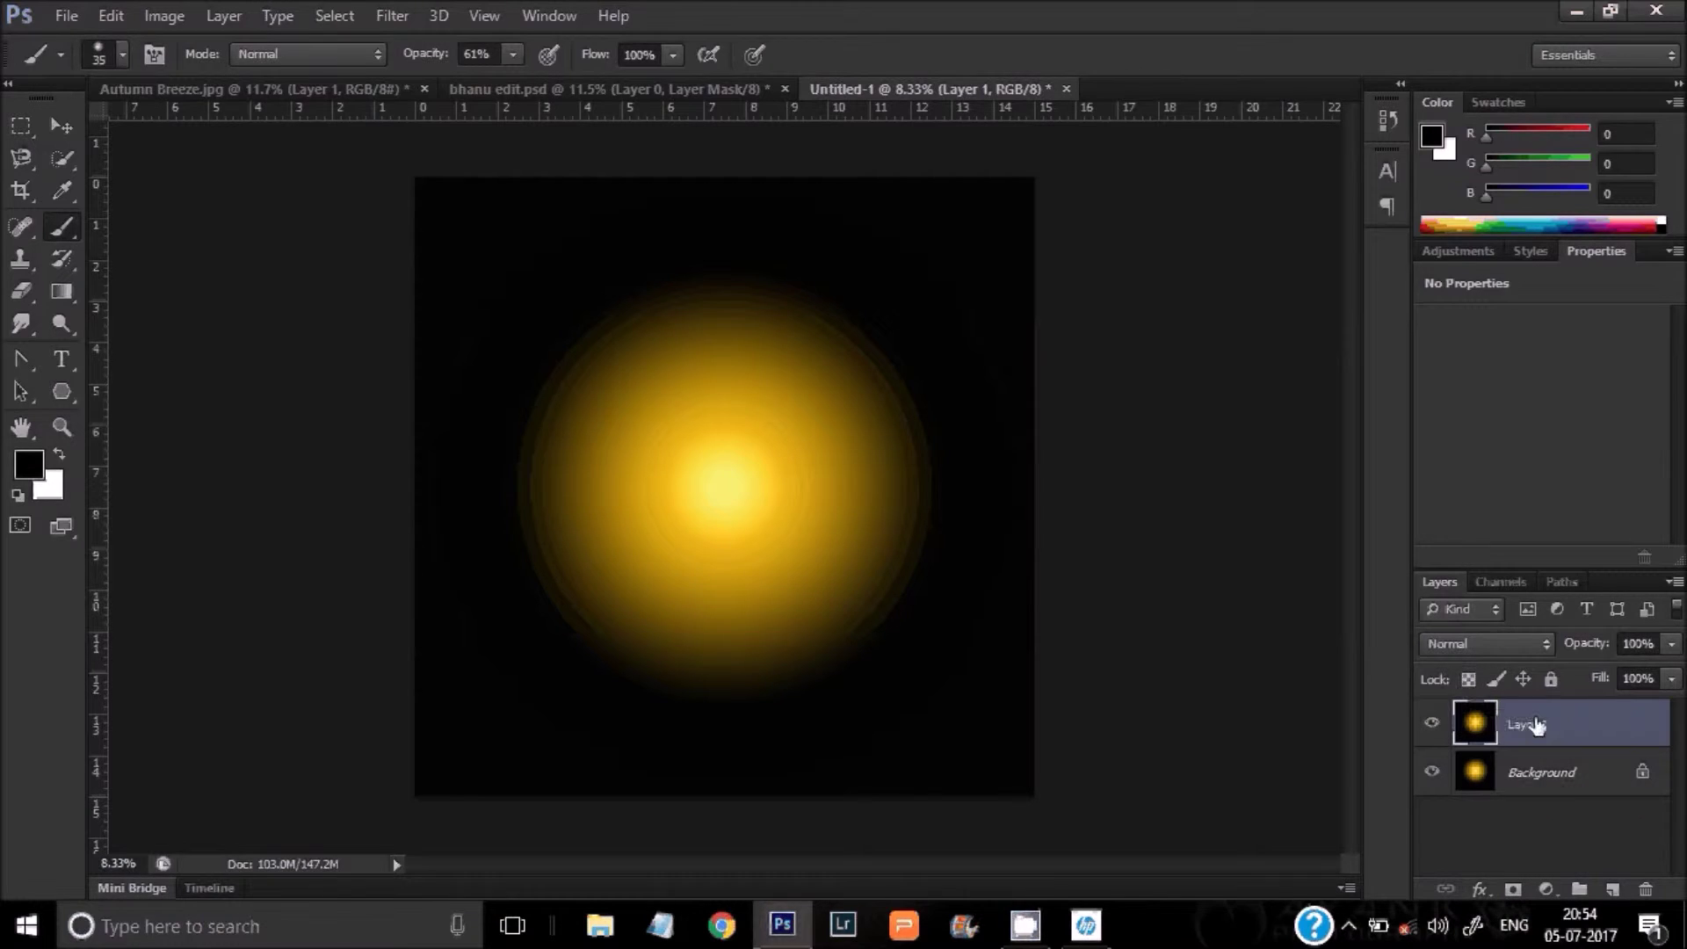
left_click(60, 128)
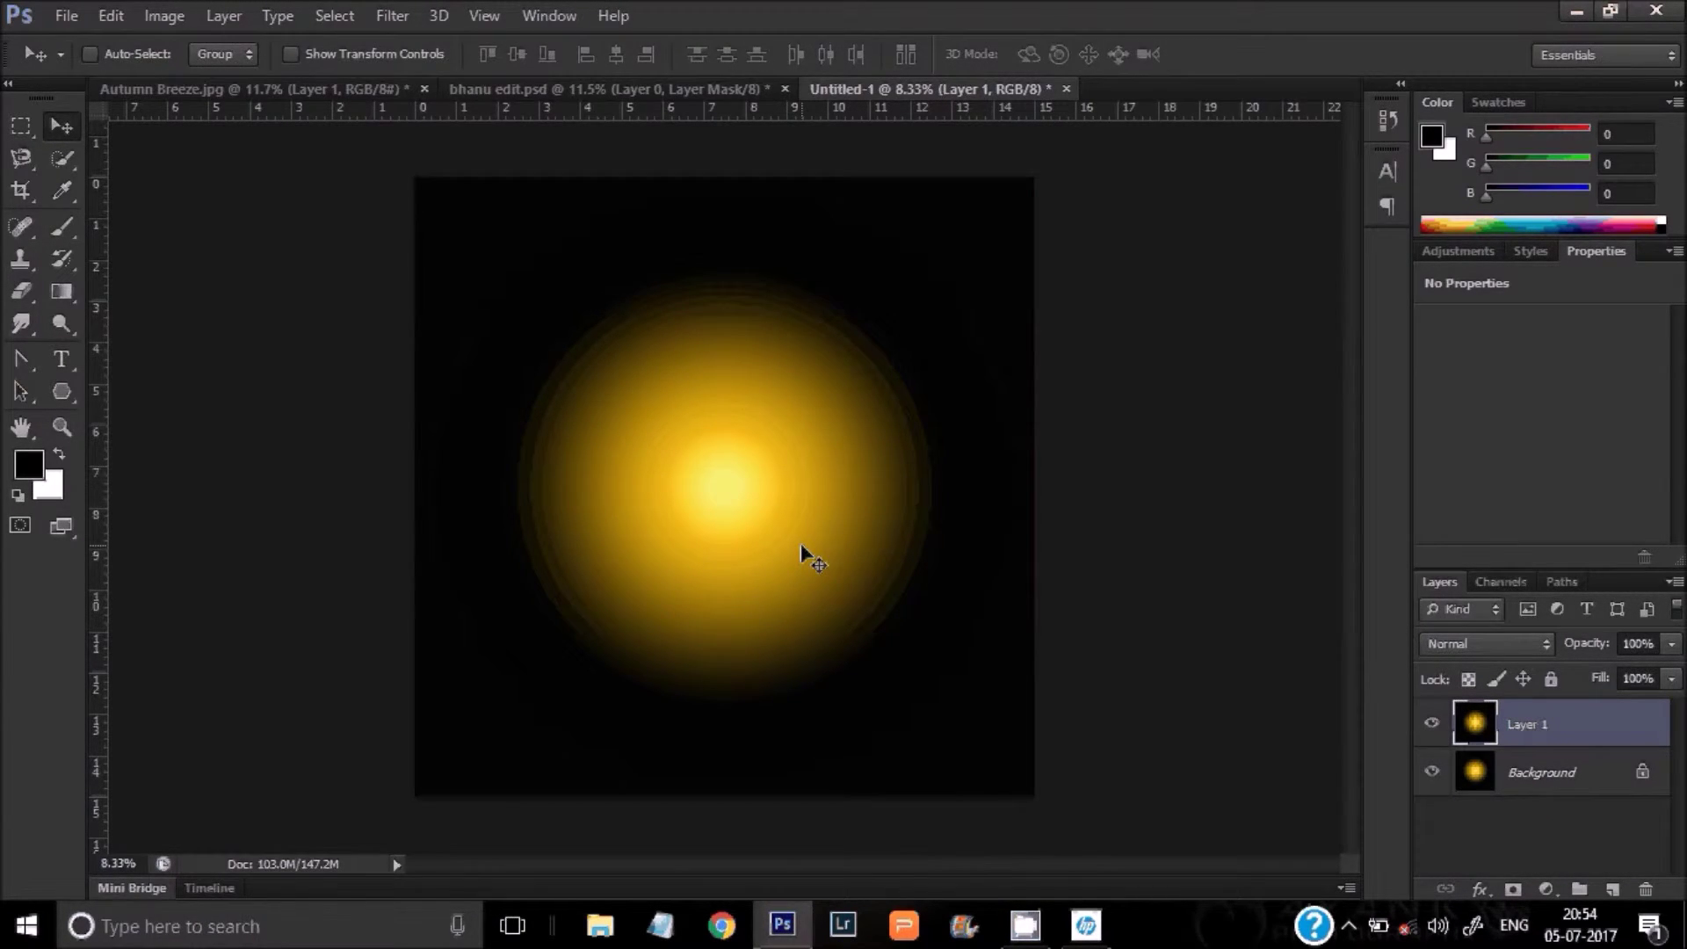
mouse_move(801, 546)
left_mouse_down()
mouse_move(334, 156)
mouse_move(547, 89)
mouse_move(765, 431)
mouse_move(966, 500)
mouse_move(948, 580)
left_mouse_up()
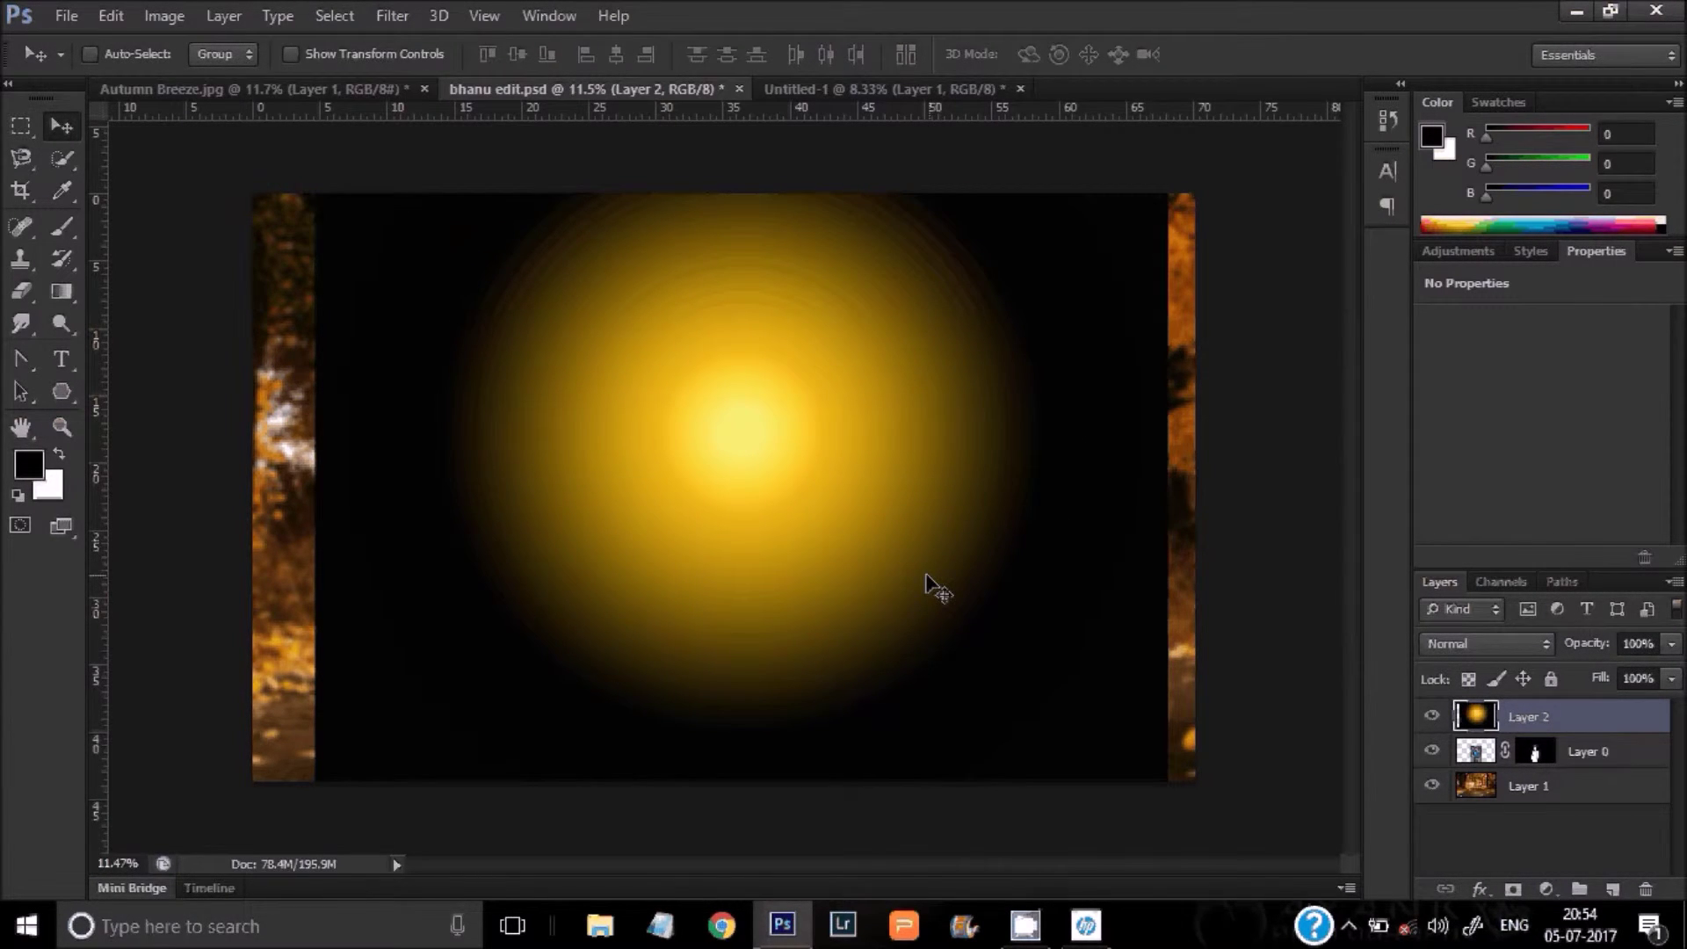
Step: Scale the glow layer to about 39% and place it upper left, beside the man's head
key("ctrl+t")
key("ctrl+0")
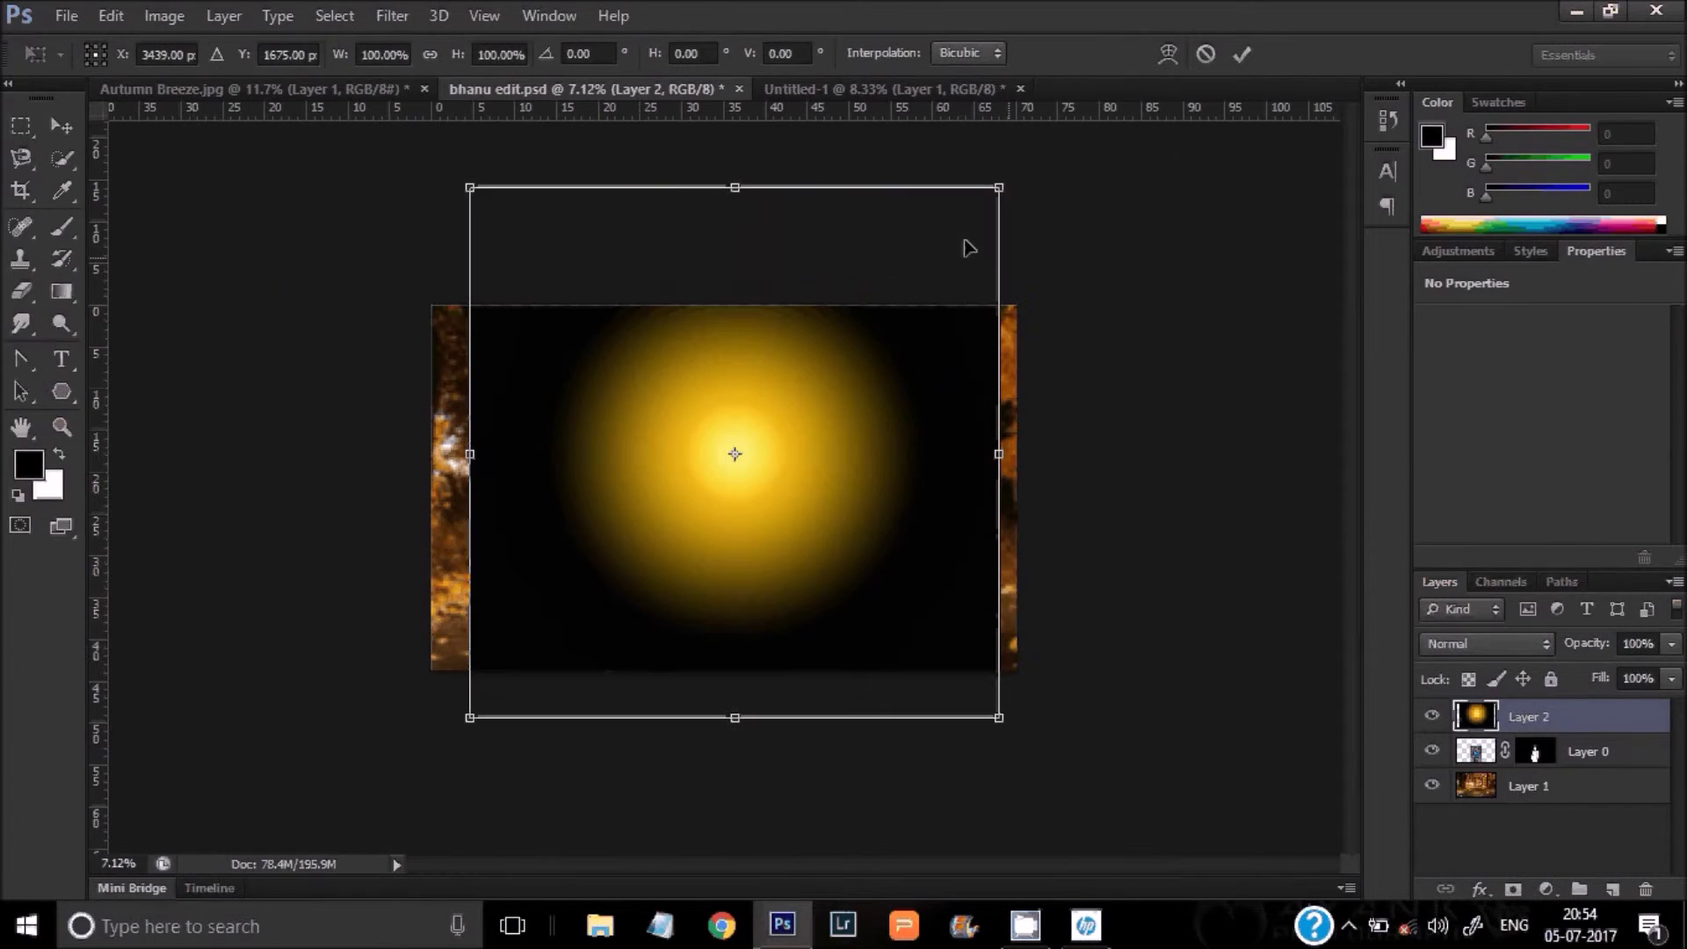
mouse_move(986, 200)
left_mouse_down()
mouse_move(727, 478)
mouse_move(663, 493)
mouse_move(665, 515)
mouse_move(826, 330)
mouse_move(993, 304)
mouse_move(605, 377)
mouse_move(676, 378)
left_mouse_up()
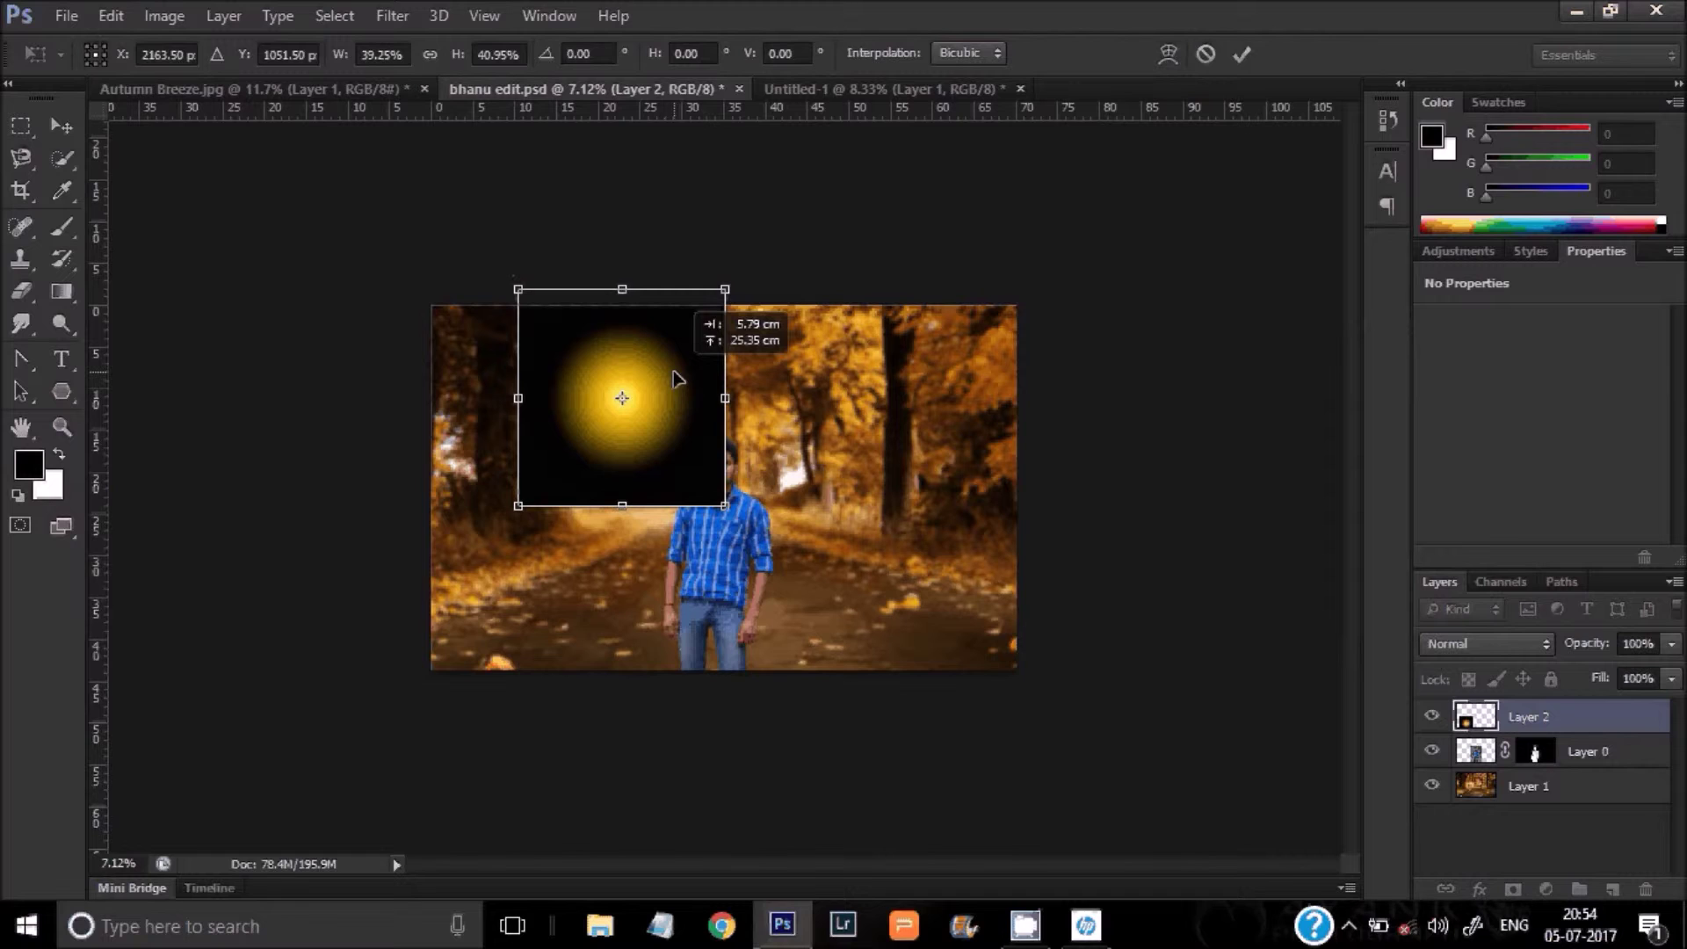
left_click(1254, 62)
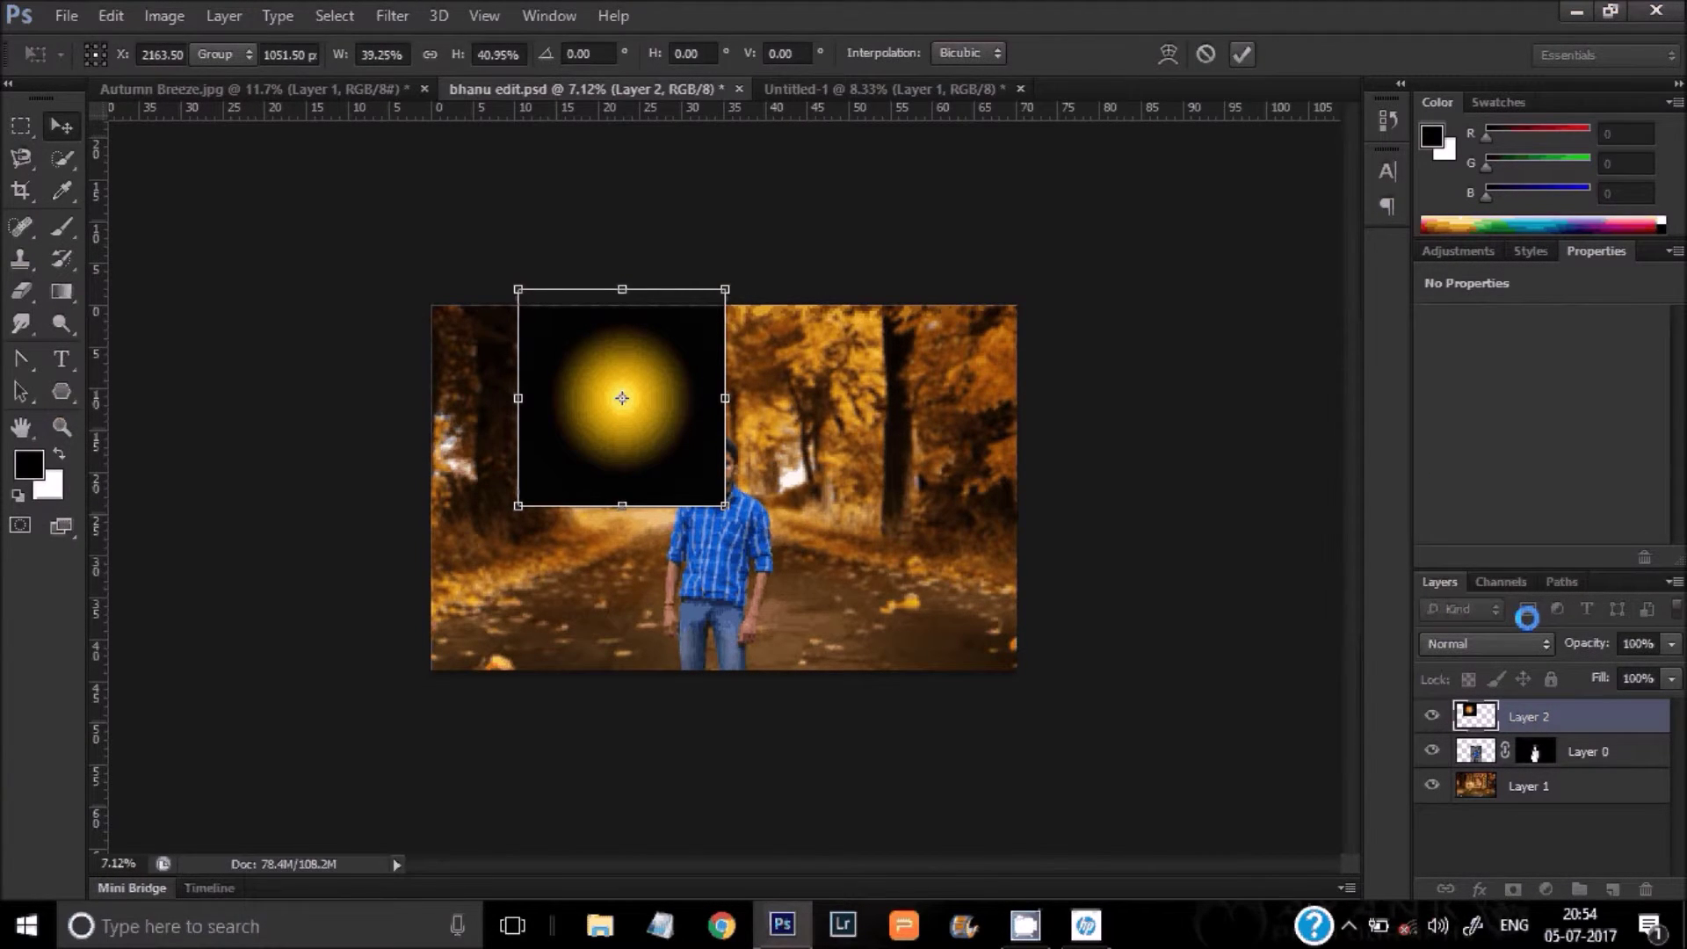
Step: Set the glow layer to Screen blend mode and move it beside the man's head
left_click(1462, 643)
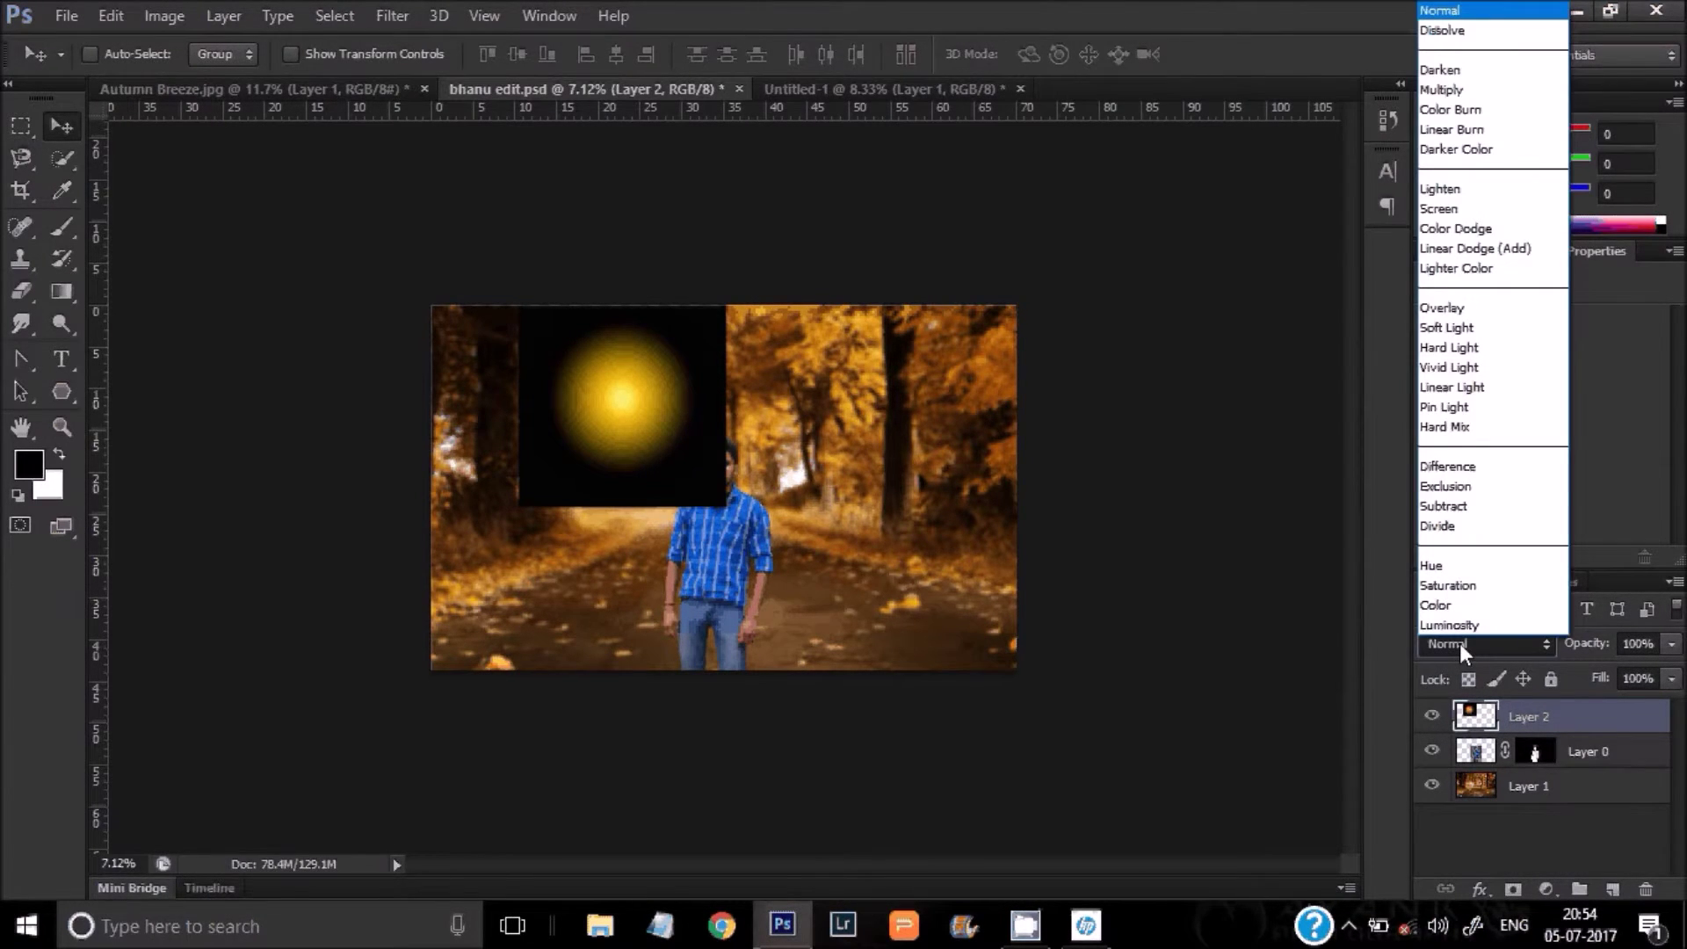
left_click(1459, 208)
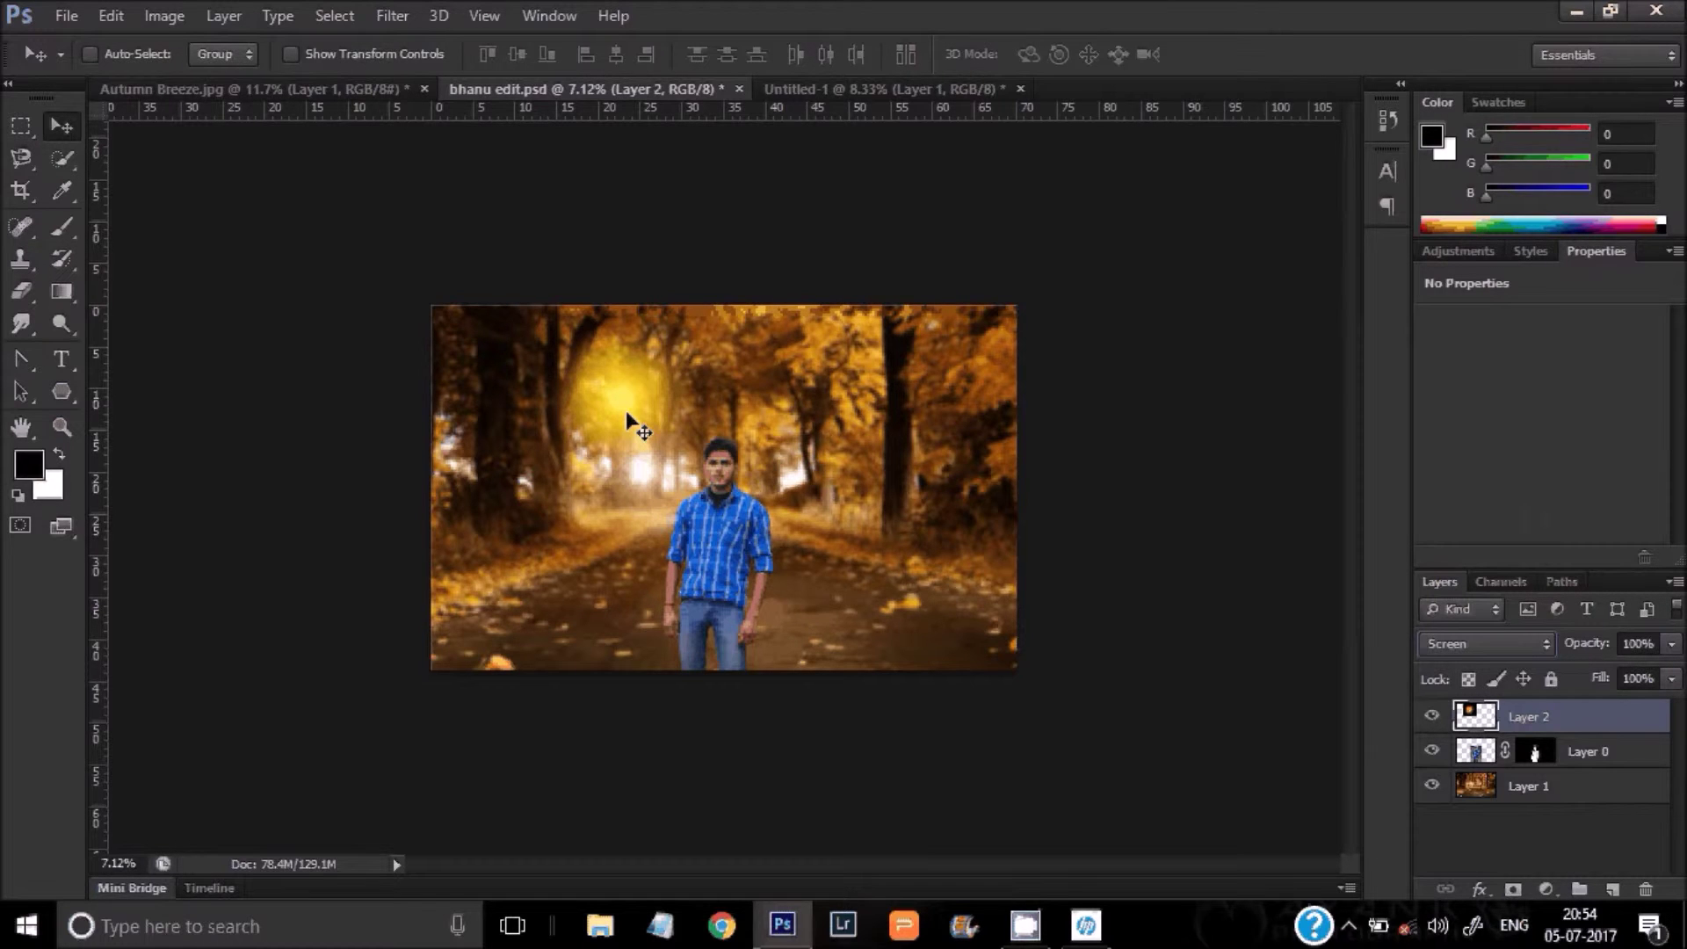
mouse_move(626, 412)
left_mouse_down()
mouse_move(583, 494)
mouse_move(649, 462)
left_mouse_up()
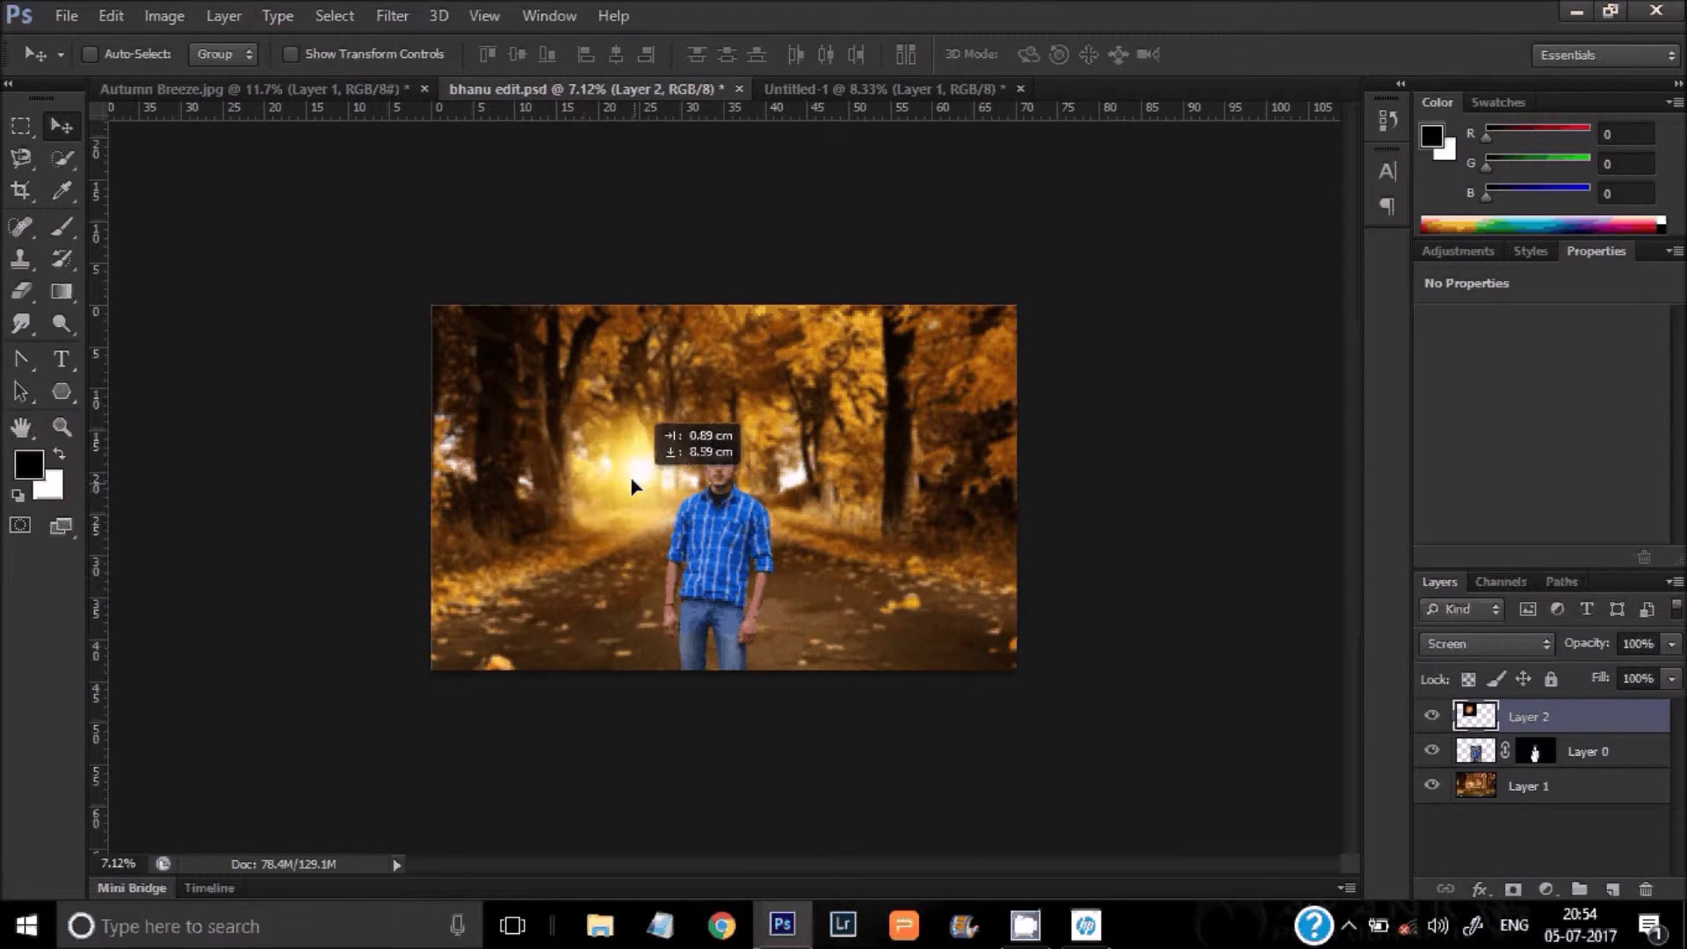
mouse_move(649, 460)
left_mouse_down()
mouse_move(822, 470)
mouse_move(605, 341)
mouse_move(575, 371)
left_mouse_up()
Step: Enlarge the glow layer to about 150%
key("ctrl+t")
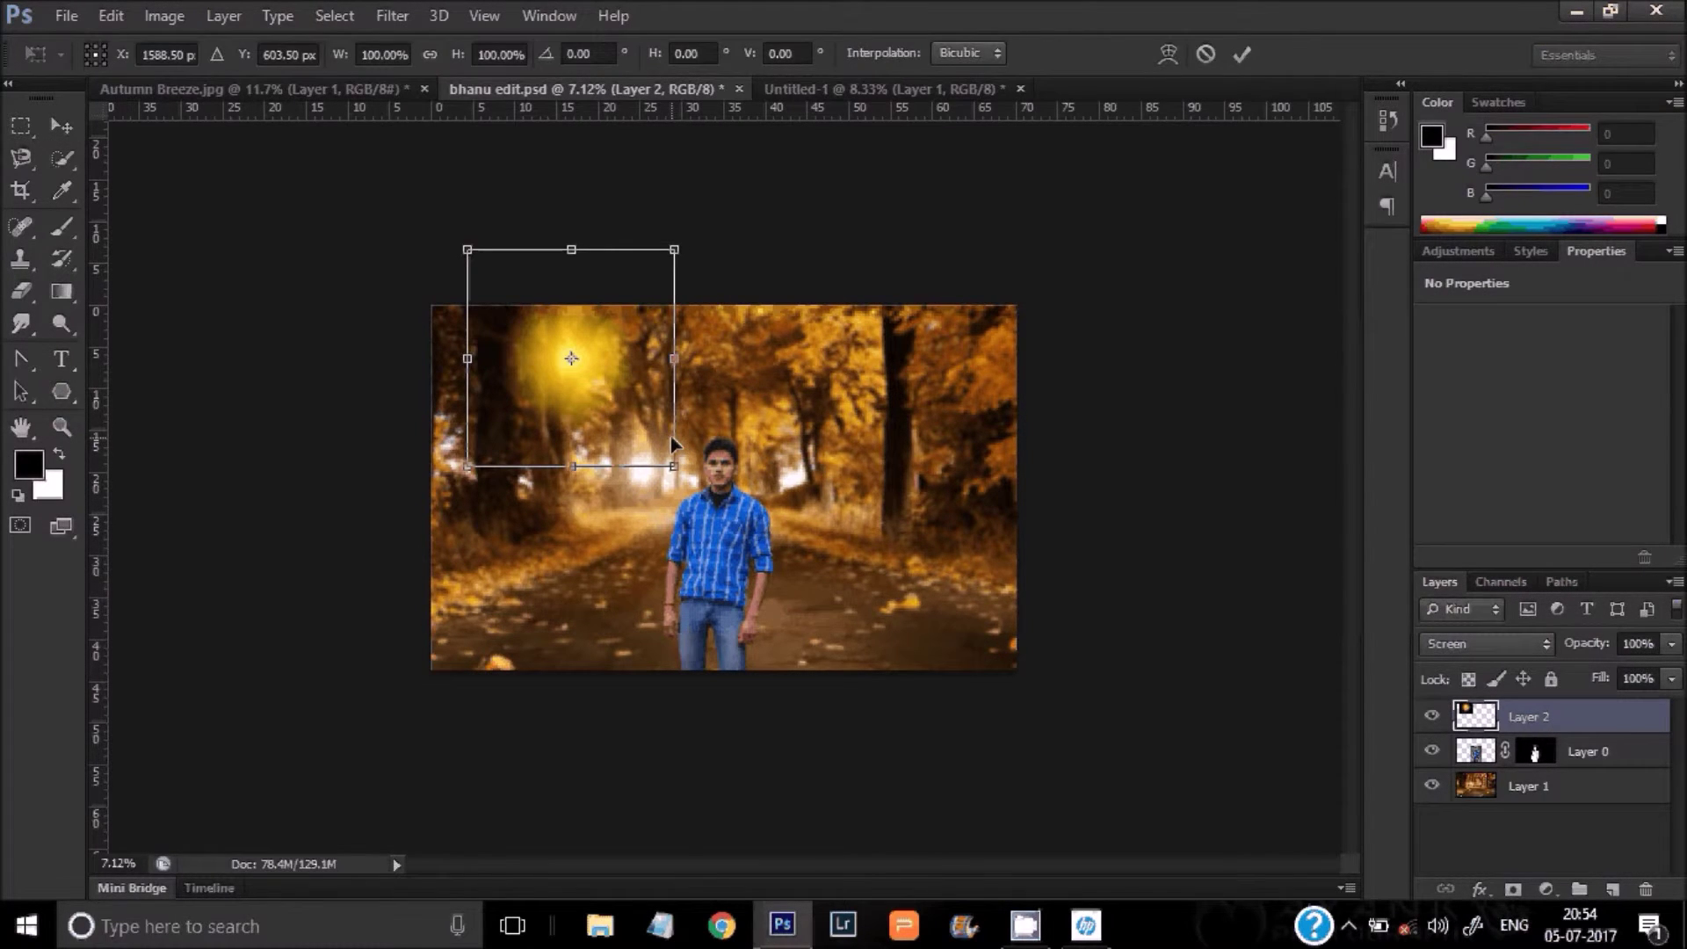
left_click_drag(669, 459, 762, 568)
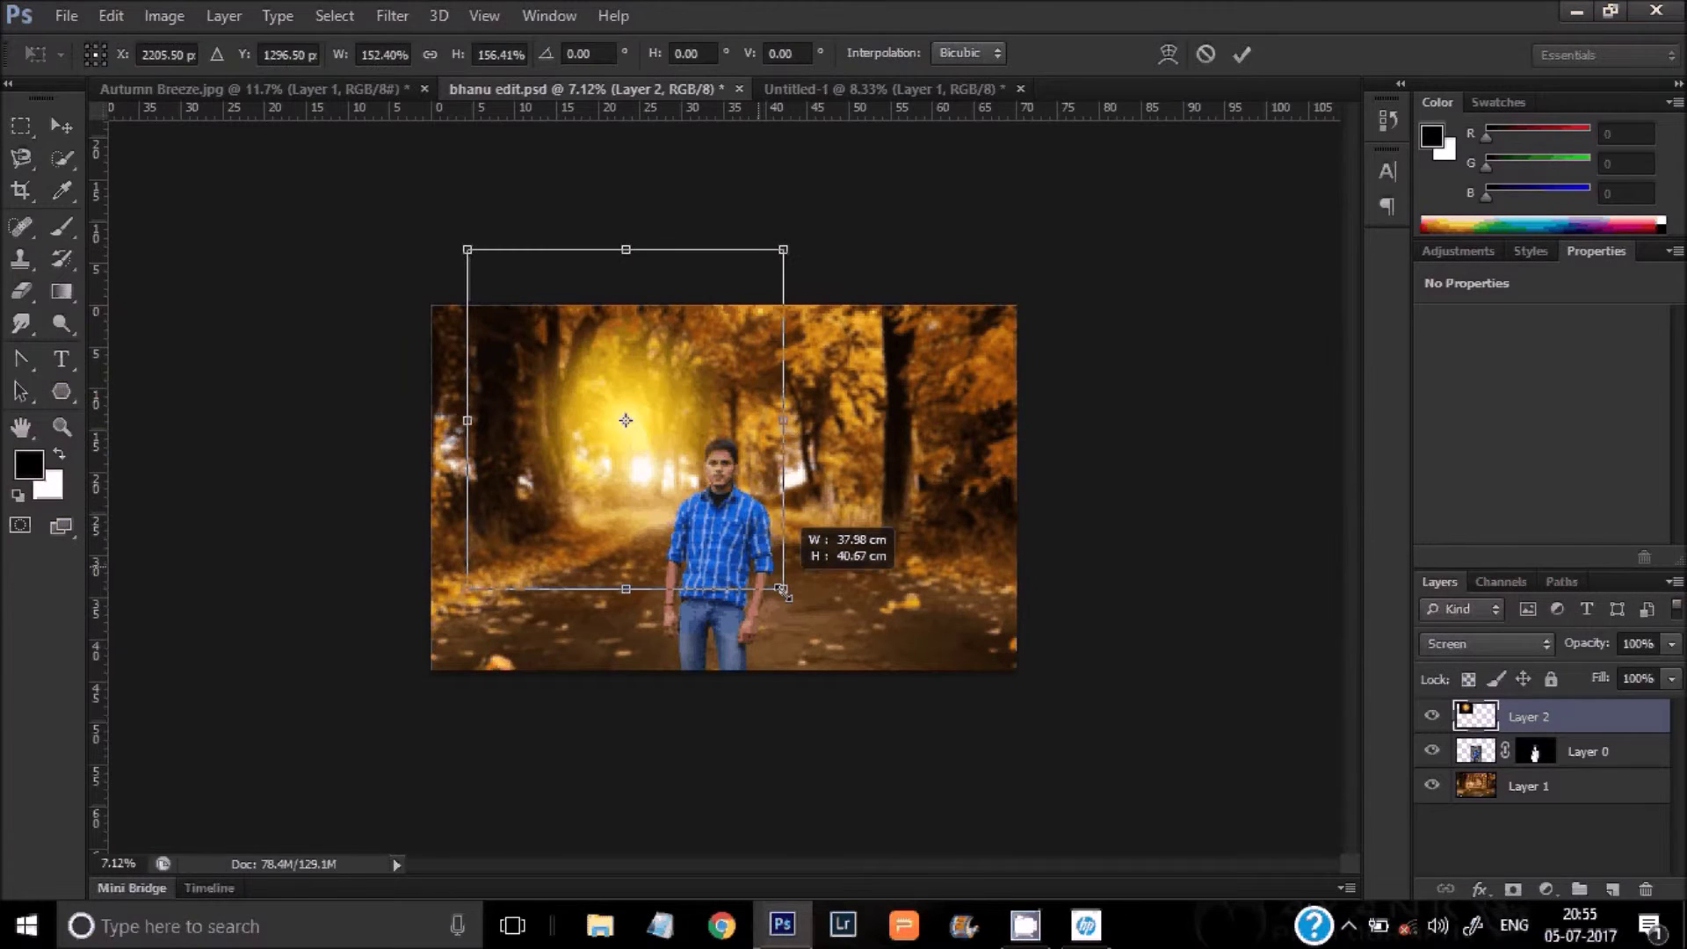
left_click_drag(761, 568, 771, 592)
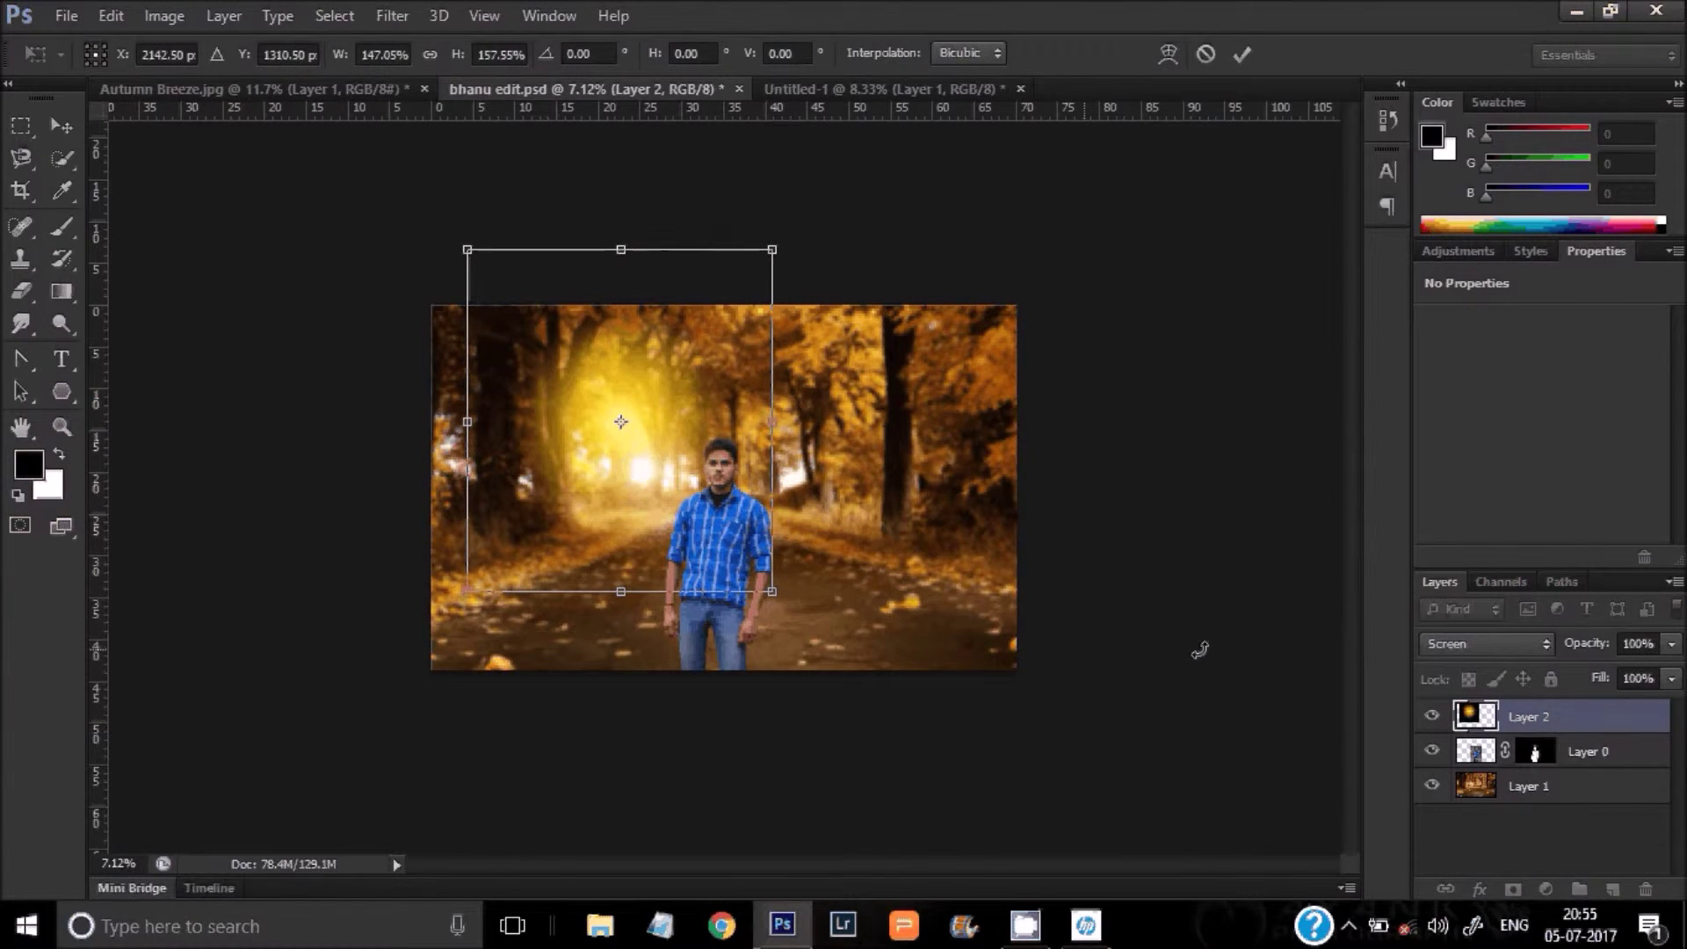
left_click(1242, 56)
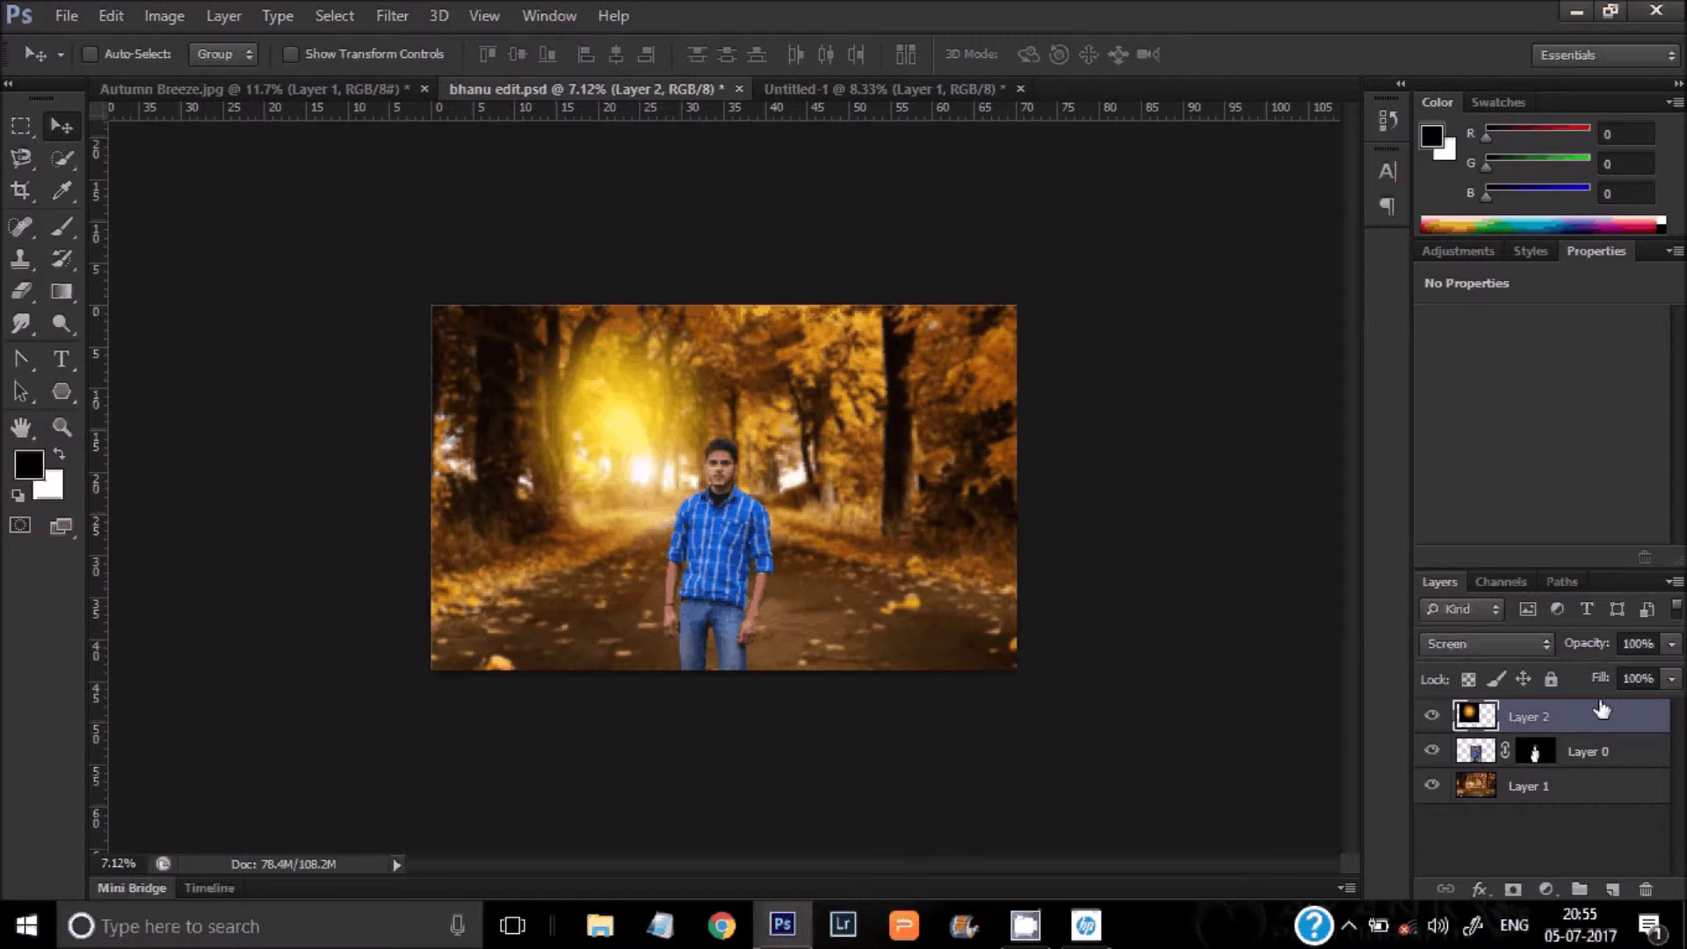
Step: Lower the glow layer to 63% opacity and move it to the road centre behind the man
left_click_drag(1601, 709, 1582, 766)
mouse_move(651, 406)
left_mouse_down()
mouse_move(506, 371)
mouse_move(556, 376)
mouse_move(524, 366)
left_mouse_up()
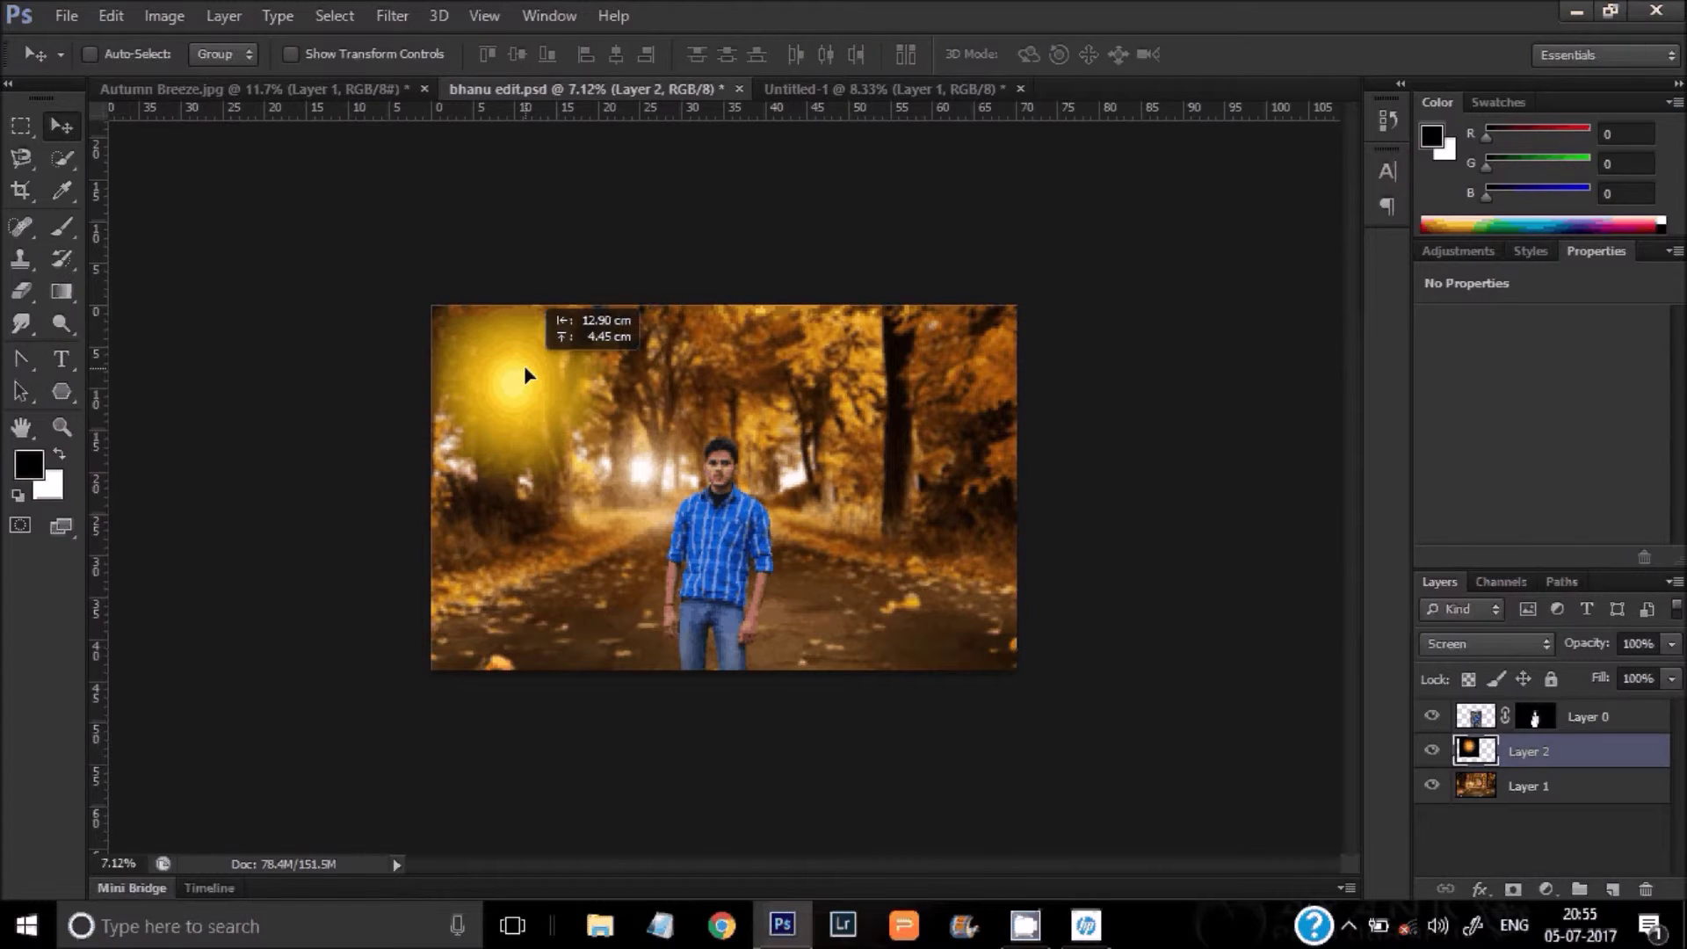
left_click_drag(523, 374, 567, 378)
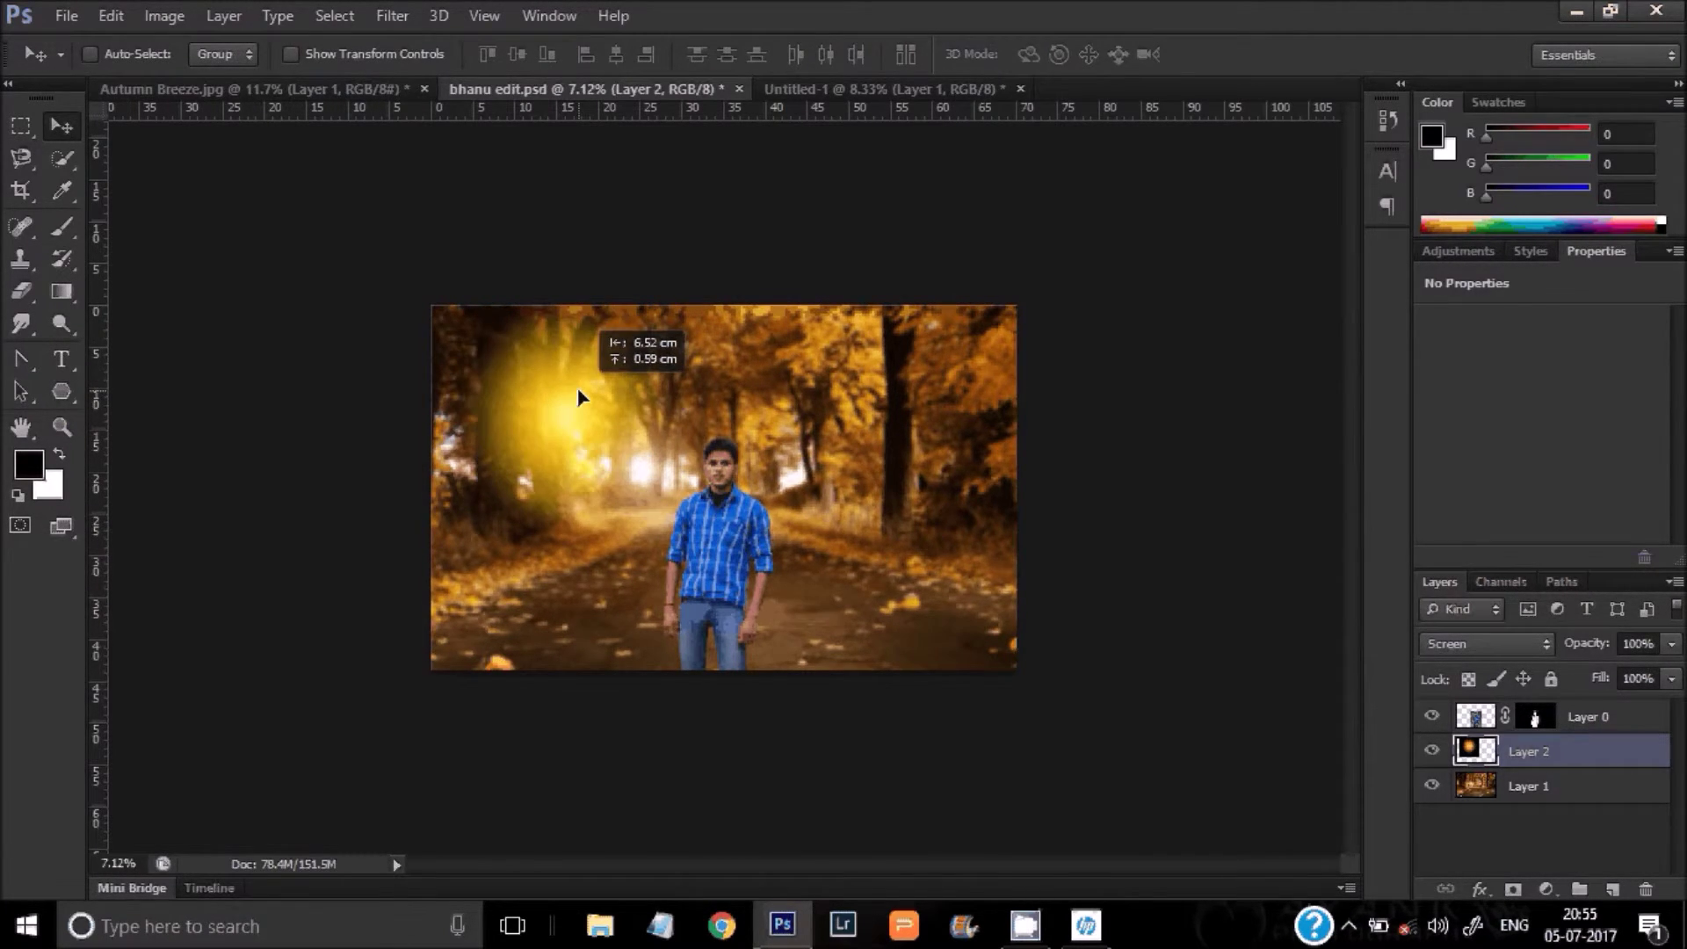
mouse_move(569, 385)
left_mouse_down()
mouse_move(869, 430)
mouse_move(478, 383)
left_mouse_up()
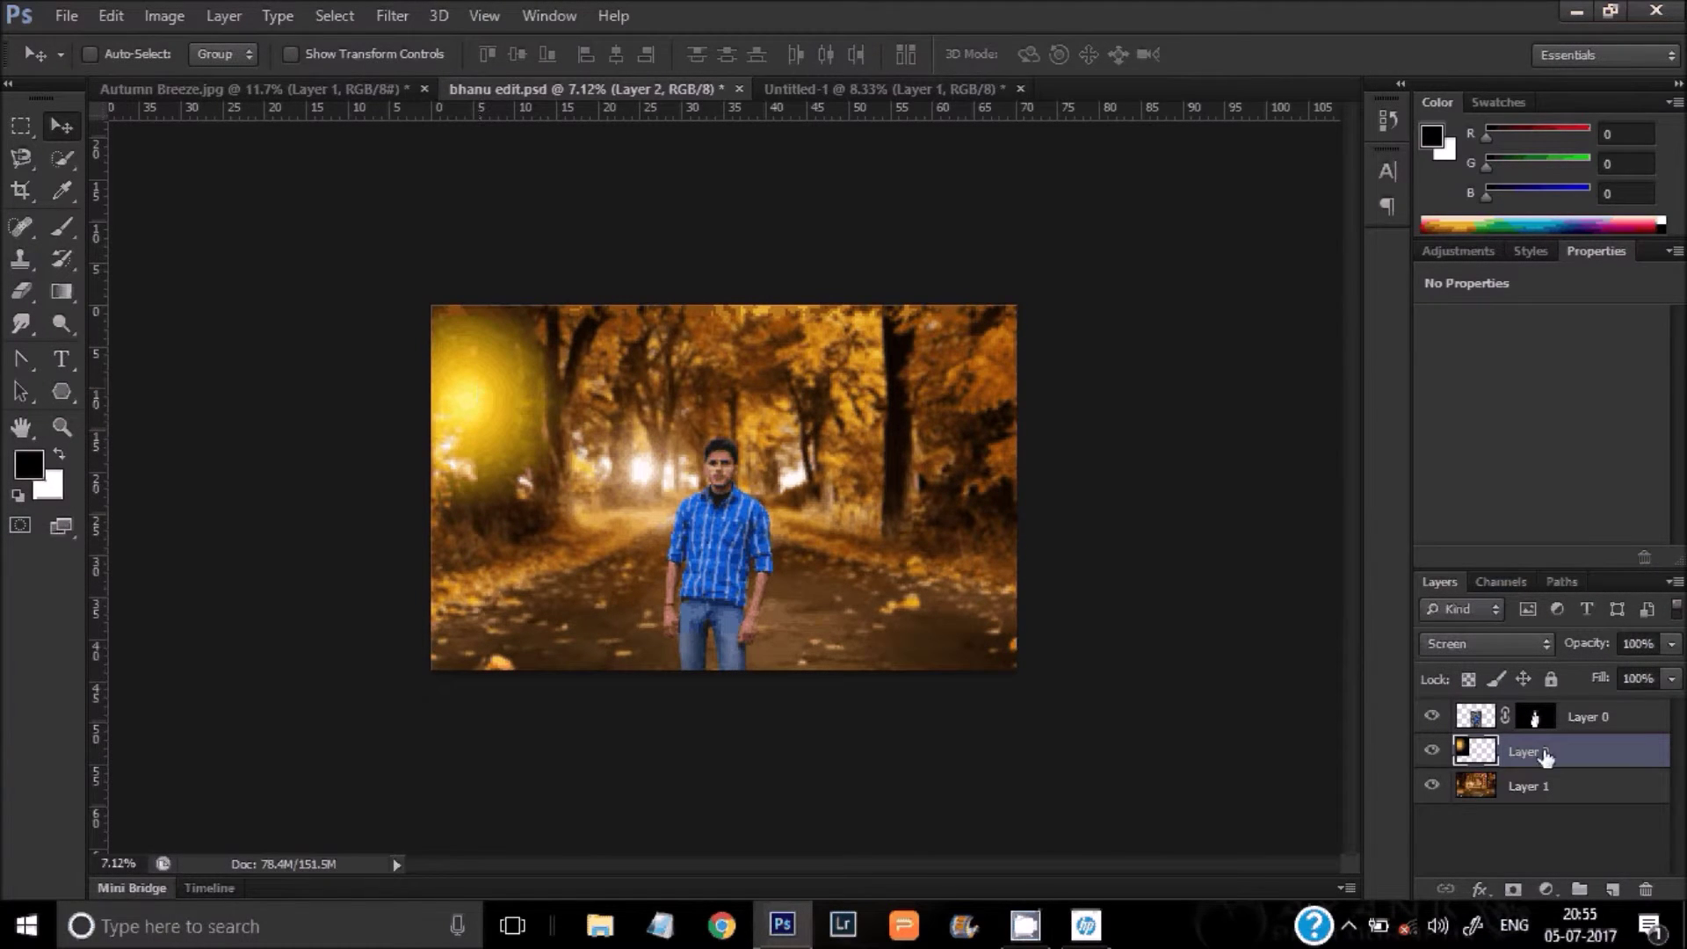
mouse_move(445, 404)
left_mouse_down()
mouse_move(518, 441)
mouse_move(506, 429)
left_mouse_up()
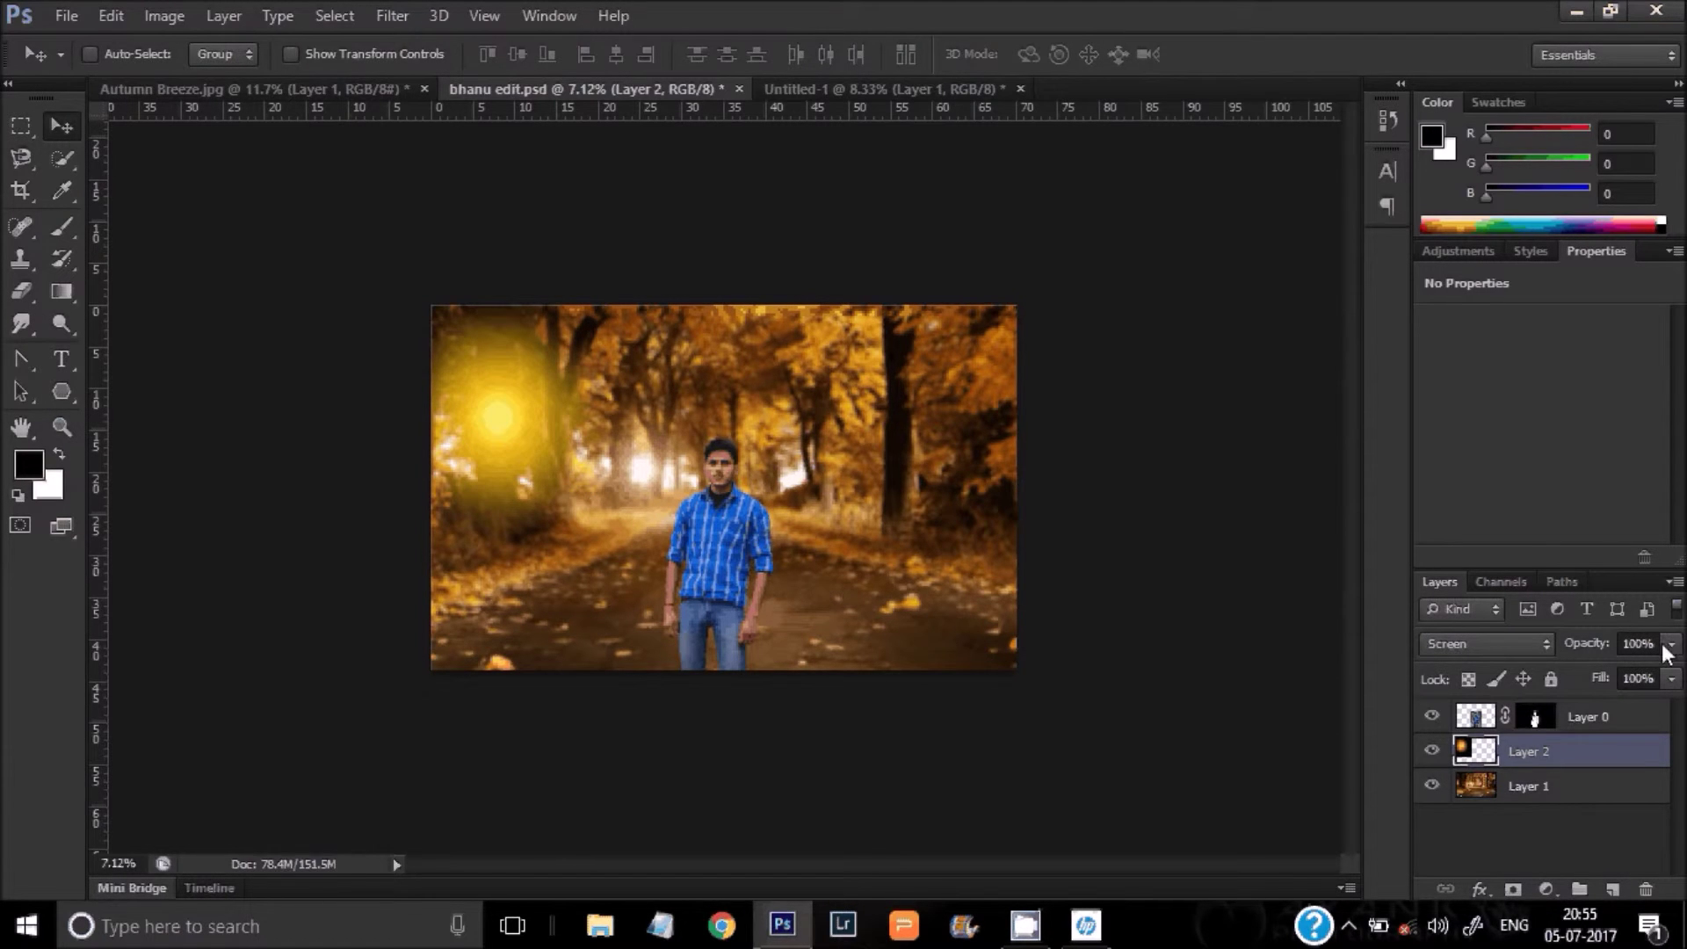
mouse_move(1666, 647)
left_mouse_down()
mouse_move(1612, 675)
mouse_move(1643, 684)
mouse_move(1625, 685)
left_mouse_up()
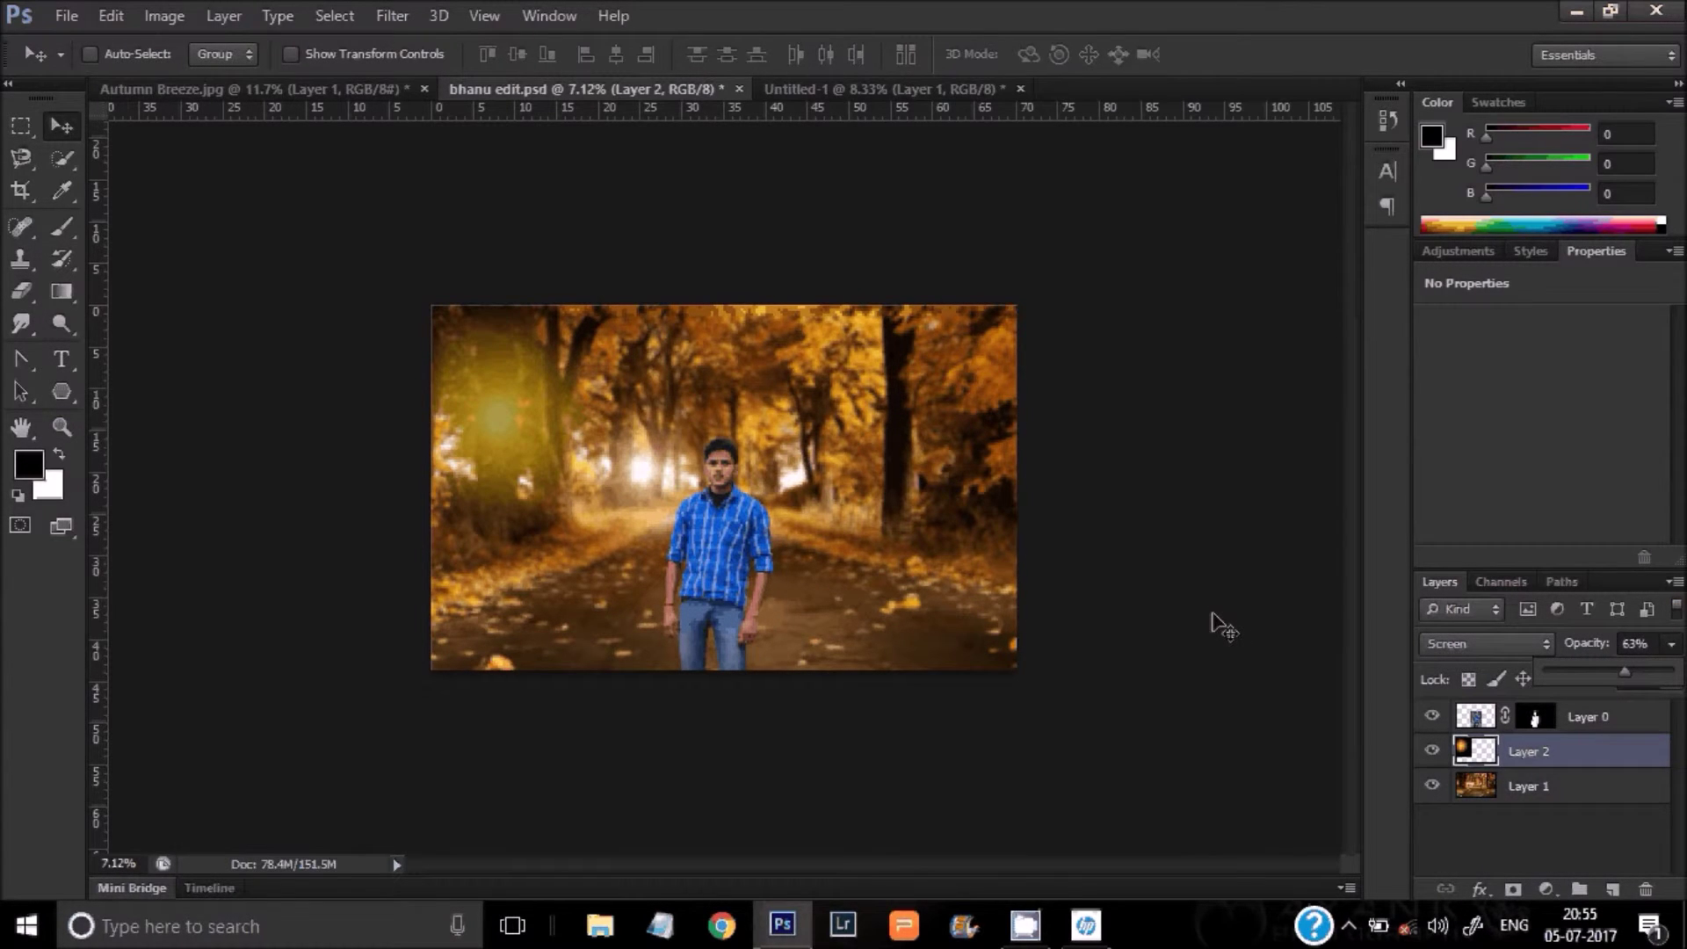
mouse_move(524, 437)
left_mouse_down()
mouse_move(700, 464)
mouse_move(666, 461)
left_mouse_up()
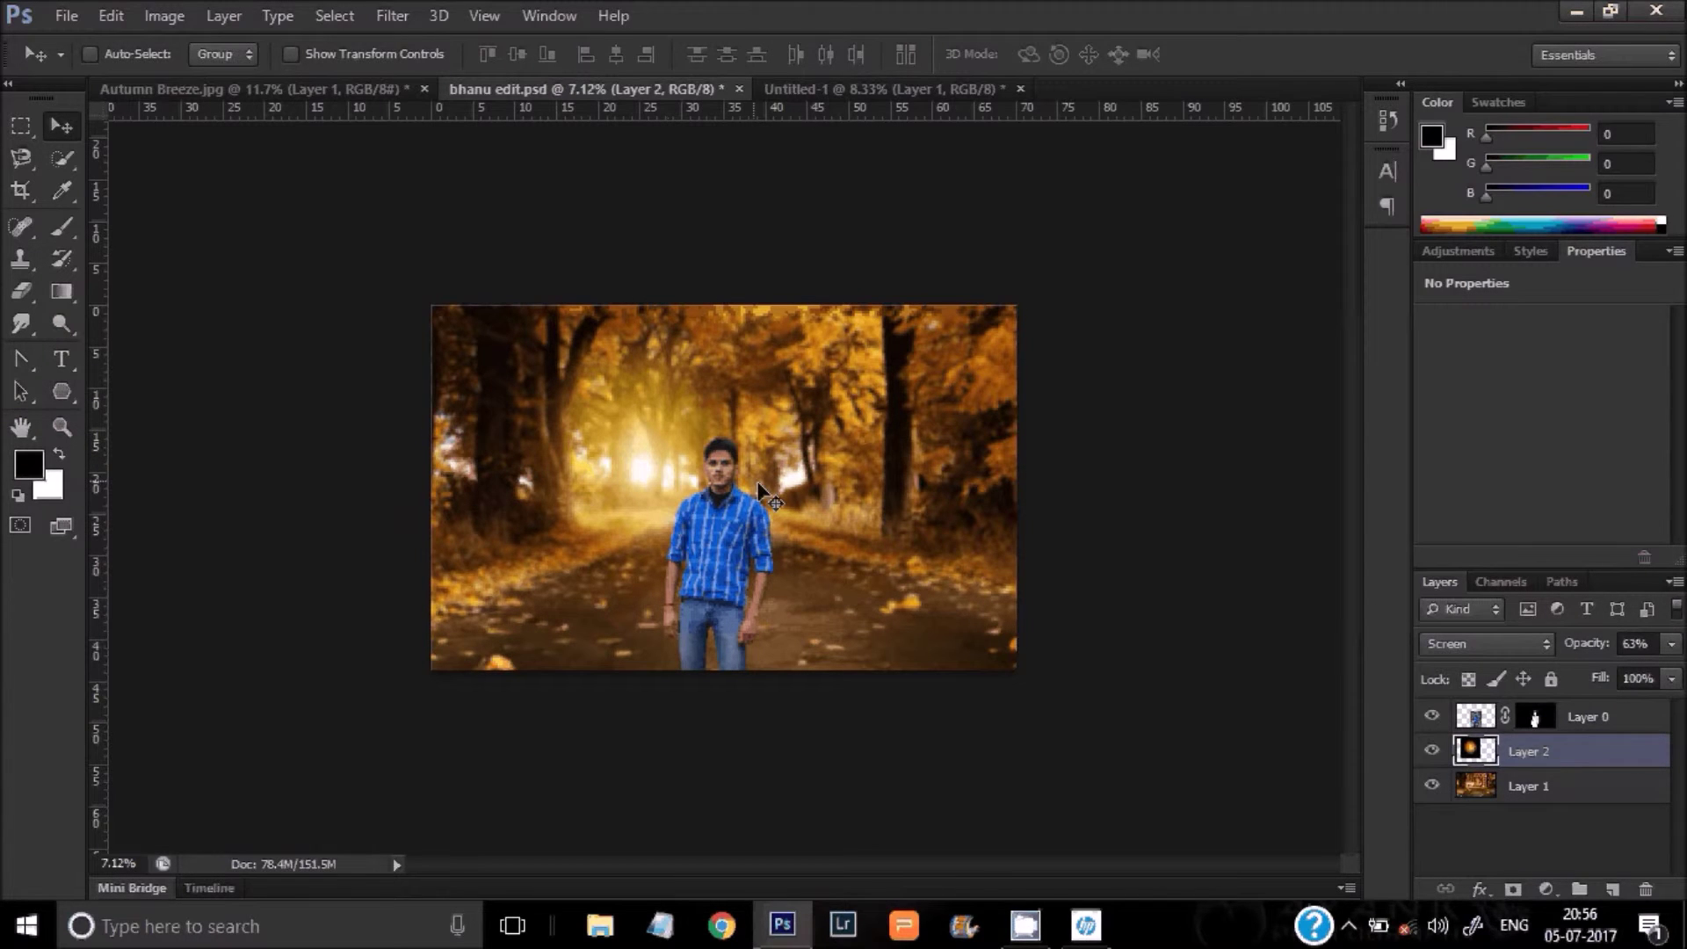
Step: Rename the glow layer to 'light'
double_click(1527, 753)
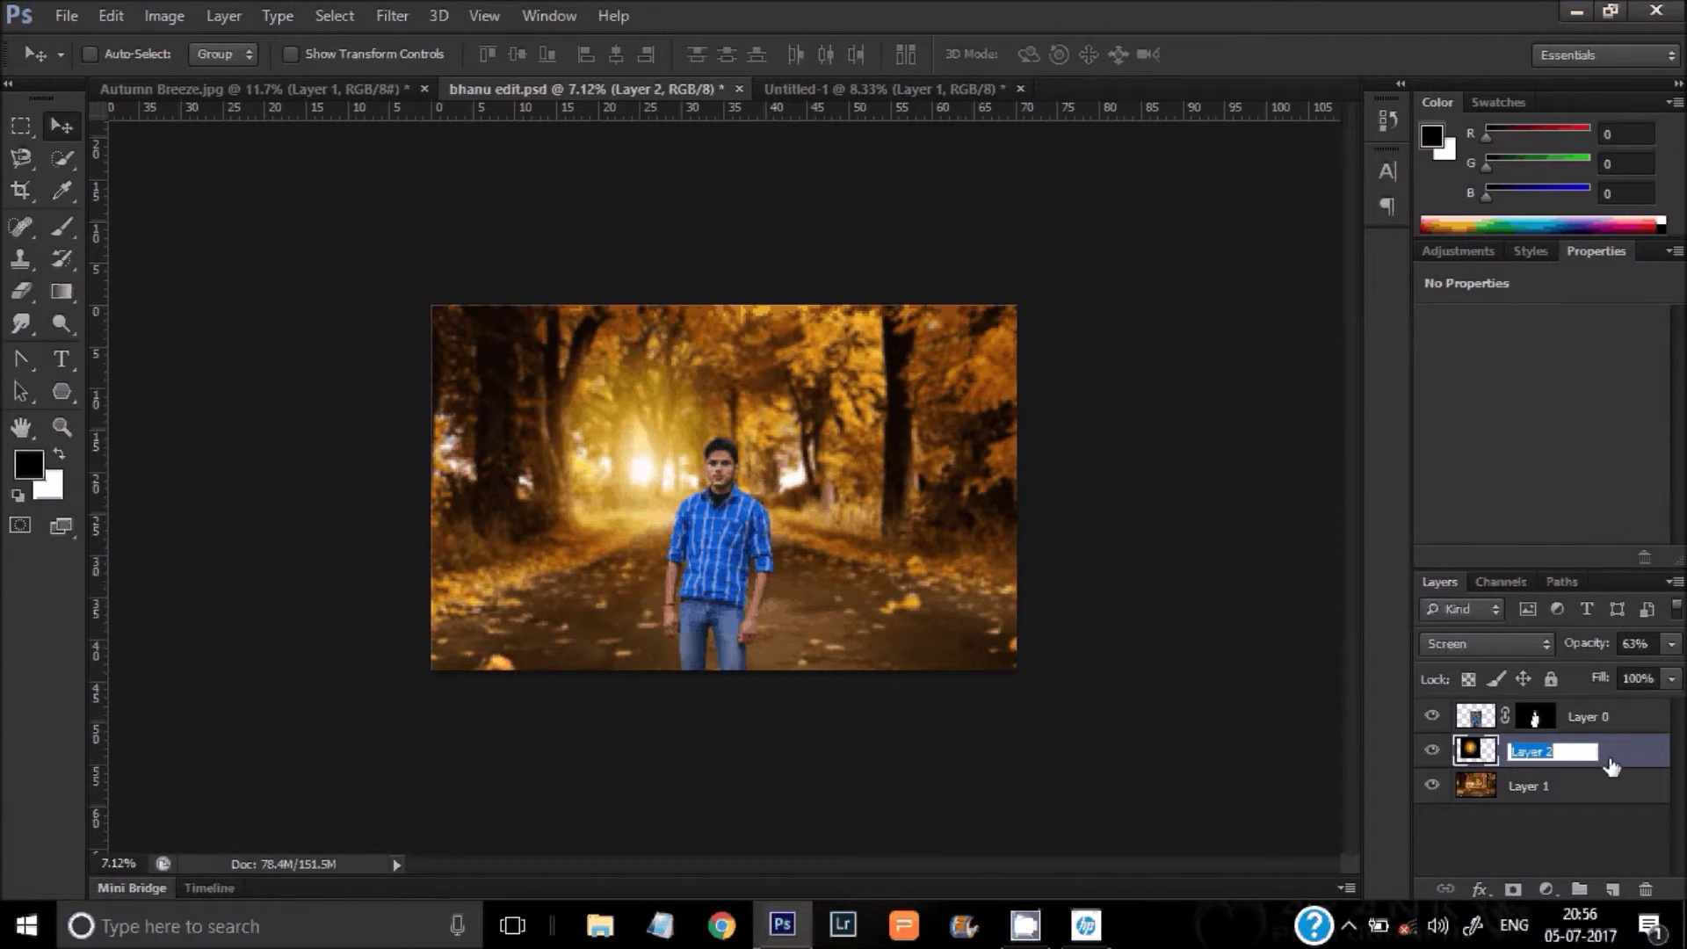
key("BackSpace")
type("light")
left_click(1635, 842)
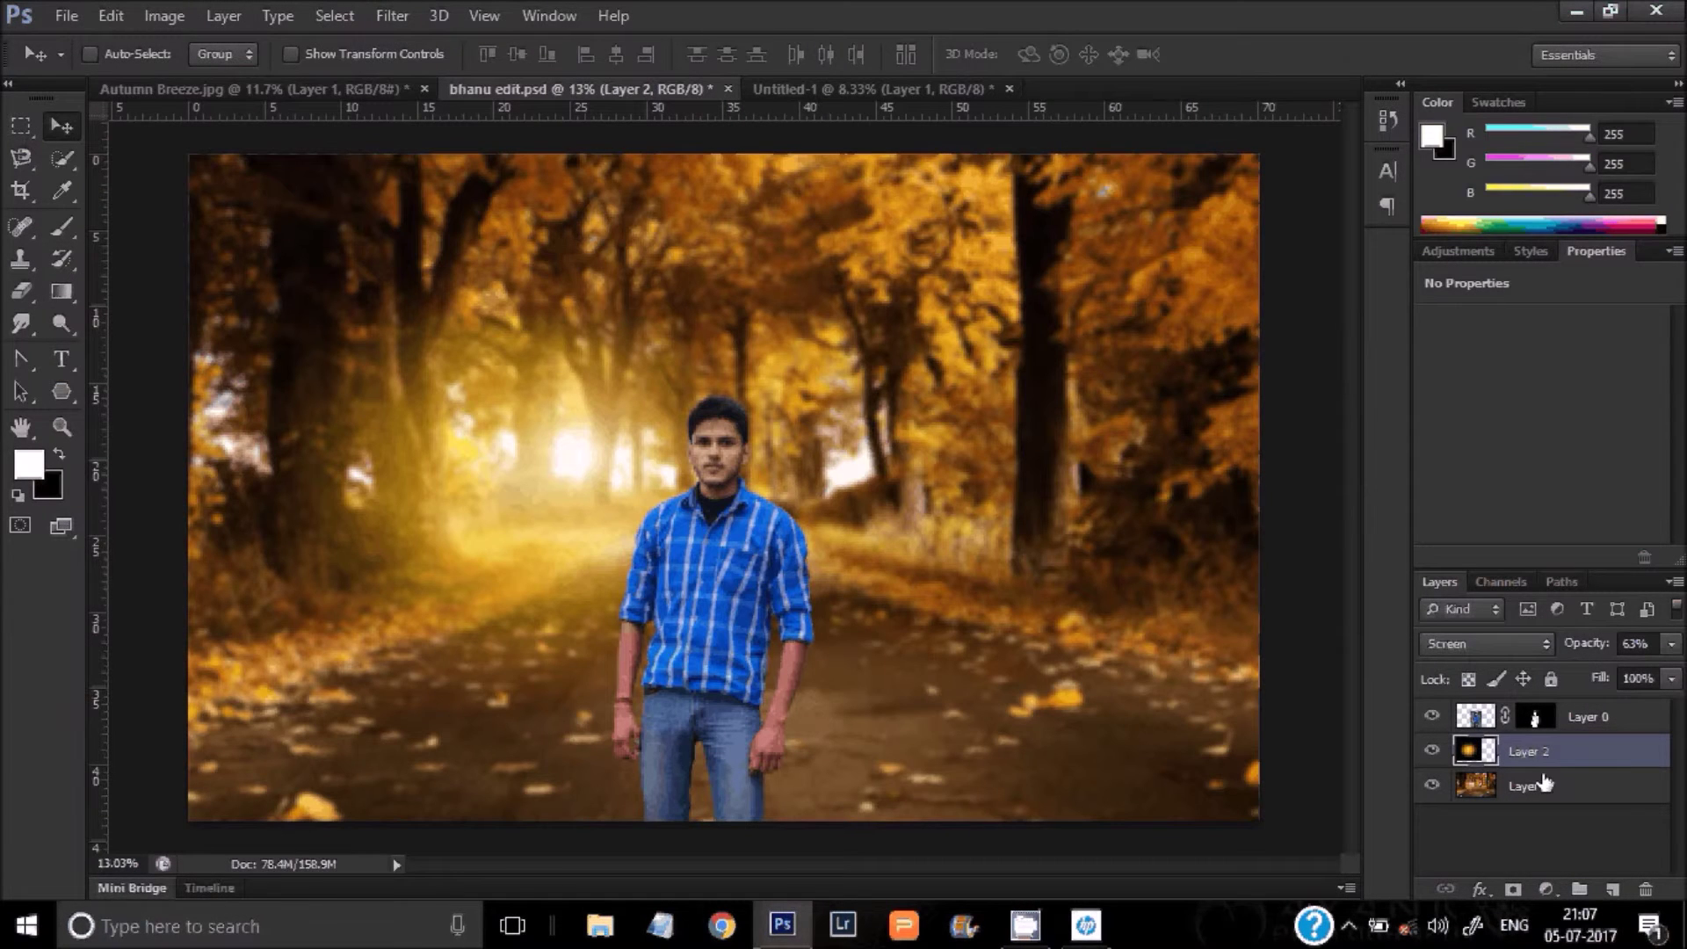
Step: Add a Blue, Red, Yellow Gradient Map adjustment layer above the man's layer
left_click(1549, 892)
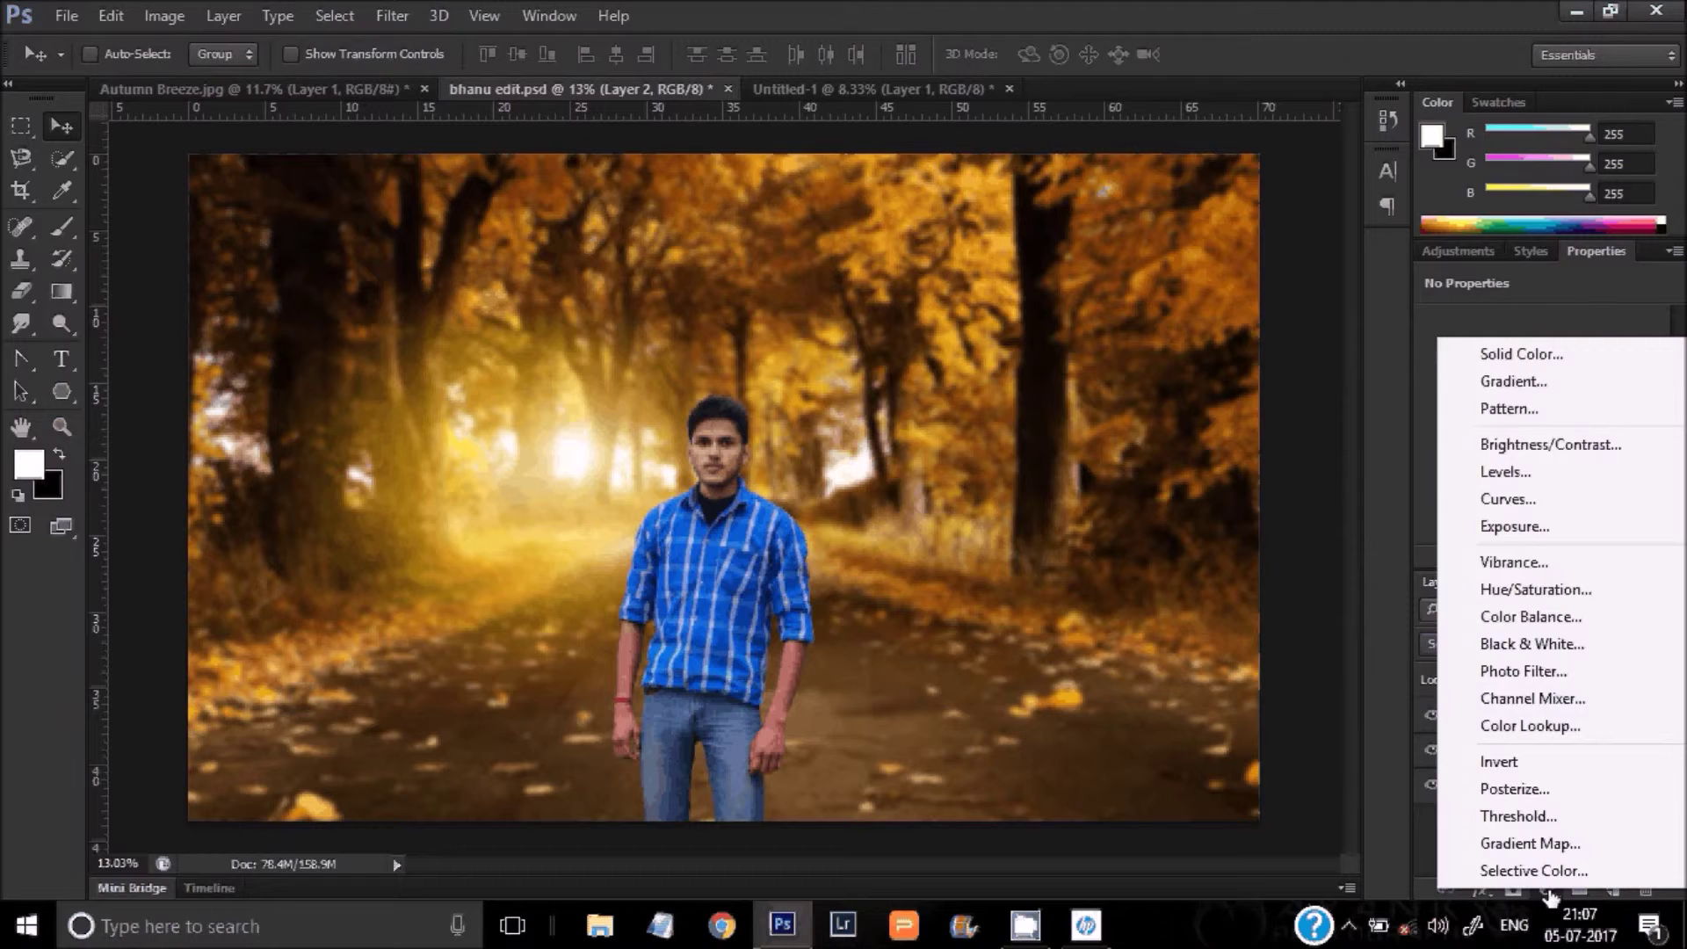
left_click(1551, 844)
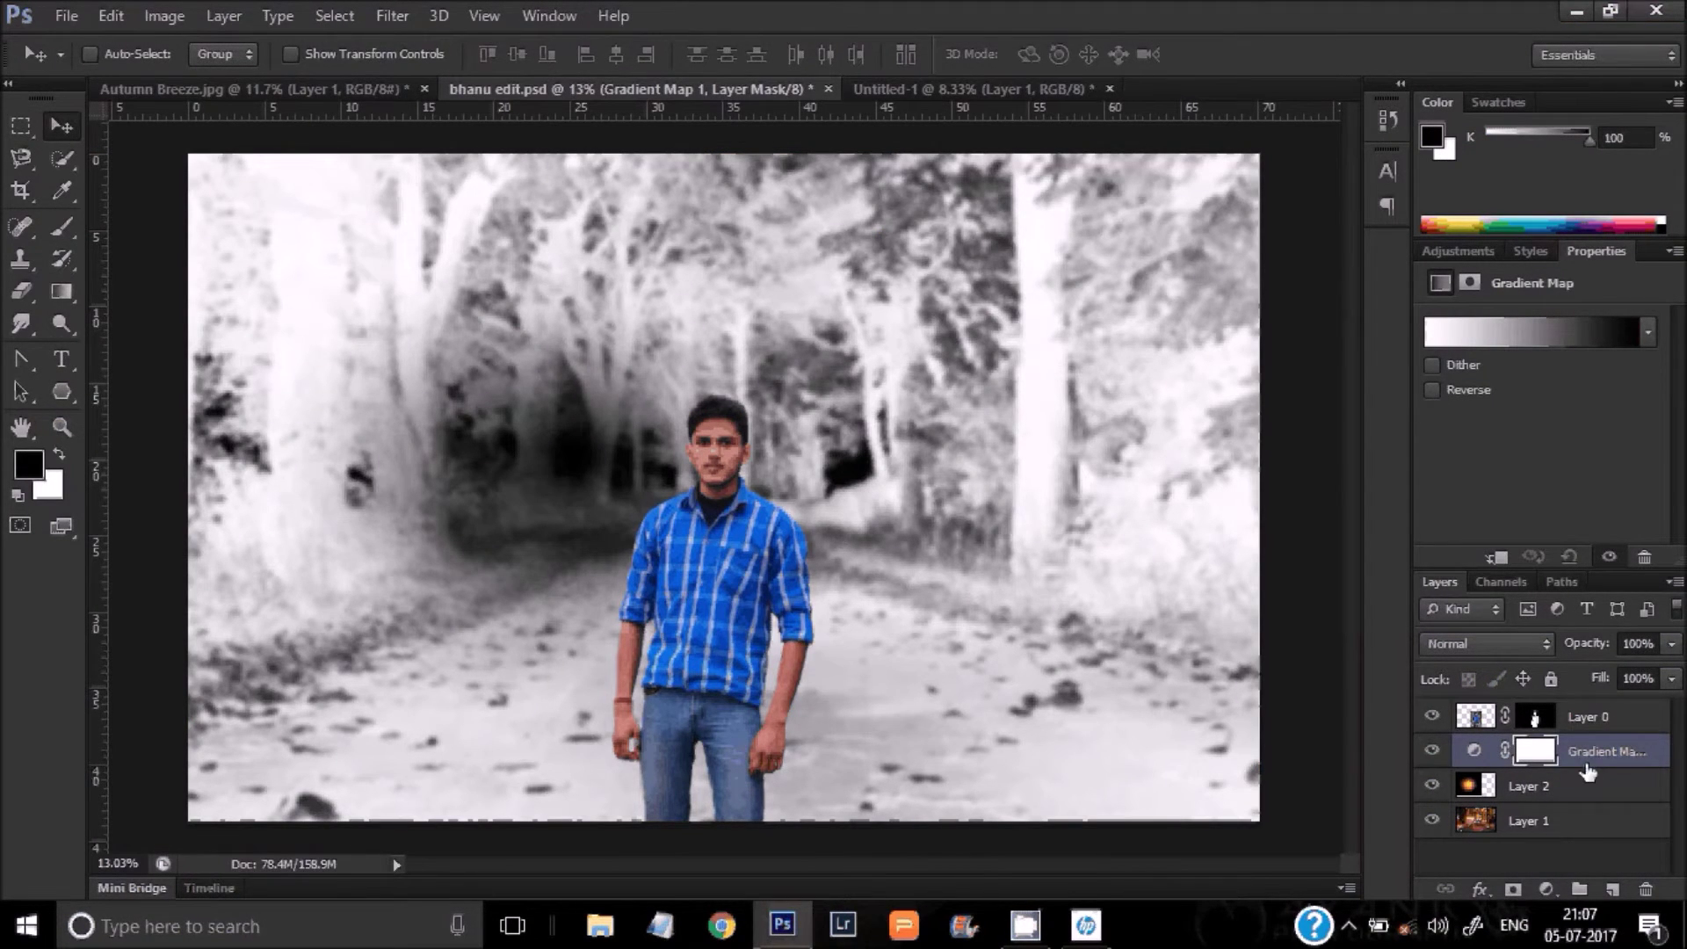
mouse_move(1587, 772)
left_mouse_down()
mouse_move(1601, 720)
mouse_move(1597, 735)
left_mouse_up()
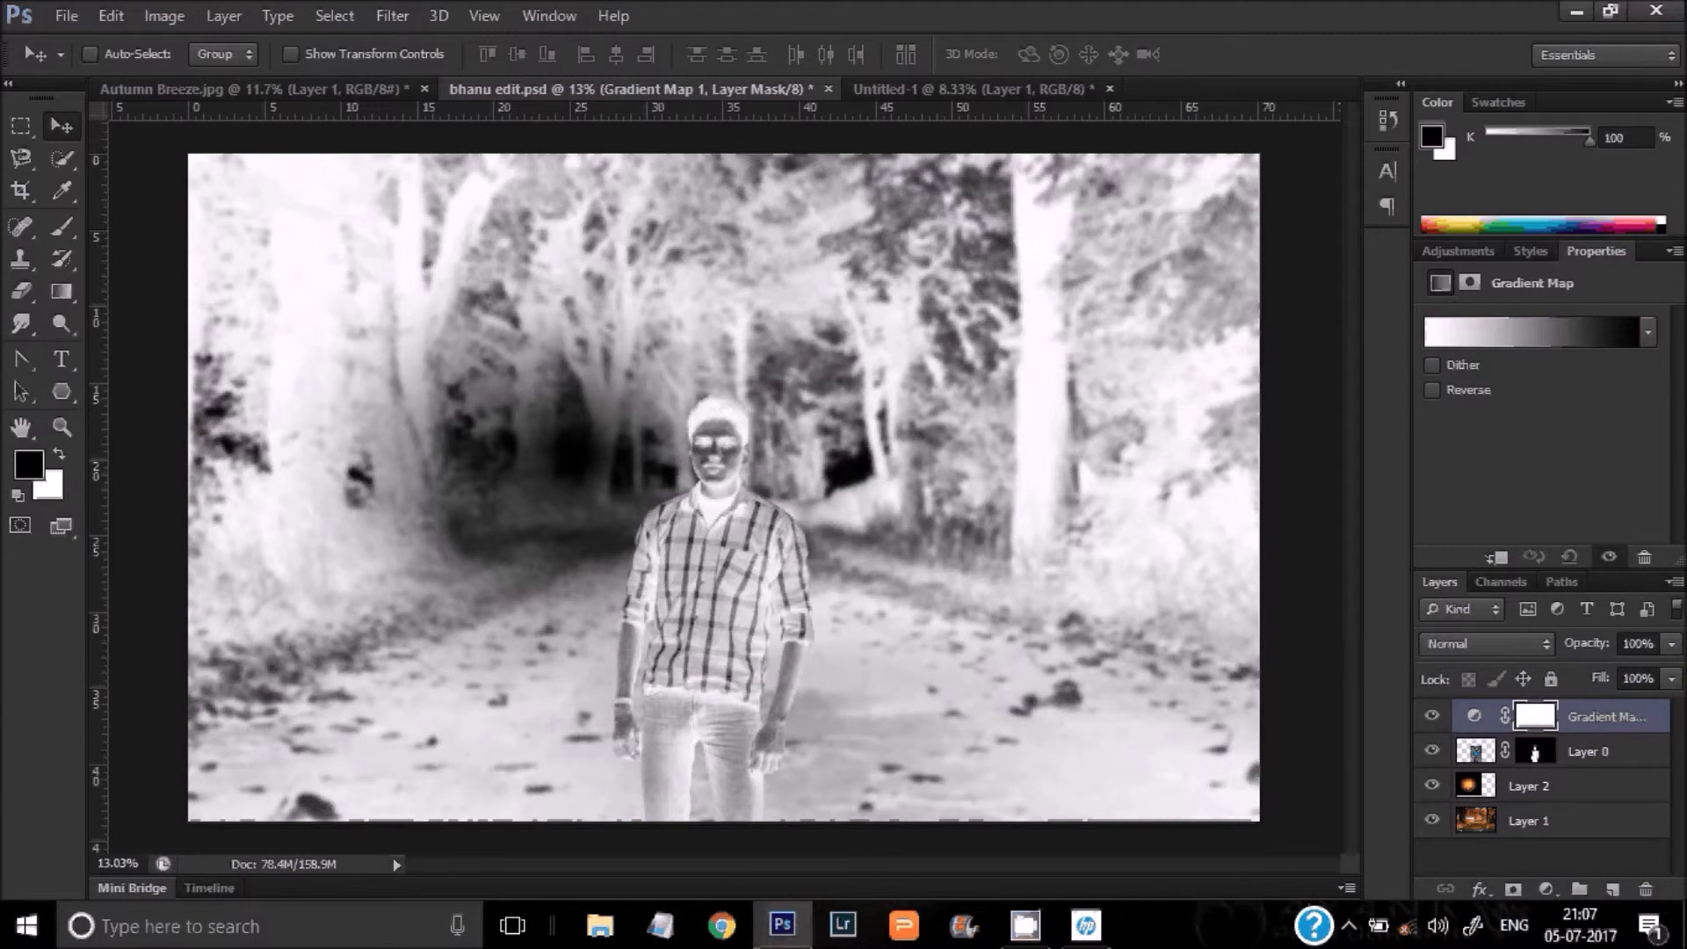
left_click(1575, 325)
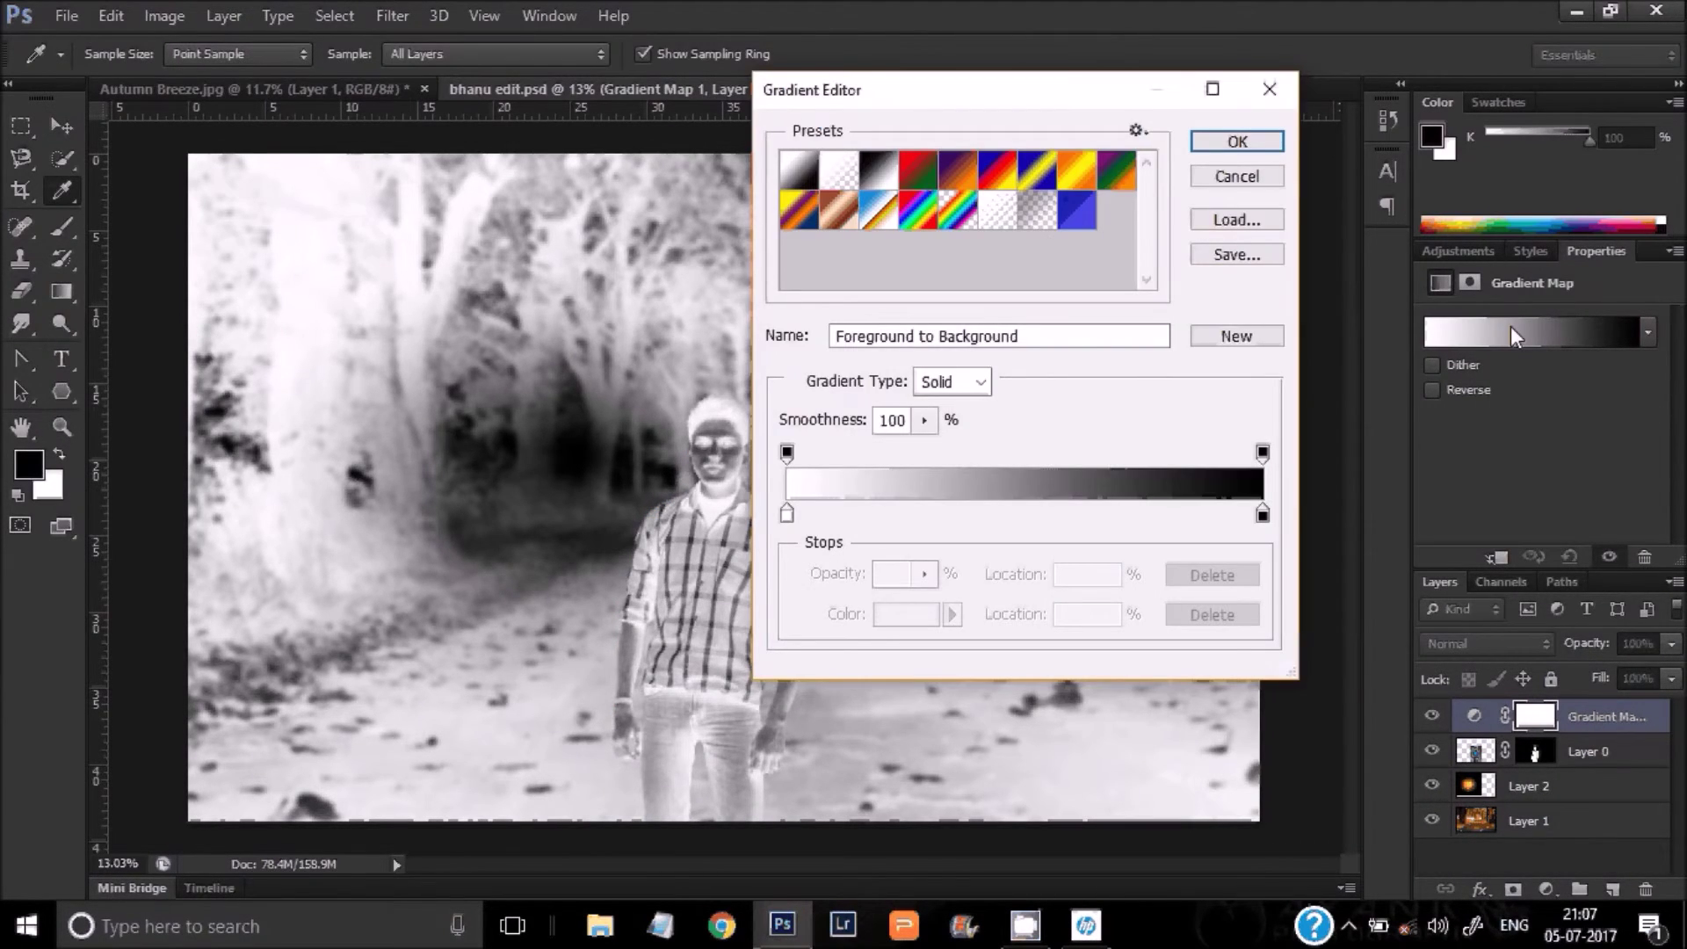
left_click(956, 186)
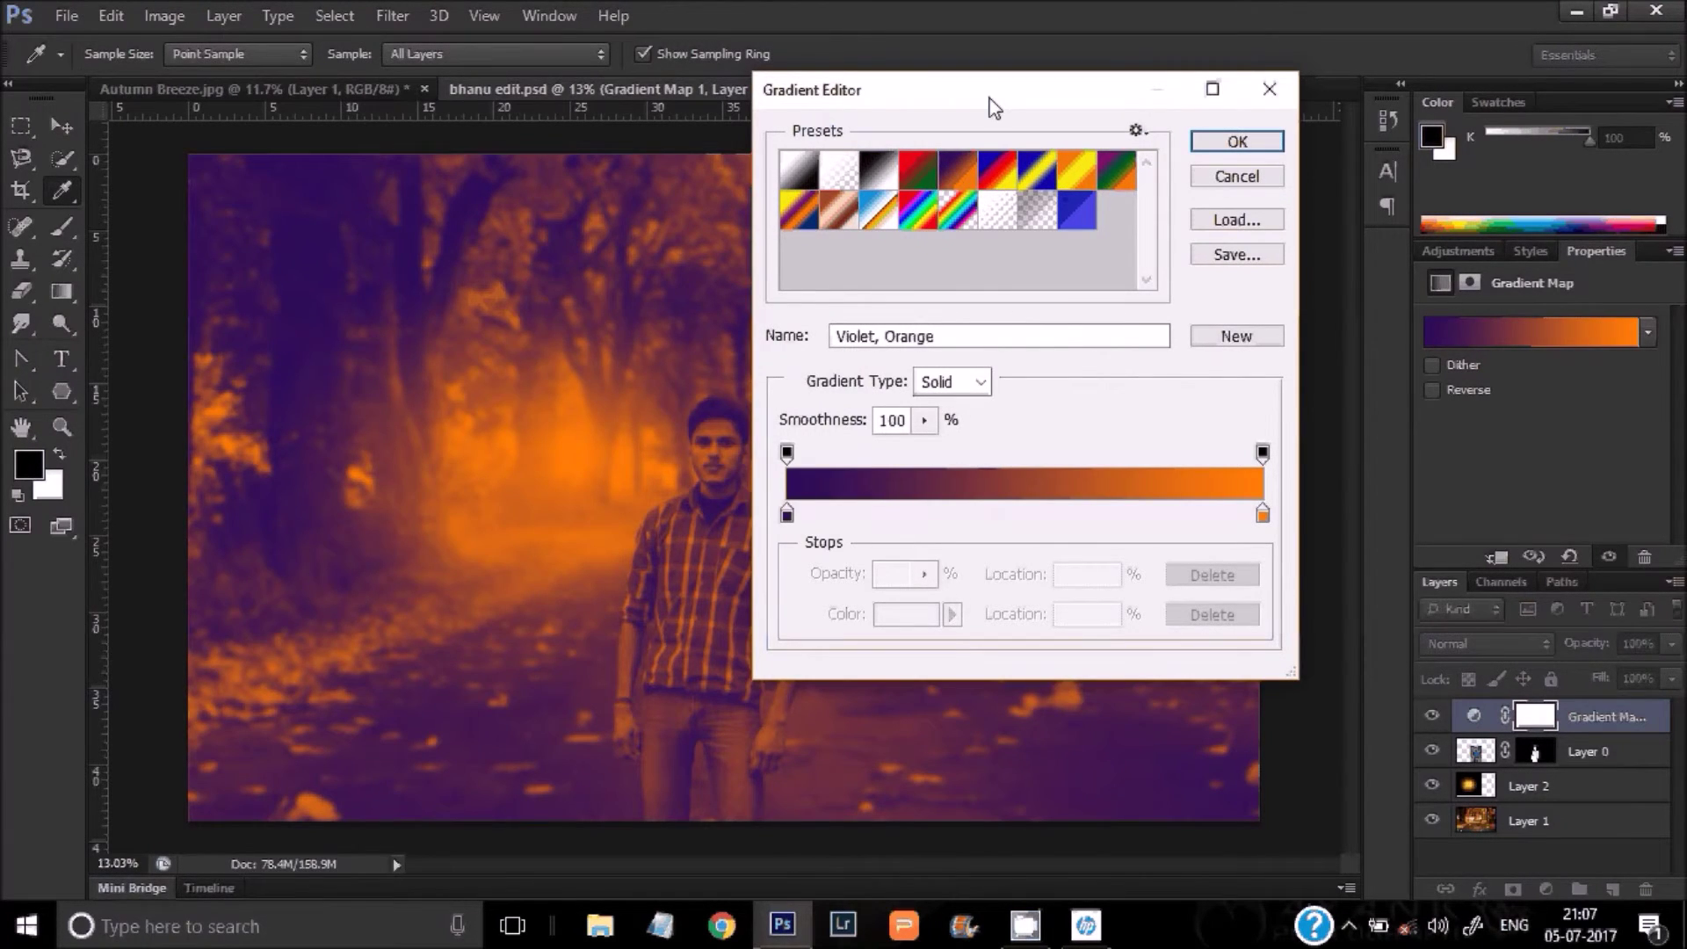
left_click_drag(993, 106, 1314, 112)
left_click(1315, 187)
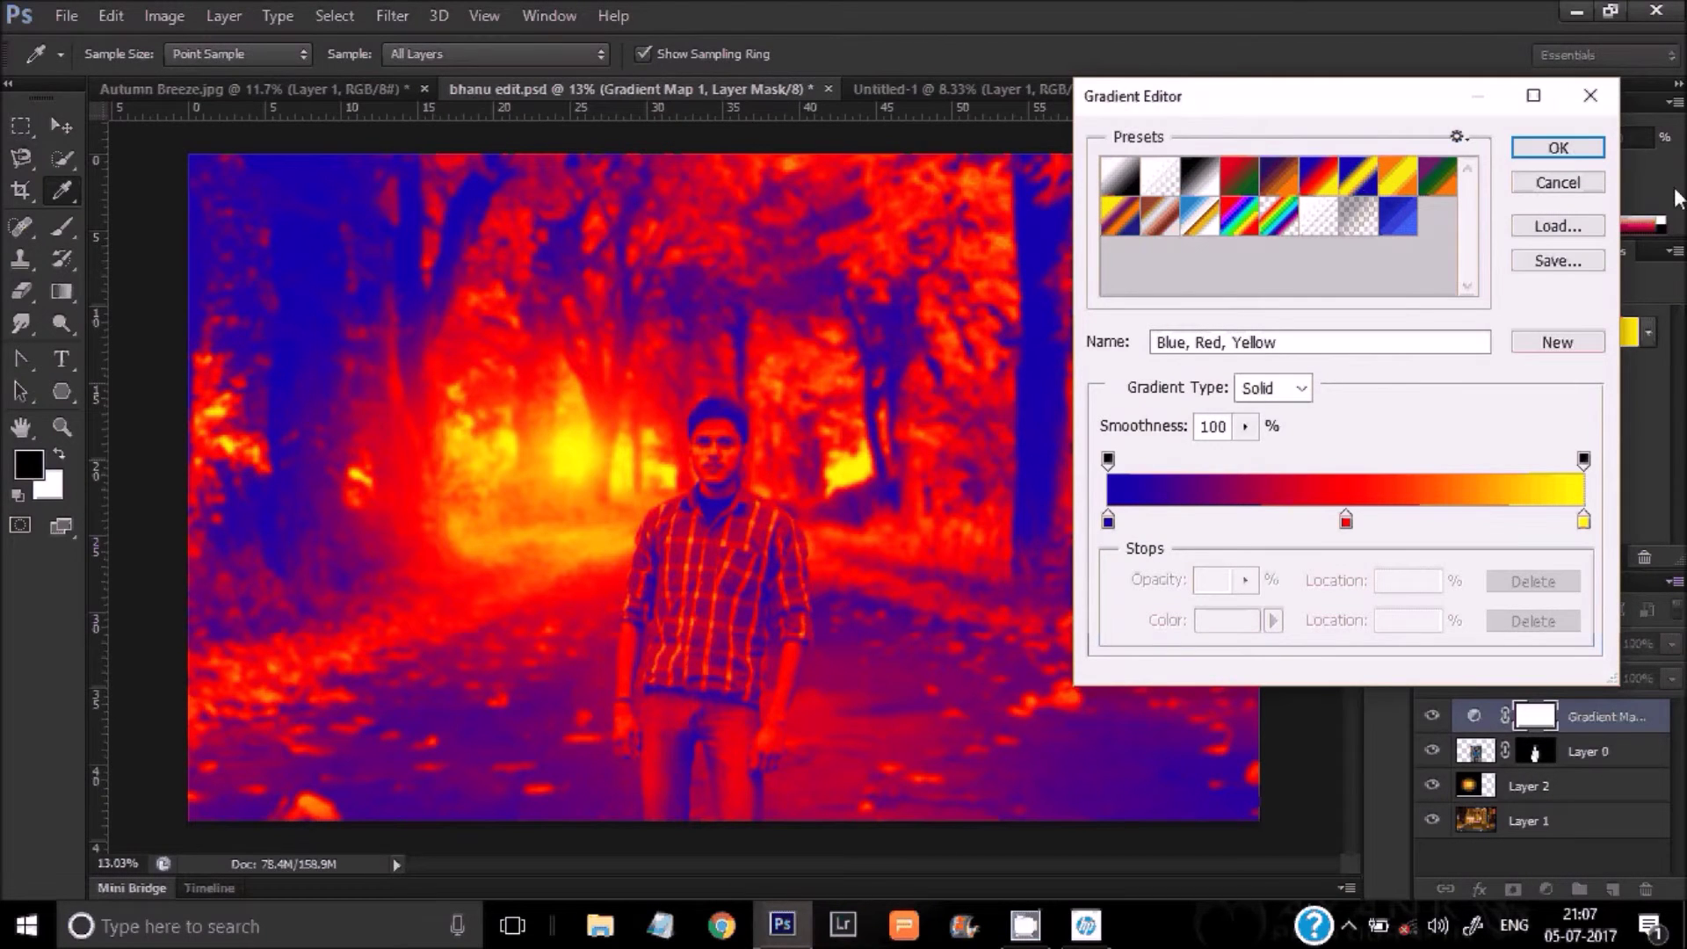
left_click(1558, 149)
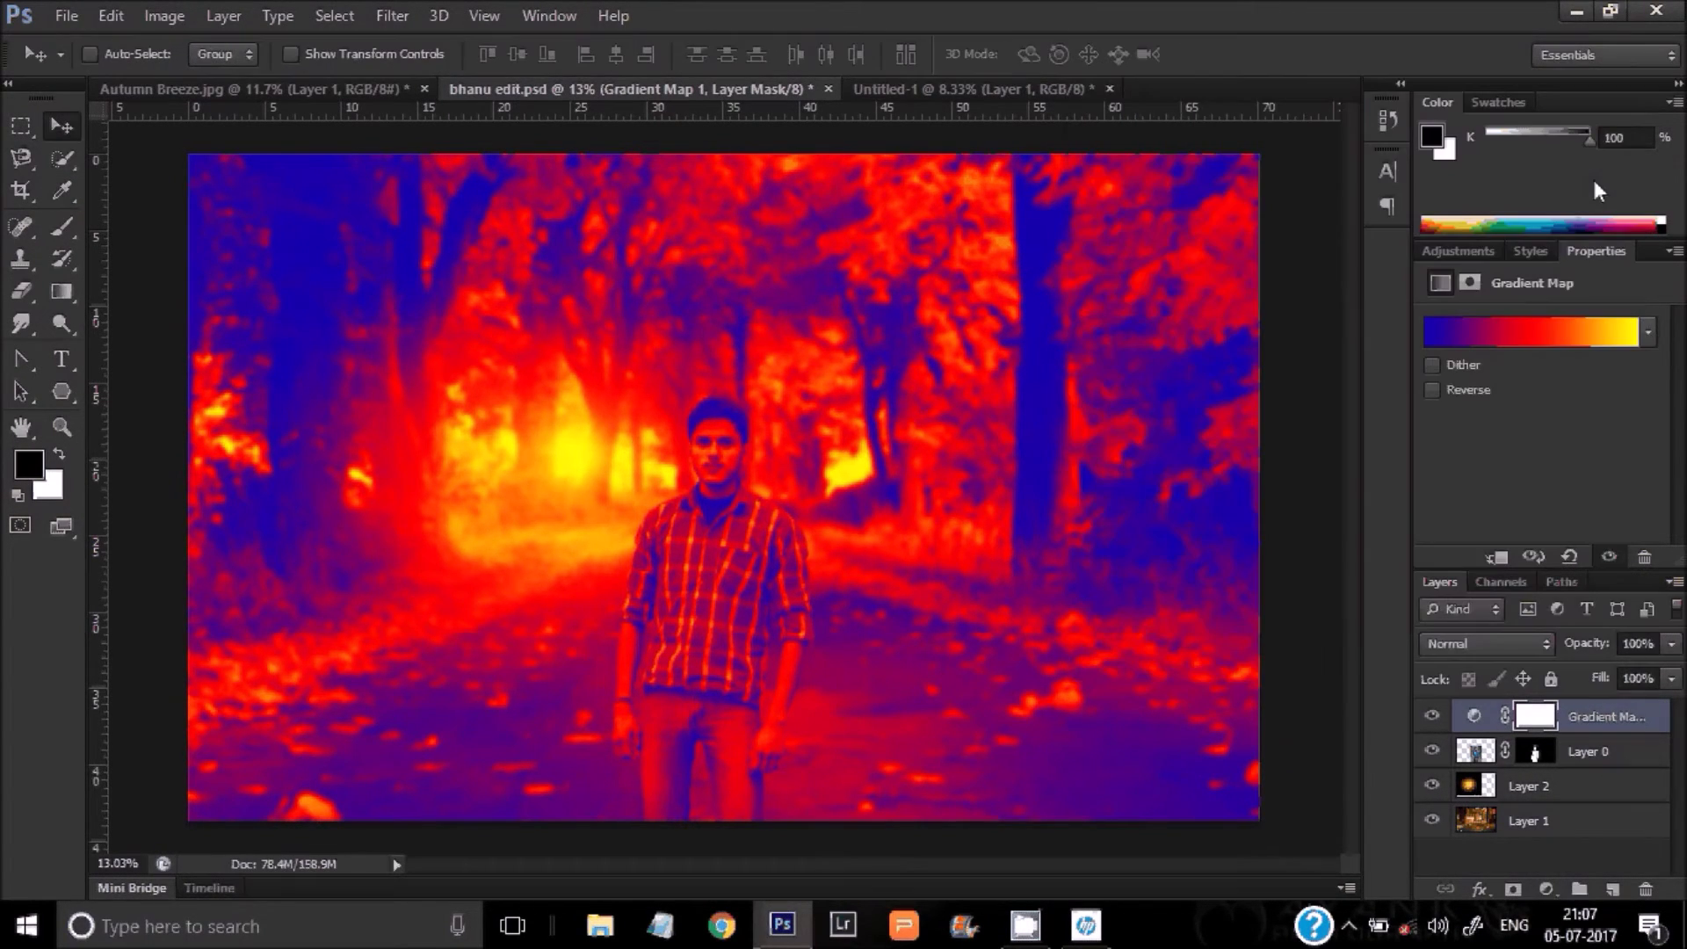
Step: Reduce the gradient map's opacity to 11%
left_click(1671, 643)
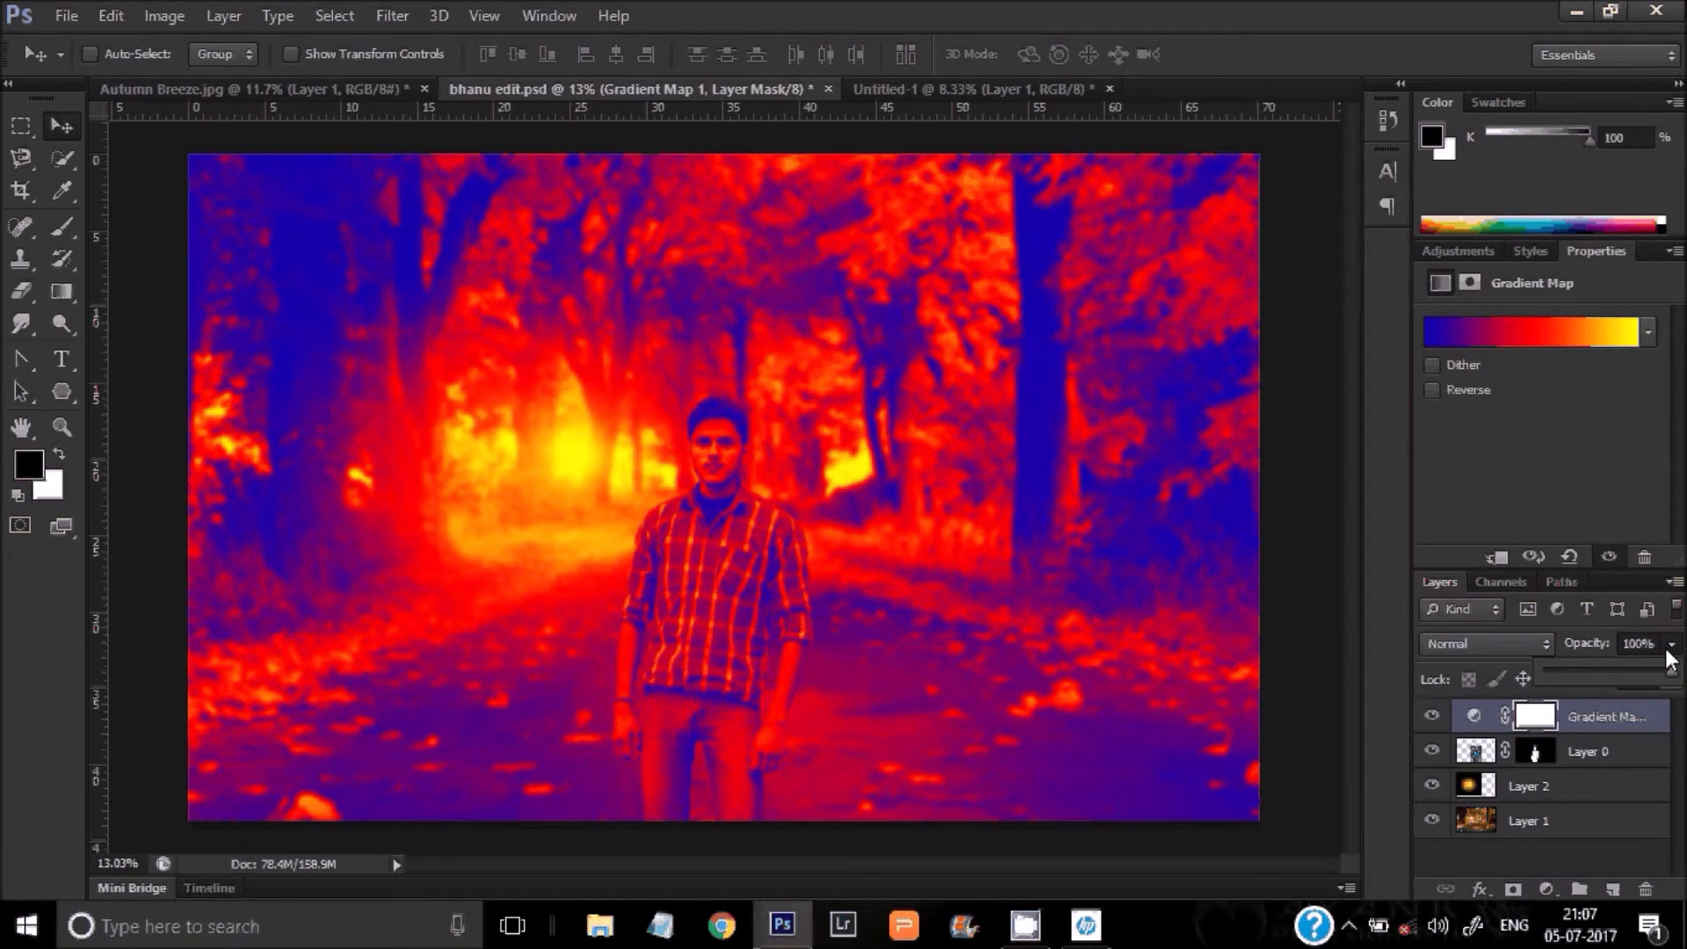
left_click_drag(1671, 673, 1558, 689)
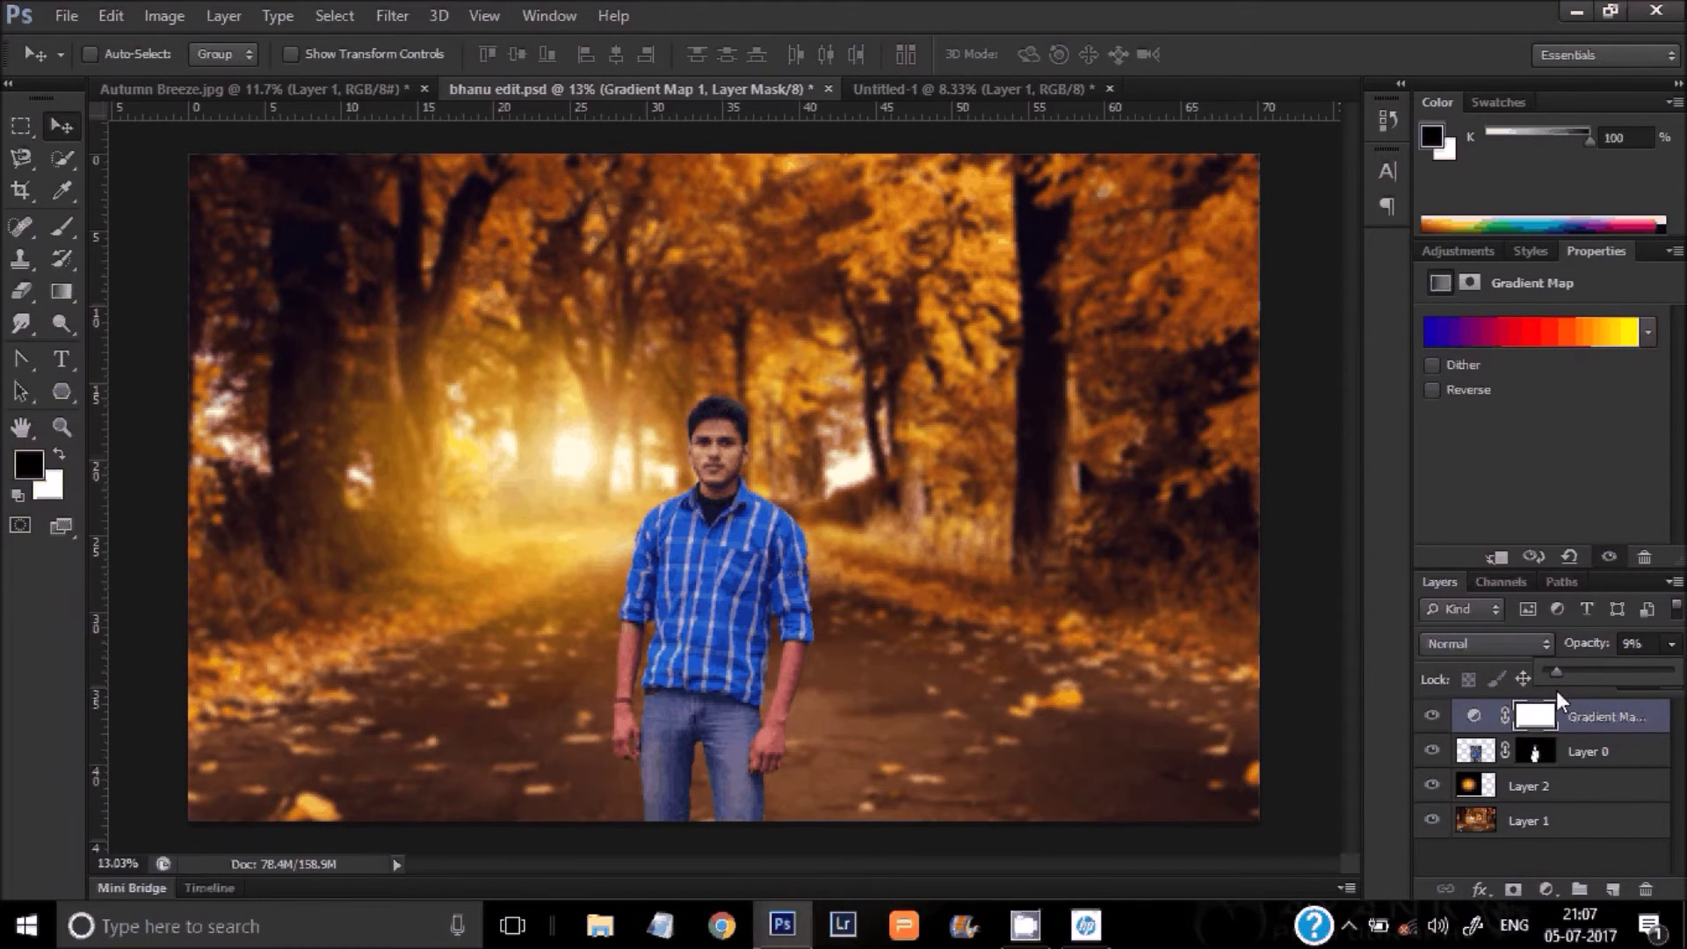
left_click_drag(1557, 689, 1561, 689)
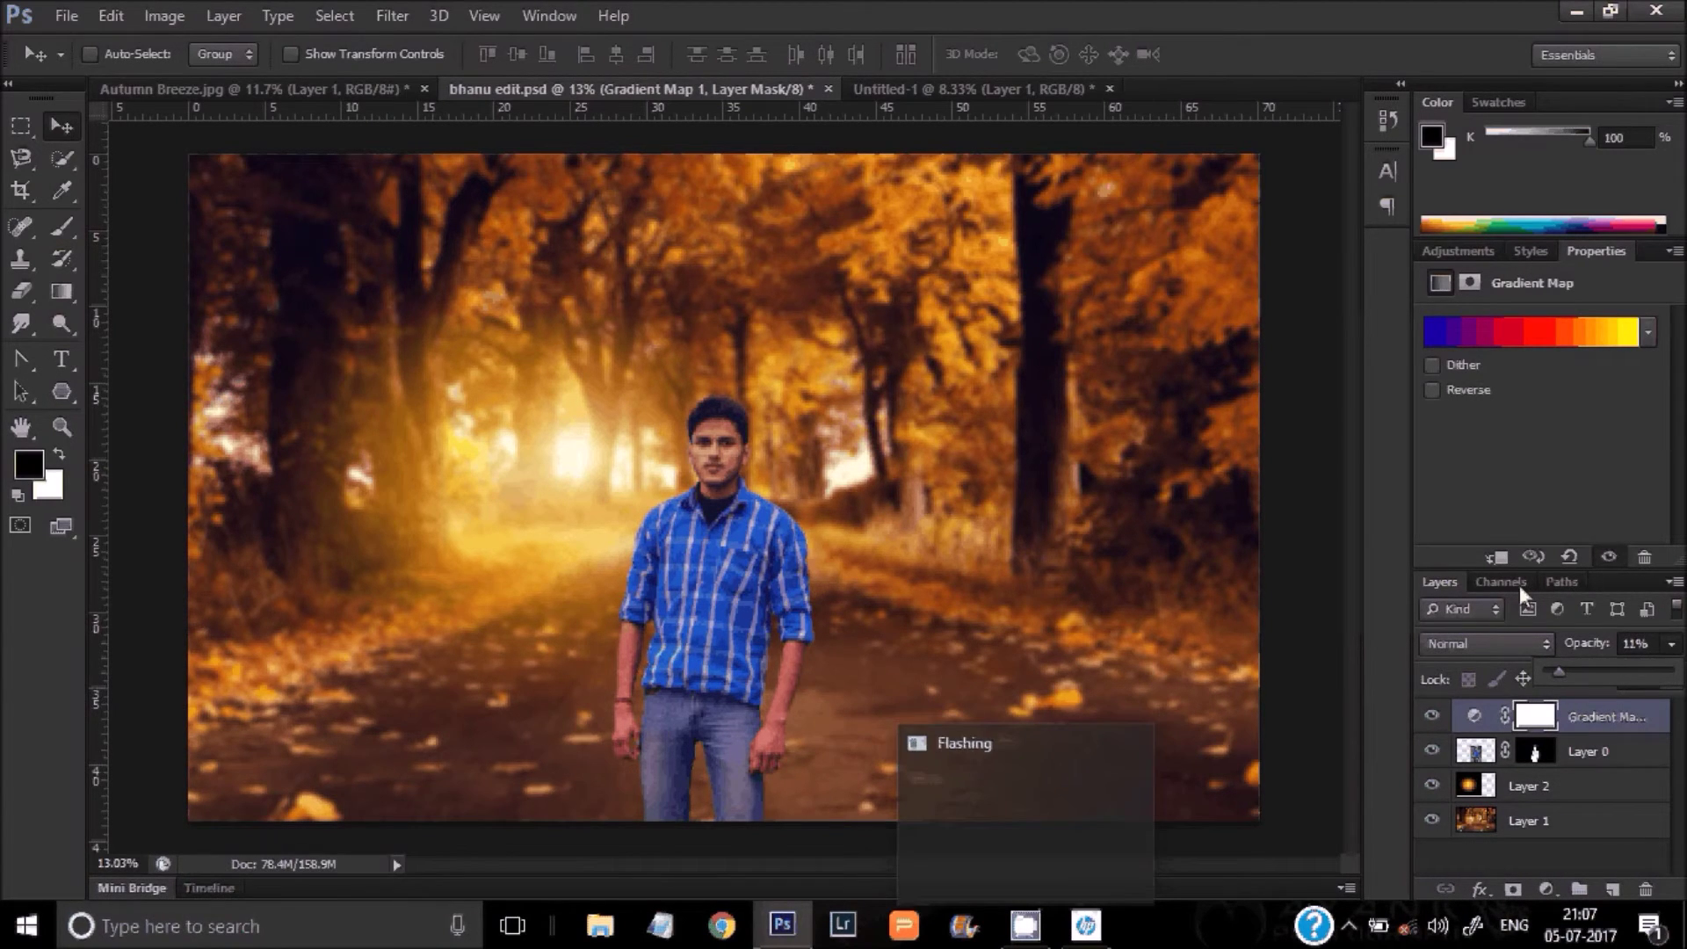
mouse_move(782, 925)
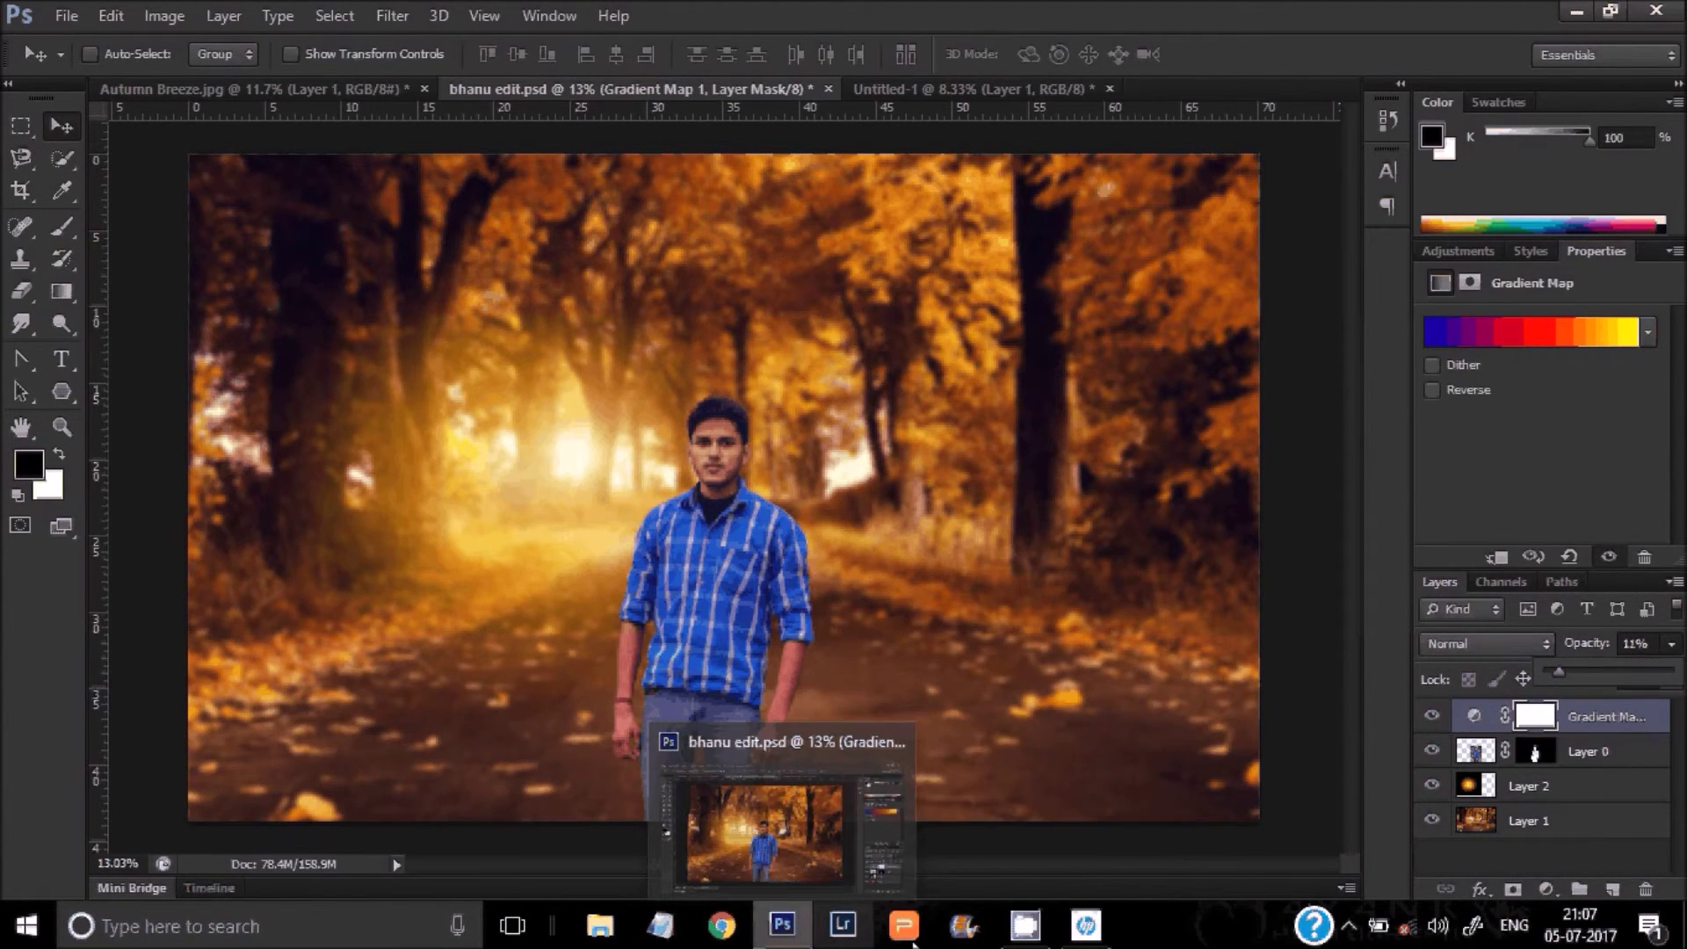
left_click(1550, 890)
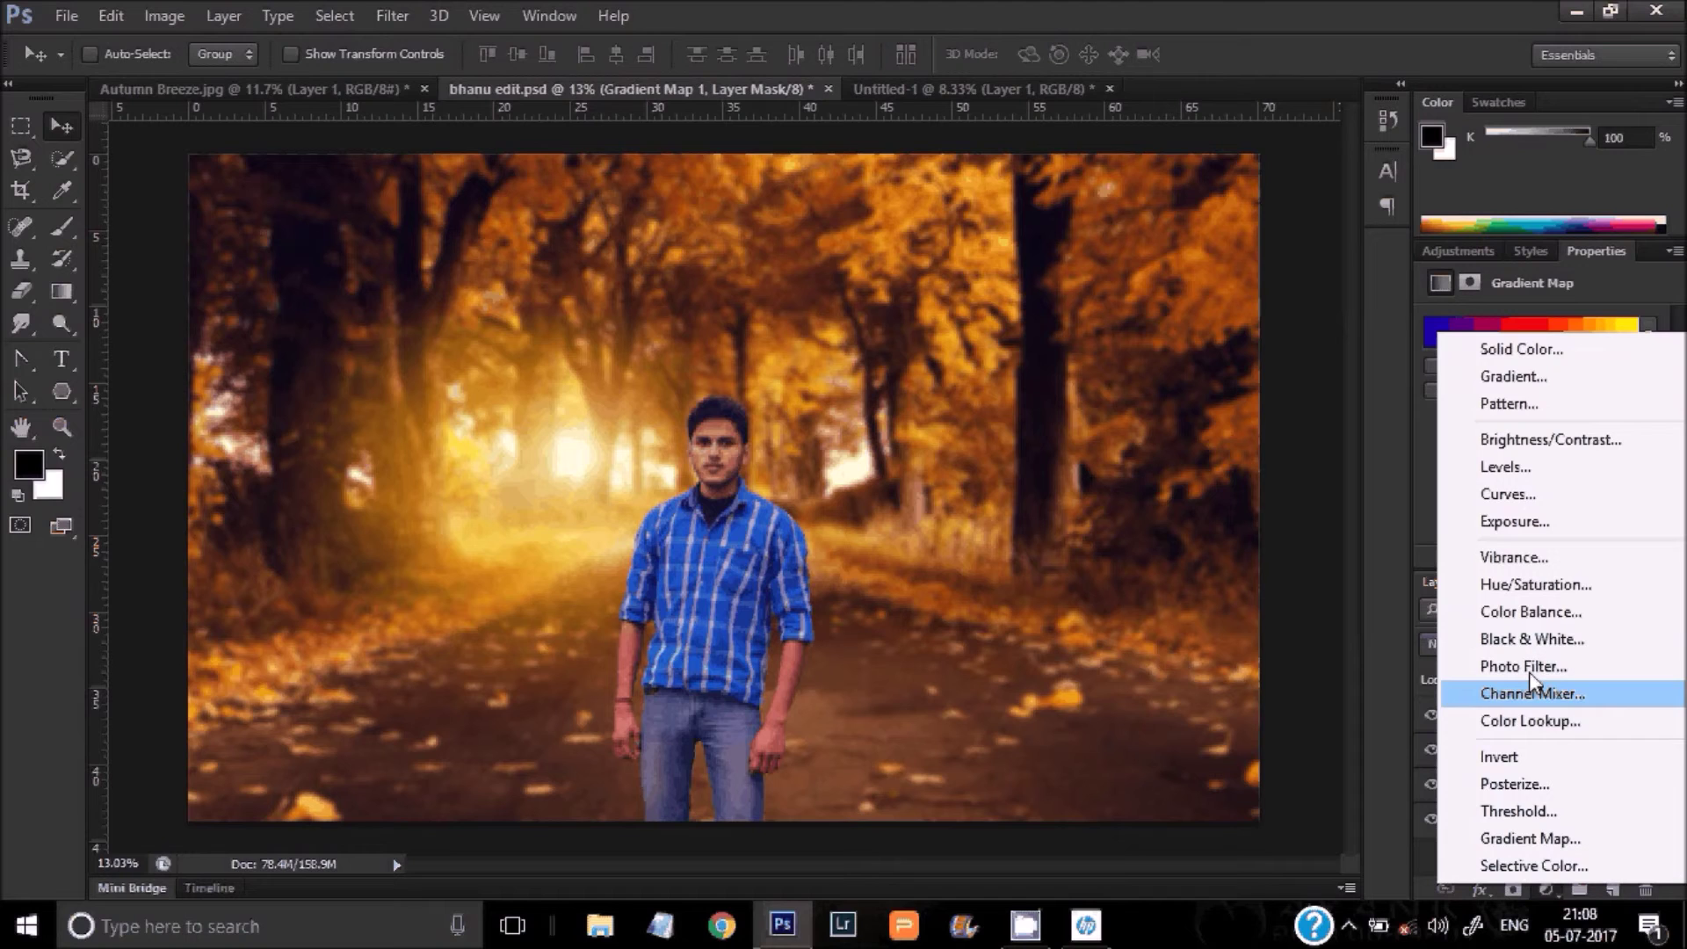
Step: Add a Curves adjustment layer and lift the Blue channel's shadows for a subtle blue tint
left_click(1529, 495)
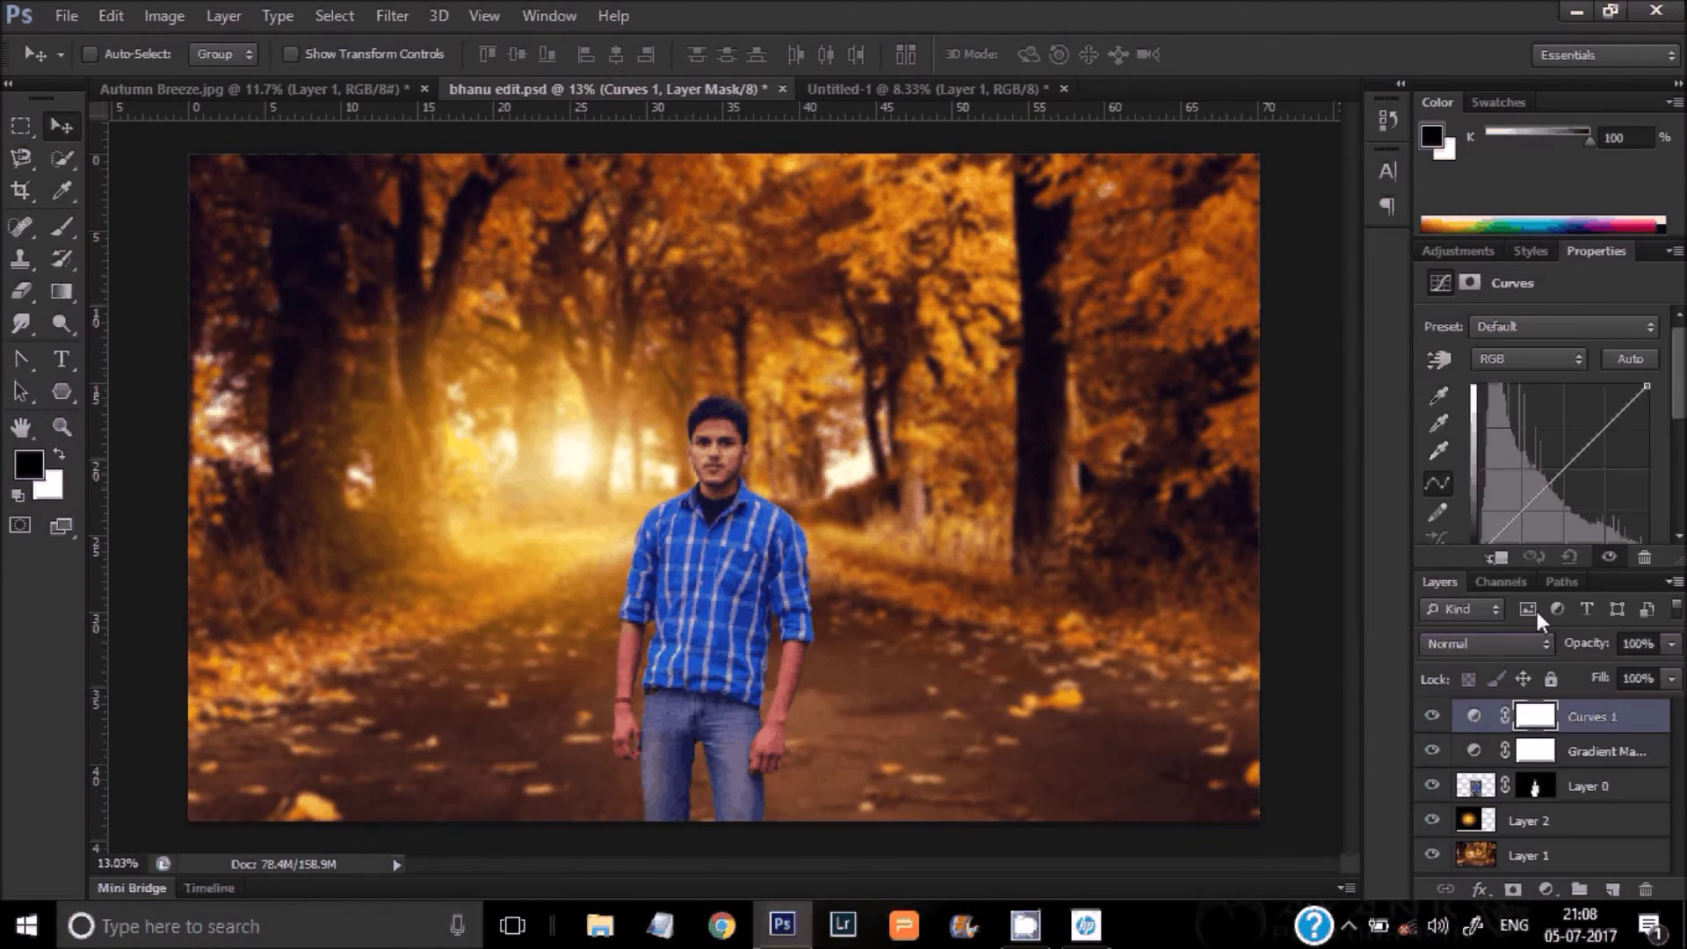
left_click(1522, 361)
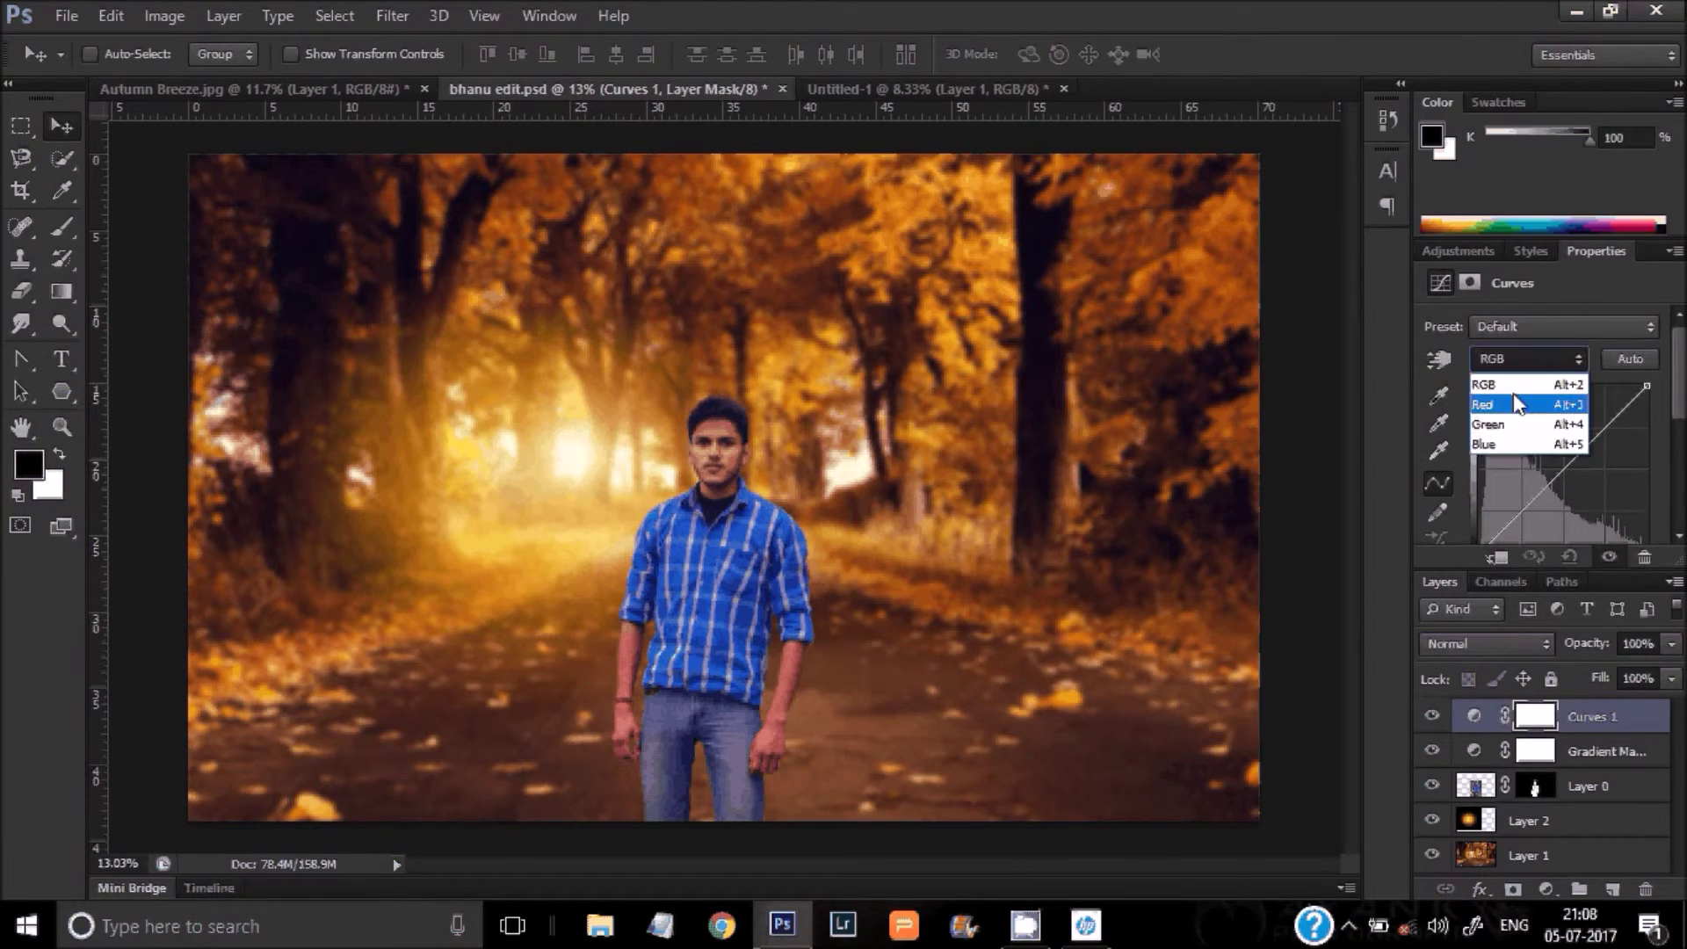
left_click(1522, 438)
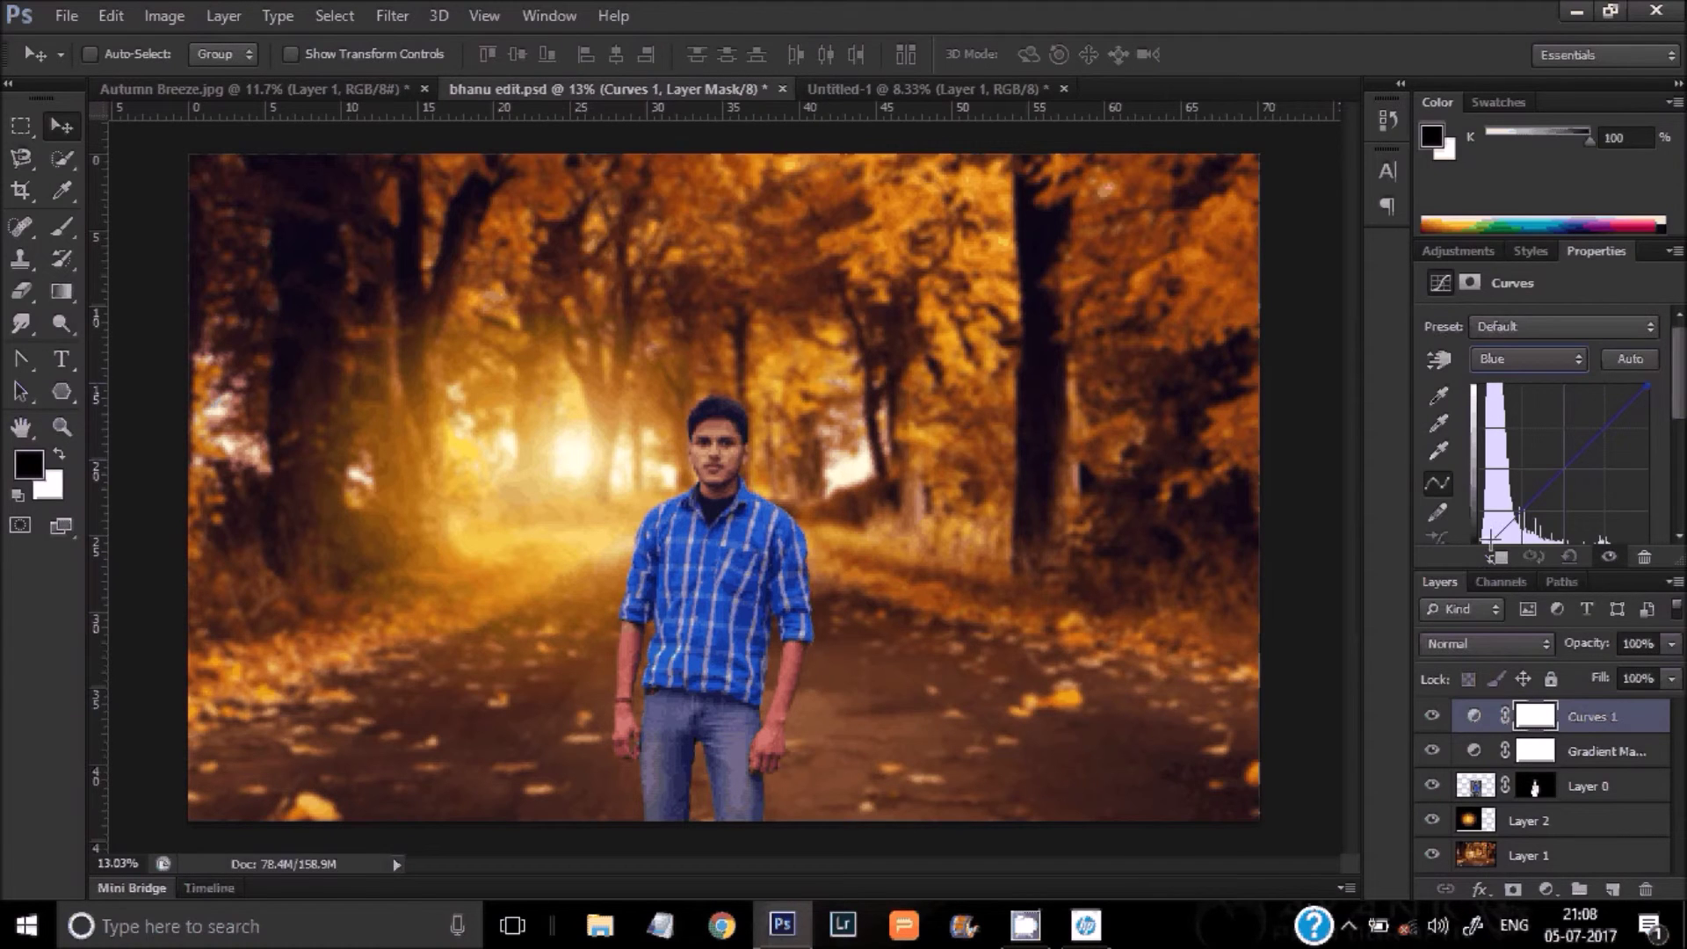
left_click(1491, 539)
left_click_drag(1492, 541, 1520, 502)
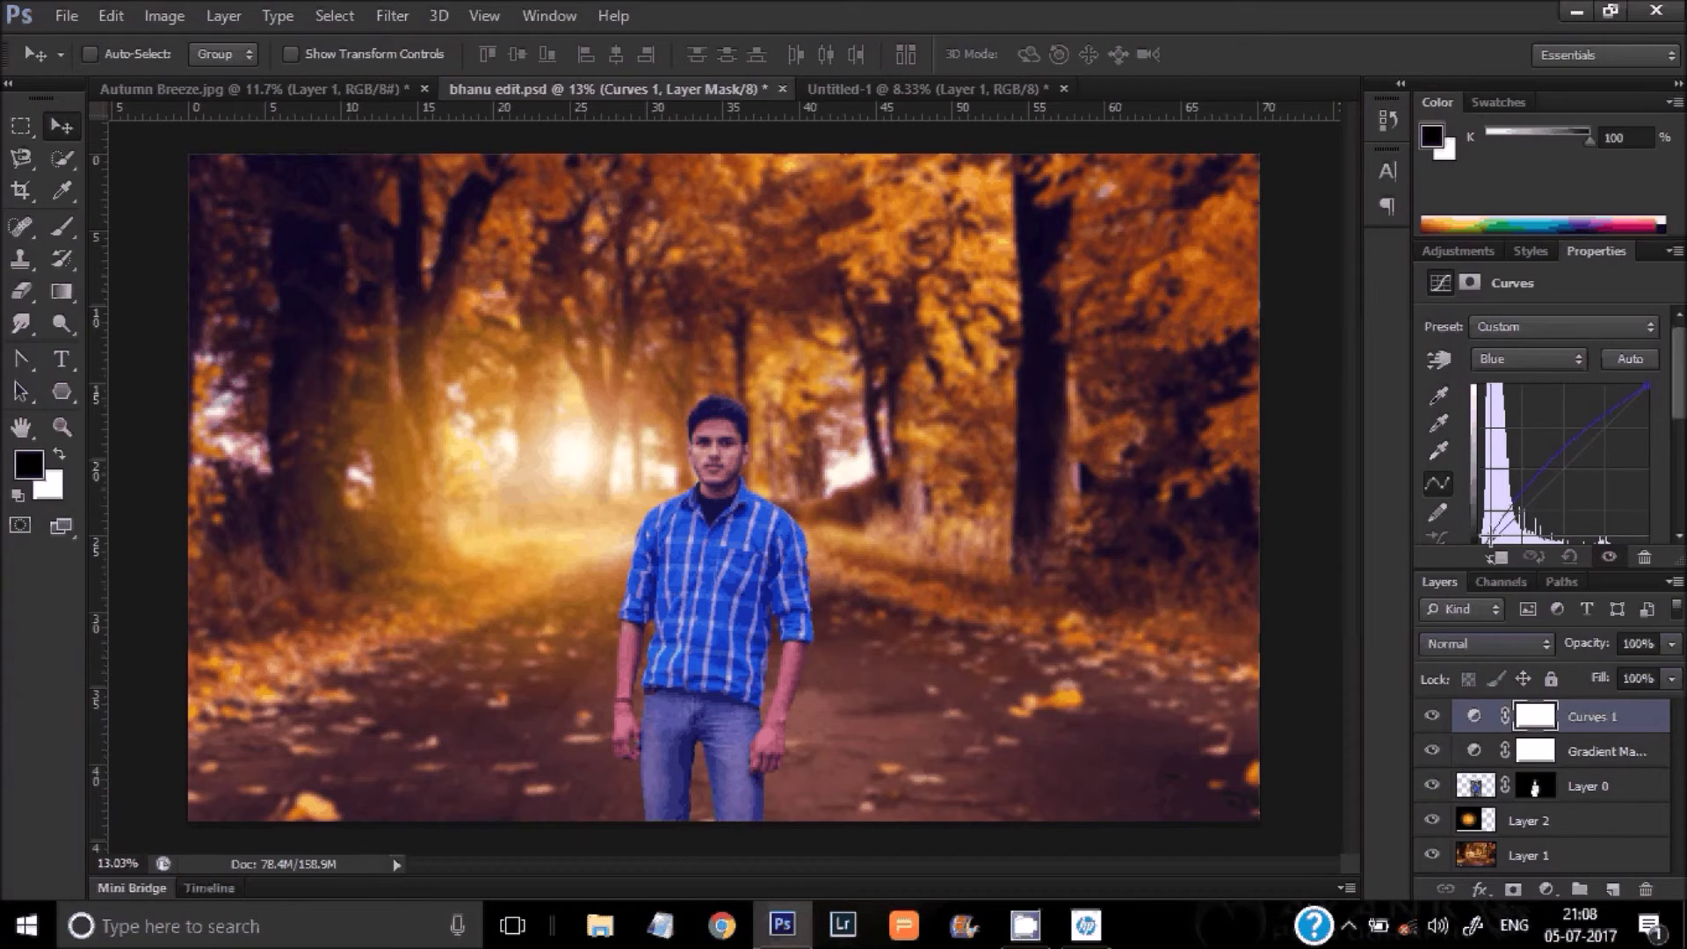
left_click_drag(1513, 499, 1519, 517)
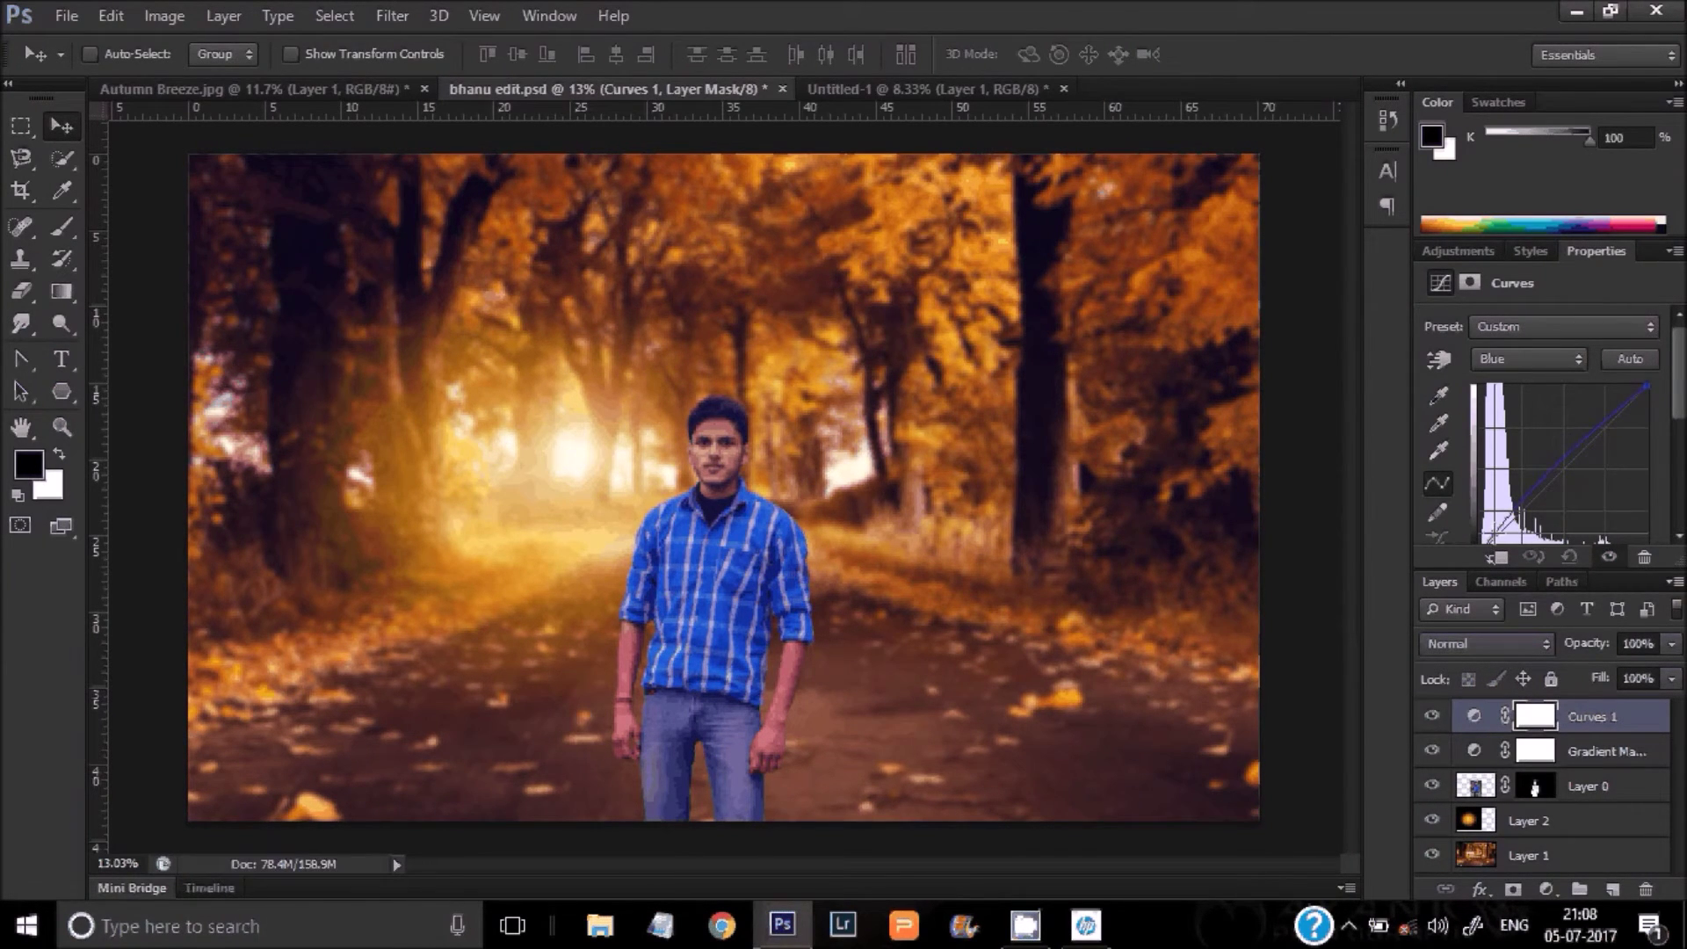
Step: Pull the Red channel curve down in the shadows
left_click(1526, 360)
left_click(1524, 395)
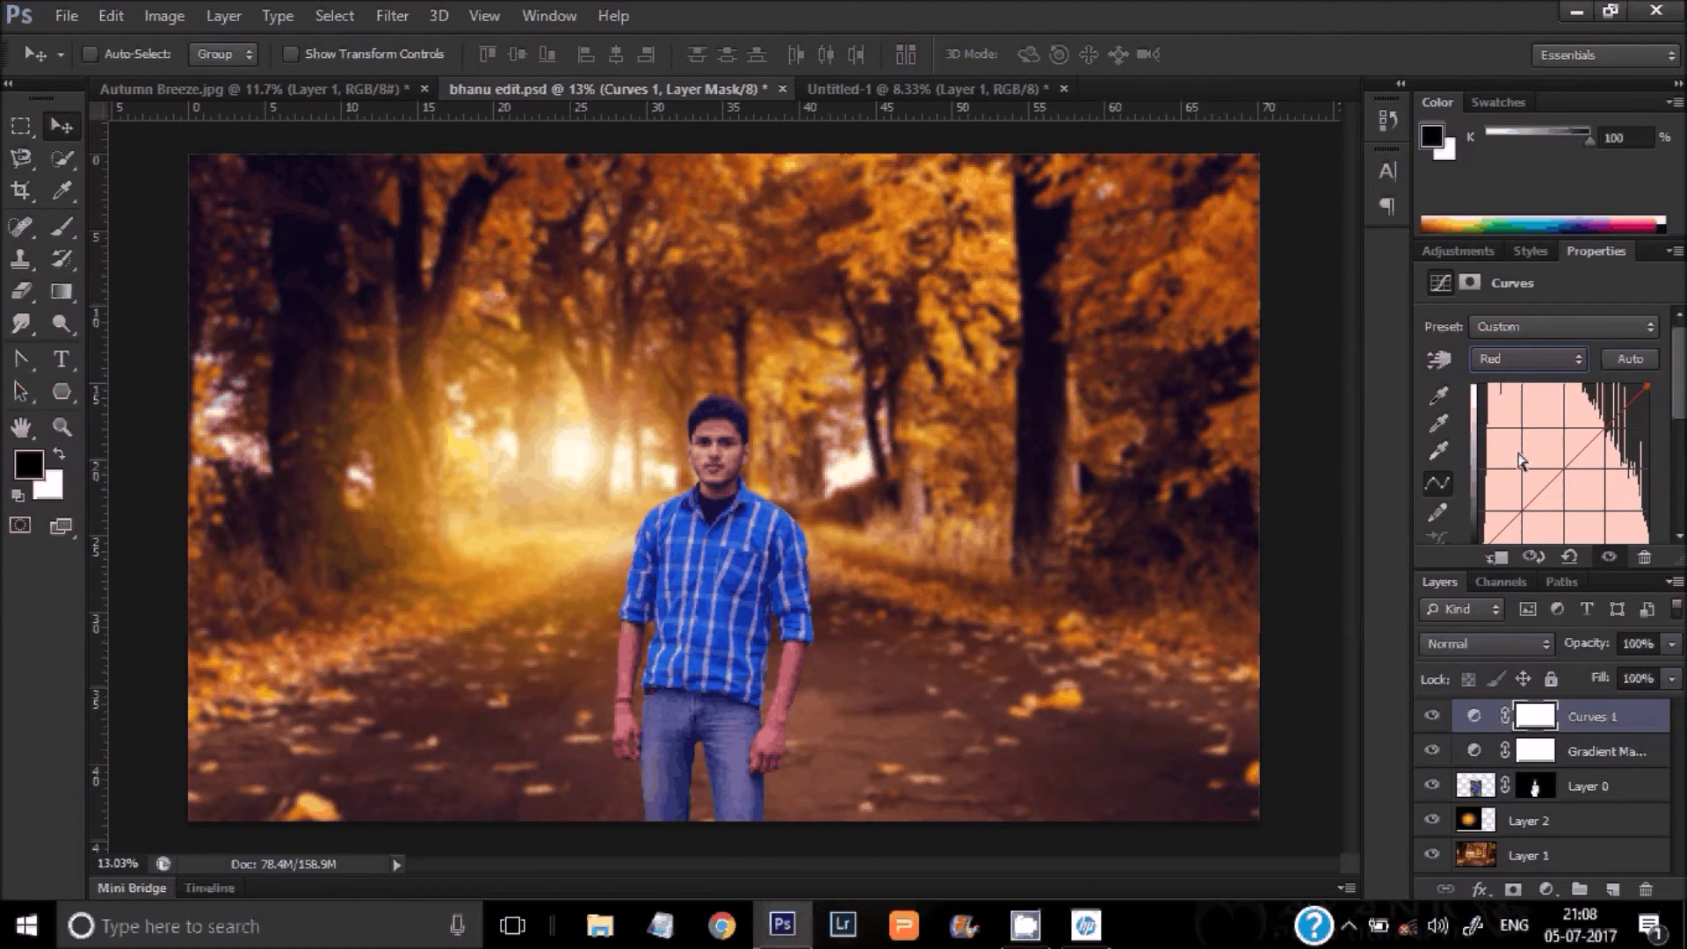
left_click_drag(1497, 534, 1494, 555)
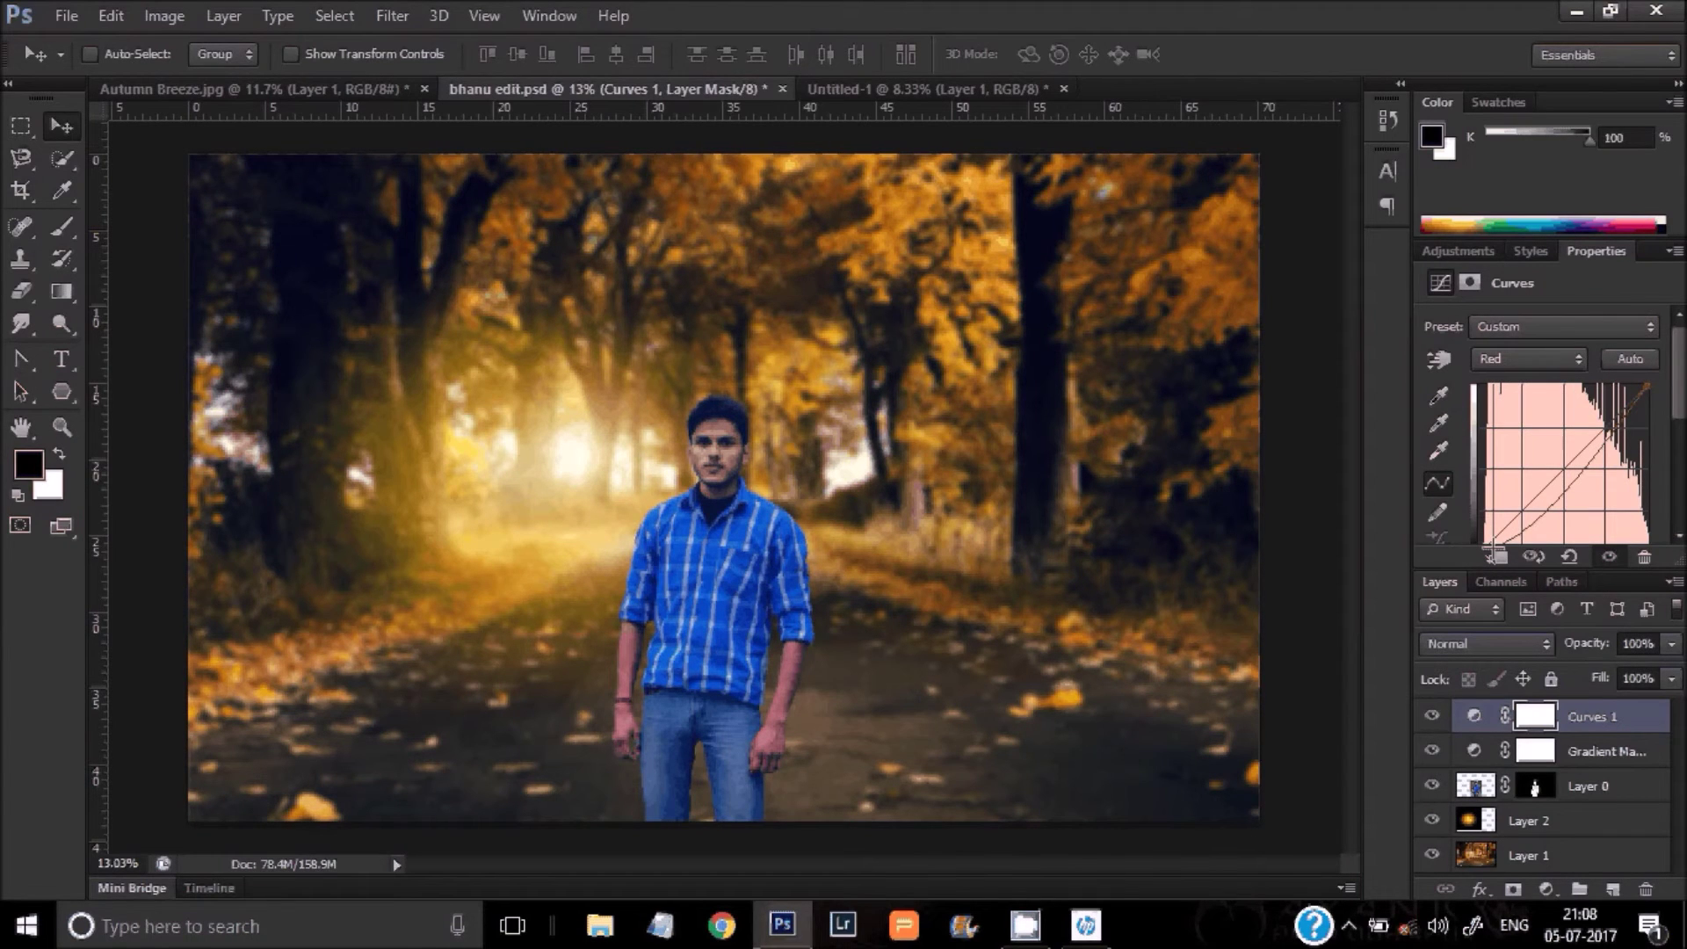
left_click_drag(1494, 554, 1492, 554)
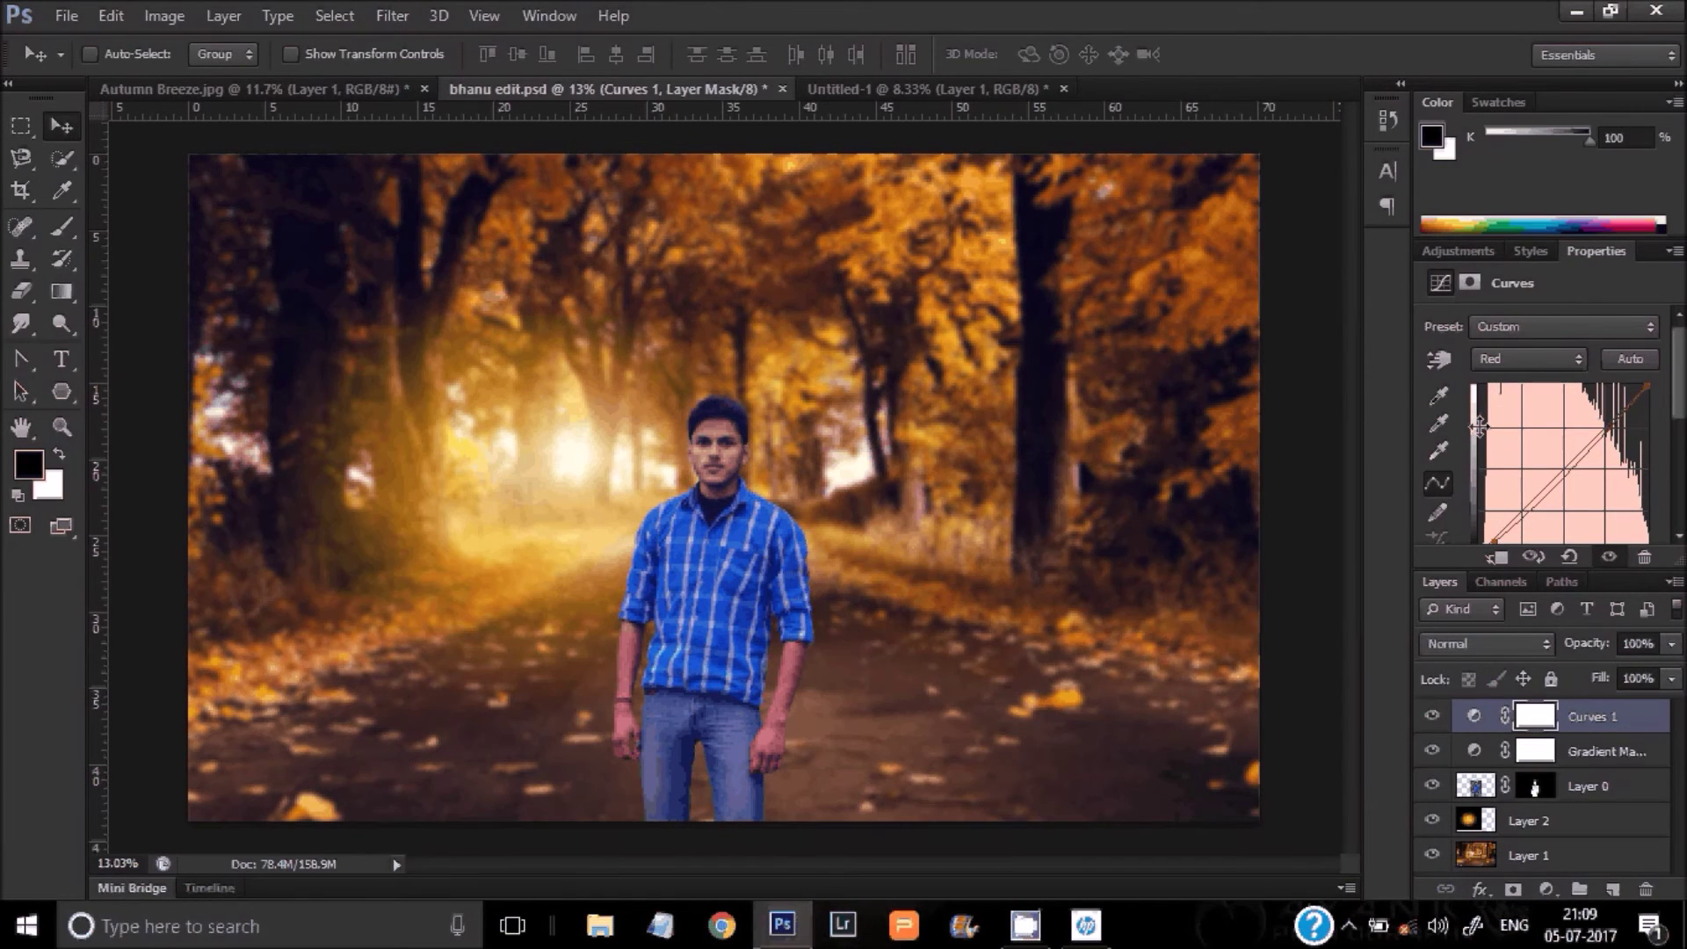
left_click(1500, 327)
left_click(1500, 329)
Step: Add a slight shadow point to the Green channel curve, then return to the RGB curve
left_click(1516, 360)
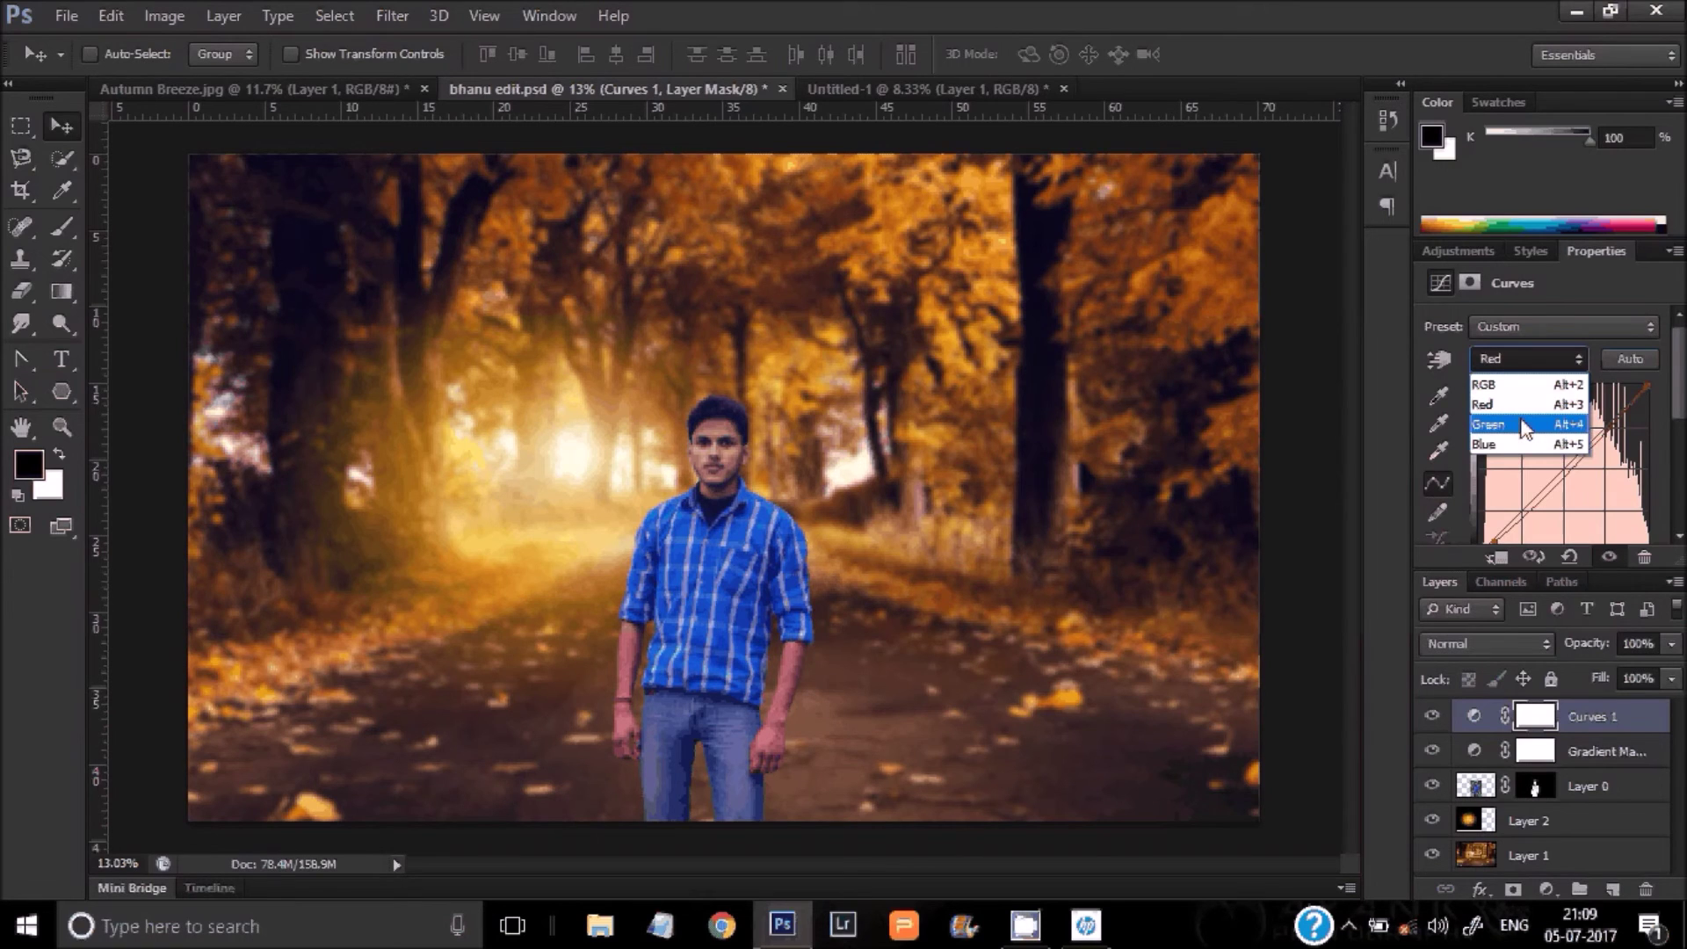
left_click(1525, 428)
left_click_drag(1489, 534, 1547, 457)
key("ctrl+z")
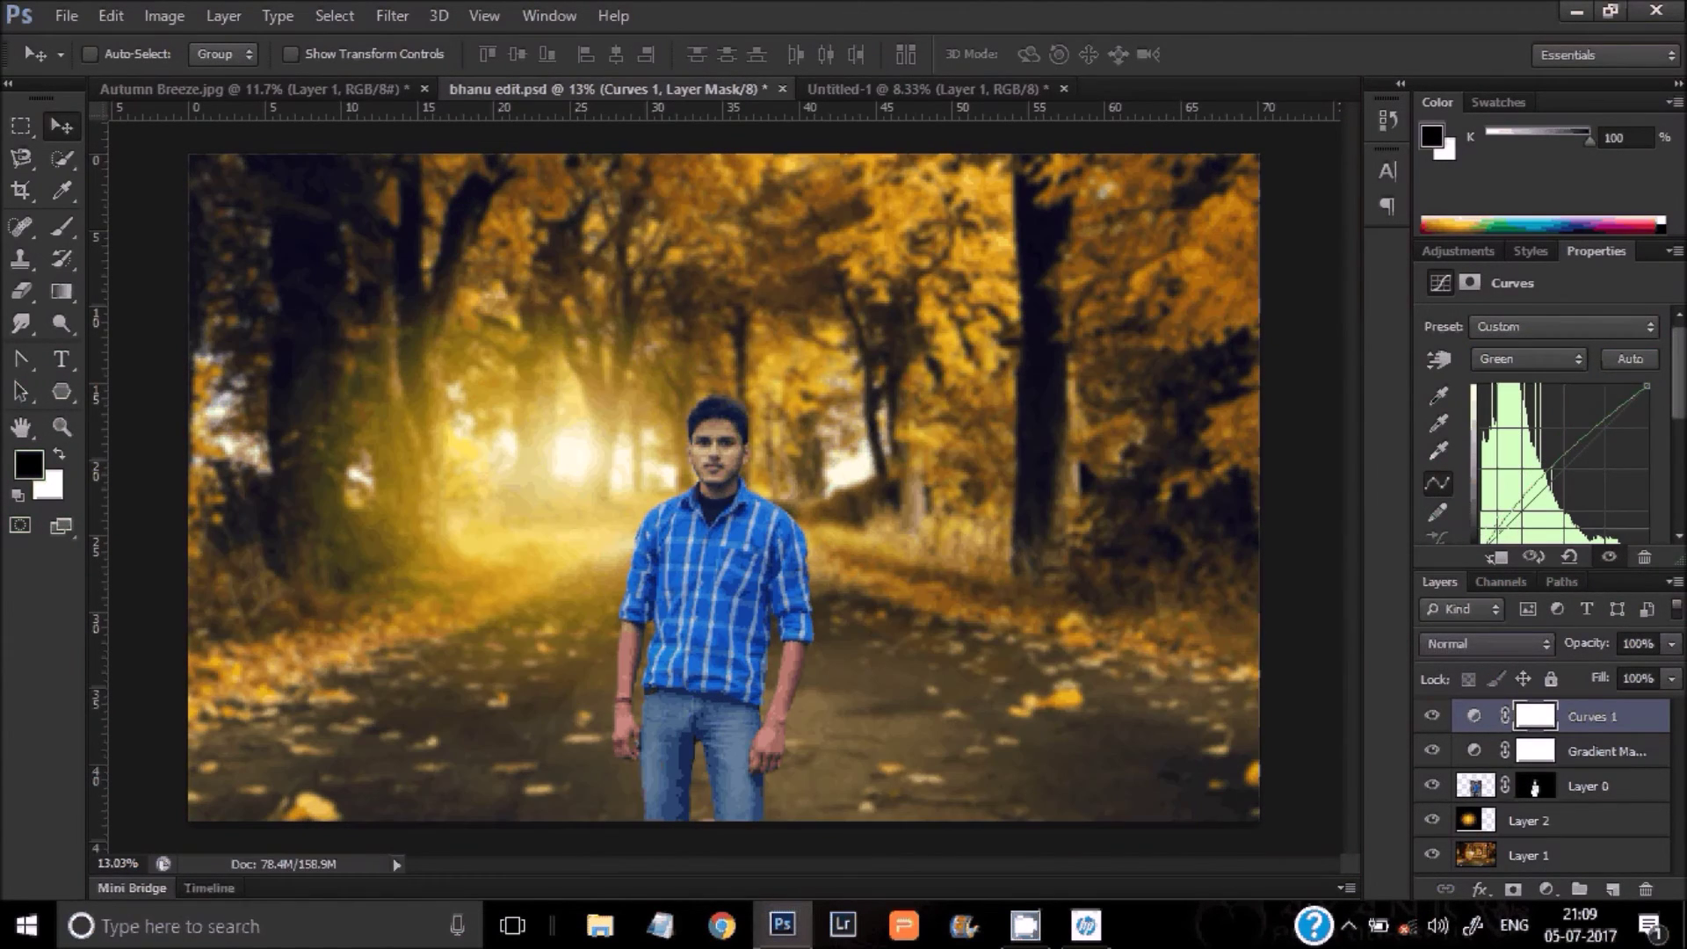
left_click(1497, 528)
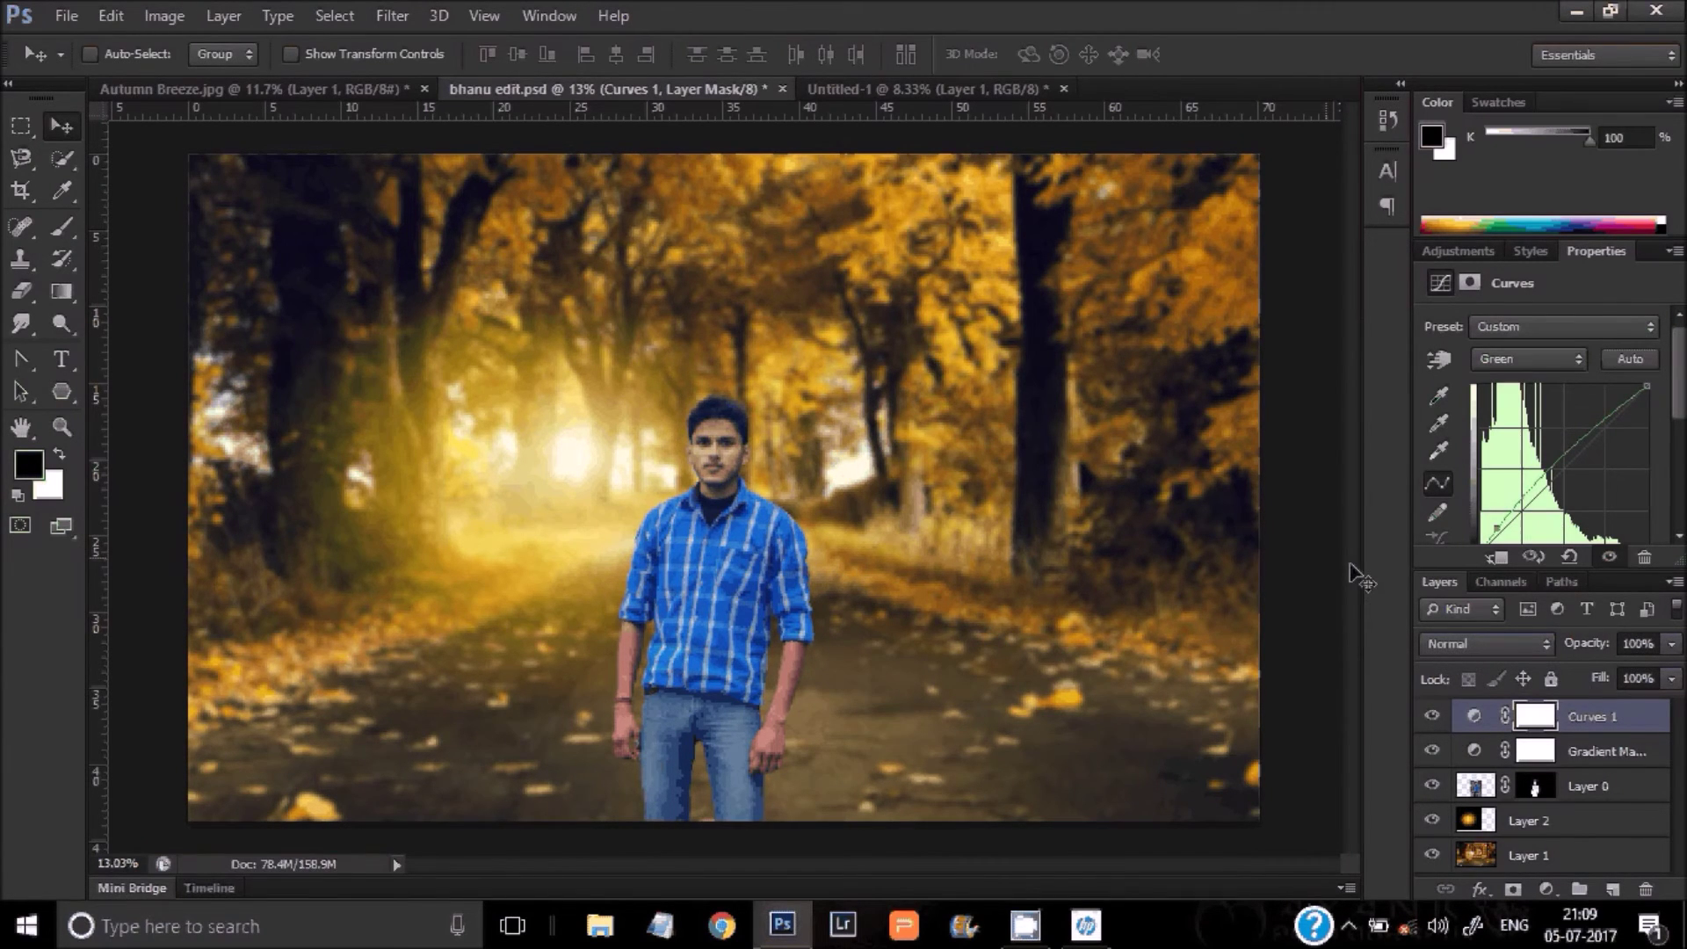
left_click_drag(1501, 527, 1506, 524)
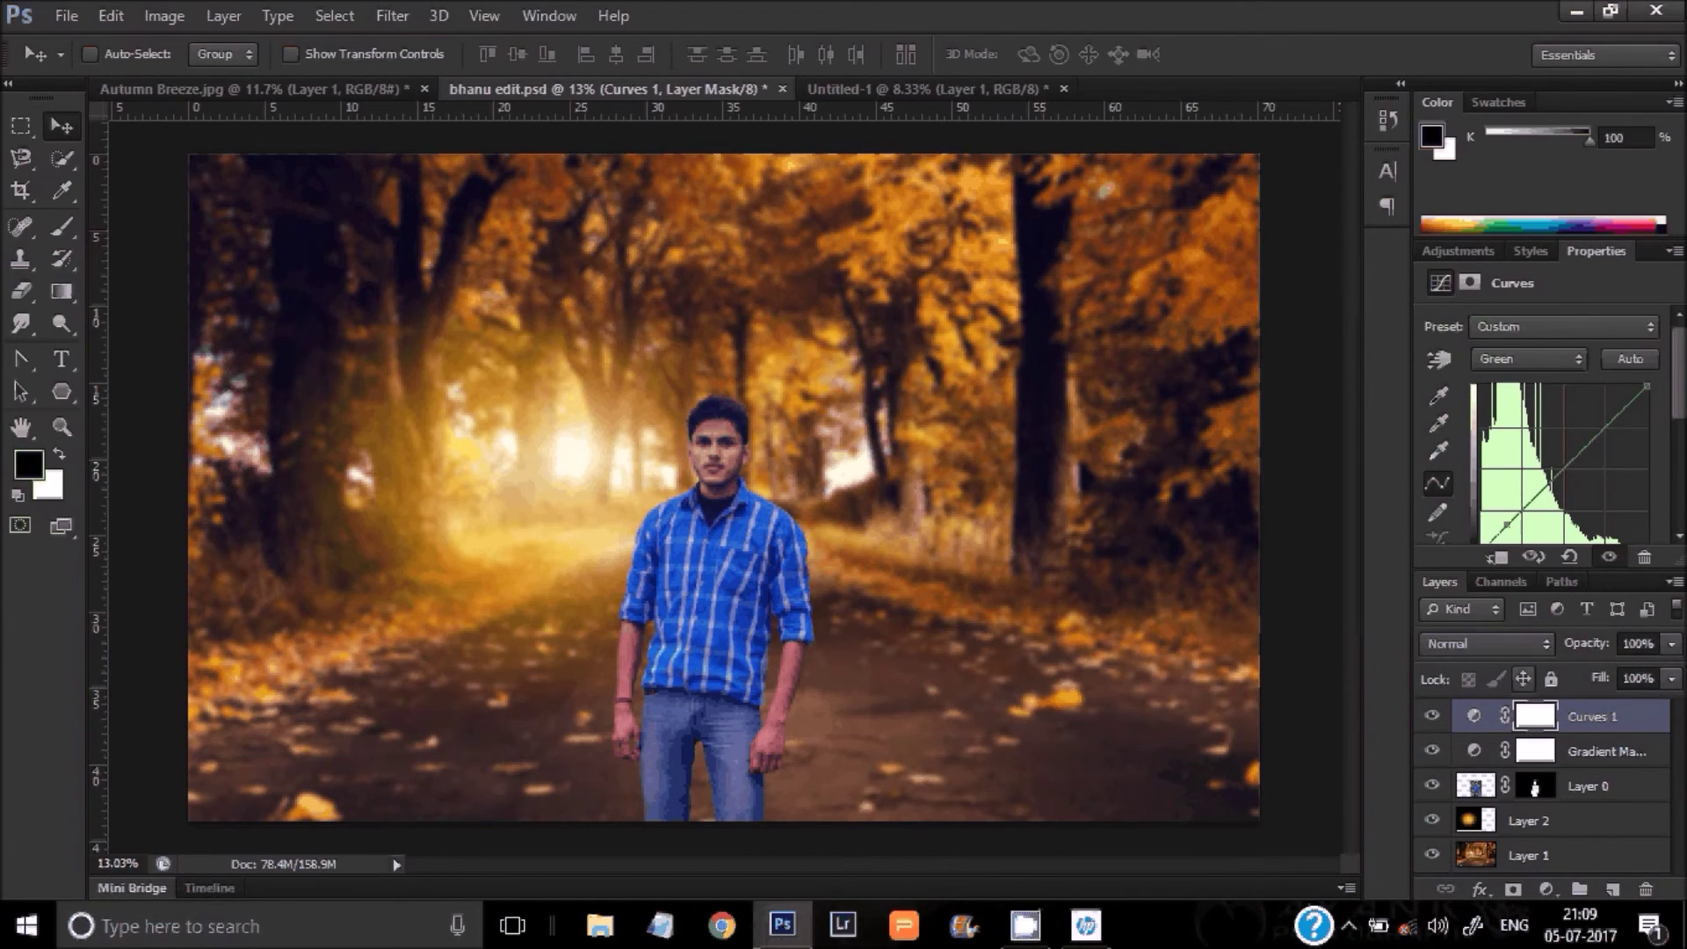
left_click(1570, 360)
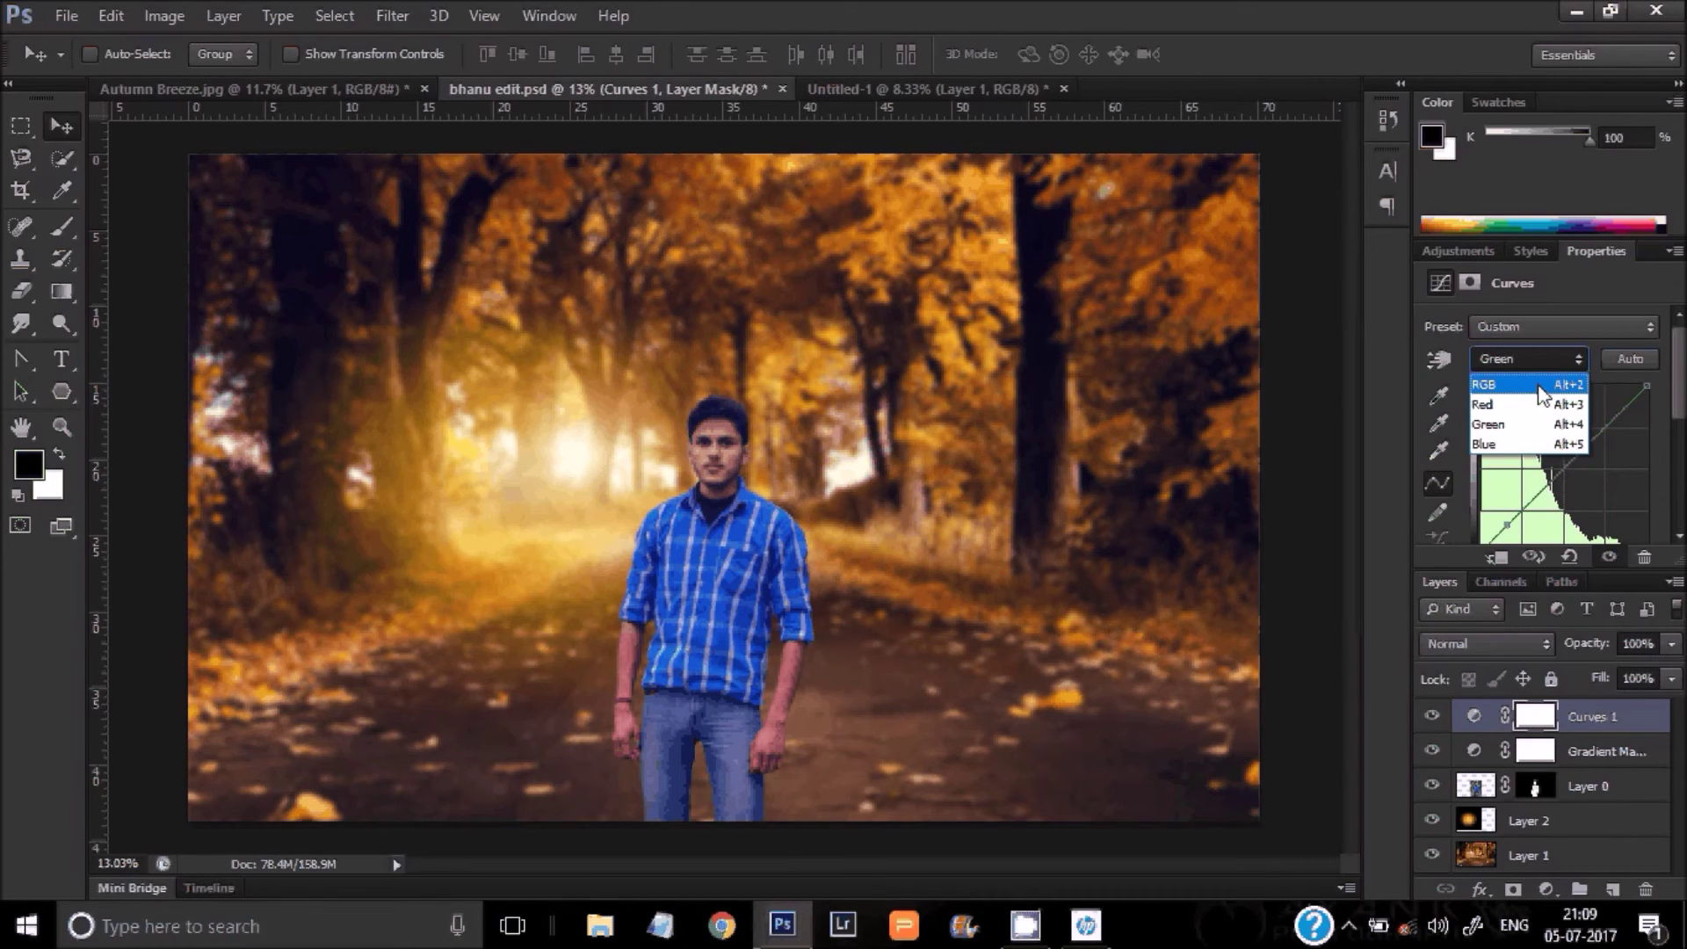
left_click(1540, 387)
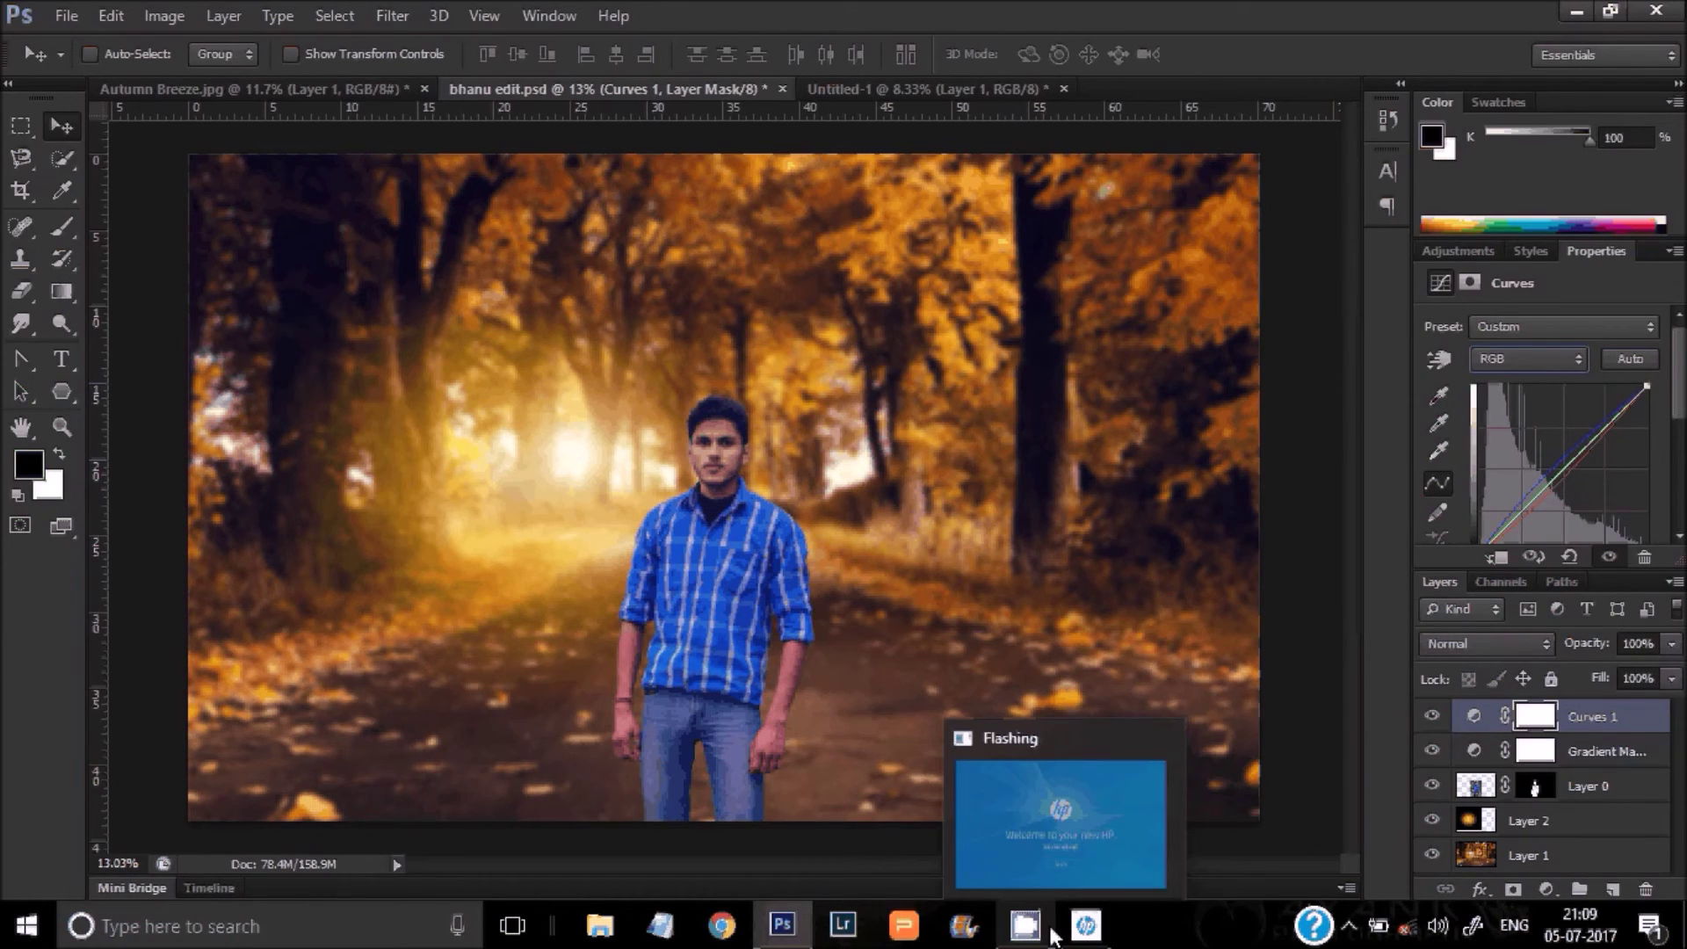